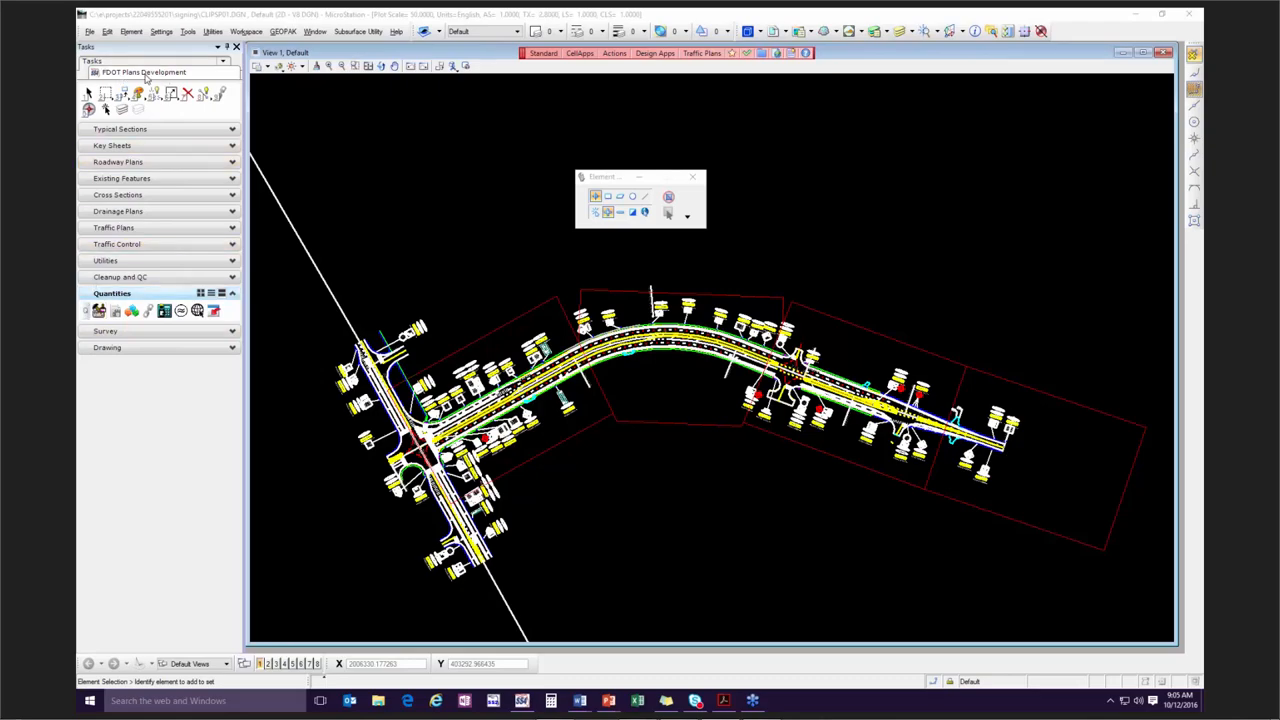
Open the Design and Computation Manager from the Quantities tools and collapse its Highway Lighting category.
{"action": "left_click", "coordinate": [99, 310]}
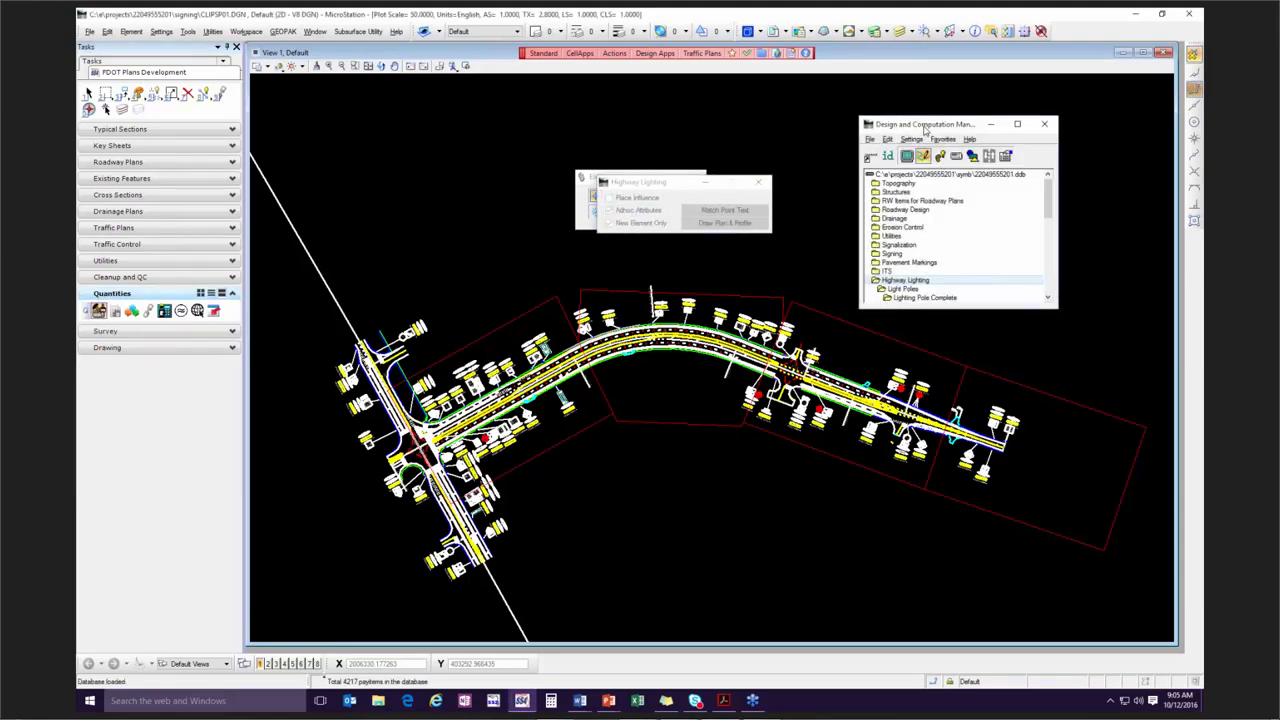
{"action": "left_click_drag", "start_coordinate": [925, 132], "coordinate": [908, 111]}
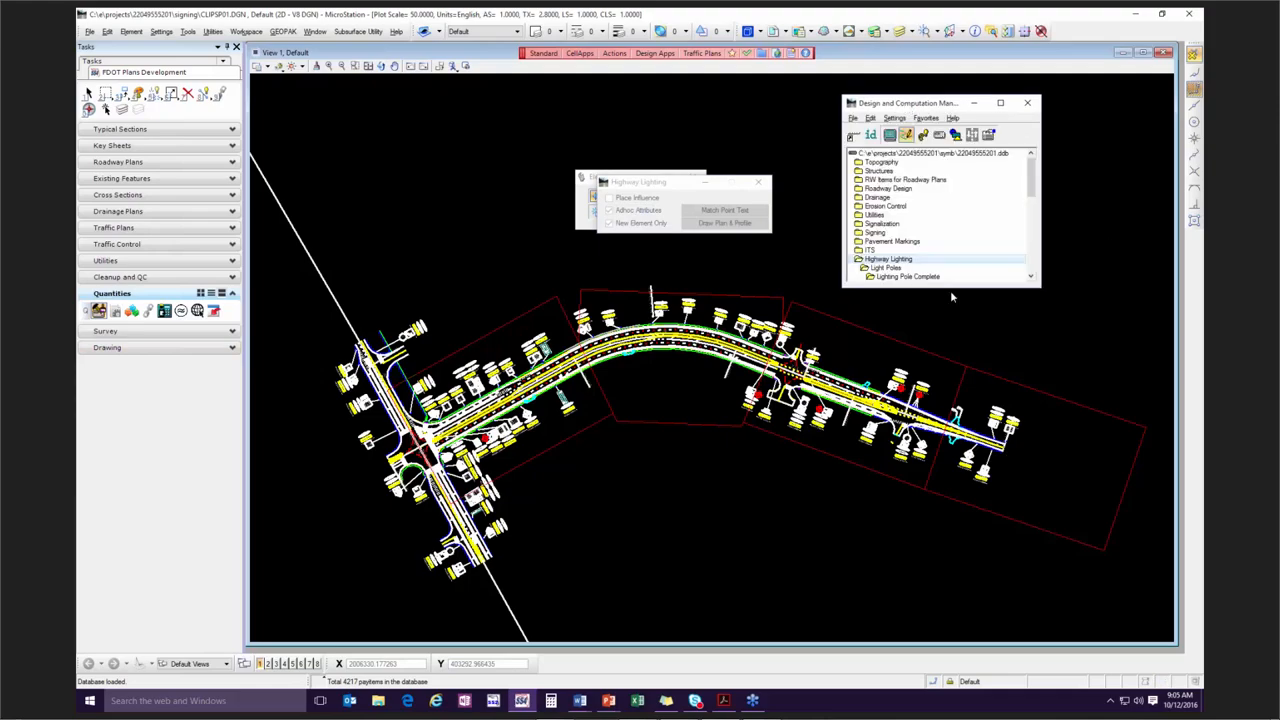
{"action": "double_click", "coordinate": [870, 258]}
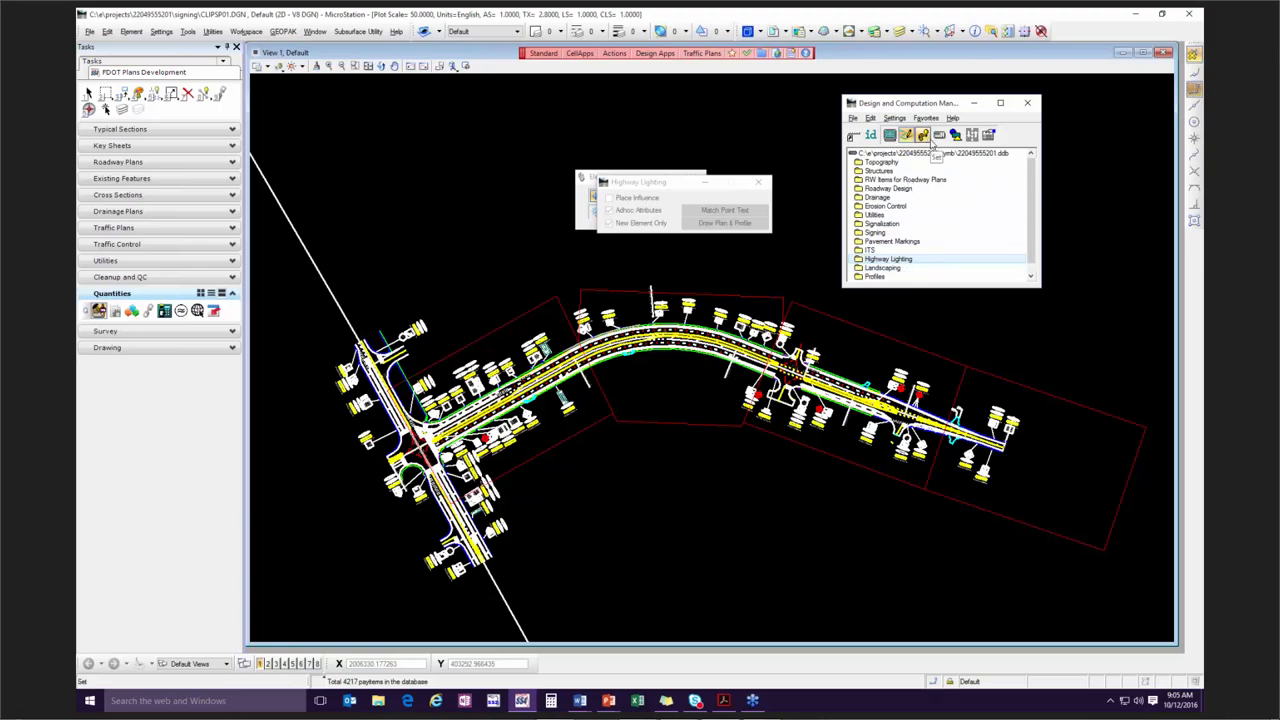
Switch the Design and Computation Manager to Compute mode and enlarge its collection area for pay items.
{"action": "left_click", "coordinate": [924, 140]}
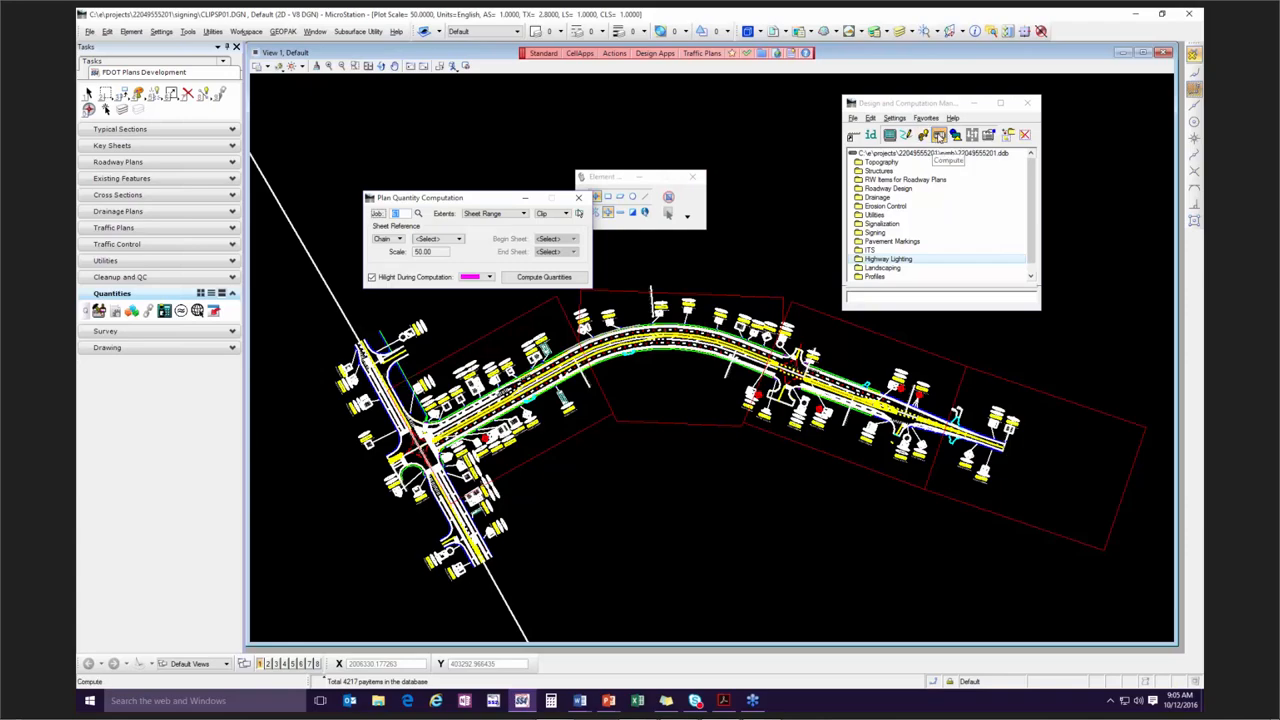
{"action": "left_click", "coordinate": [940, 140]}
{"action": "left_click_drag", "start_coordinate": [437, 200], "coordinate": [437, 166]}
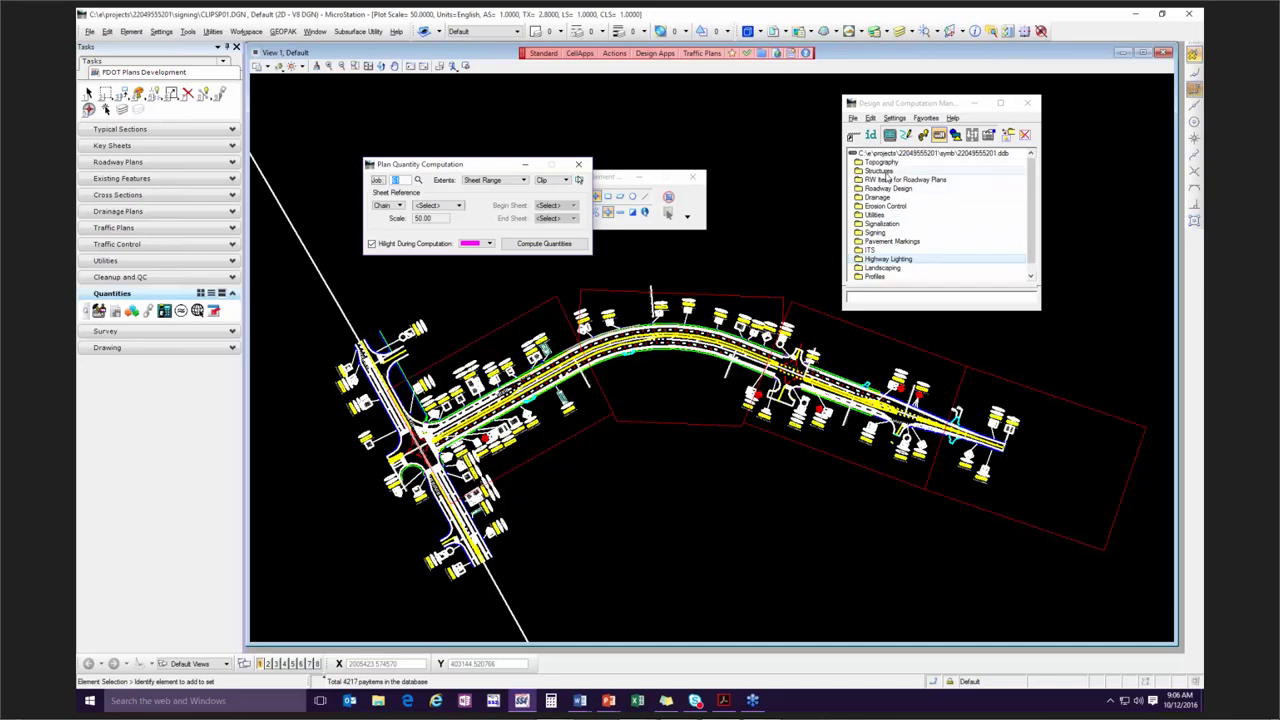
{"action": "left_click_drag", "start_coordinate": [910, 313], "coordinate": [910, 406]}
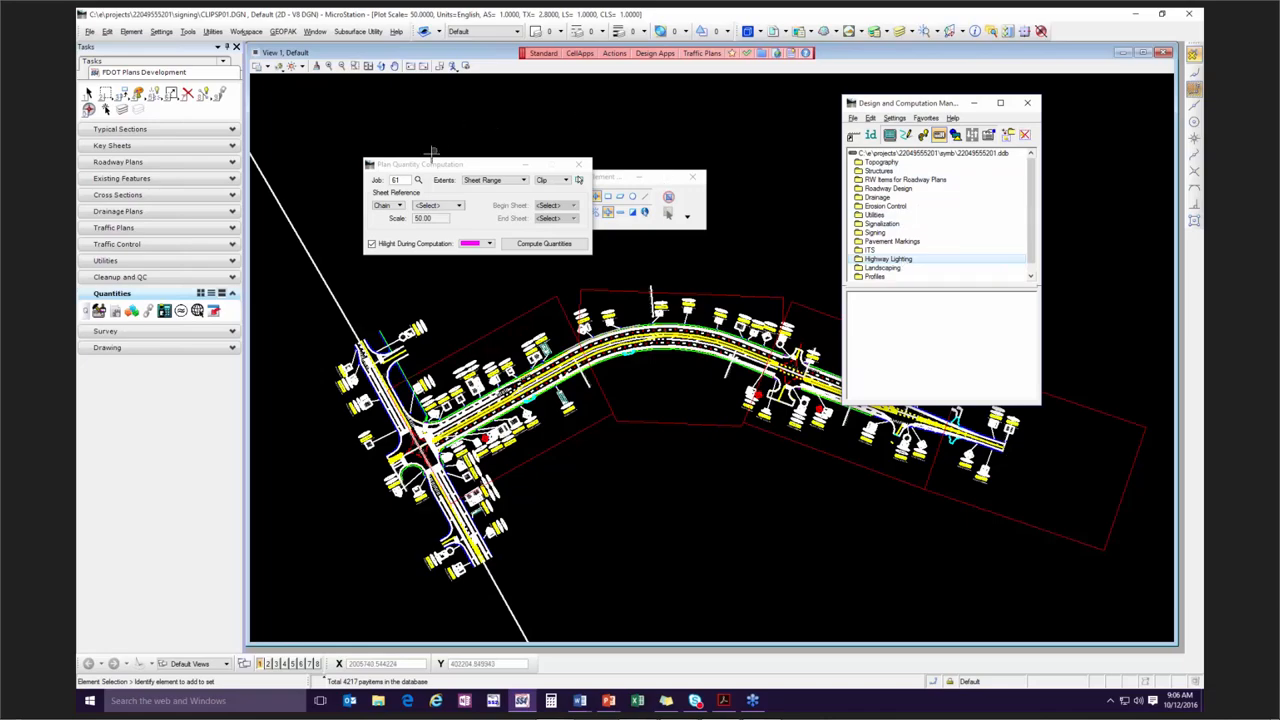
Expand the Pavement Markings category and add its whole Thermoplastic category to the computation collection.
{"action": "left_click", "coordinate": [884, 241]}
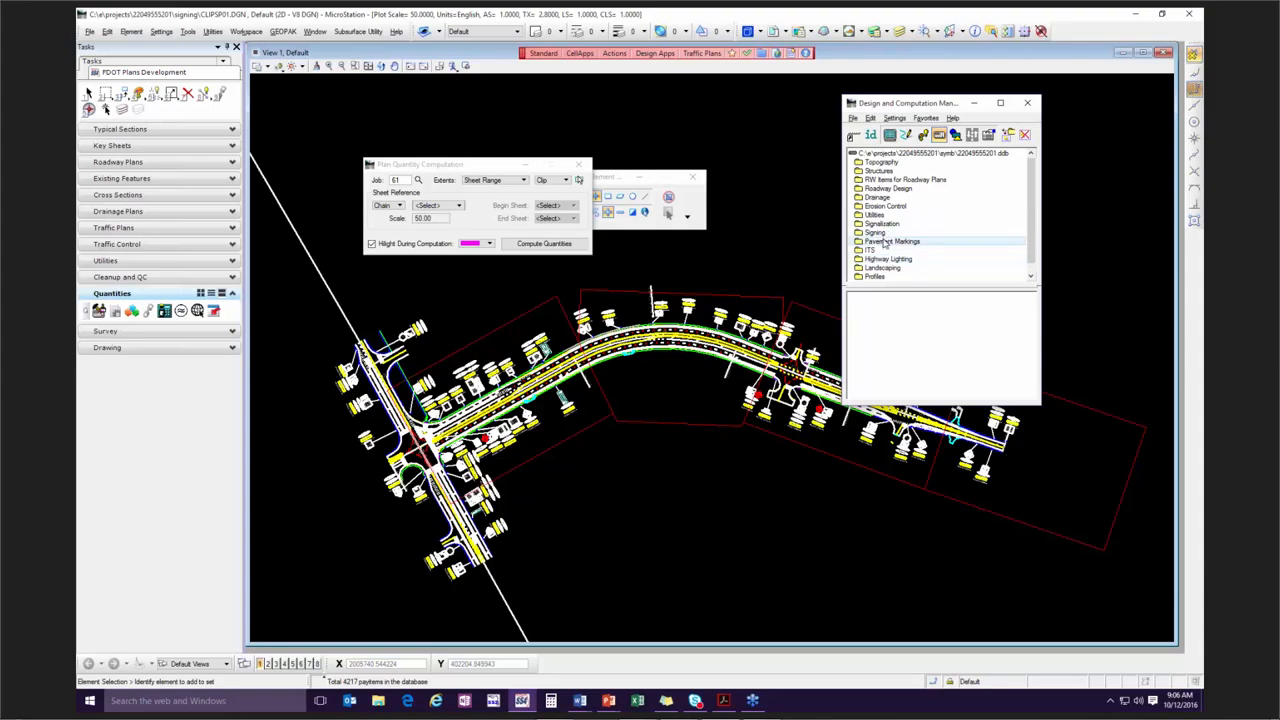
{"action": "double_click", "coordinate": [884, 242]}
{"action": "left_click", "coordinate": [886, 259]}
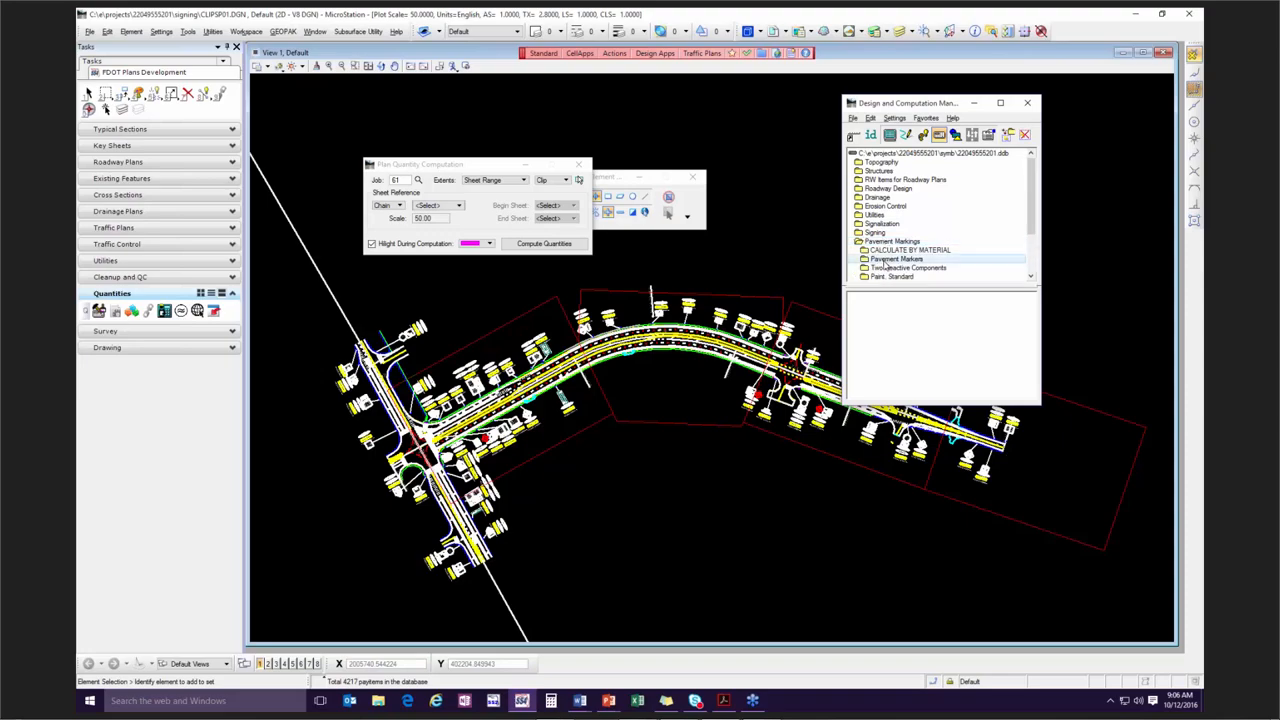
{"action": "double_click", "coordinate": [886, 260]}
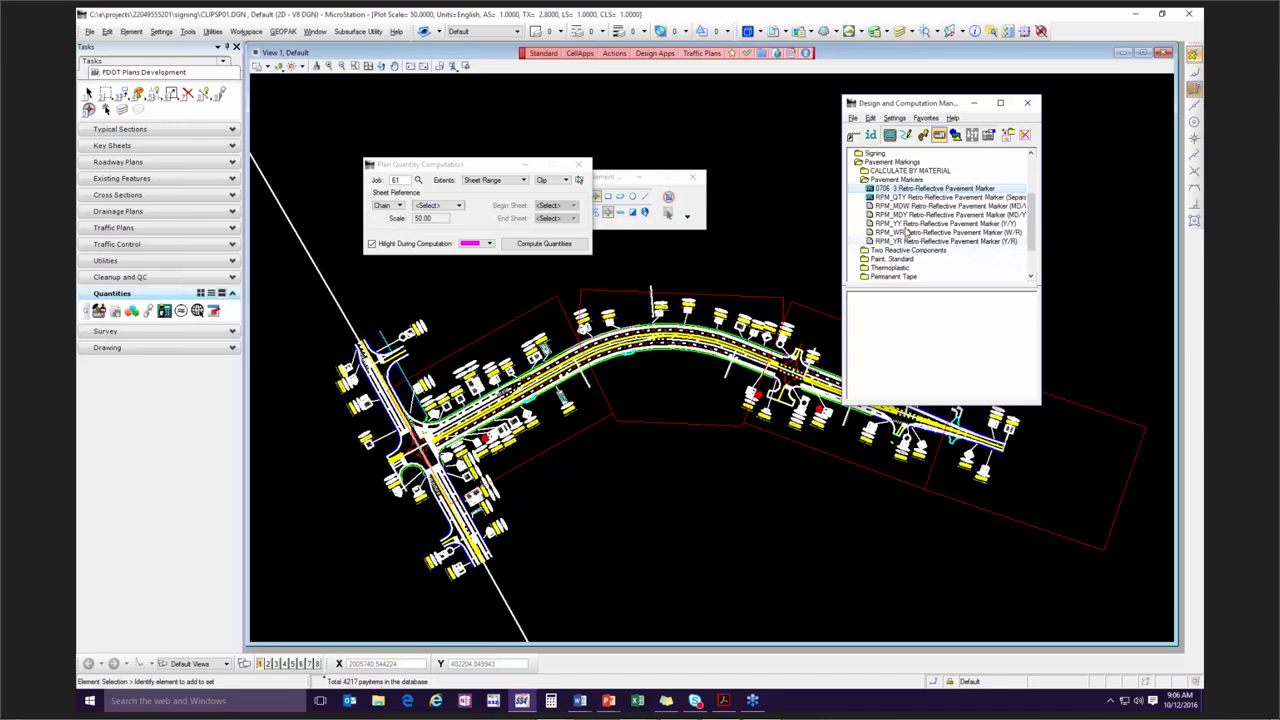
{"action": "scroll", "coordinate": [909, 255], "scroll_direction": "down", "scroll_amount": 1}
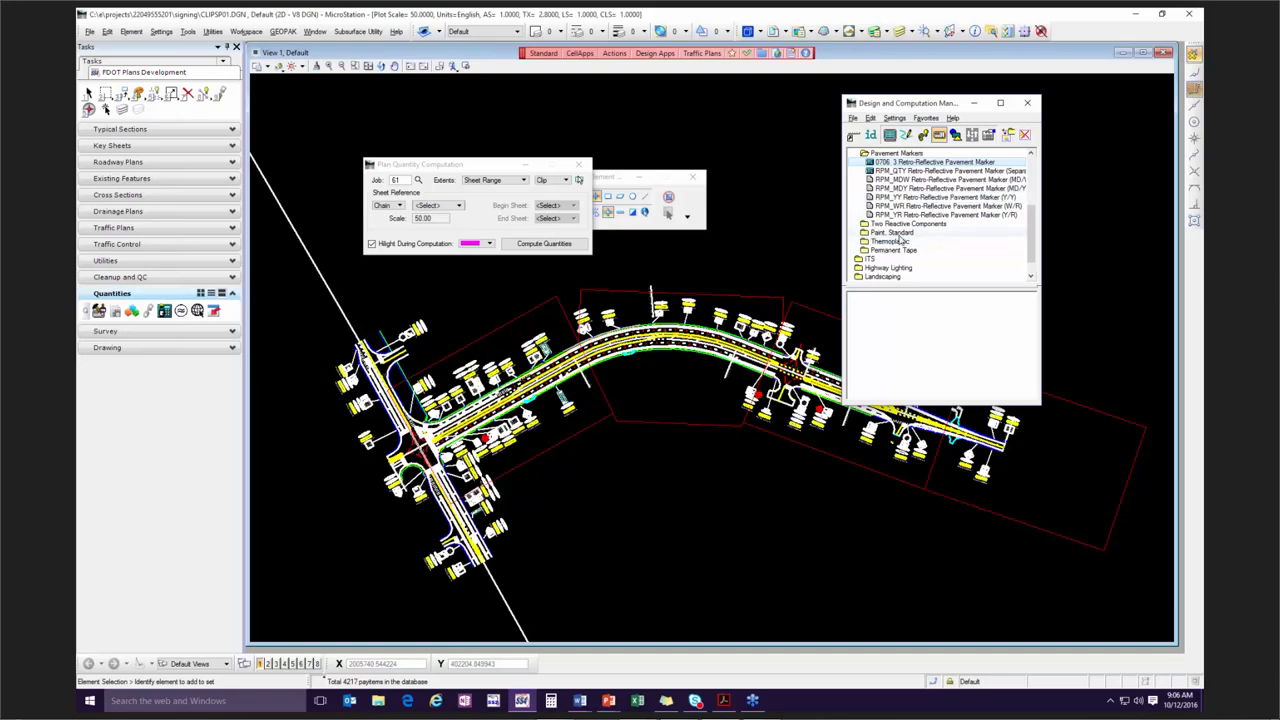
{"action": "left_click", "coordinate": [890, 243]}
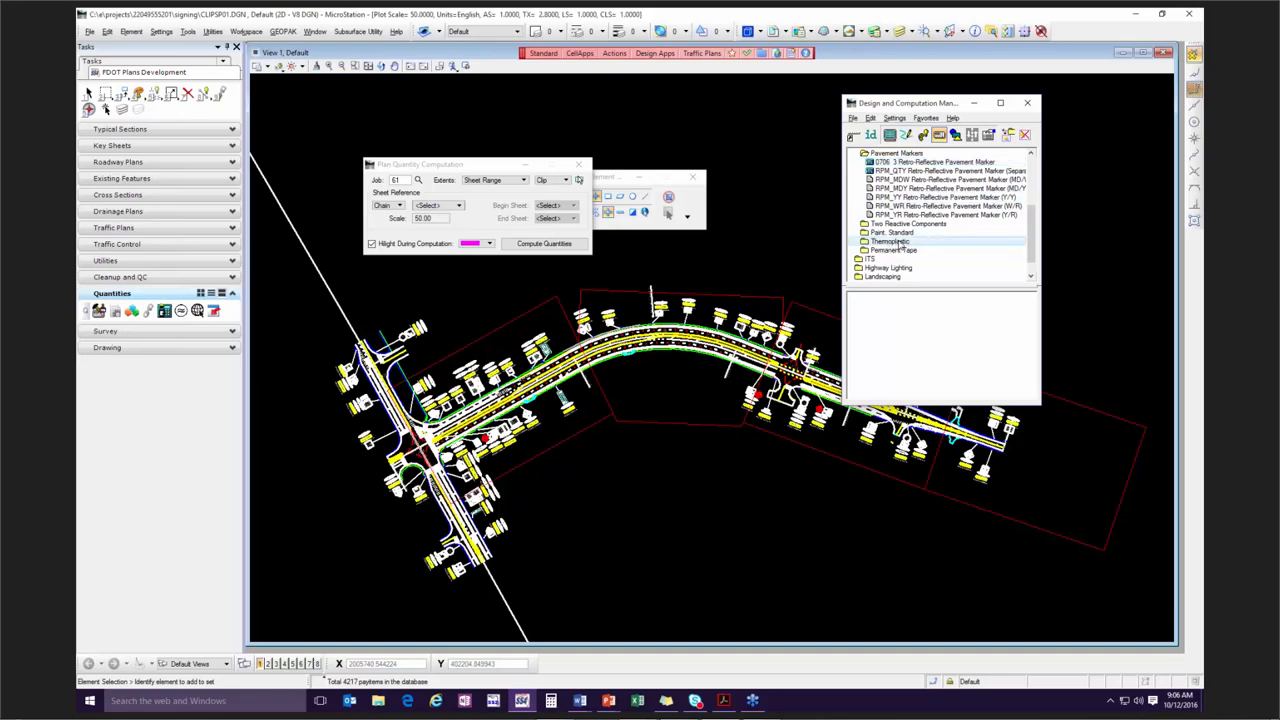
{"action": "right_click", "coordinate": [900, 245]}
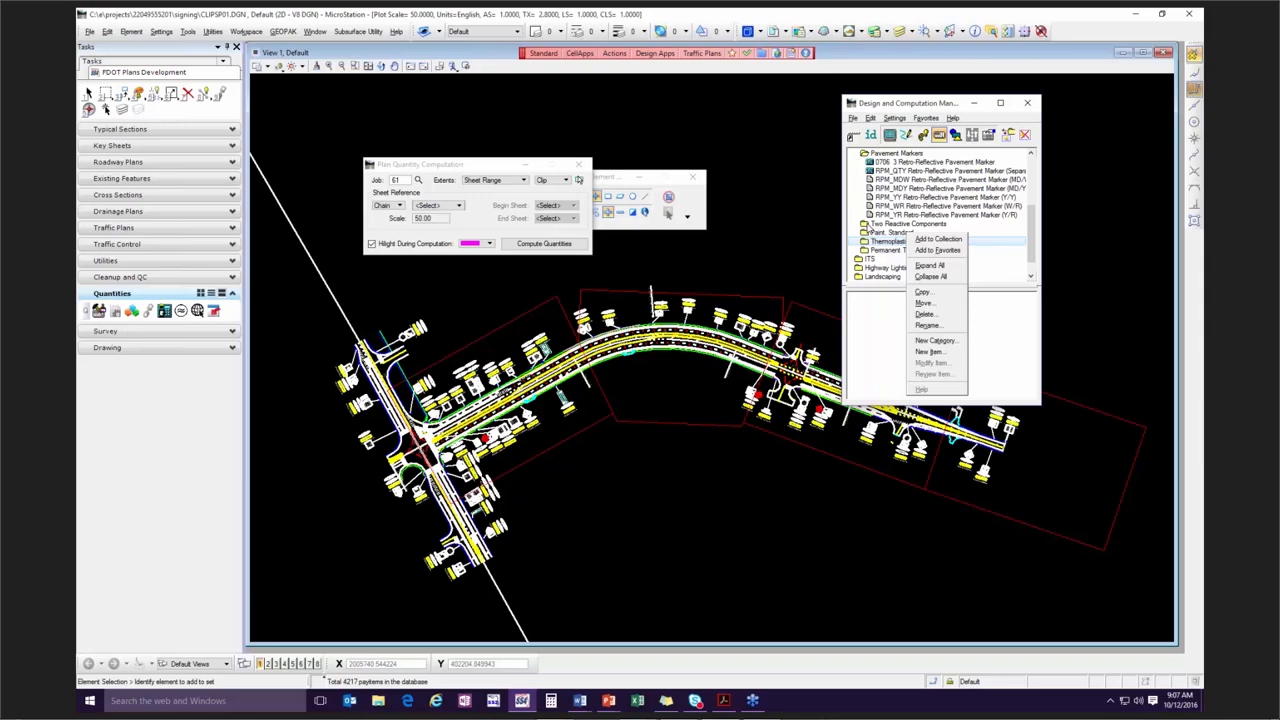
{"action": "left_click", "coordinate": [927, 241]}
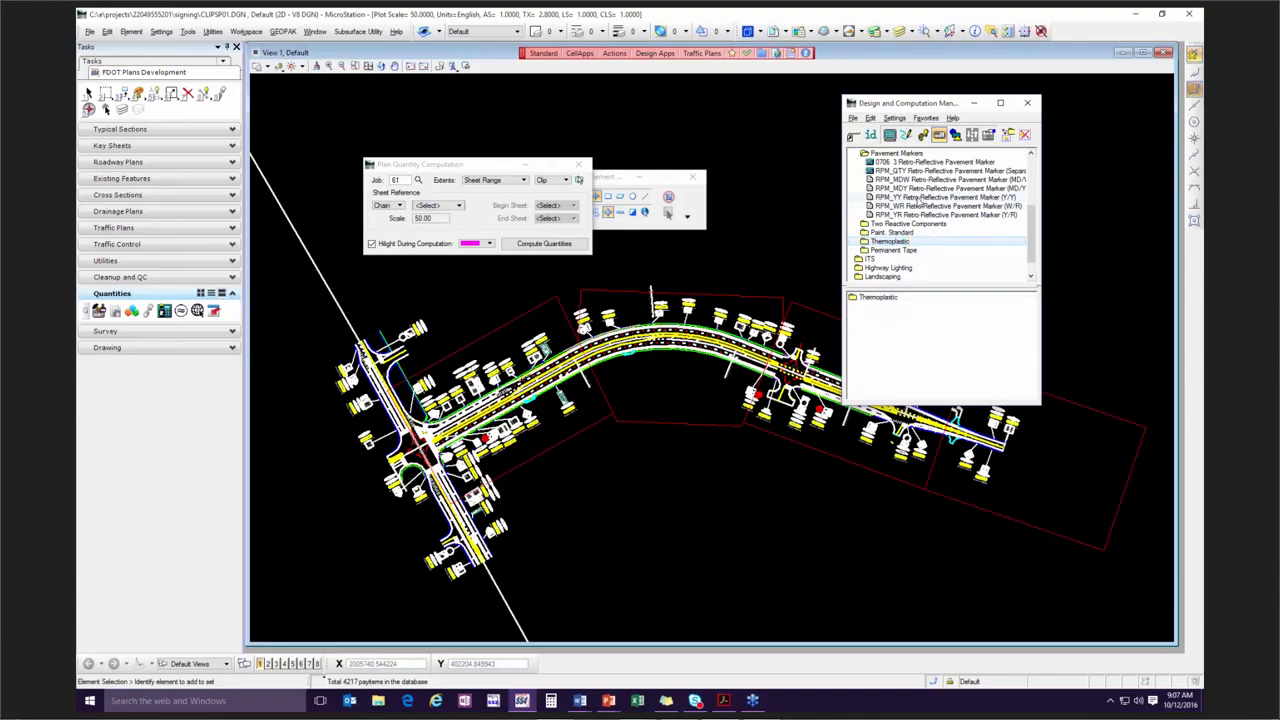
Add the item 0710 11290 Paint, Std., Yellow, Island Nose from the standard paint category to the collection.
{"action": "double_click", "coordinate": [900, 233]}
{"action": "scroll", "coordinate": [895, 258], "scroll_direction": "down", "scroll_amount": 2}
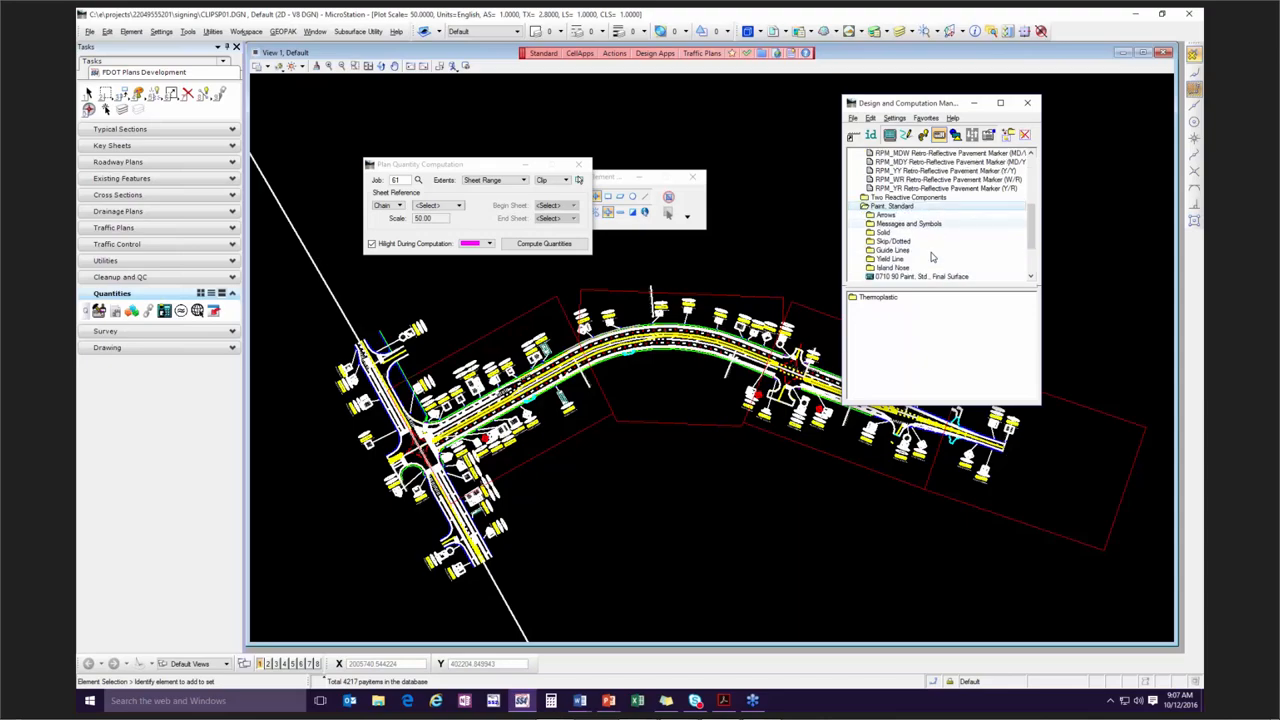
{"action": "double_click", "coordinate": [903, 242]}
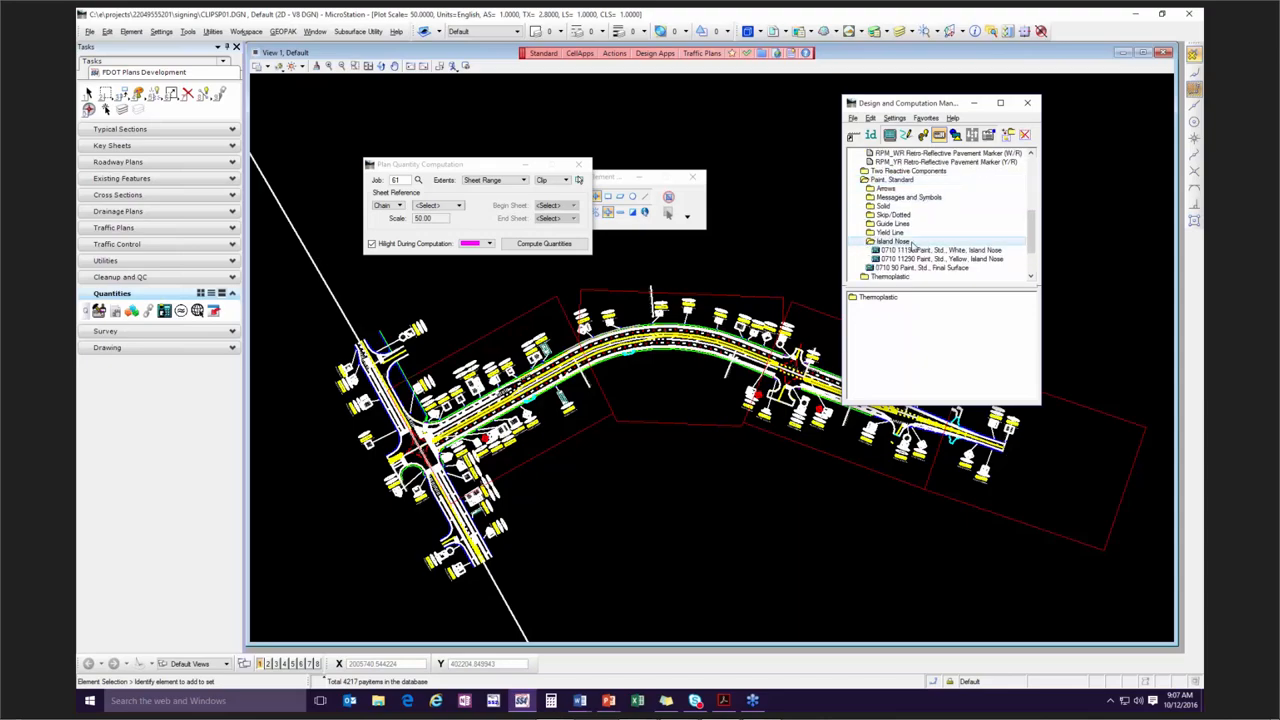
{"action": "left_click", "coordinate": [947, 260]}
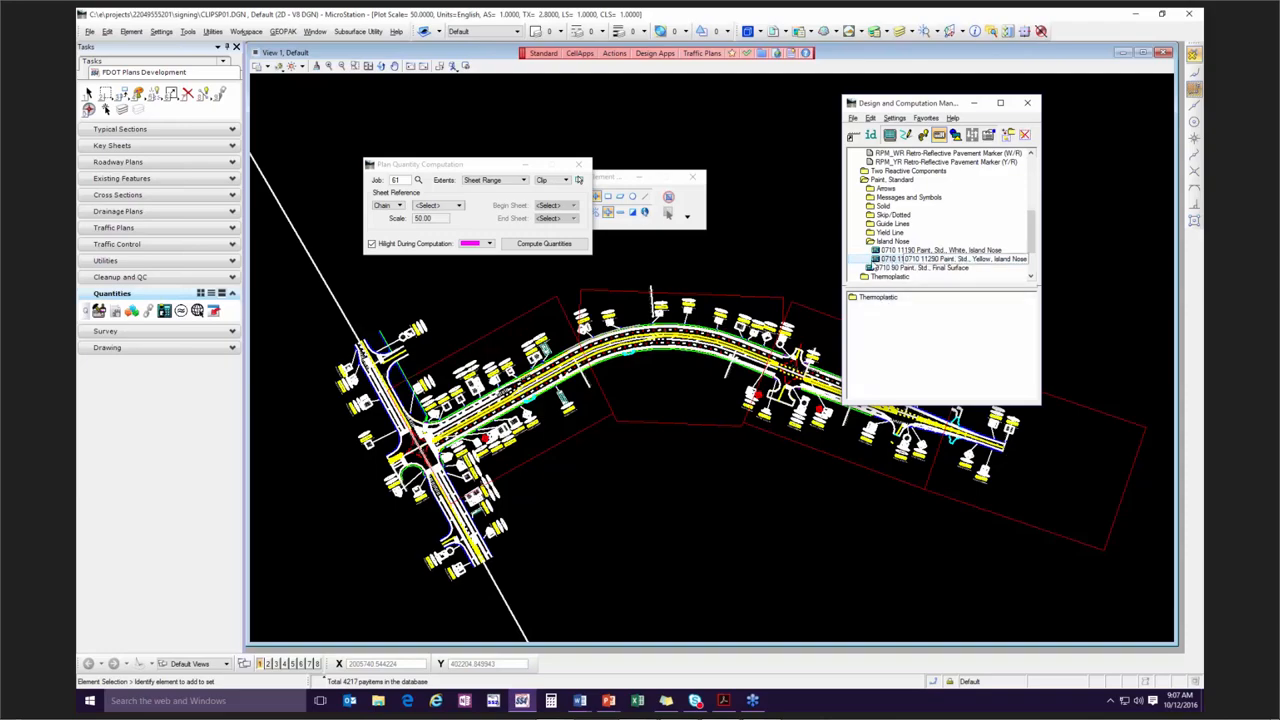
{"action": "right_click", "coordinate": [882, 261]}
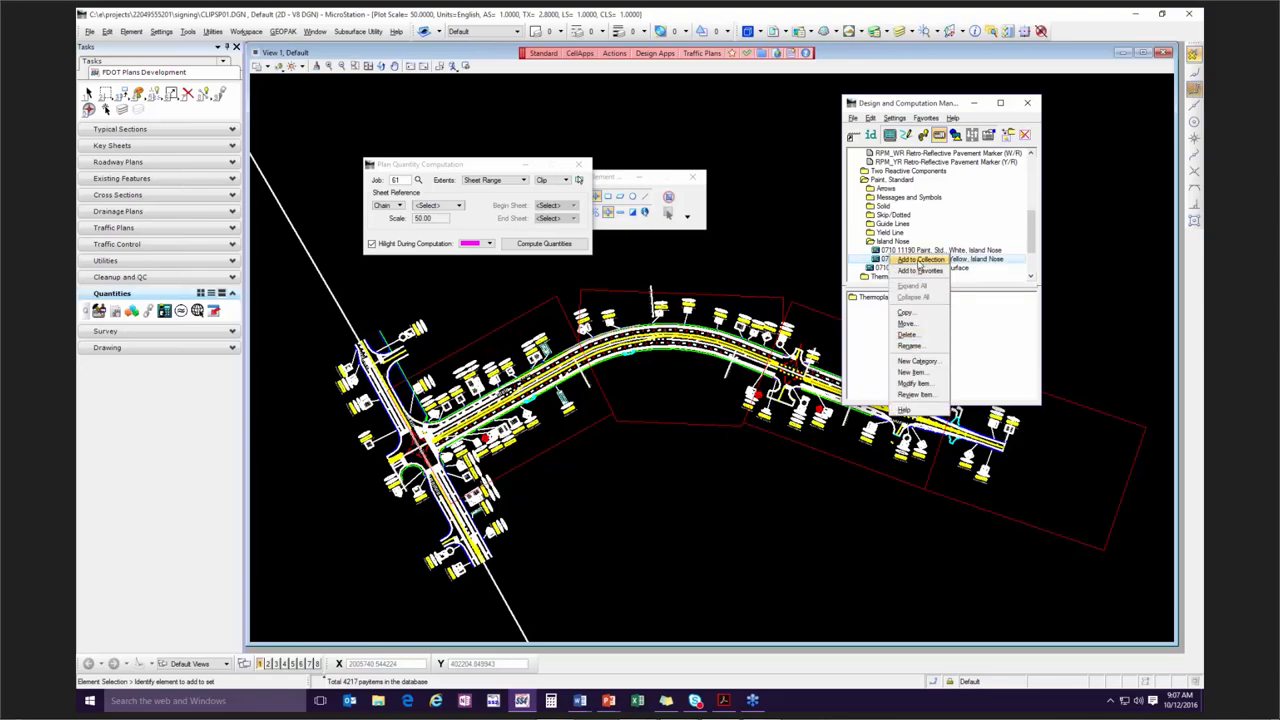
{"action": "left_click", "coordinate": [918, 262]}
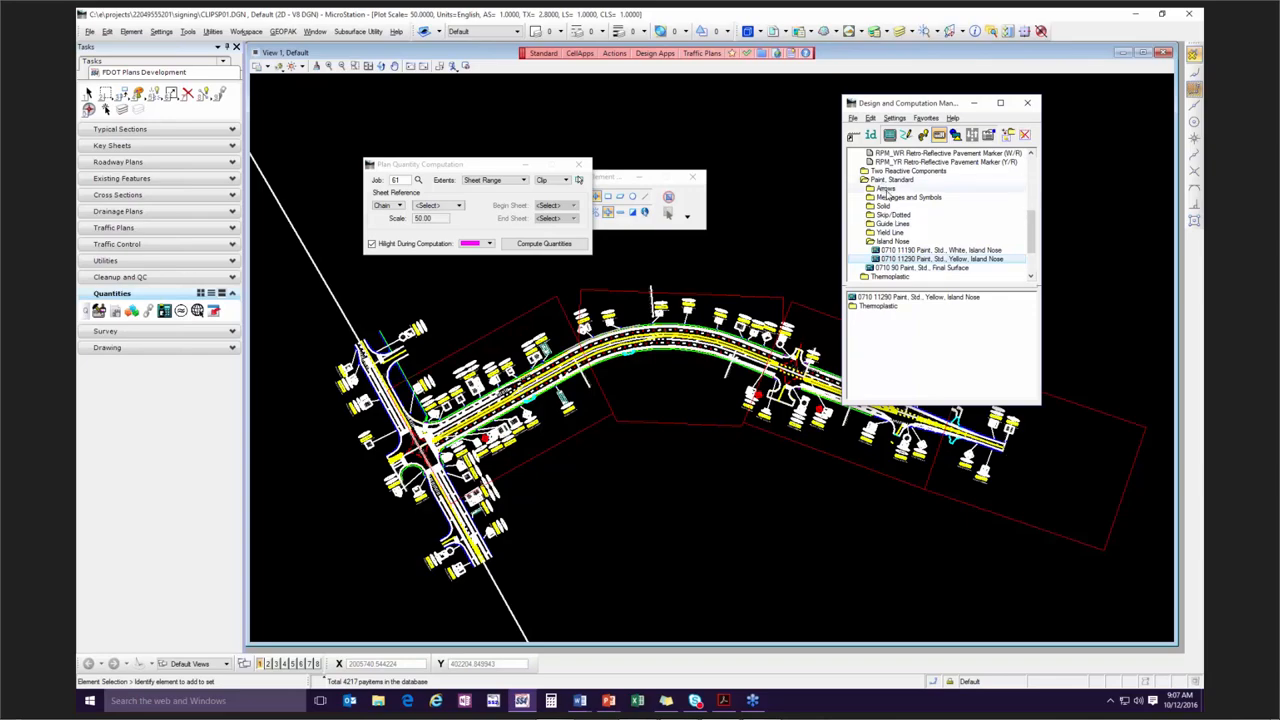
Add the item 0706 3 Retro-Reflective Pavement Marker from Pavement Markers to the collection.
{"action": "scroll", "coordinate": [887, 192], "scroll_direction": "up", "scroll_amount": 2}
{"action": "double_click", "coordinate": [877, 233]}
{"action": "left_click", "coordinate": [885, 154]}
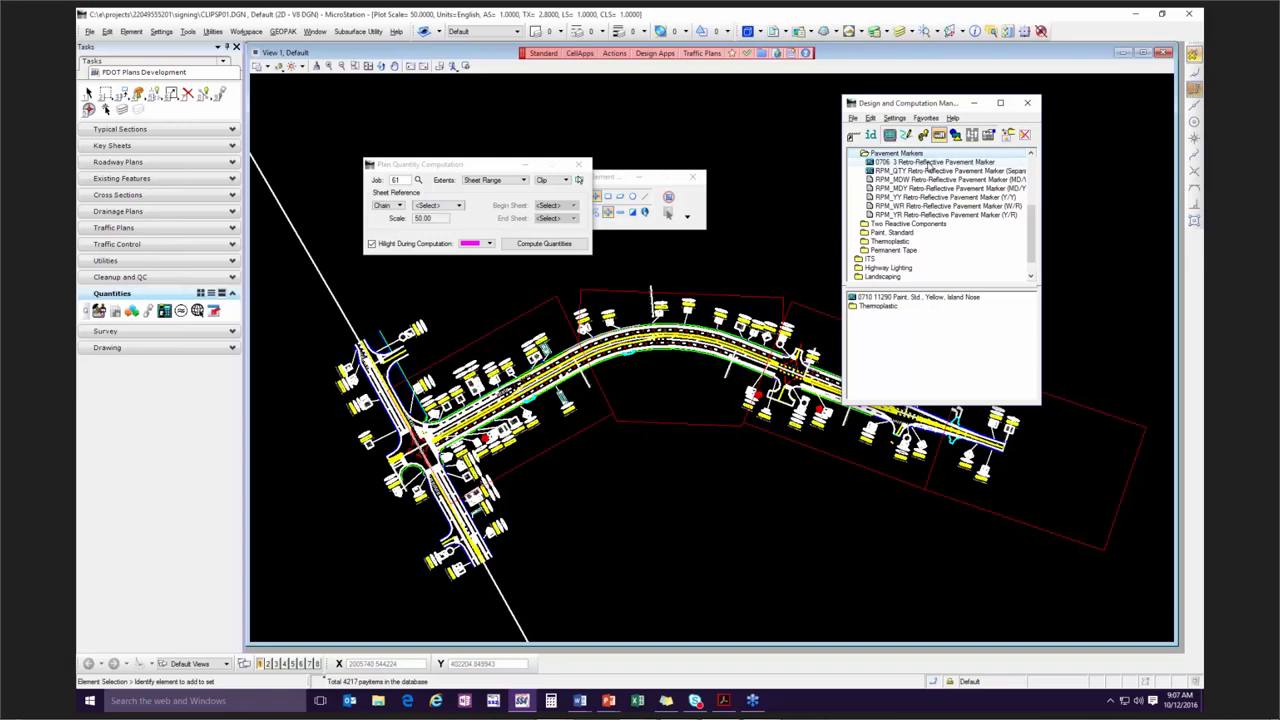
{"action": "left_click", "coordinate": [918, 163]}
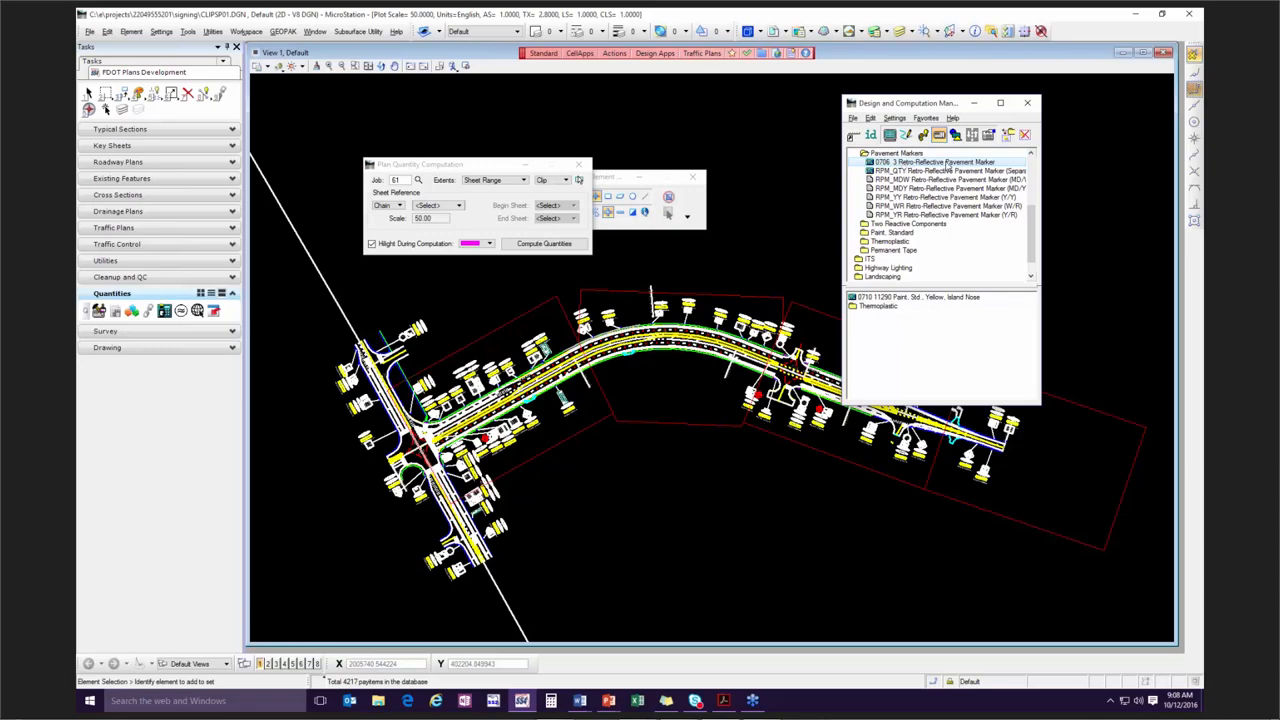
{"action": "double_click", "coordinate": [912, 165]}
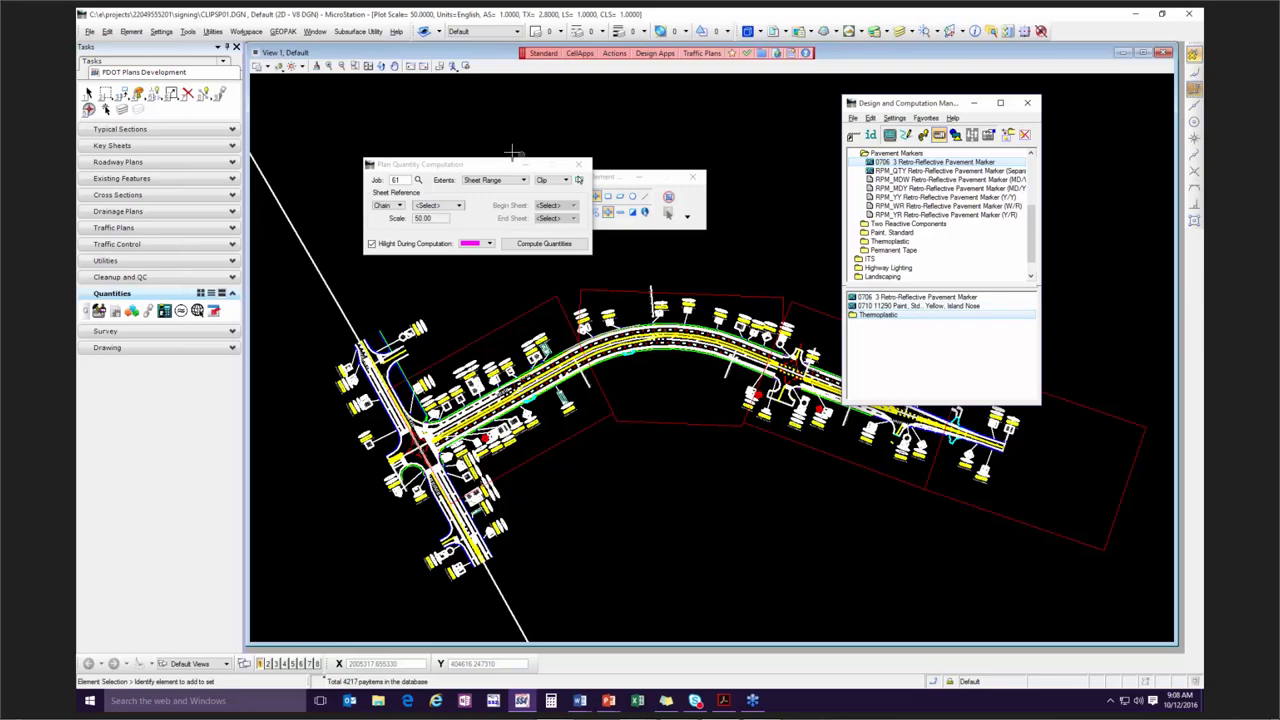
Select the GPK file for job 61 and set the plan quantity reference chain to CLCON.
{"action": "left_click_drag", "start_coordinate": [440, 168], "coordinate": [518, 147]}
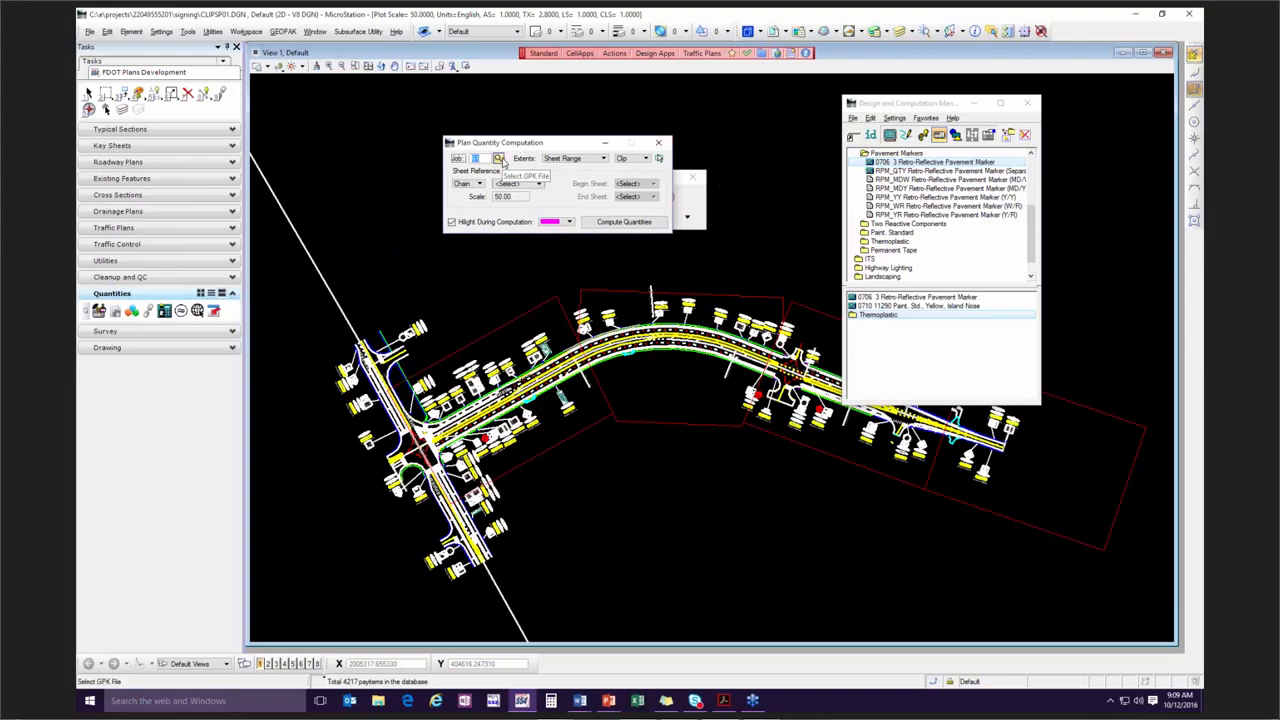
{"action": "left_click", "coordinate": [498, 160]}
{"action": "double_click", "coordinate": [806, 163]}
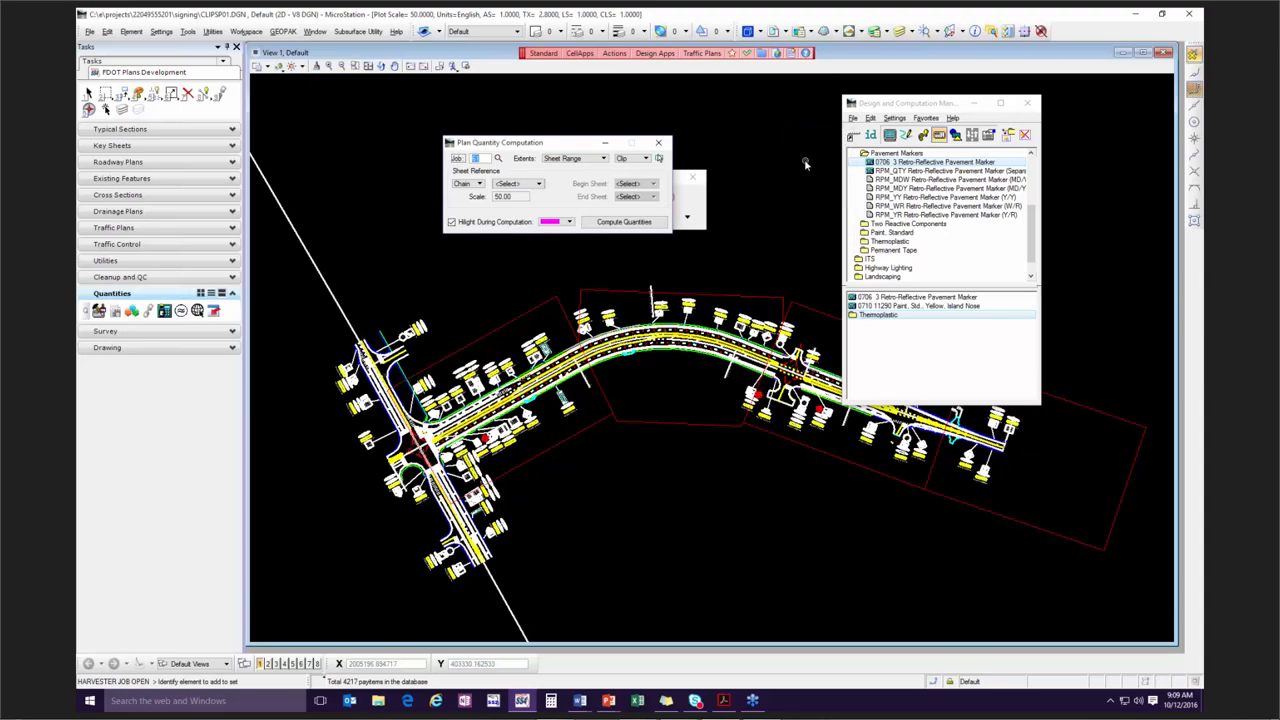
{"action": "left_click", "coordinate": [530, 183]}
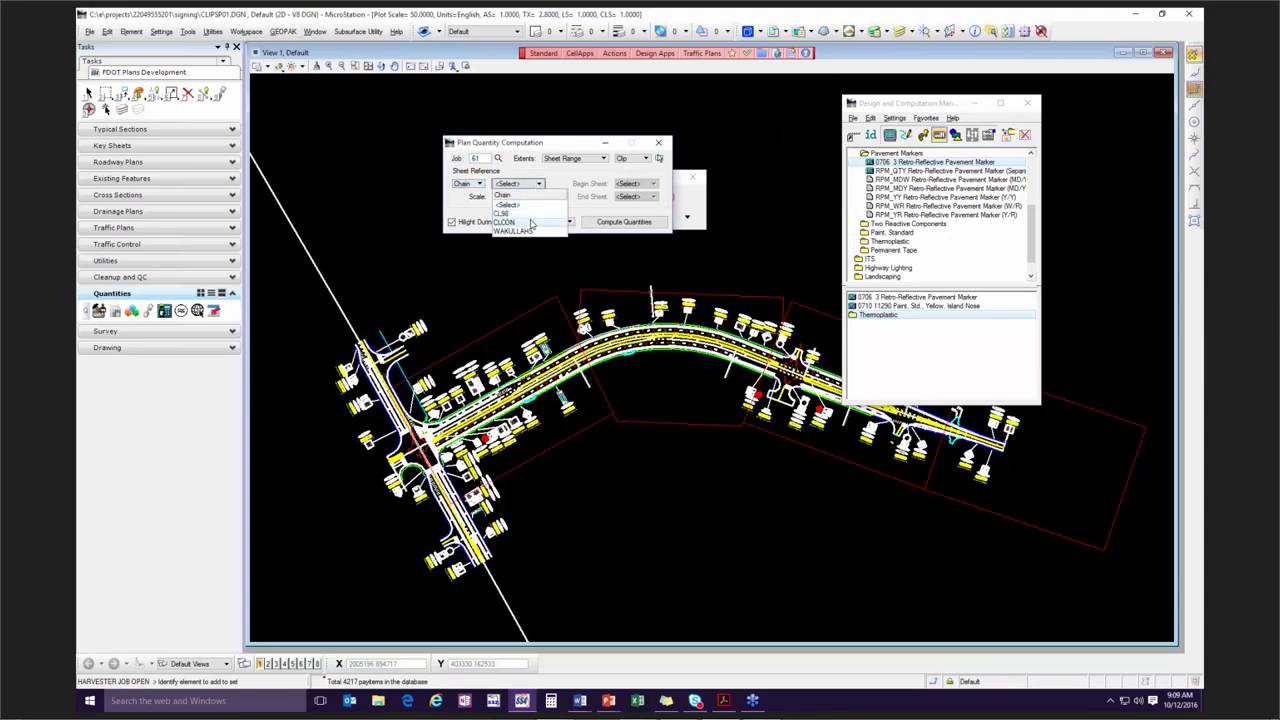
{"action": "left_click", "coordinate": [532, 222]}
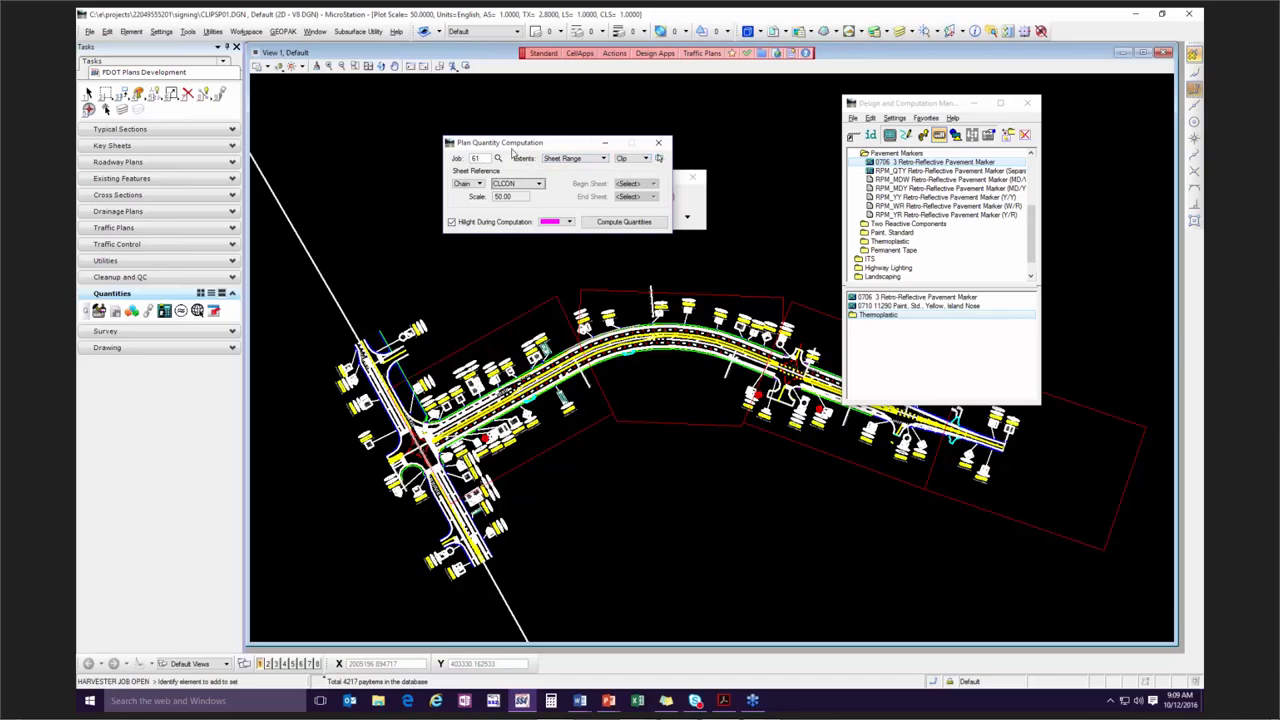
Try View as the computation extents and return the setting to Sheet Range.
{"action": "left_click", "coordinate": [587, 162]}
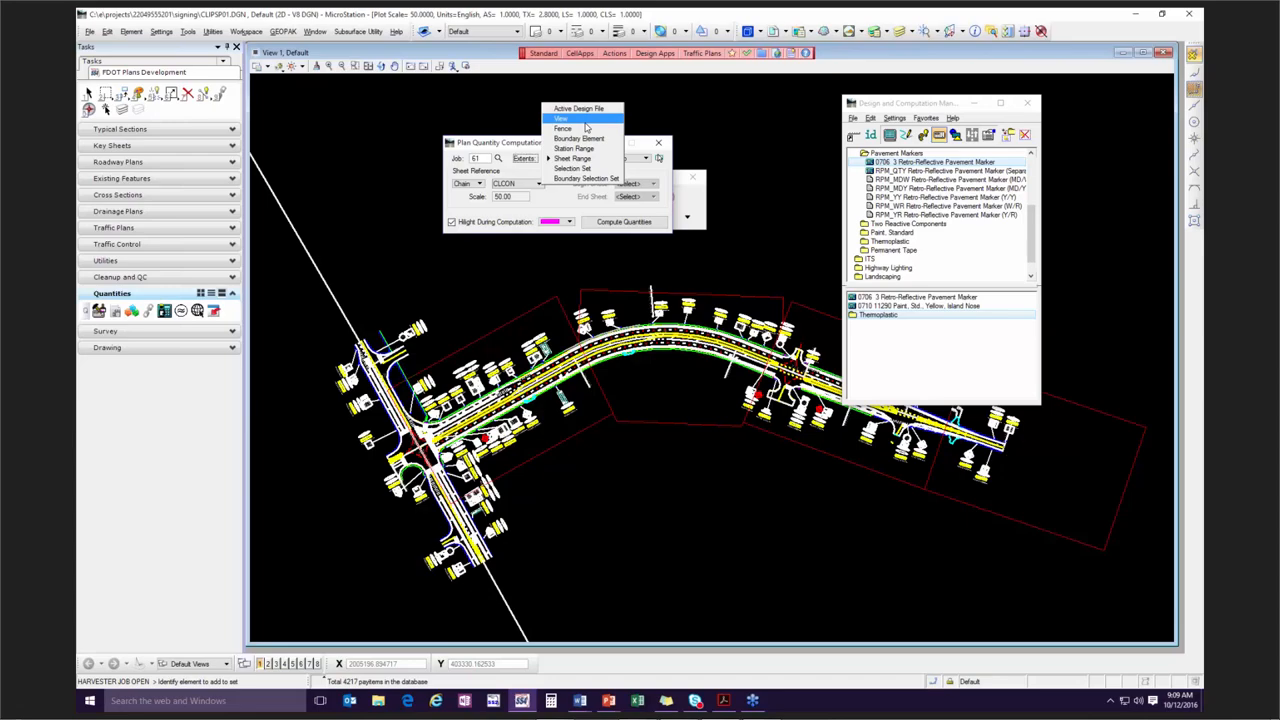
{"action": "left_click", "coordinate": [586, 120]}
{"action": "left_click", "coordinate": [570, 158]}
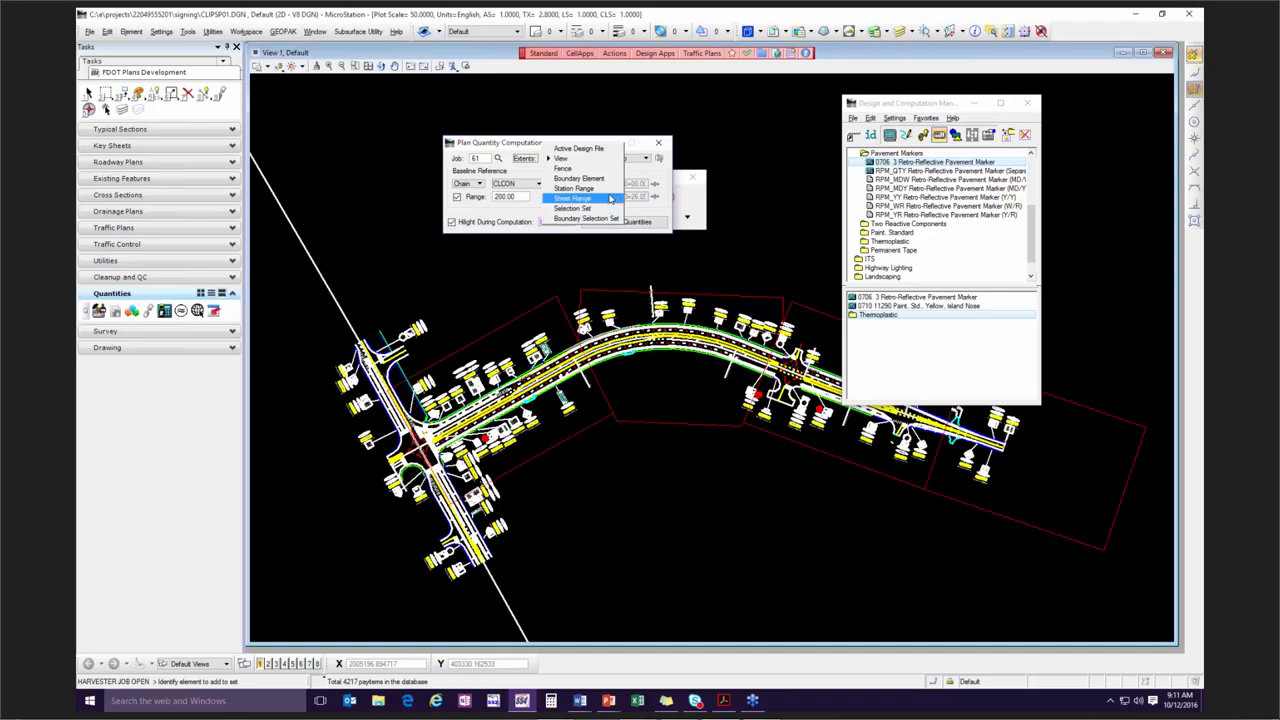
{"action": "left_click", "coordinate": [610, 199]}
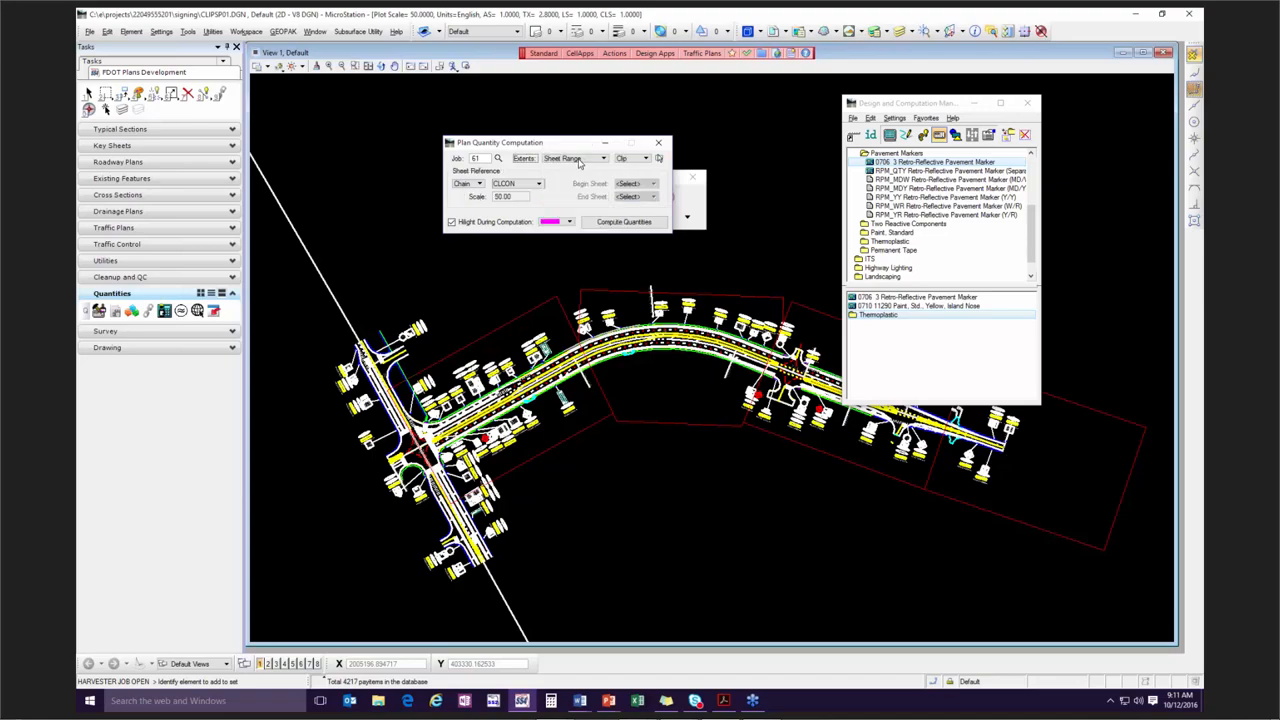
Identify a plan sheet clip boundary in the drawing with the Clip option and set the end sheet to 04.
{"action": "left_click", "coordinate": [648, 159]}
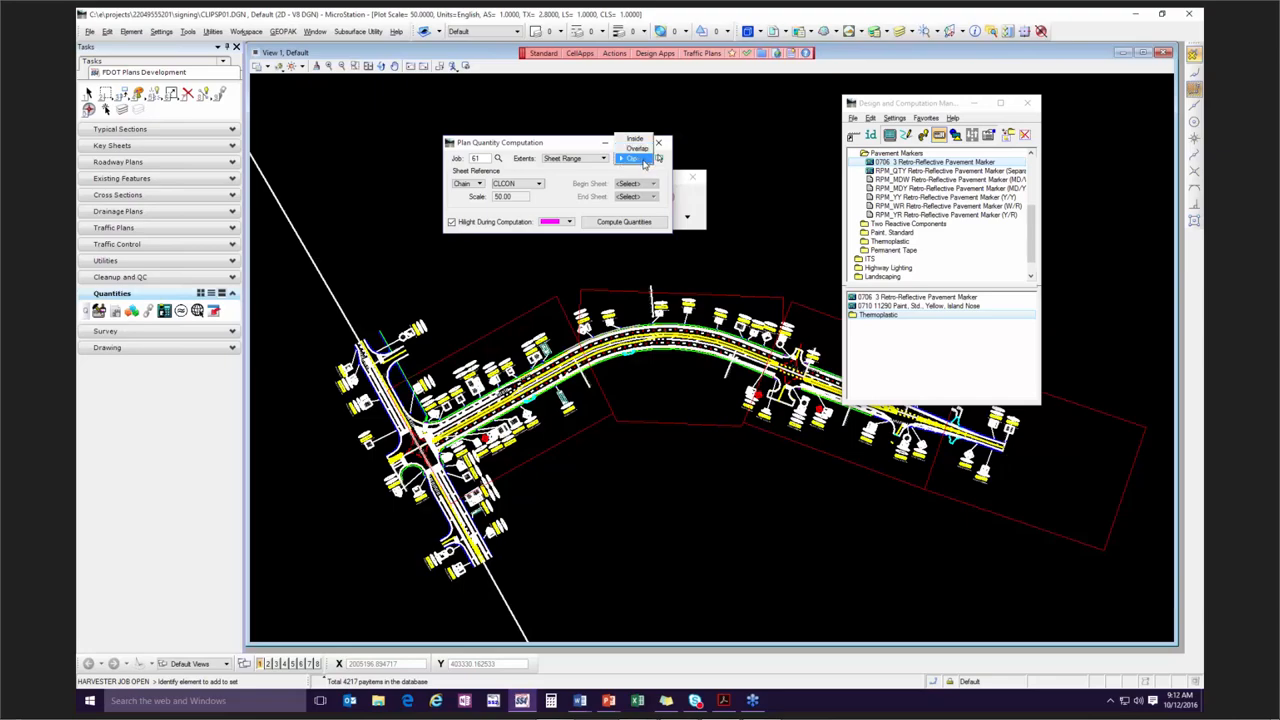
{"action": "left_click", "coordinate": [642, 160]}
{"action": "left_click", "coordinate": [660, 160]}
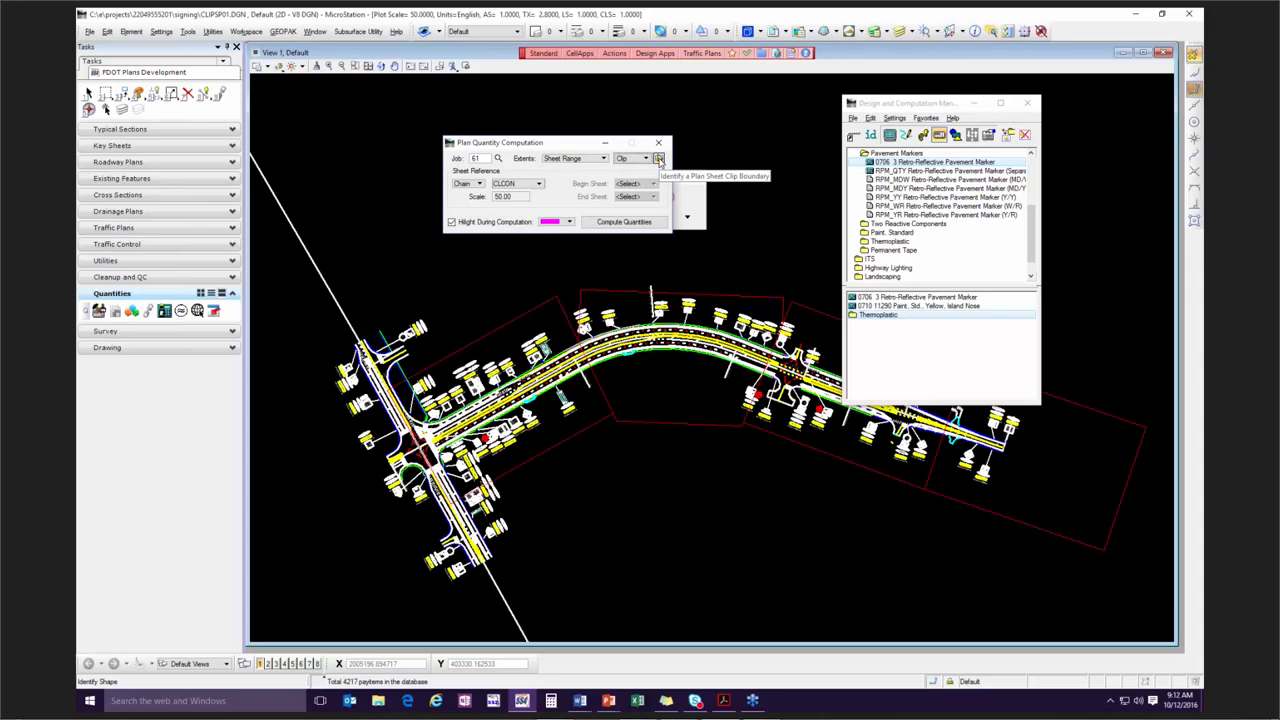
{"action": "left_click", "coordinate": [659, 160]}
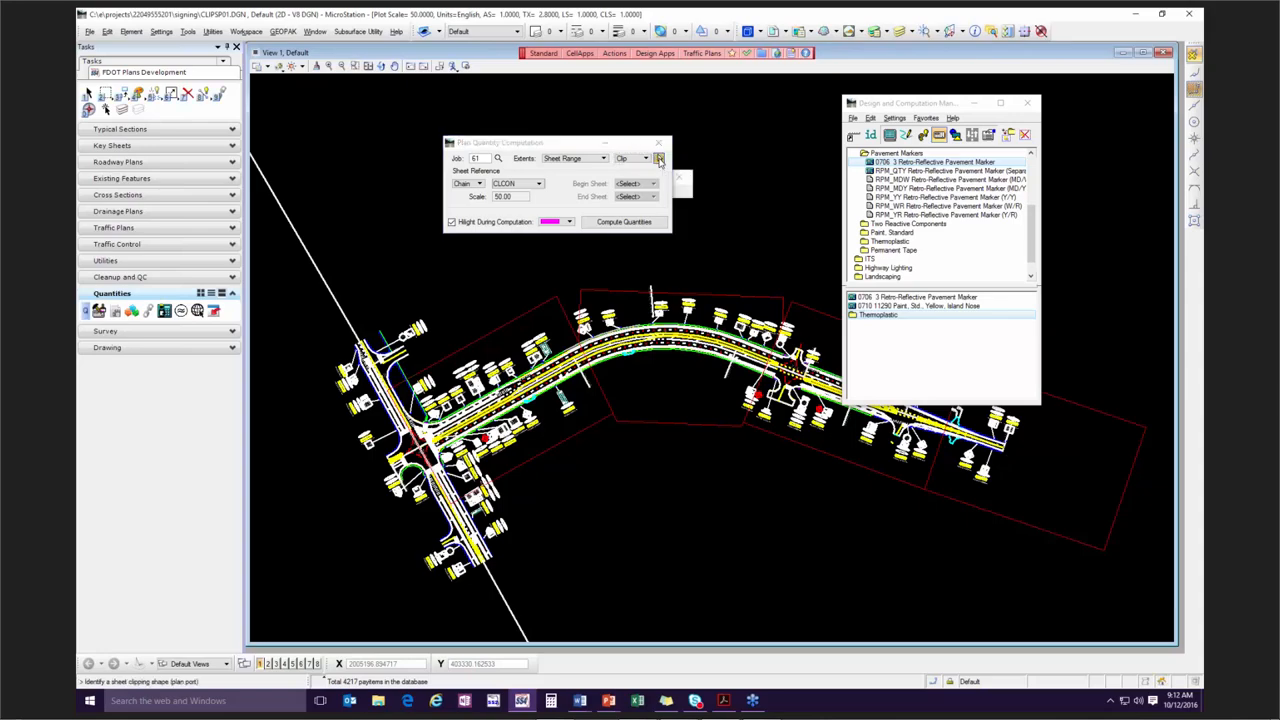
{"action": "left_click", "coordinate": [742, 296]}
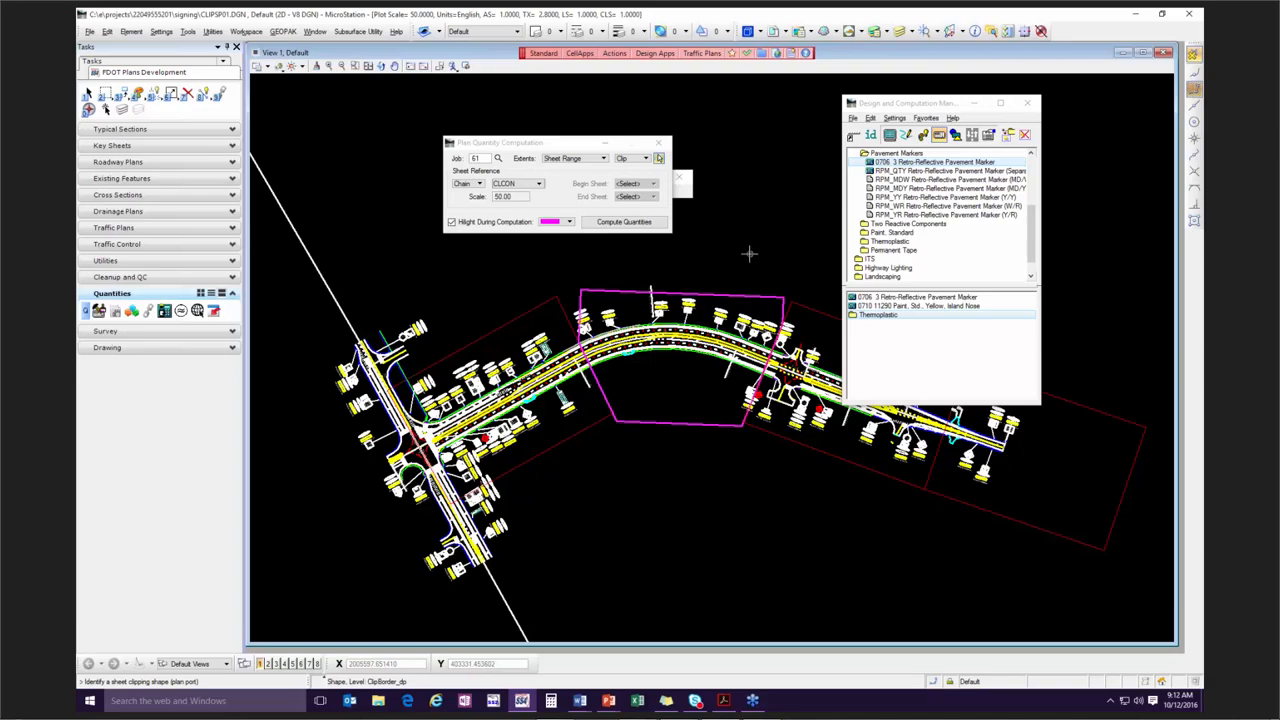
{"action": "left_click", "coordinate": [749, 254]}
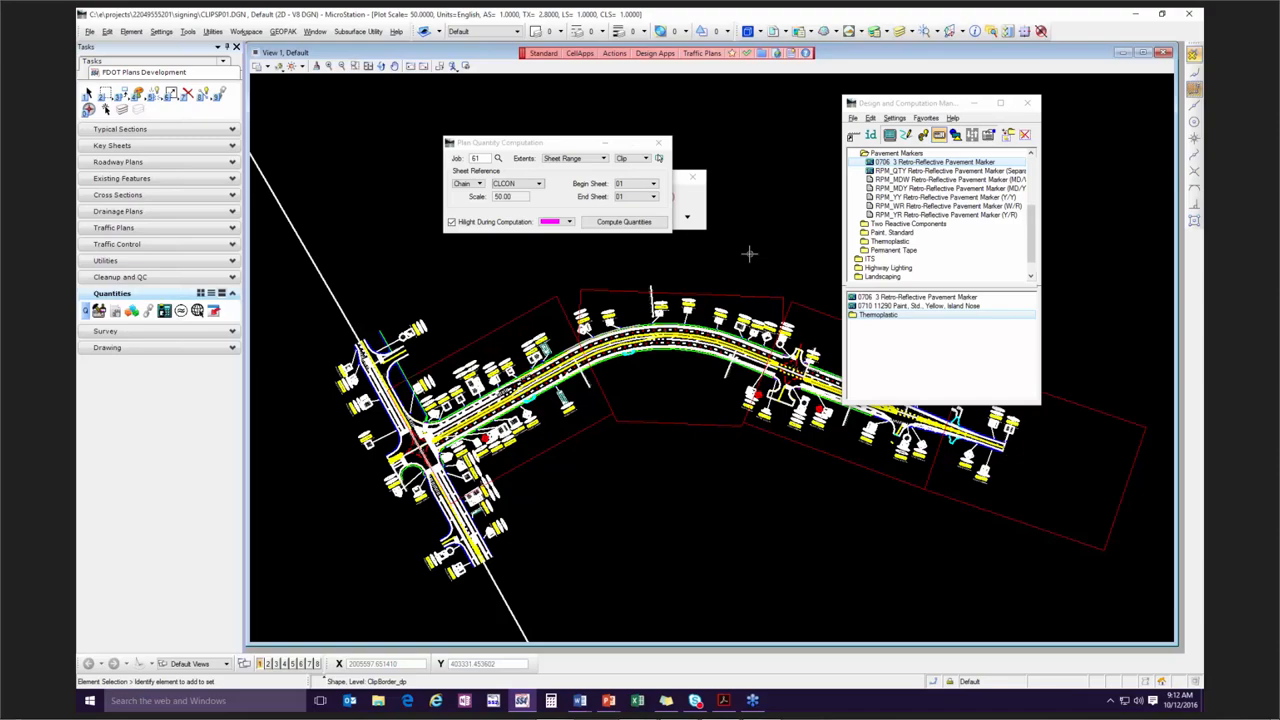
{"action": "left_click", "coordinate": [641, 197]}
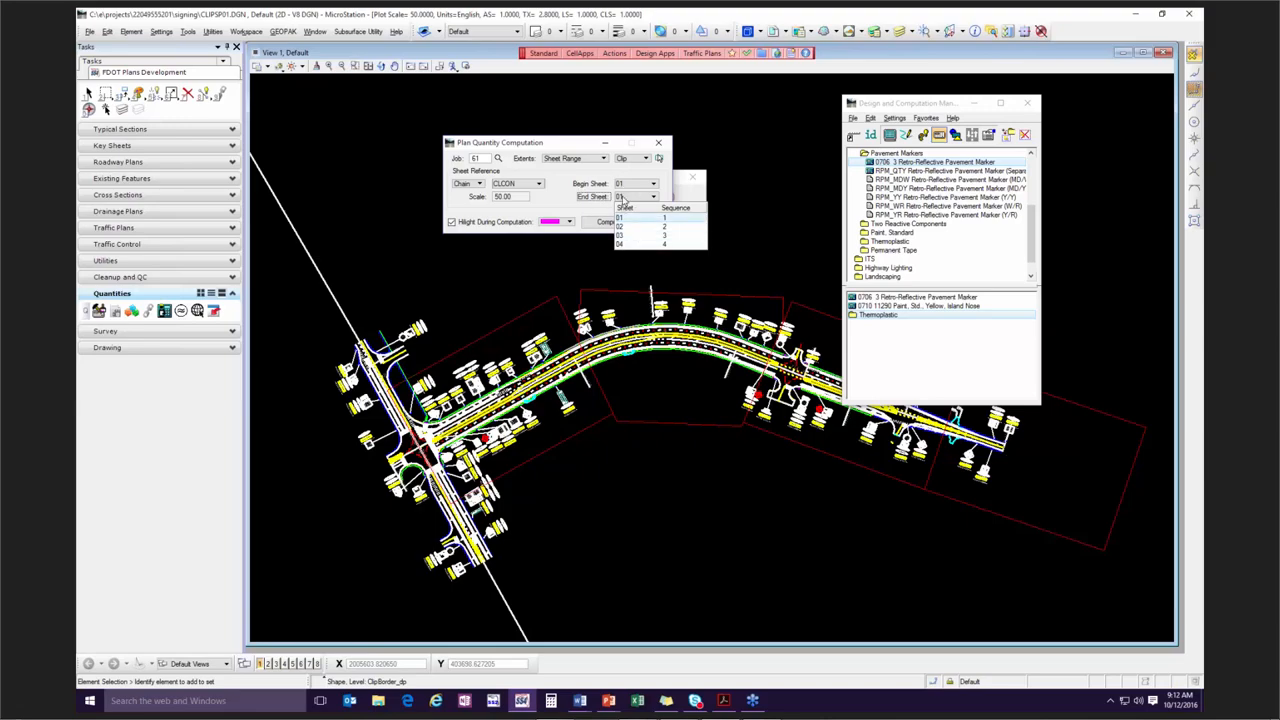
{"action": "left_click", "coordinate": [641, 246]}
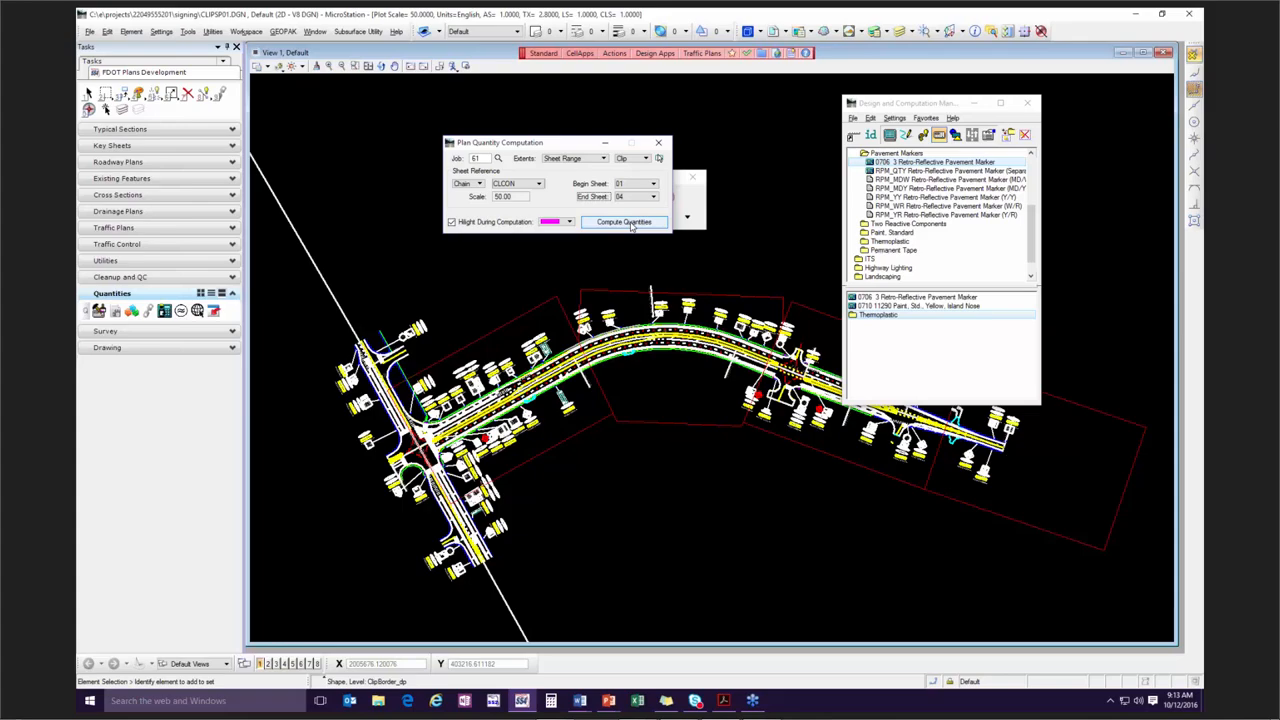
Move the Plan Quantity Computation, element selection and Design and Computation Manager windows clear of the plan drawing.
{"action": "left_click_drag", "start_coordinate": [514, 147], "coordinate": [407, 110]}
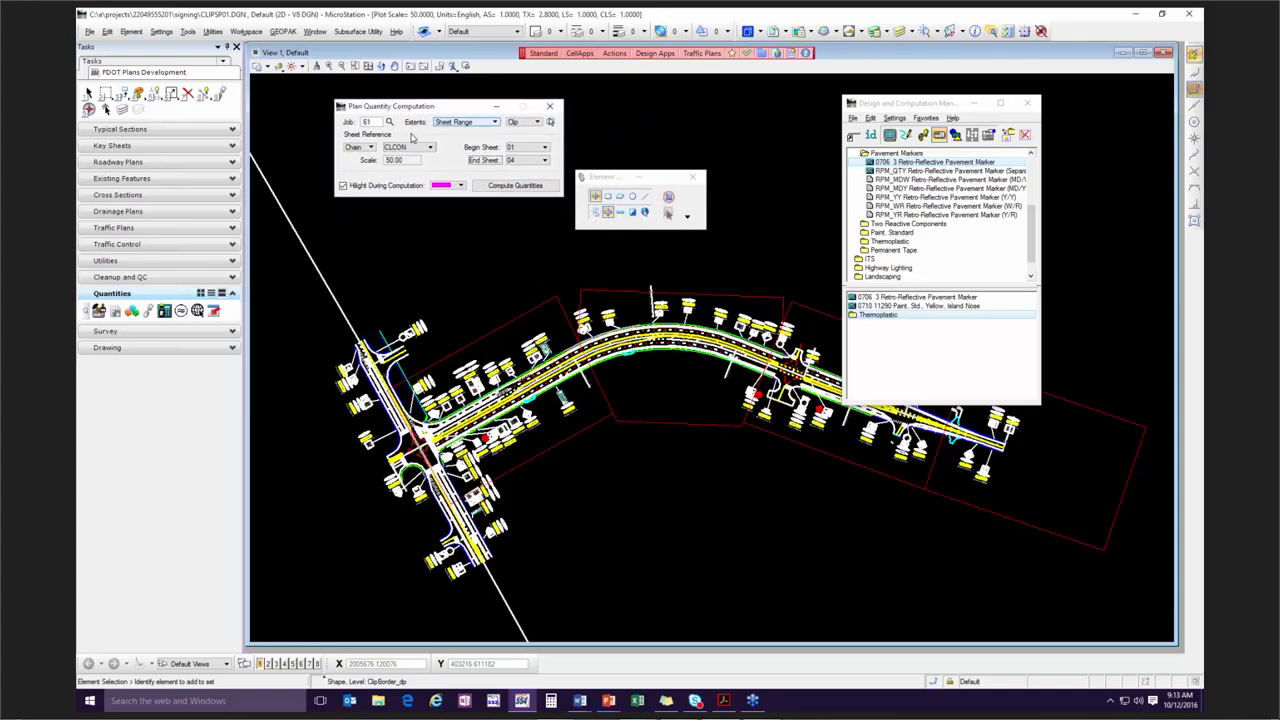
{"action": "left_click_drag", "start_coordinate": [603, 179], "coordinate": [604, 141]}
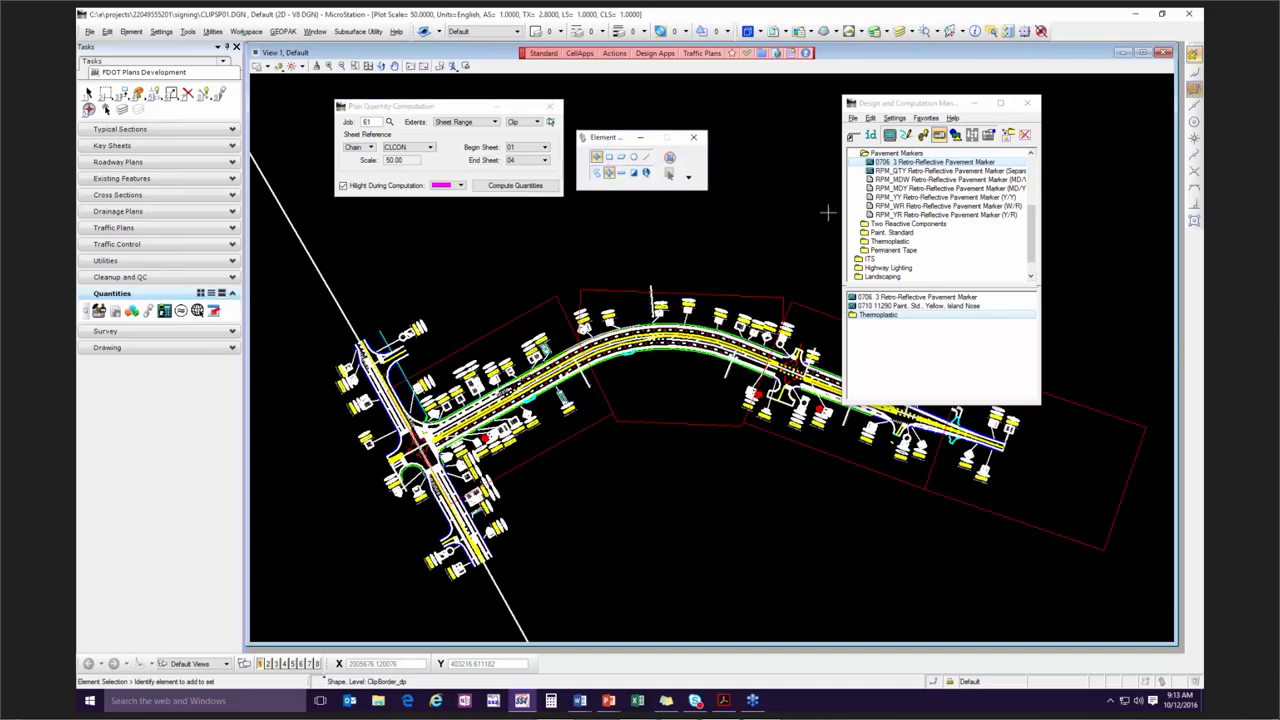
{"action": "left_click_drag", "start_coordinate": [908, 104], "coordinate": [1020, 100]}
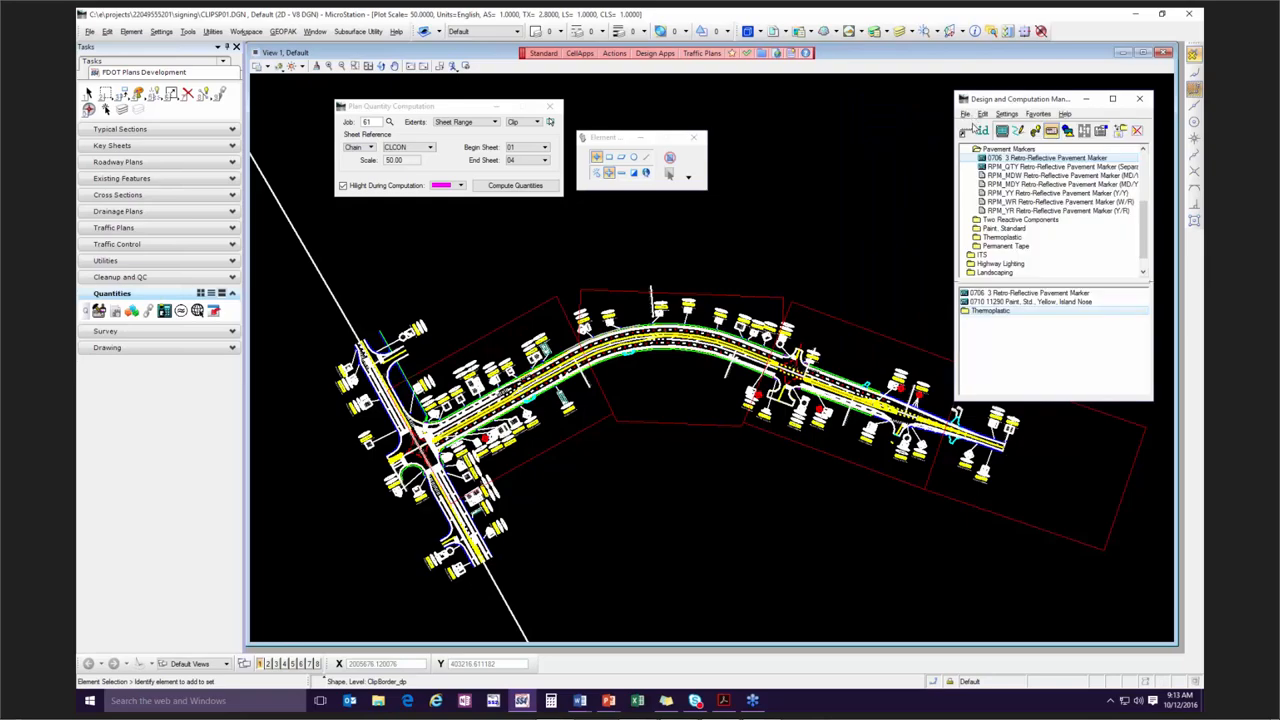
Switch the Design and Computation Manager to display mode and highlight the collection's pavement marking elements with Highlight Selection.
{"action": "left_click", "coordinate": [1001, 136]}
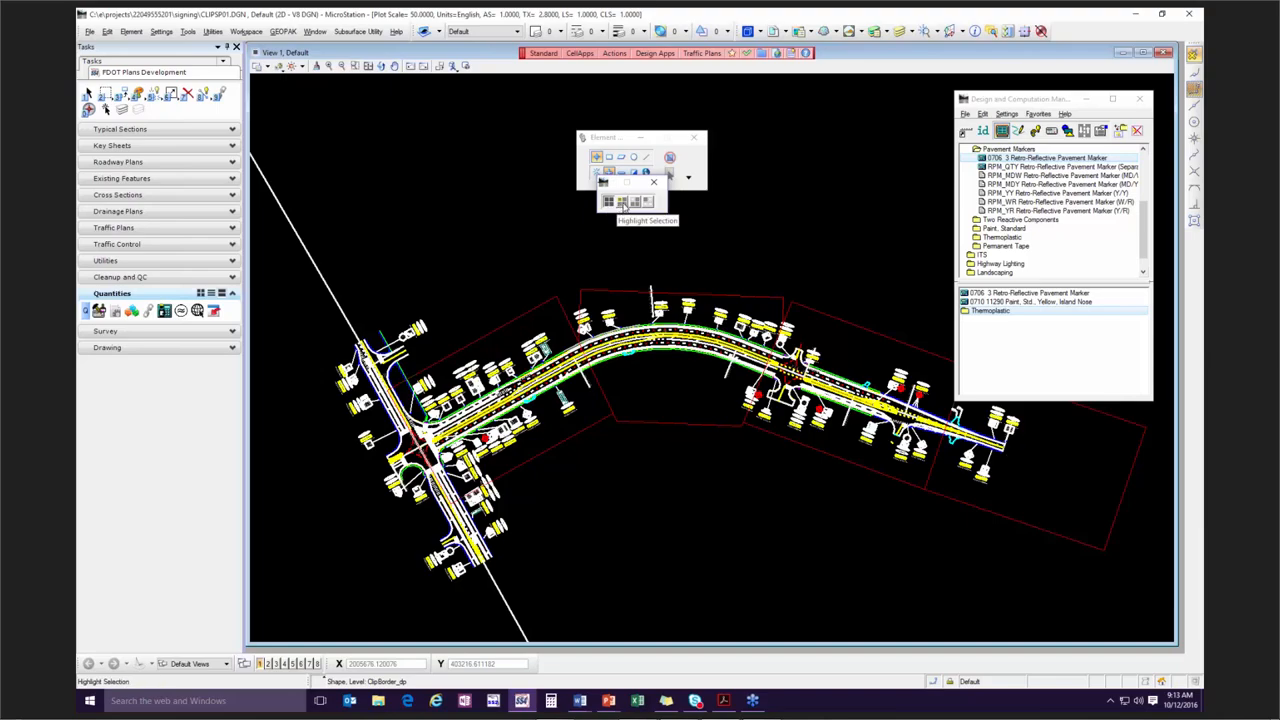
{"action": "left_click", "coordinate": [623, 204]}
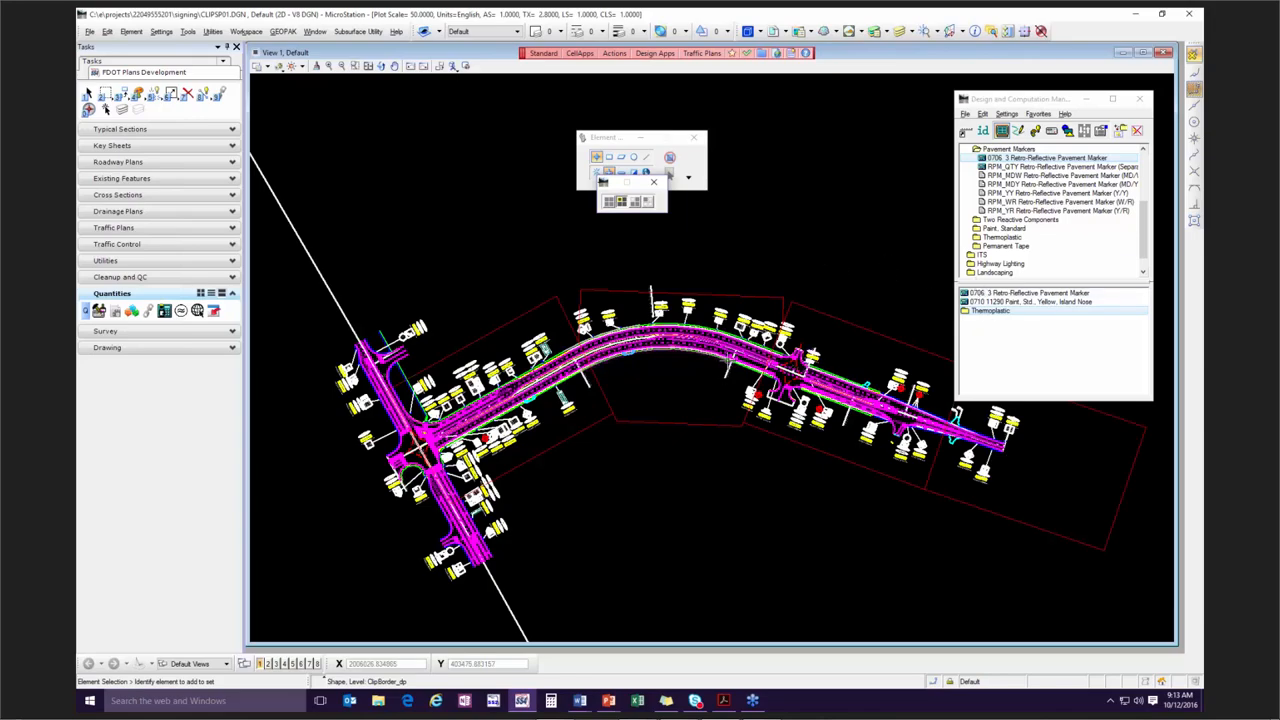
{"action": "scroll", "coordinate": [728, 358], "scroll_direction": "up", "scroll_amount": 3}
{"action": "scroll", "coordinate": [506, 323], "scroll_direction": "down", "scroll_amount": 3}
{"action": "middle_click_drag", "start_coordinate": [463, 343], "coordinate": [612, 362]}
{"action": "right_click", "coordinate": [612, 362]}
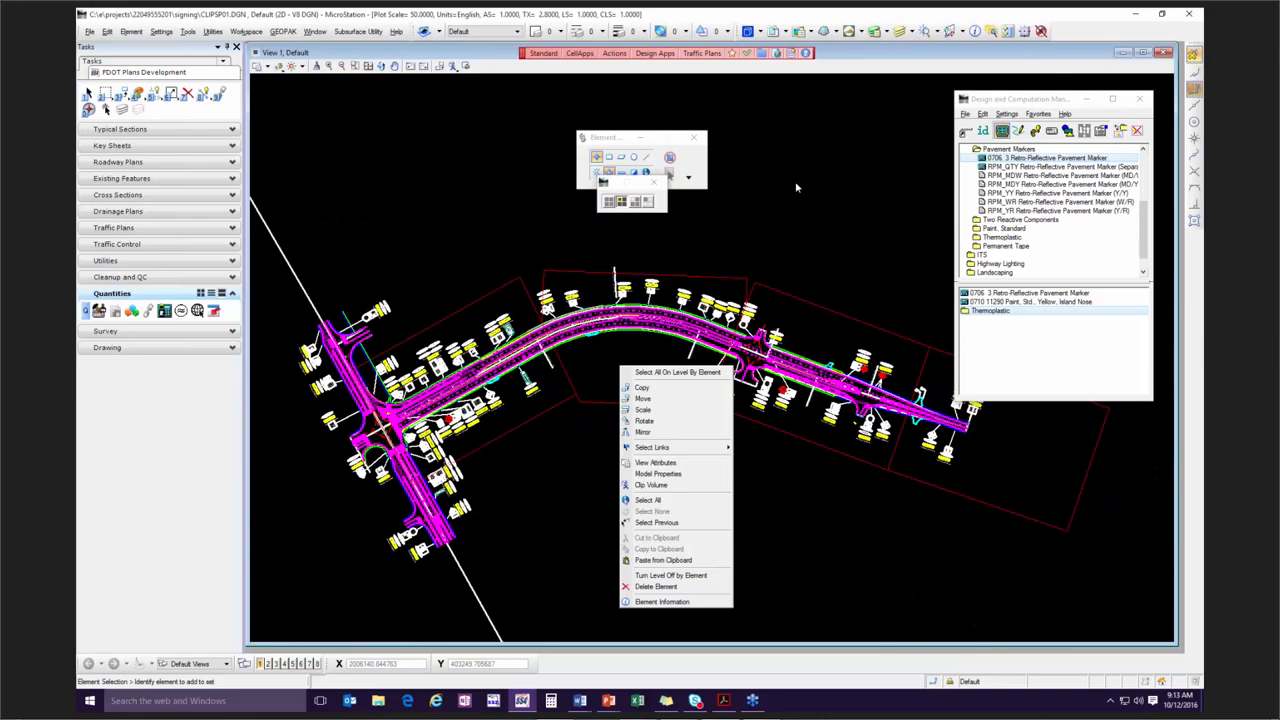
{"action": "left_click", "coordinate": [845, 144]}
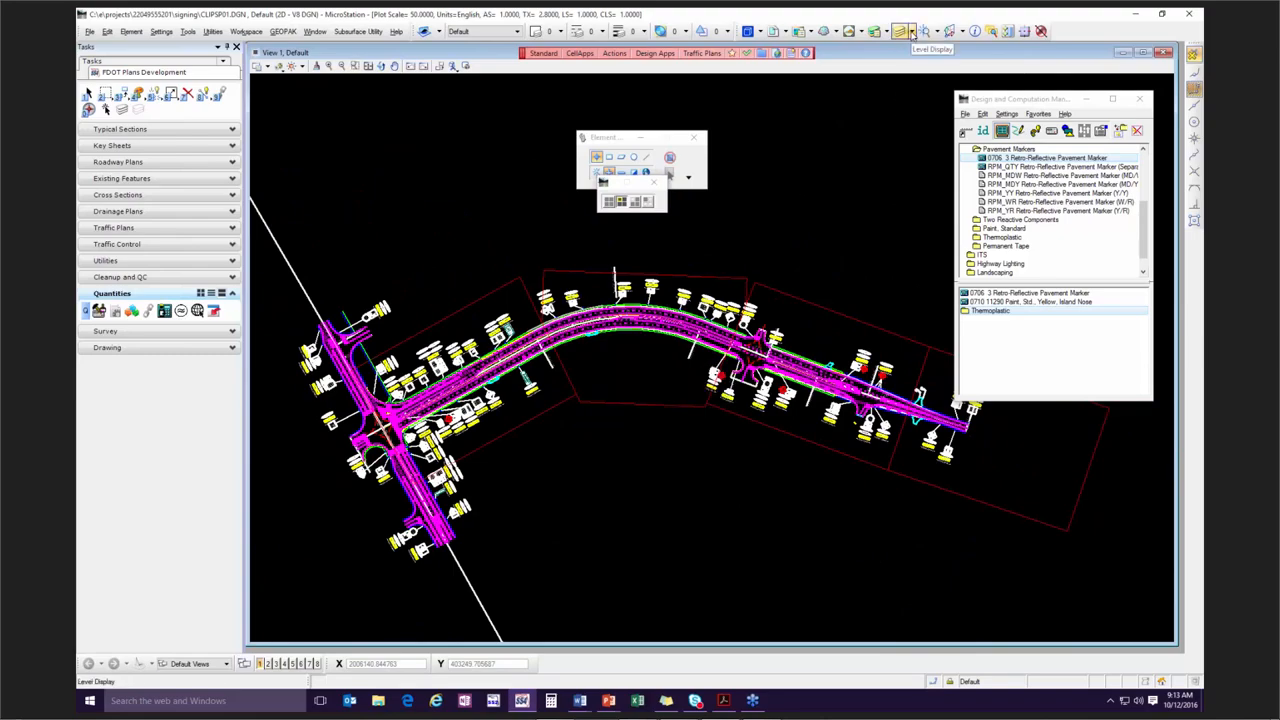
Turn off the display of the attached reference file dsgnrd01.dgn.
{"action": "left_click", "coordinate": [911, 33]}
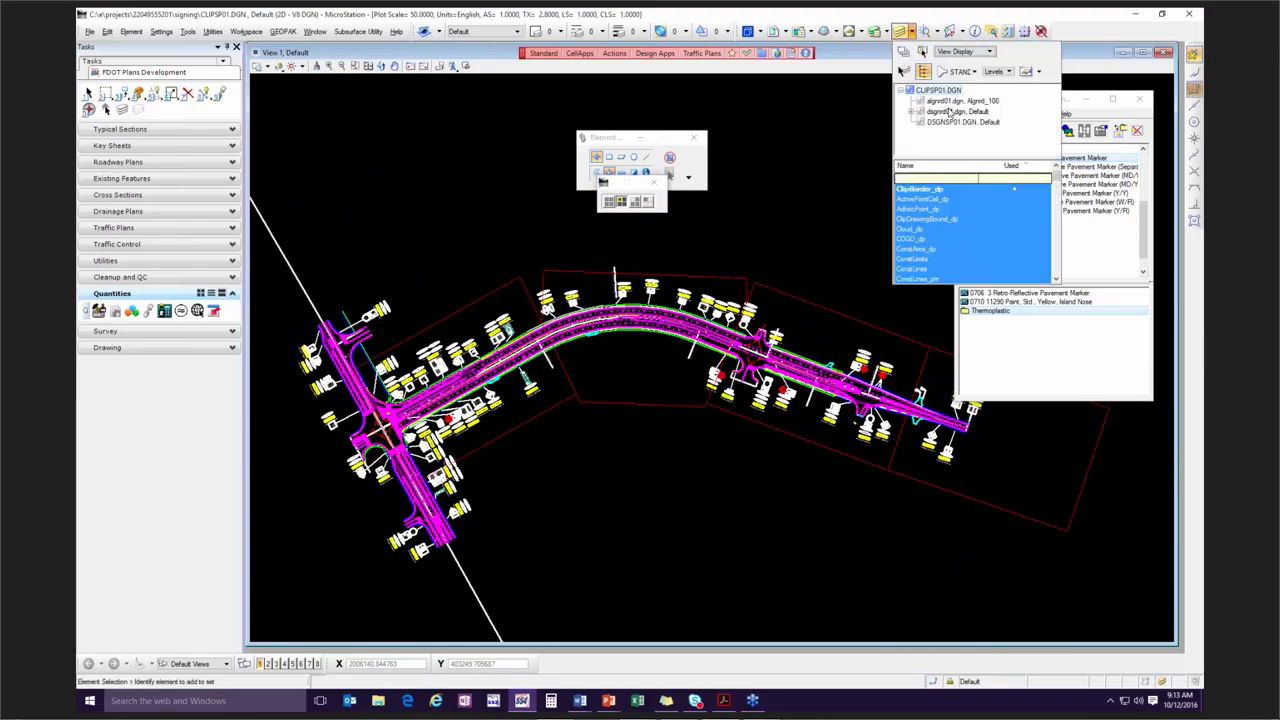
{"action": "right_click", "coordinate": [948, 113]}
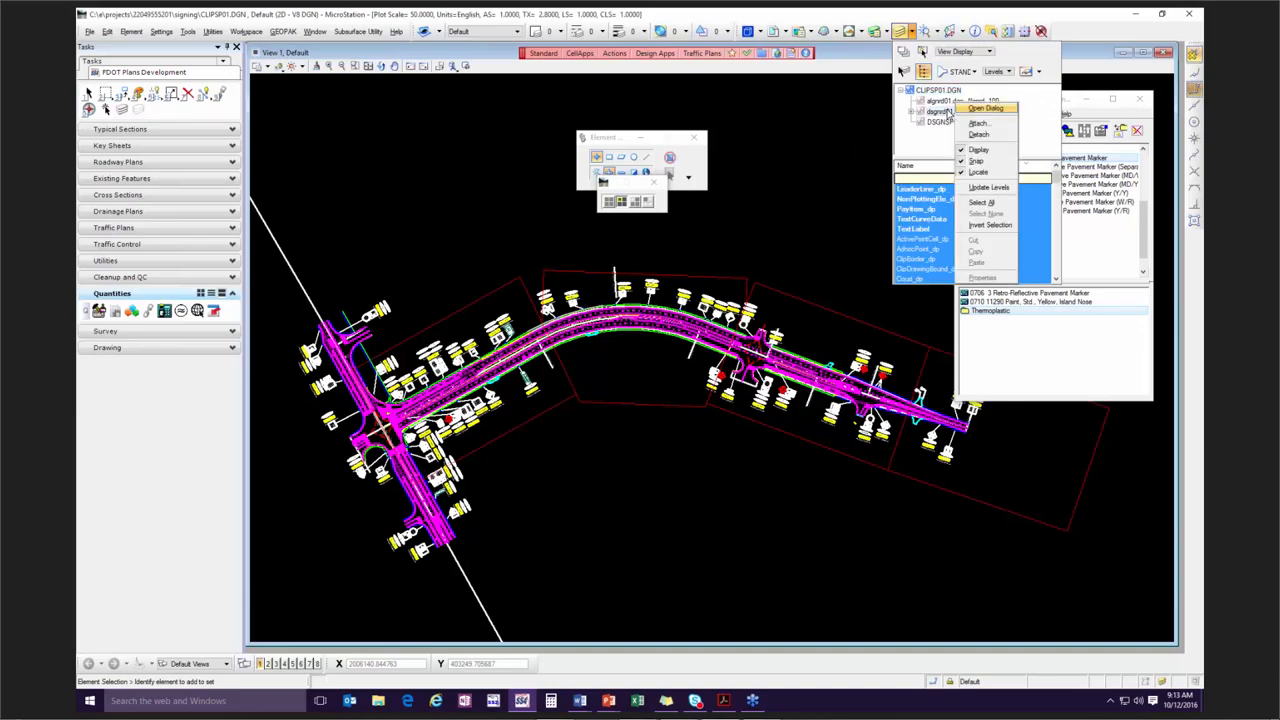
{"action": "left_click", "coordinate": [986, 153]}
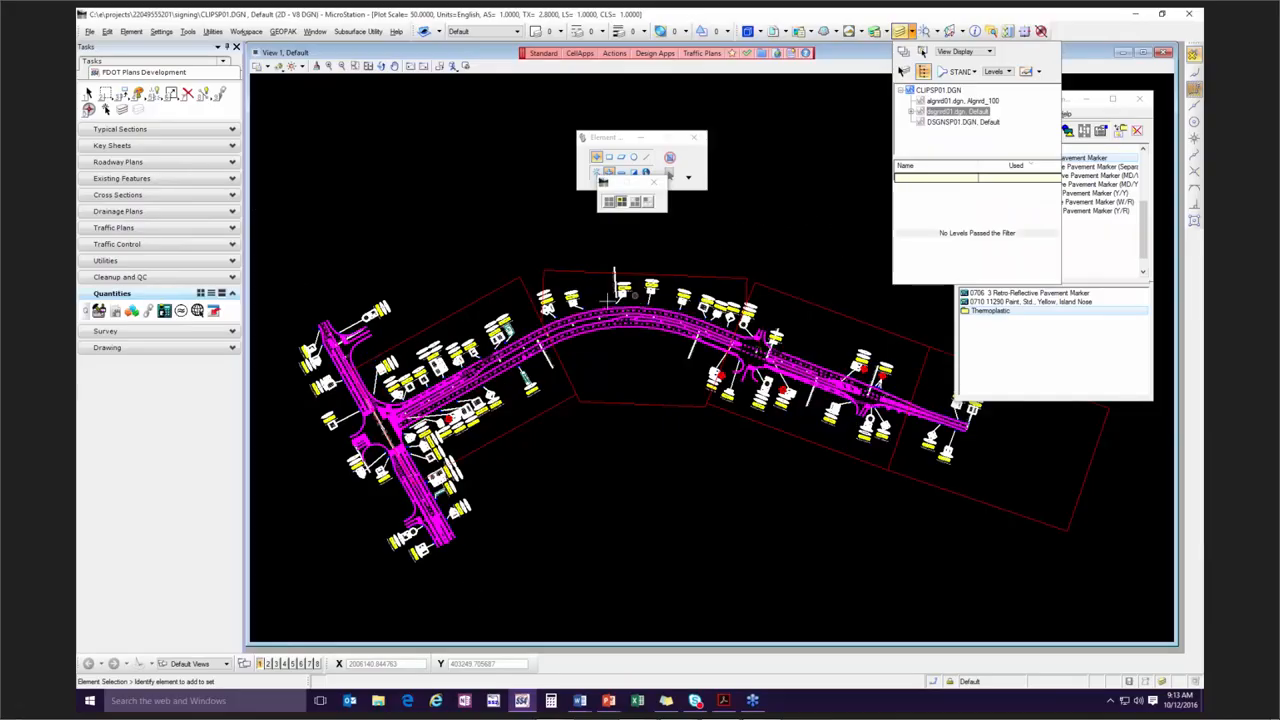
Examine the highlighted pavement markings along the whole roadway and restore the normal element display.
{"action": "scroll", "coordinate": [640, 343], "scroll_direction": "up", "scroll_amount": 2}
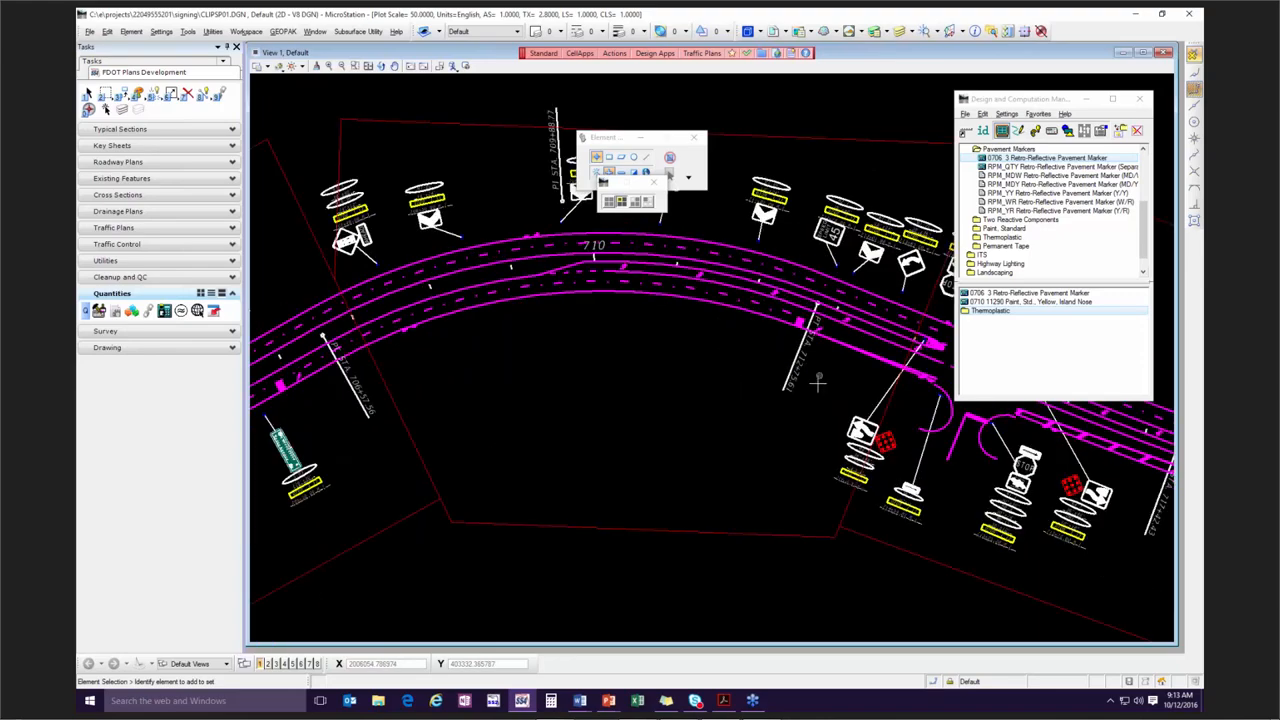
{"action": "middle_click_drag", "start_coordinate": [454, 331], "coordinate": [729, 266]}
{"action": "middle_click_drag", "start_coordinate": [506, 387], "coordinate": [794, 273]}
{"action": "scroll", "coordinate": [800, 360], "scroll_direction": "down", "scroll_amount": 3}
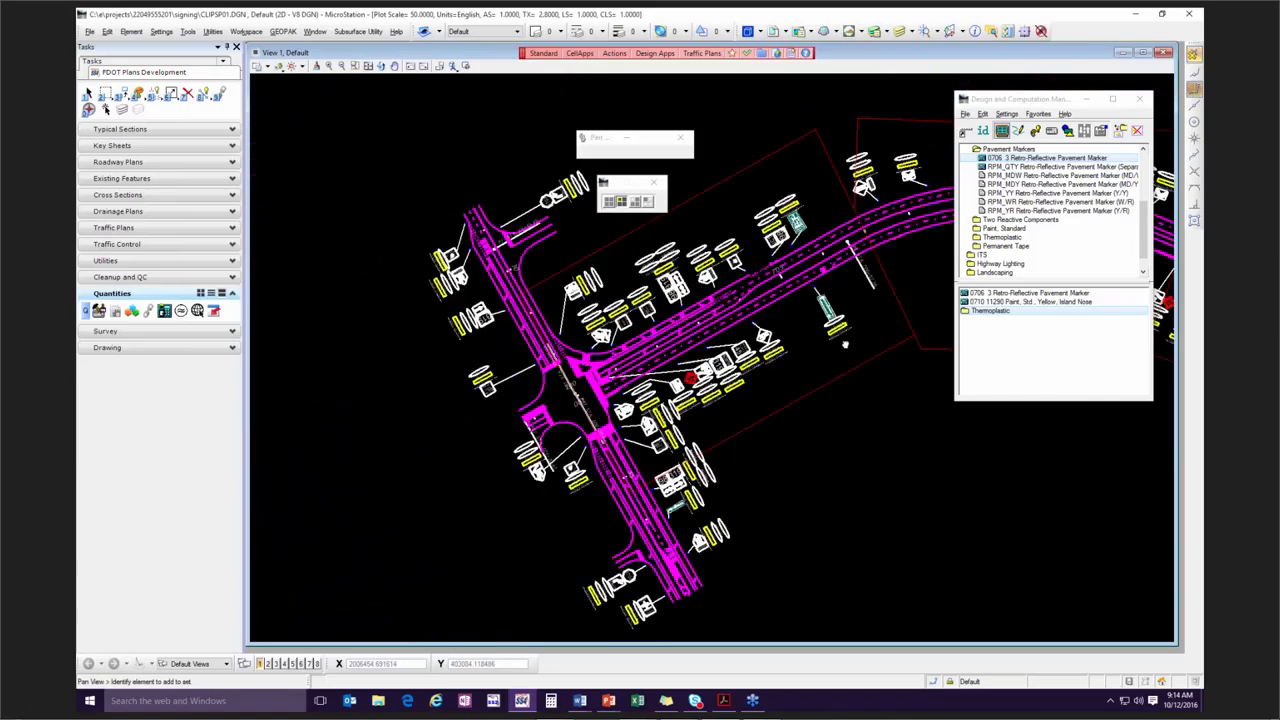
{"action": "middle_click_drag", "start_coordinate": [805, 357], "coordinate": [589, 417]}
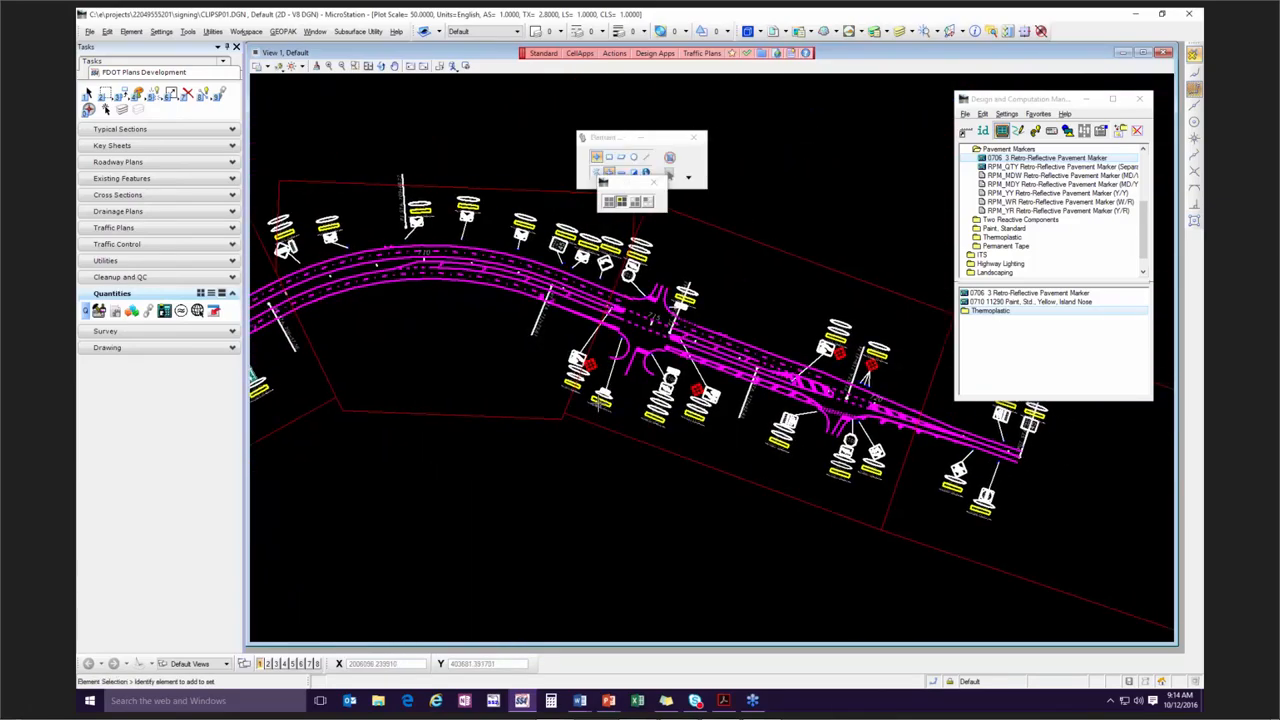
{"action": "mouse_move", "coordinate": [460, 356]}
{"action": "middle_mouse_down"}
{"action": "mouse_move", "coordinate": [523, 389]}
{"action": "mouse_move", "coordinate": [711, 424]}
{"action": "middle_mouse_up"}
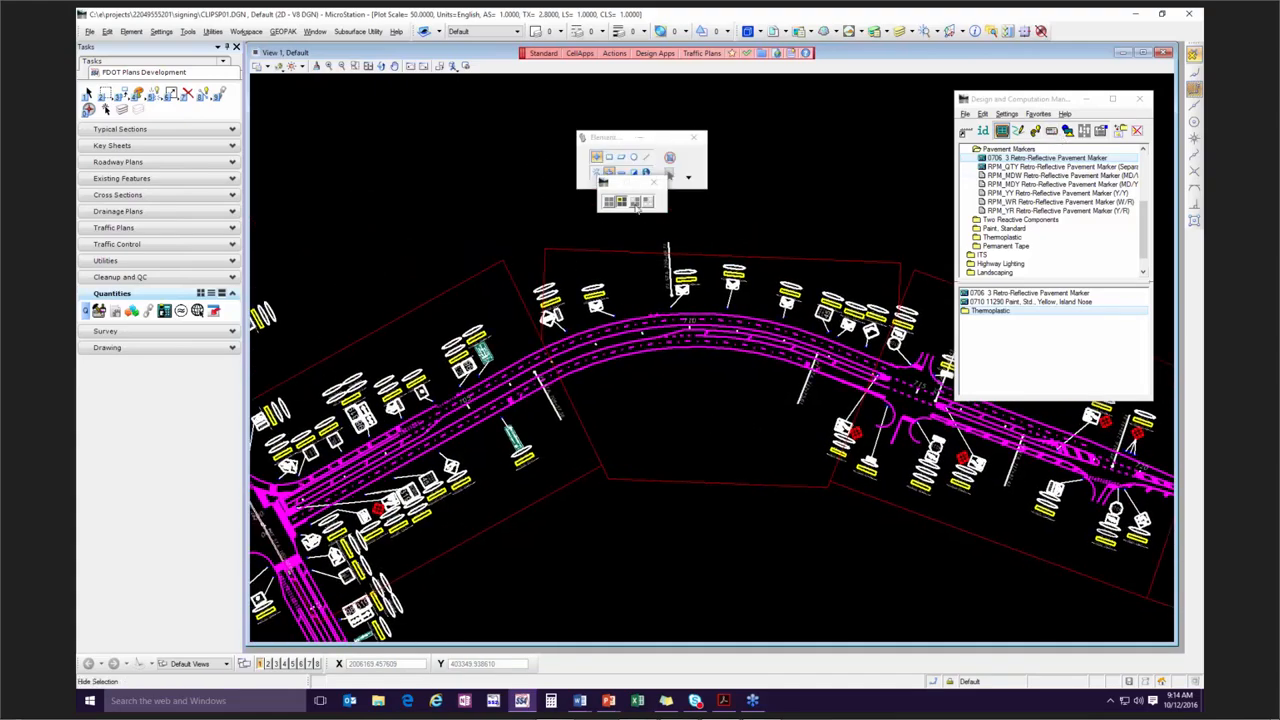
{"action": "left_click", "coordinate": [608, 203]}
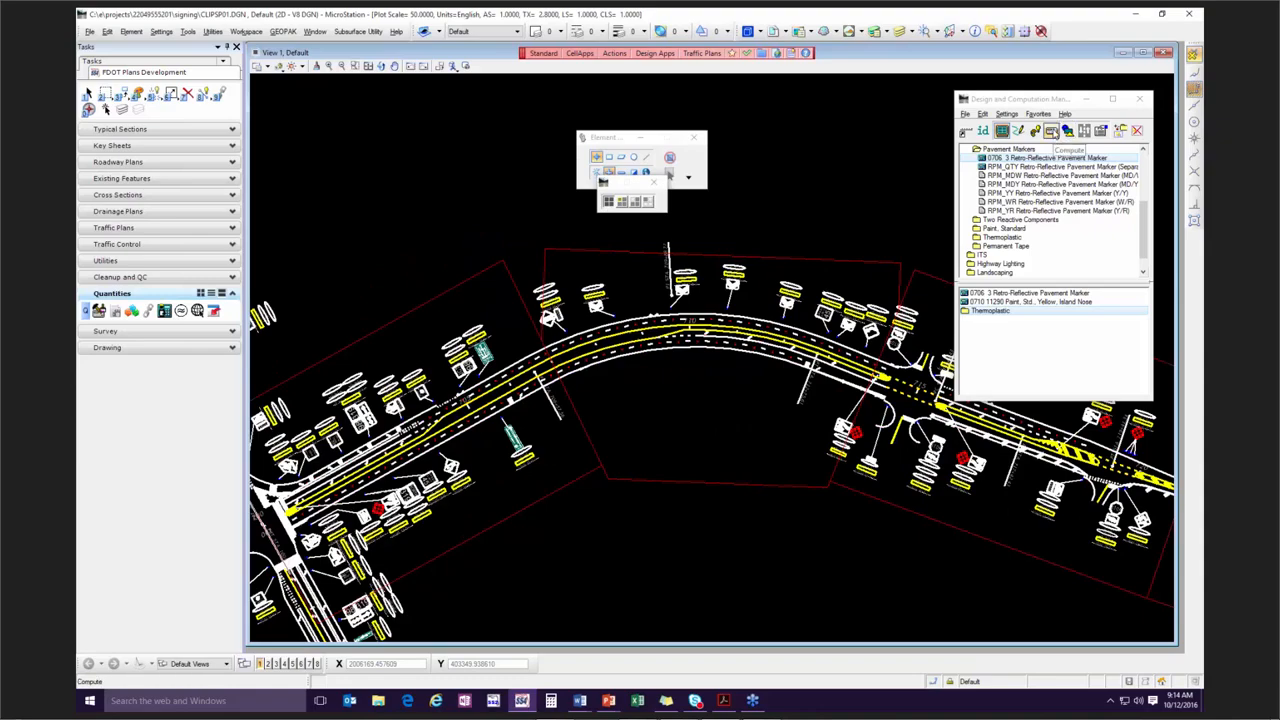
Compute the plan quantities for sheets 01 to 04 along chain CLCON.
{"action": "left_click", "coordinate": [1051, 132]}
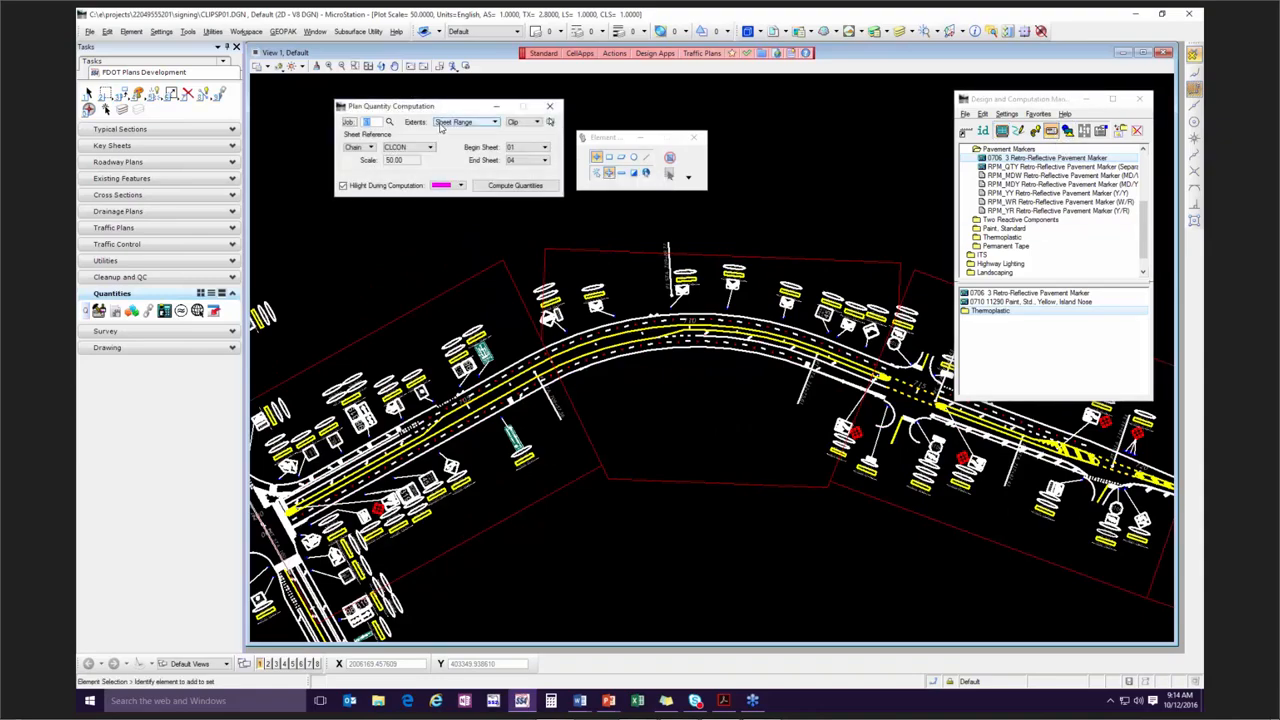
{"action": "left_click", "coordinate": [515, 187]}
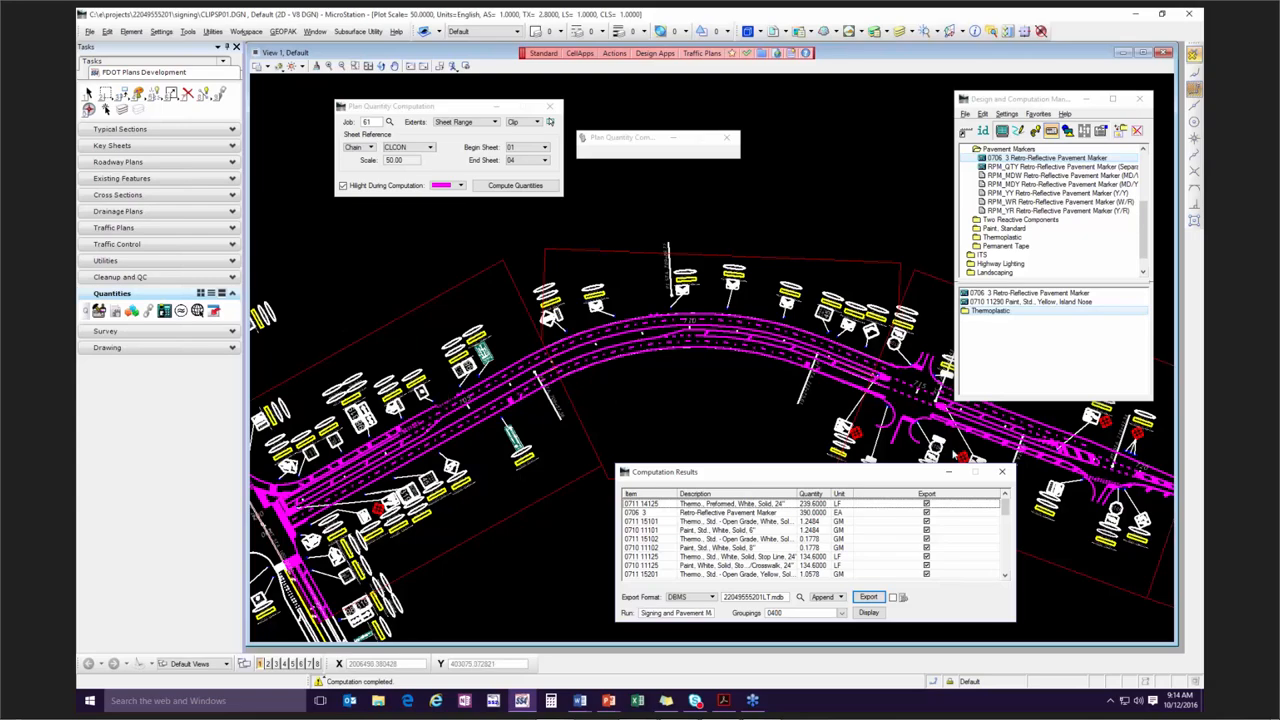
Examine which pavement markings are highlighted inside the sheet clip borders, from the intersection crosswalks to the roadway's far end.
{"action": "middle_click_drag", "start_coordinate": [838, 381], "coordinate": [794, 361]}
{"action": "middle_click_drag", "start_coordinate": [934, 426], "coordinate": [614, 332]}
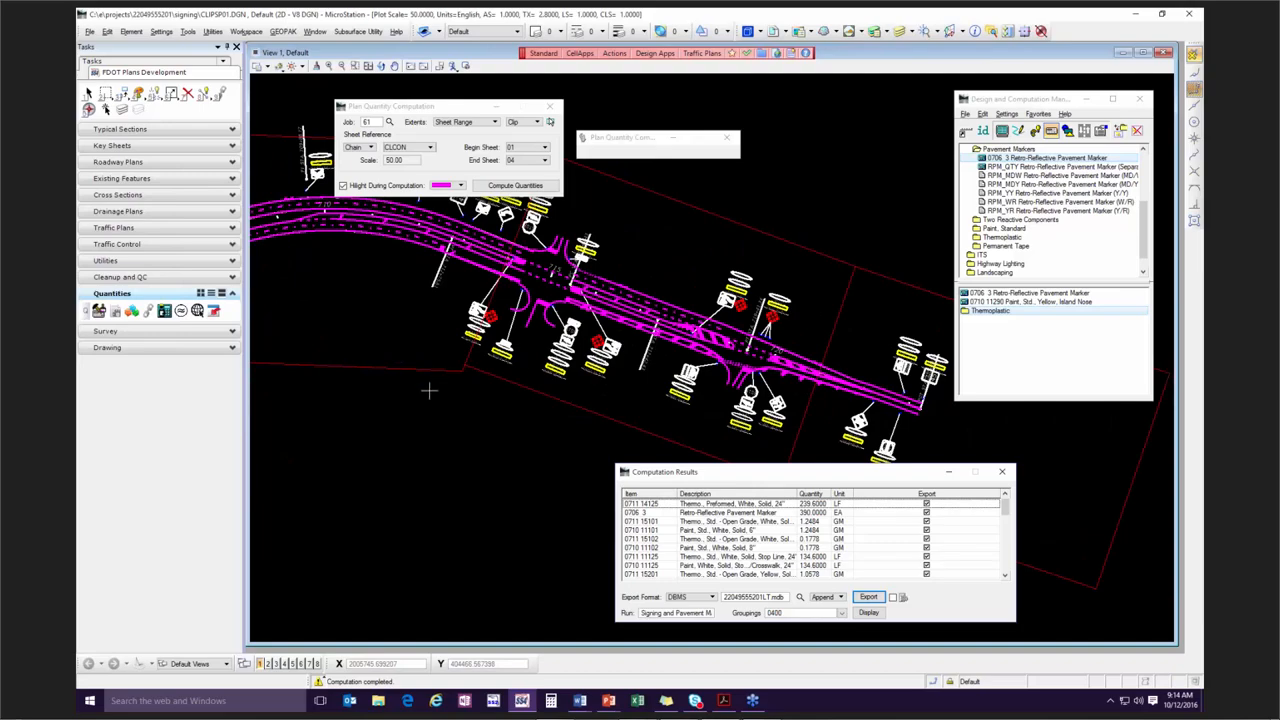
{"action": "mouse_move", "coordinate": [439, 407]}
{"action": "middle_mouse_down"}
{"action": "mouse_move", "coordinate": [770, 398]}
{"action": "mouse_move", "coordinate": [477, 420]}
{"action": "mouse_move", "coordinate": [654, 401]}
{"action": "middle_mouse_up"}
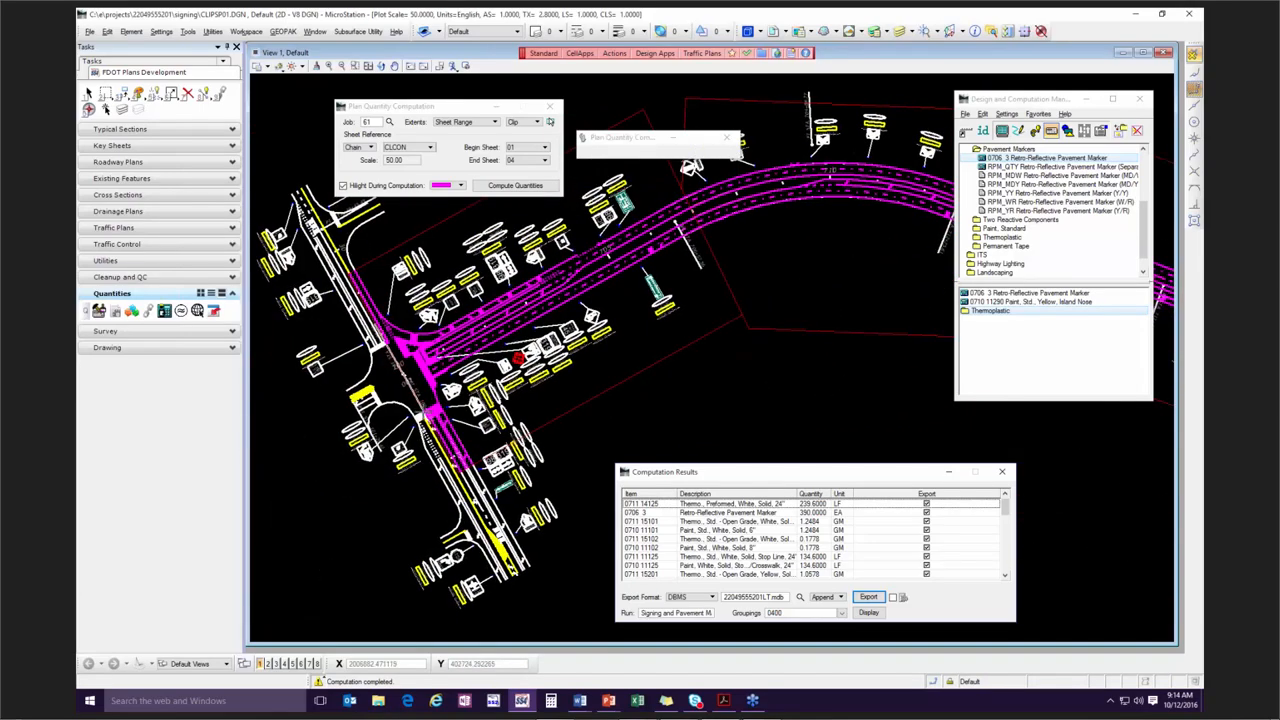
{"action": "scroll", "coordinate": [420, 412], "scroll_direction": "up", "scroll_amount": 4}
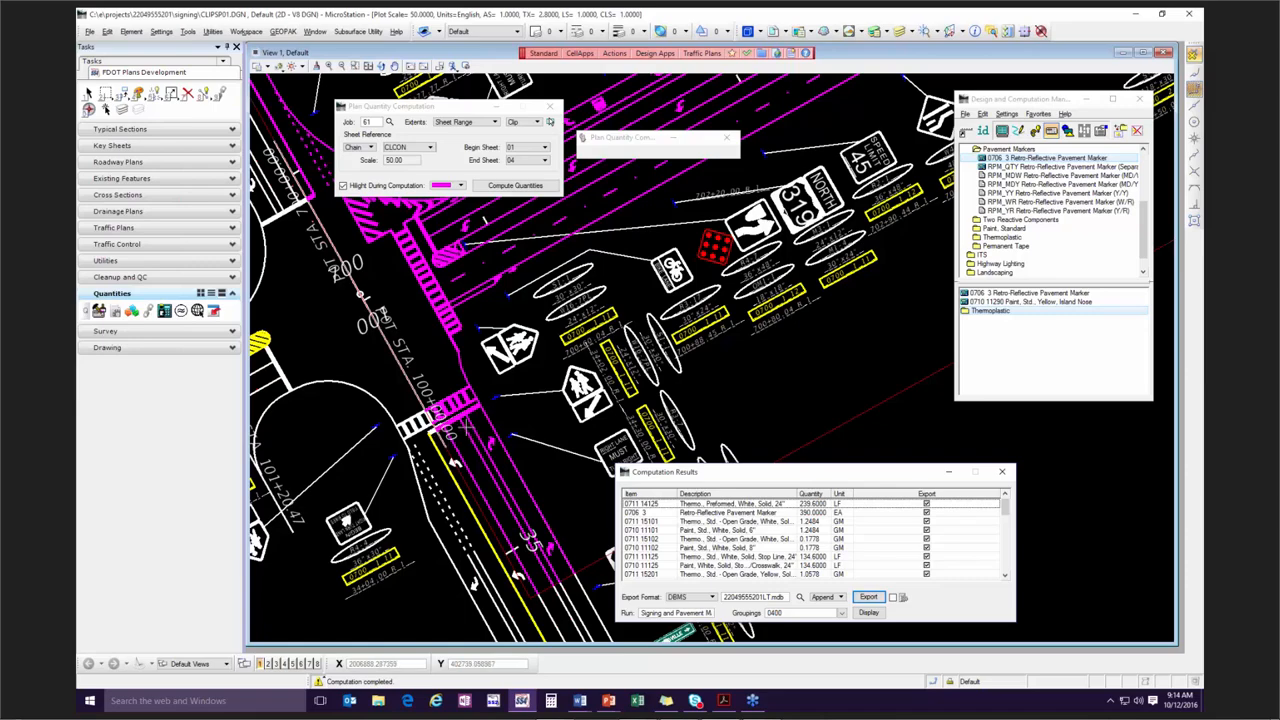
{"action": "scroll", "coordinate": [537, 383], "scroll_direction": "down", "scroll_amount": 5}
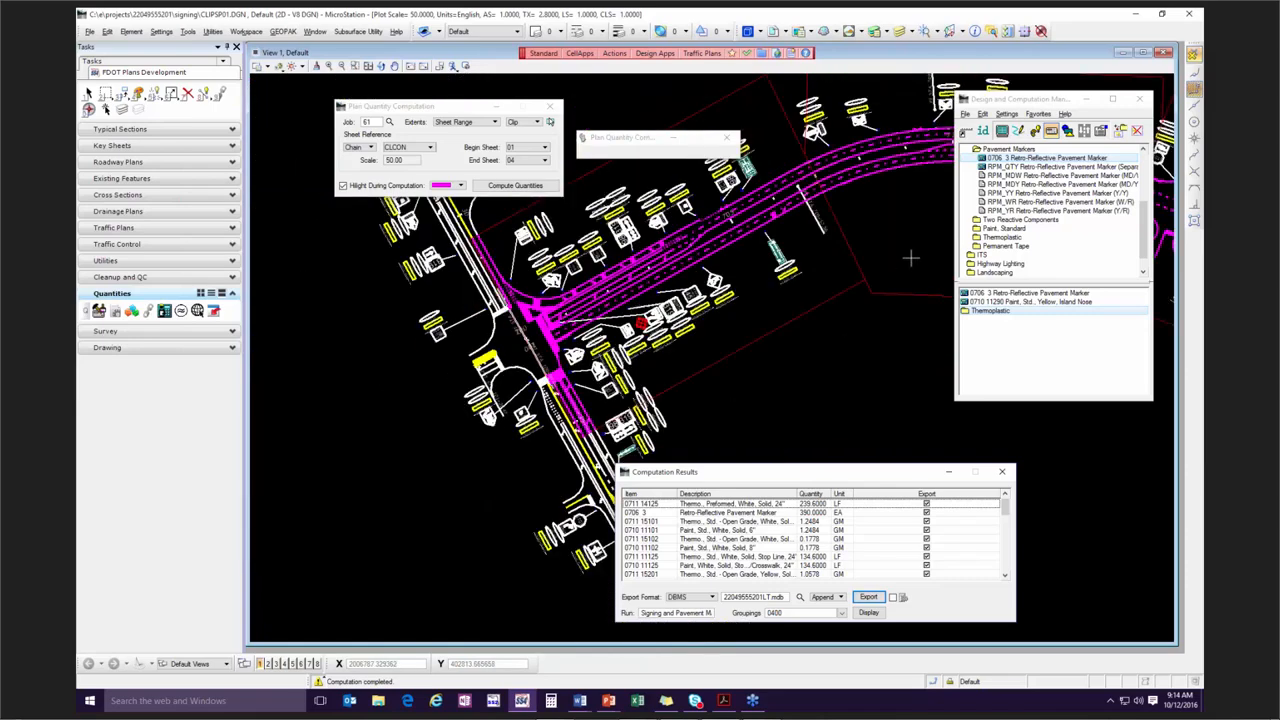
{"action": "mouse_move", "coordinate": [909, 259]}
{"action": "middle_mouse_down"}
{"action": "mouse_move", "coordinate": [836, 301]}
{"action": "mouse_move", "coordinate": [543, 337]}
{"action": "middle_mouse_up"}
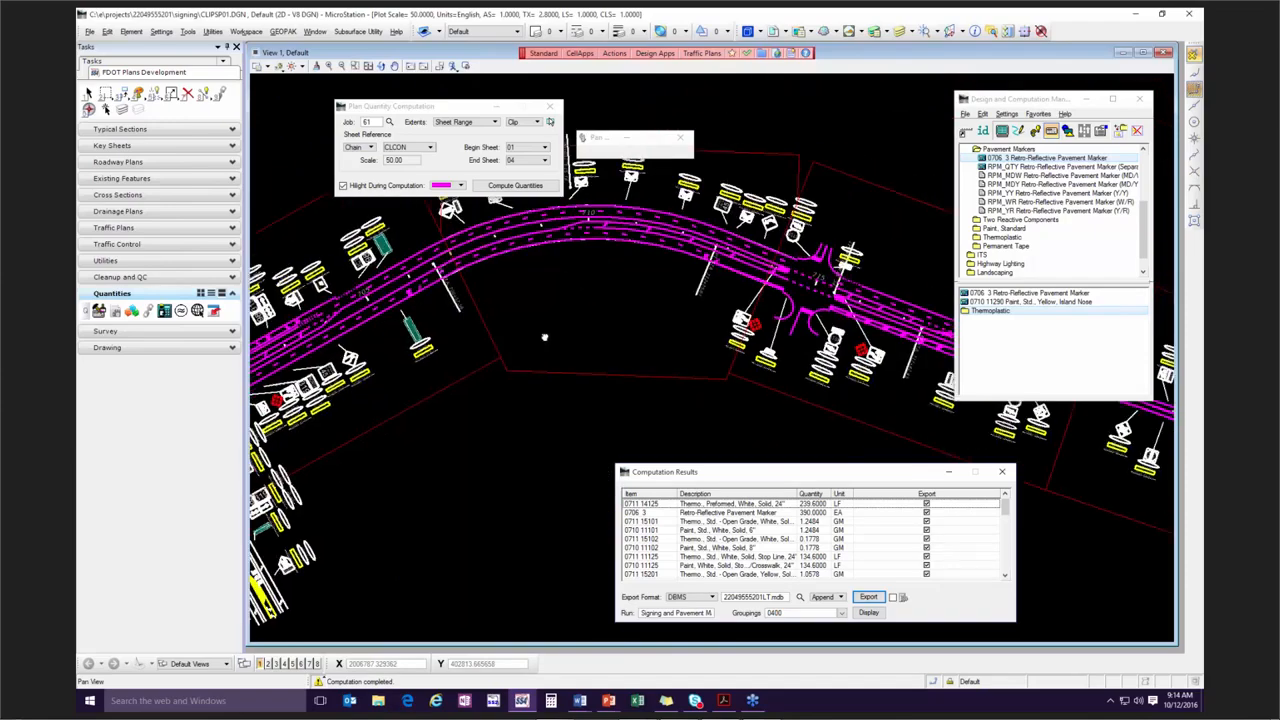
{"action": "middle_click_drag", "start_coordinate": [915, 414], "coordinate": [640, 370]}
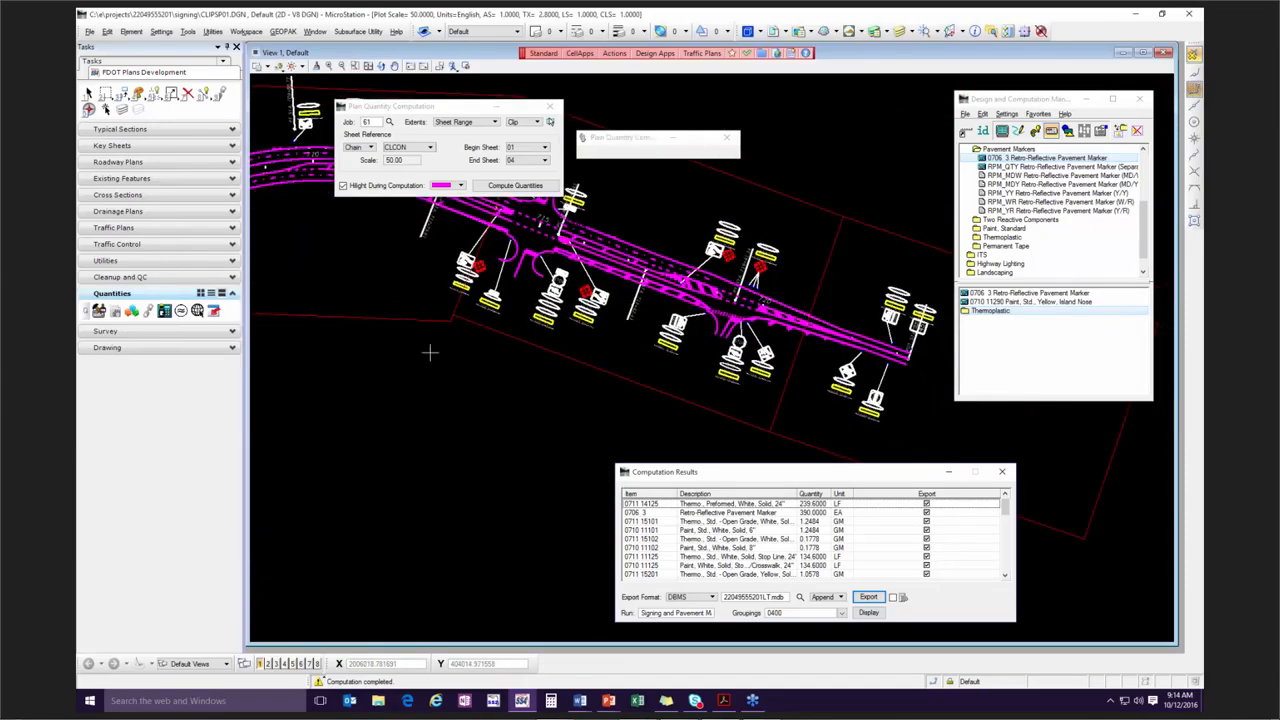
{"action": "middle_click_drag", "start_coordinate": [415, 356], "coordinate": [813, 414]}
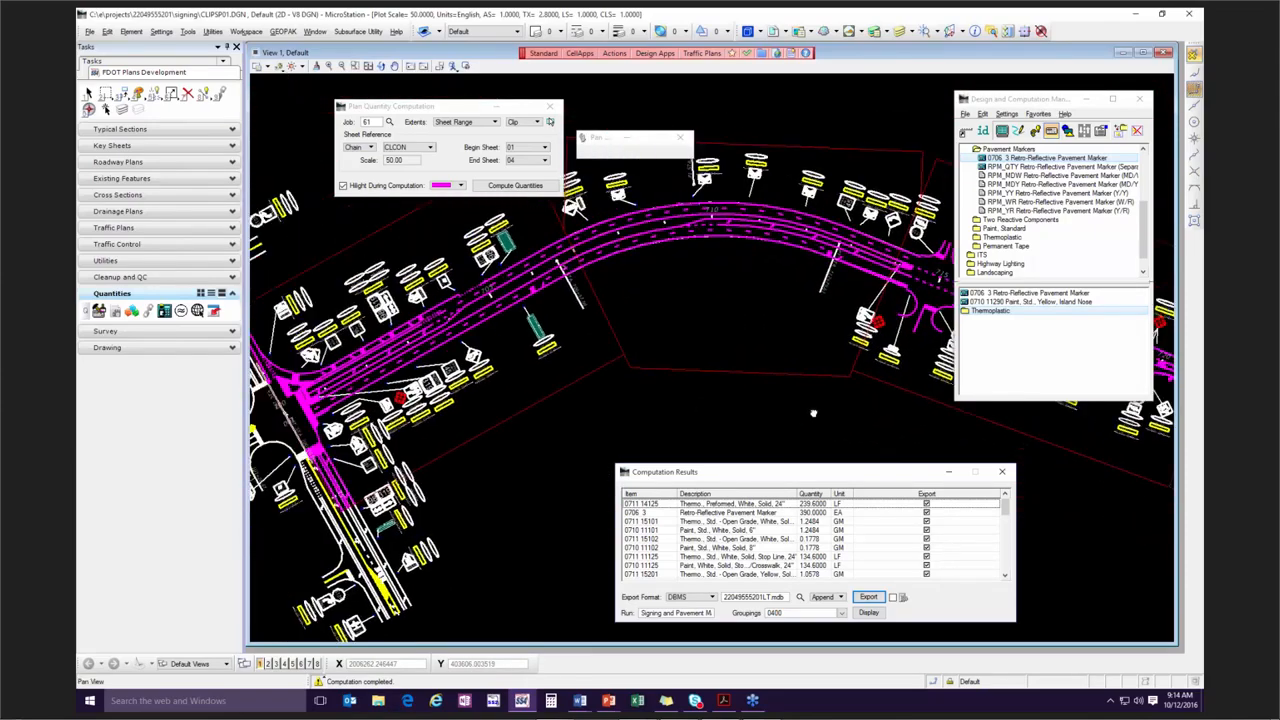
Reposition and enlarge the Computation Results window to show the complete list of computed items.
{"action": "mouse_move", "coordinate": [724, 477]}
{"action": "left_mouse_down"}
{"action": "mouse_move", "coordinate": [680, 449]}
{"action": "mouse_move", "coordinate": [627, 239]}
{"action": "left_mouse_up"}
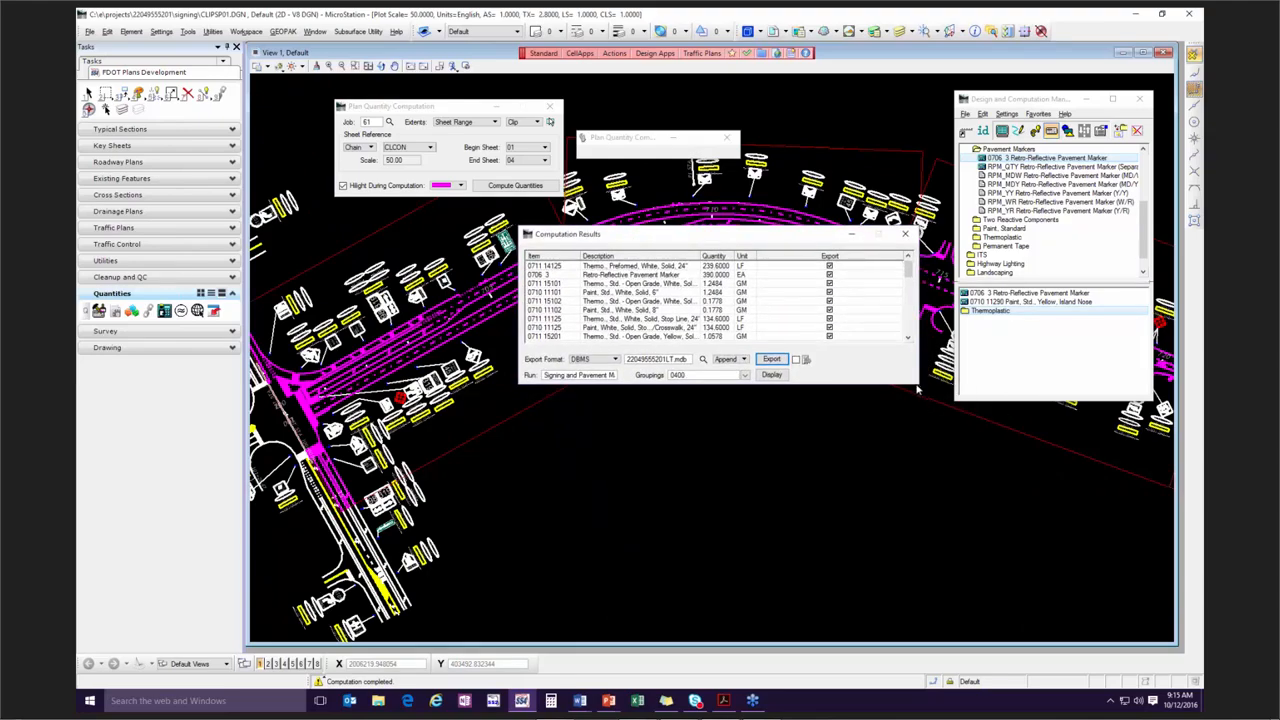
{"action": "left_click_drag", "start_coordinate": [914, 382], "coordinate": [963, 647]}
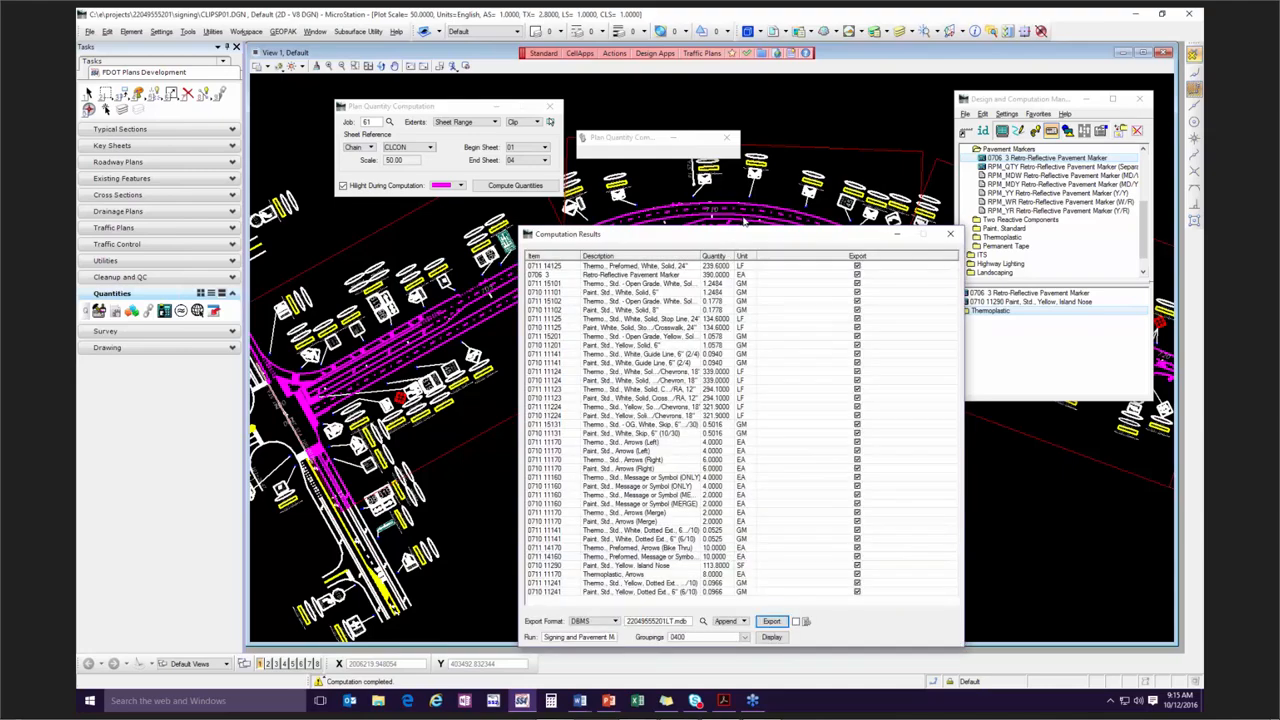
{"action": "left_click_drag", "start_coordinate": [744, 232], "coordinate": [739, 131]}
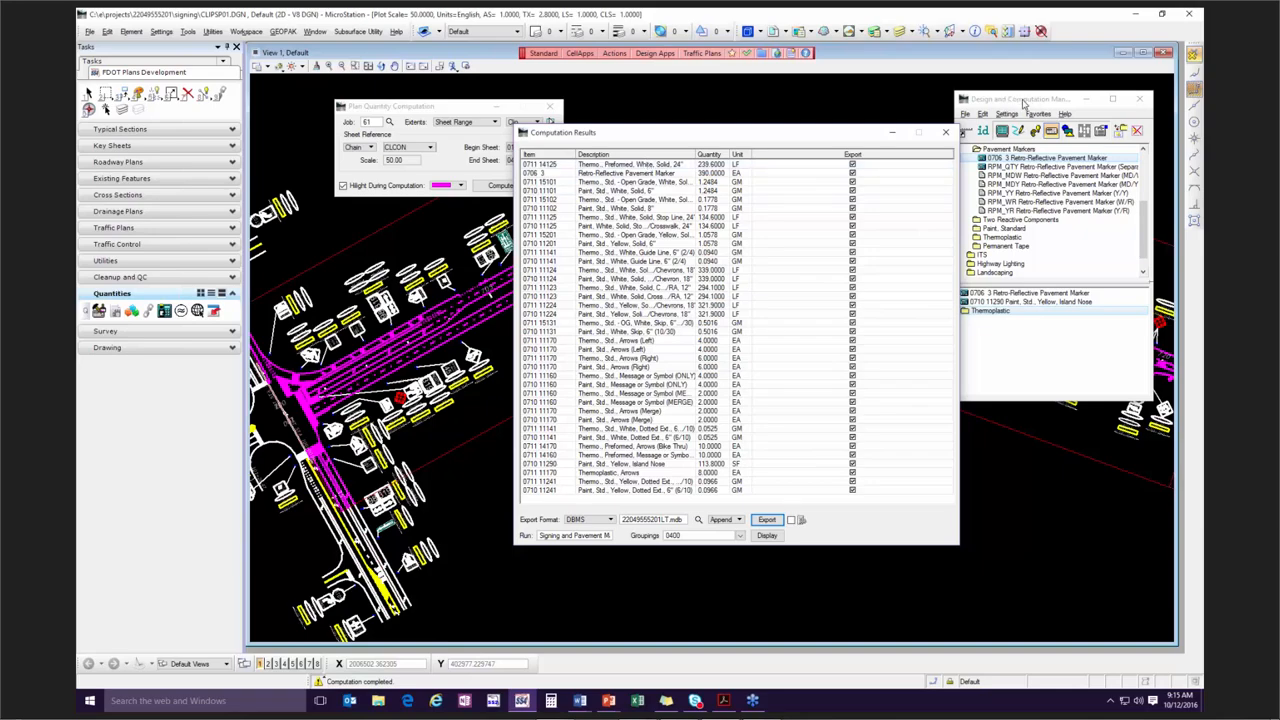
Browse the Pavement Markings category in the Design and Computation Manager and select the RPM_QTY Retro-Reflective Pavement Marker item.
{"action": "left_click_drag", "start_coordinate": [1022, 103], "coordinate": [904, 99]}
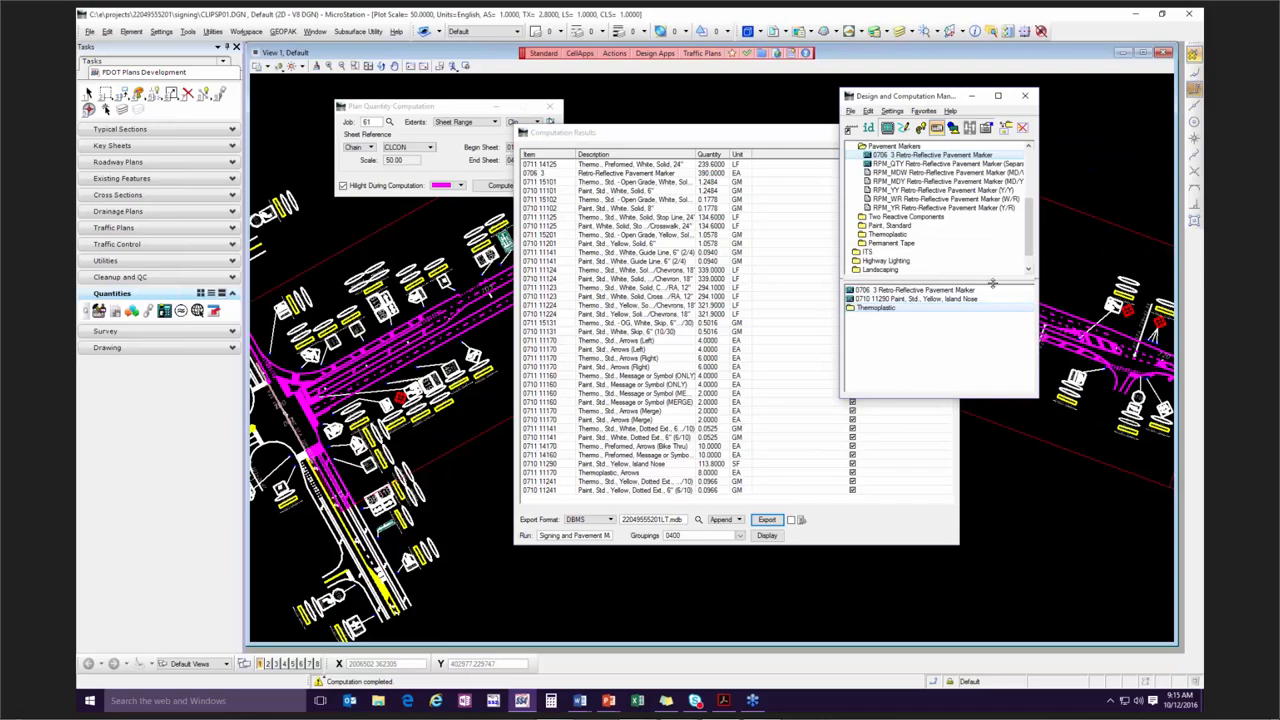
{"action": "scroll", "coordinate": [1027, 225], "scroll_direction": "up", "scroll_amount": 3}
{"action": "left_click", "coordinate": [900, 217]}
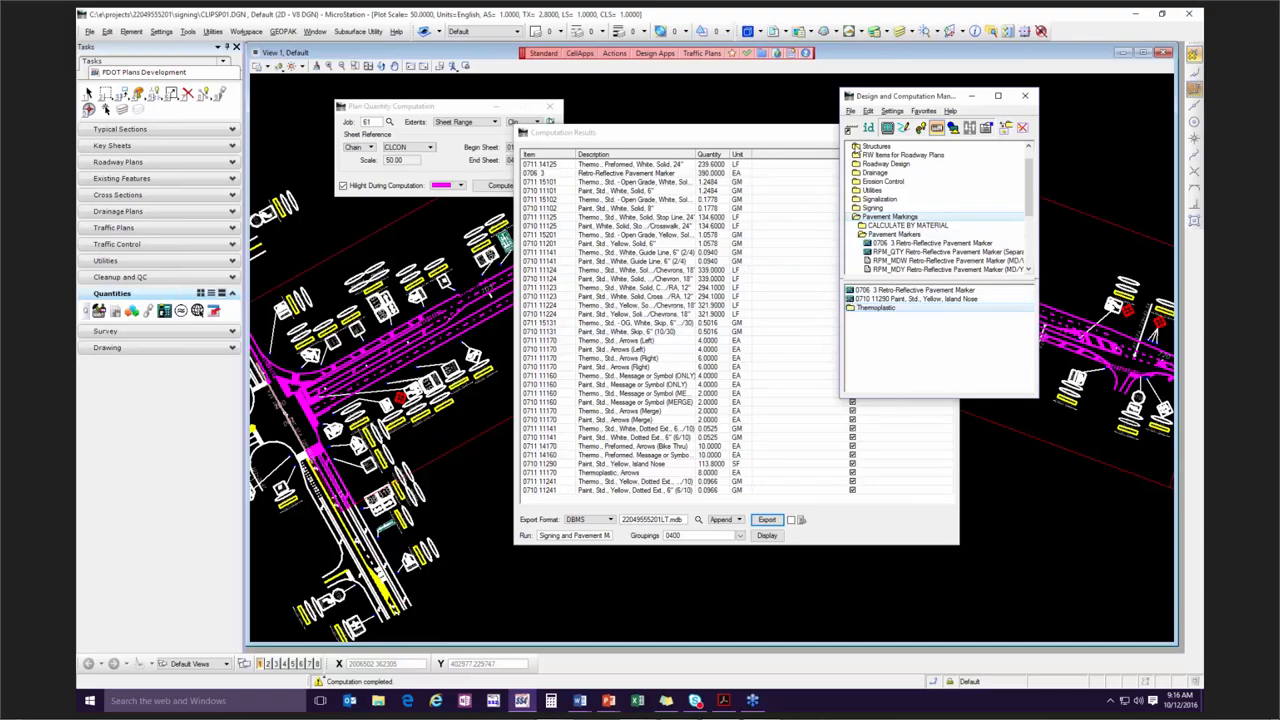
{"action": "left_click_drag", "start_coordinate": [904, 96], "coordinate": [991, 172]}
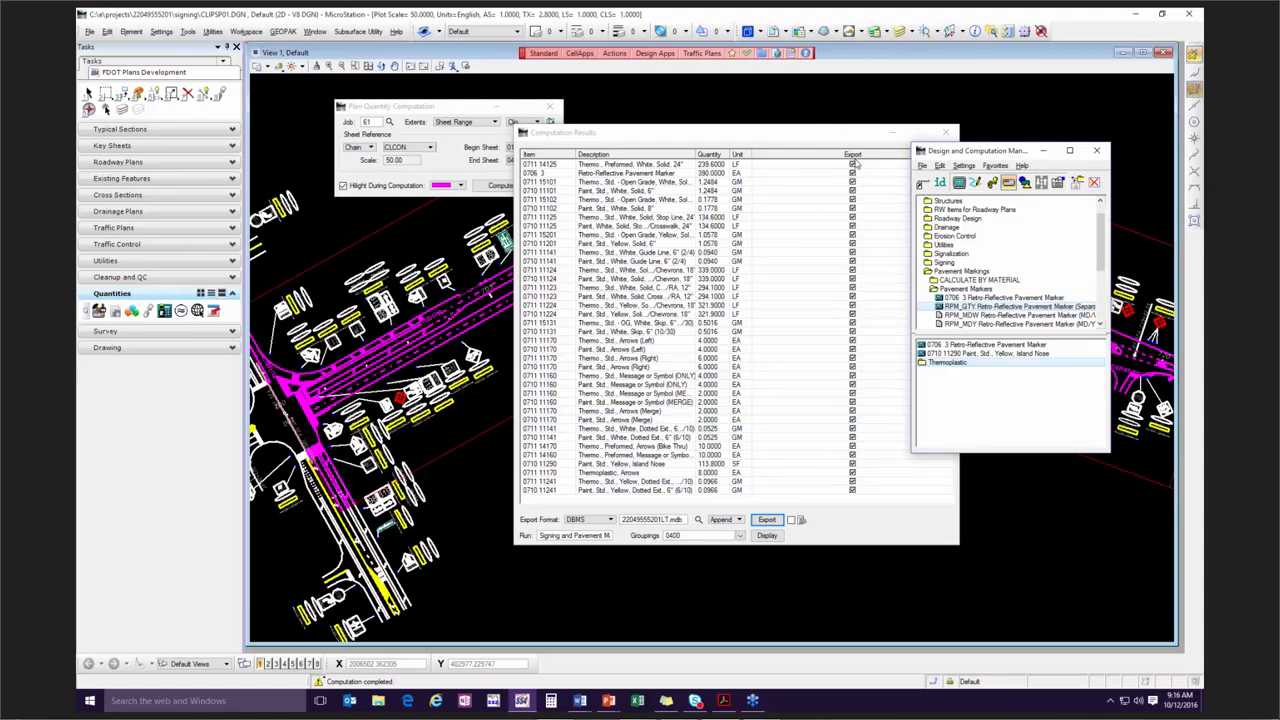
Exclude item 0706 3 Retro-Reflective Pavement Marker from the export and include it again.
{"action": "left_click", "coordinate": [688, 175]}
{"action": "left_click", "coordinate": [852, 174]}
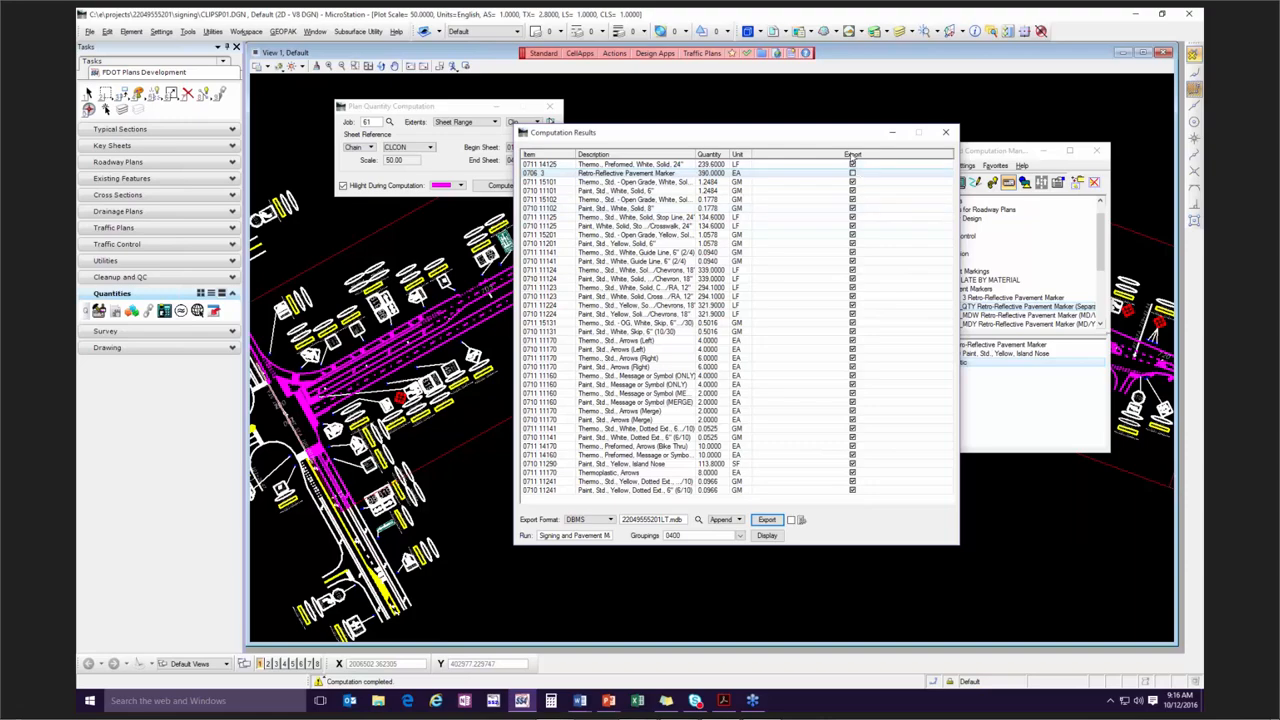
{"action": "left_click", "coordinate": [852, 174]}
Review the export formats available for the computation results and keep DBMS.
{"action": "left_click_drag", "start_coordinate": [658, 132], "coordinate": [663, 86]}
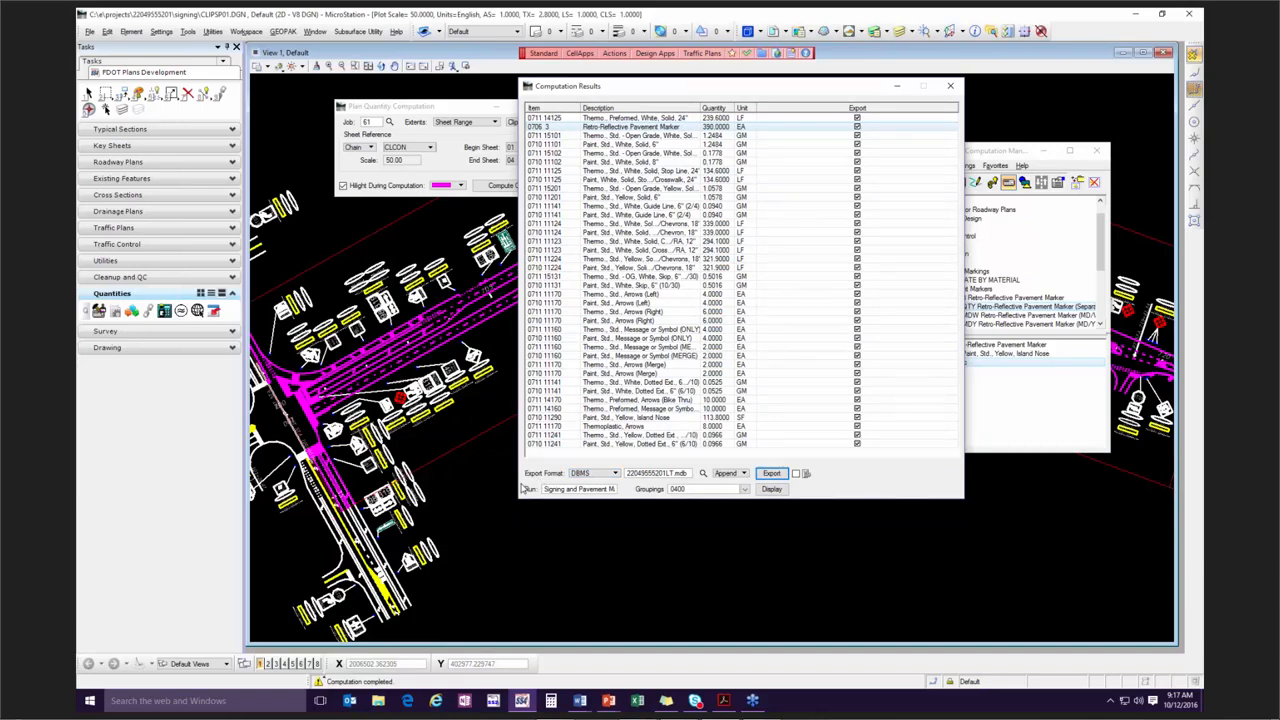
{"action": "left_click", "coordinate": [600, 473]}
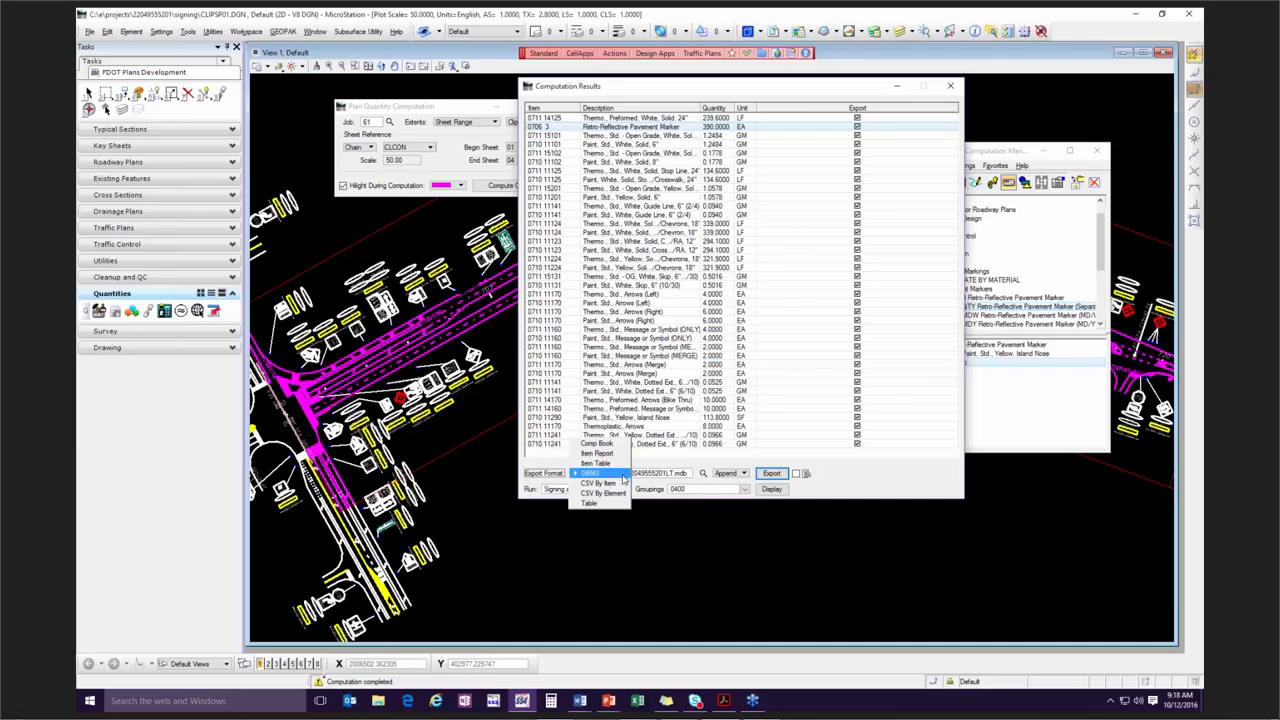
{"action": "left_click", "coordinate": [694, 465]}
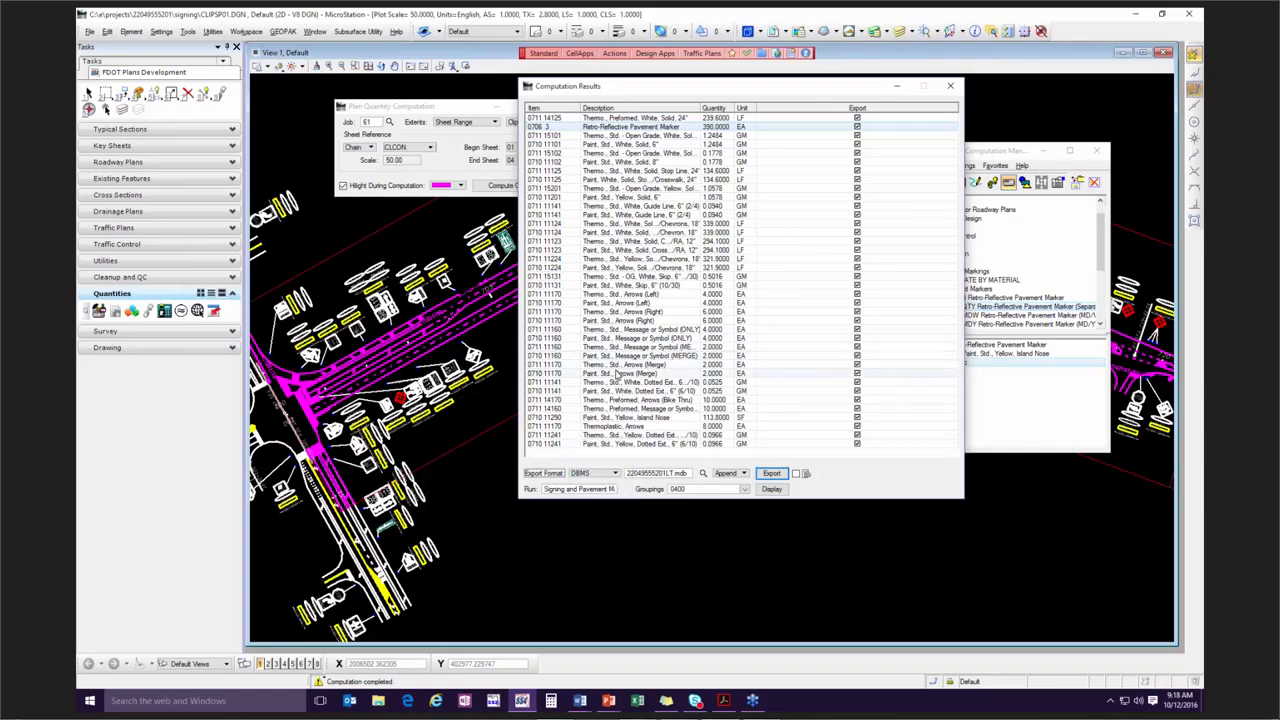
Exclude item 0711 11170 Thermoplastic, Arrows from the export and check the other arrow and message or symbol items.
{"action": "left_click", "coordinate": [678, 430]}
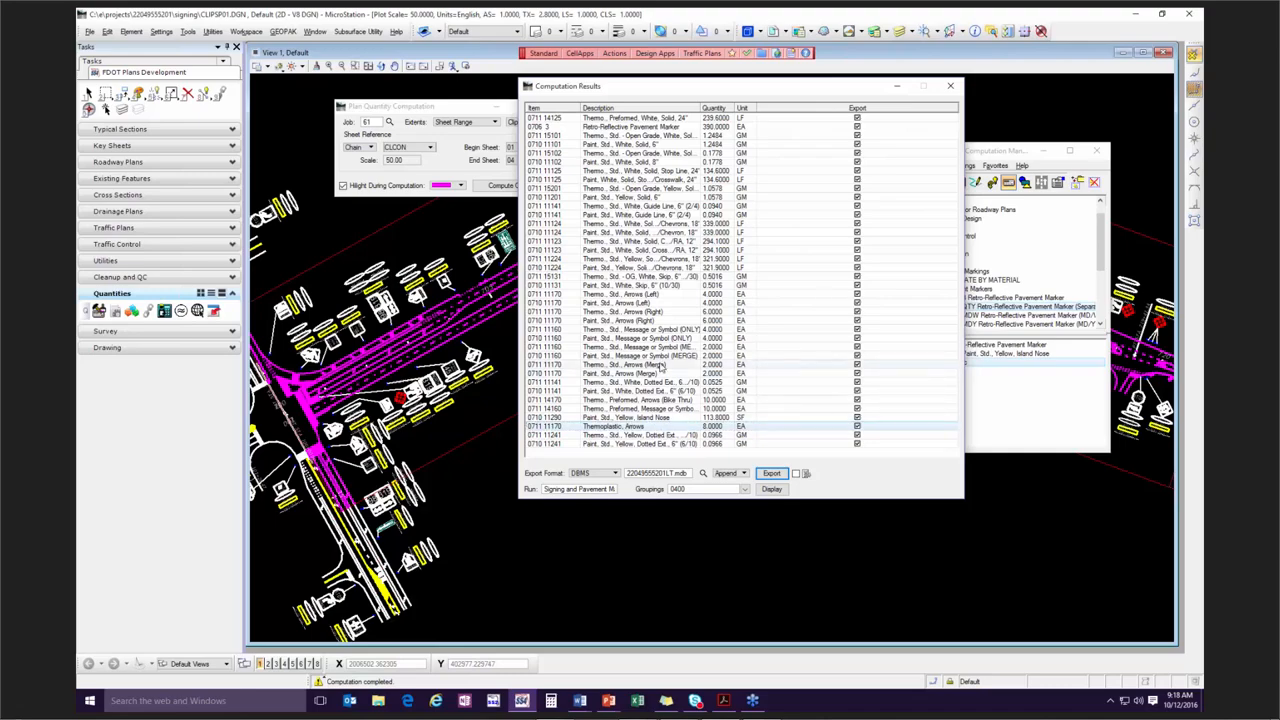
{"action": "left_click", "coordinate": [857, 427]}
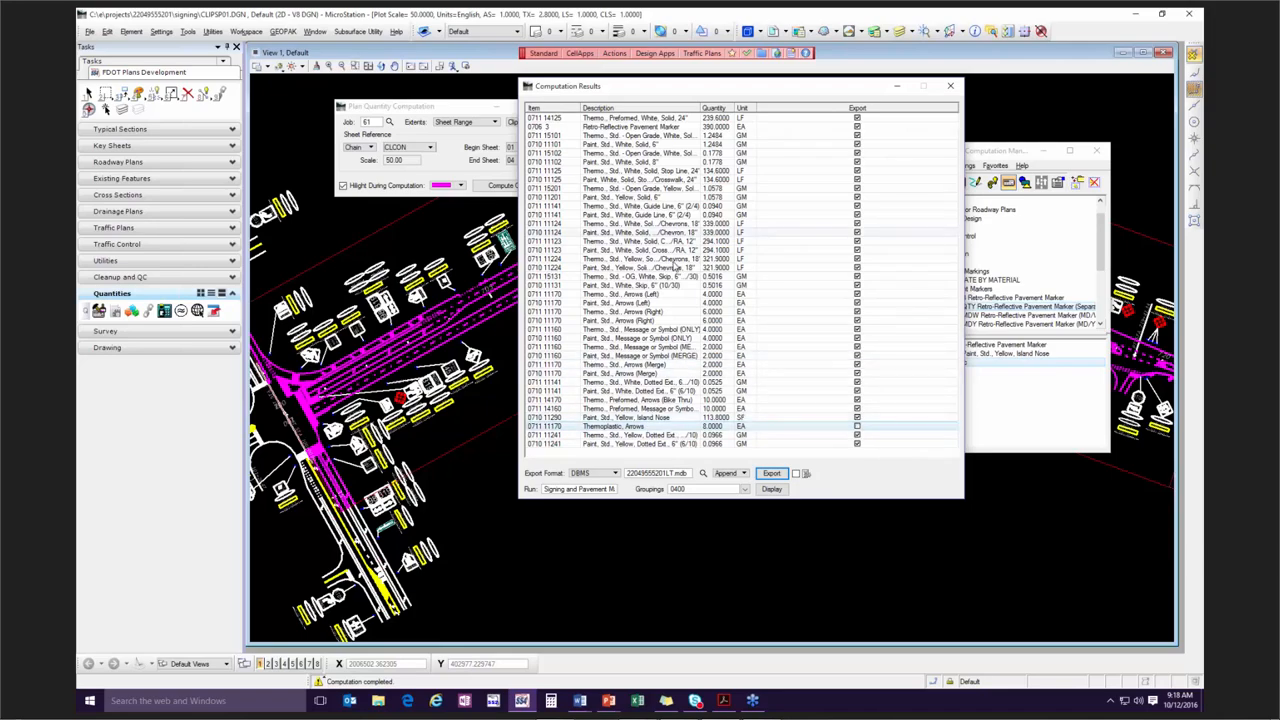
{"action": "left_click", "coordinate": [677, 357]}
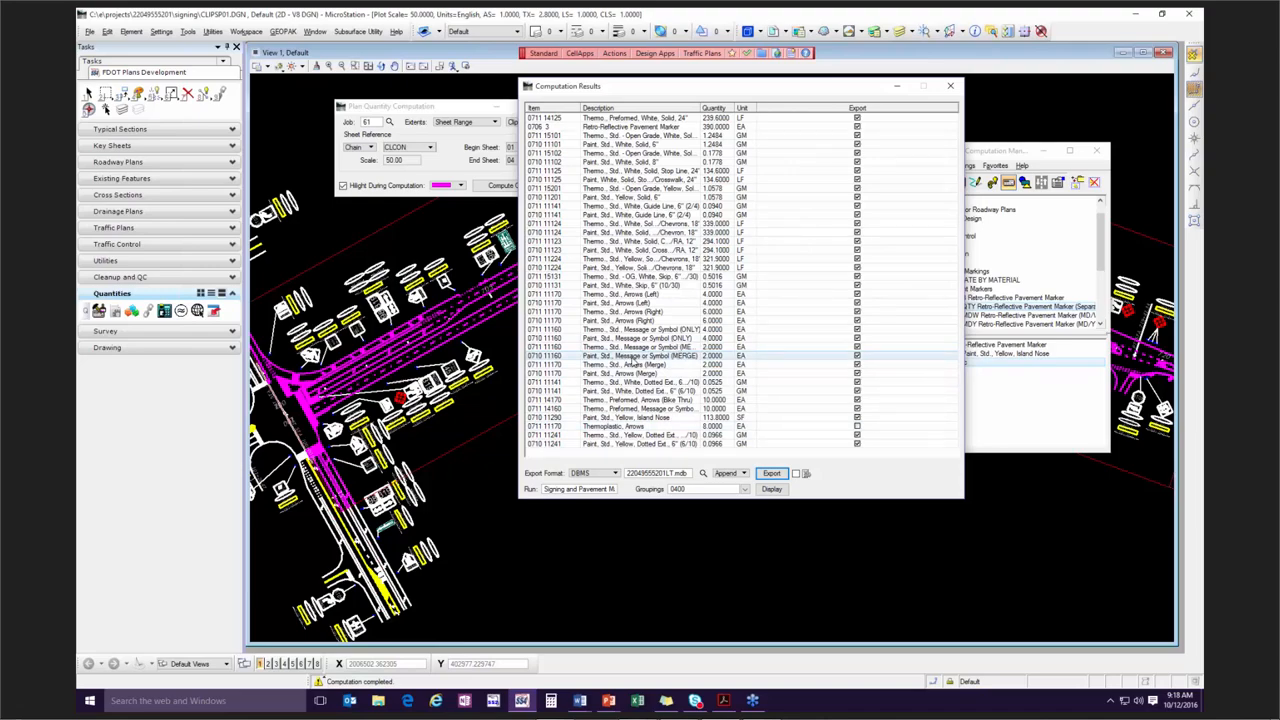
{"action": "left_click", "coordinate": [645, 347]}
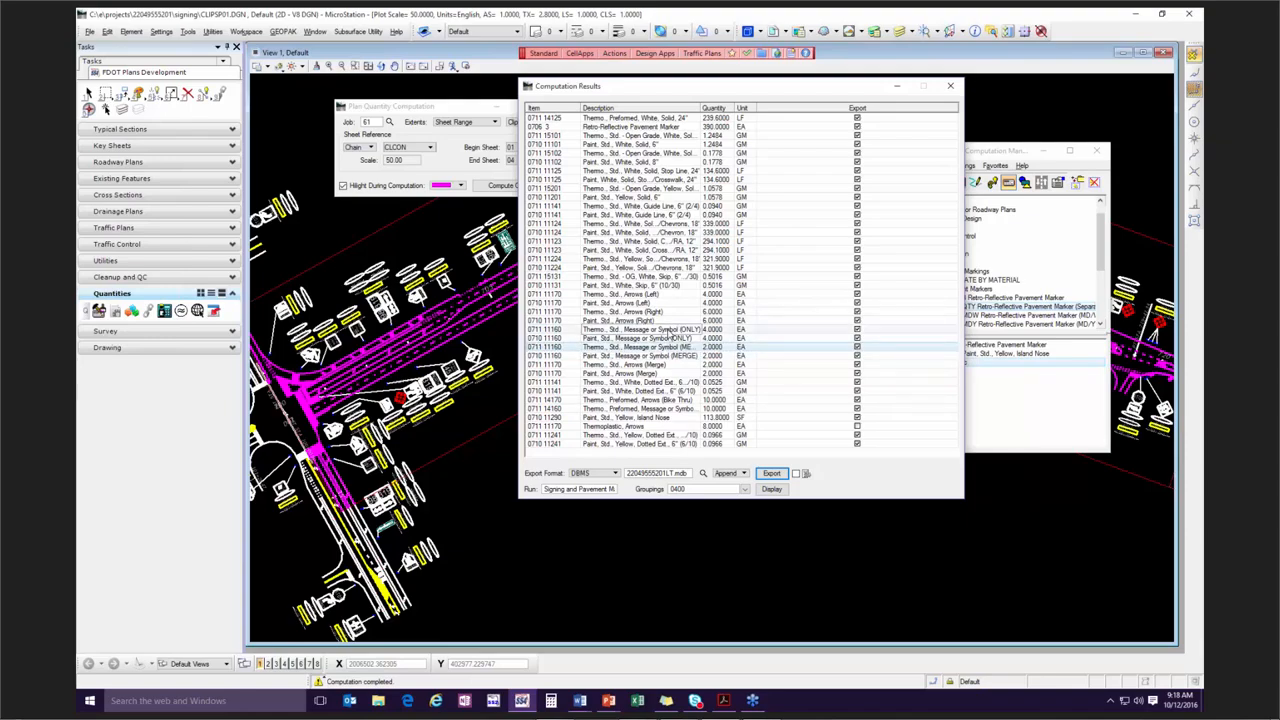
{"action": "left_click", "coordinate": [670, 330]}
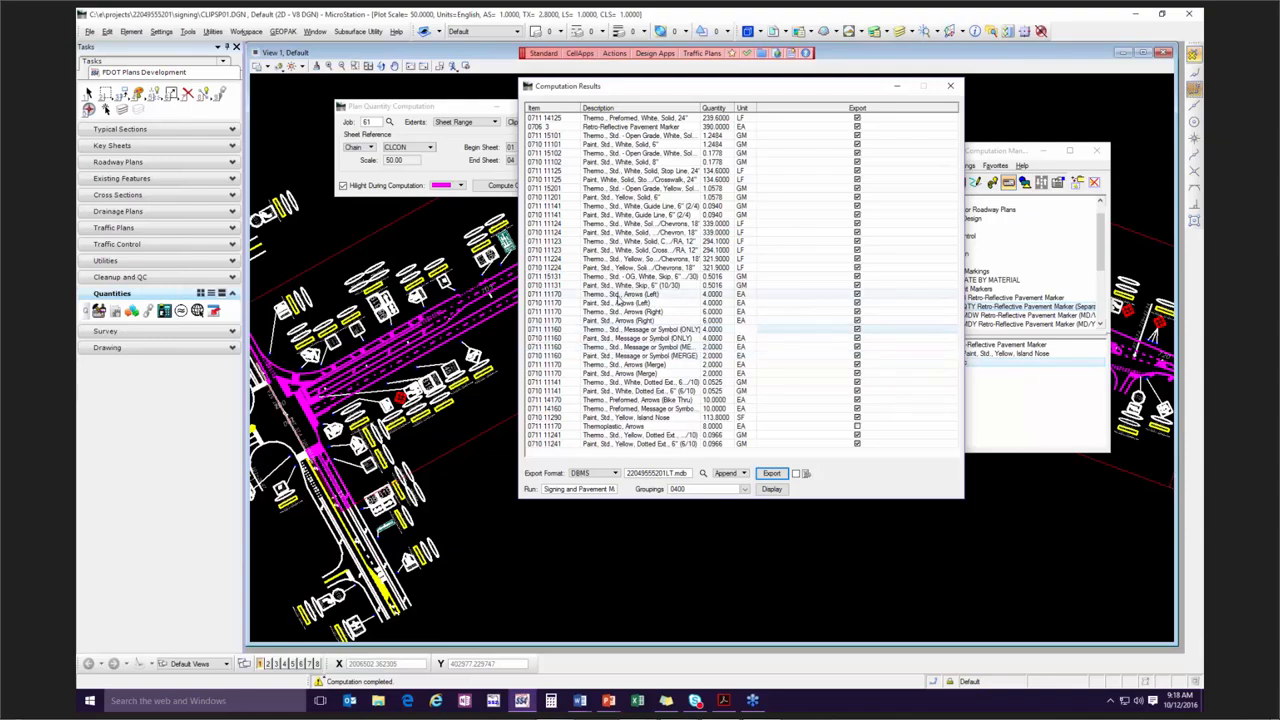
{"action": "left_click", "coordinate": [620, 312]}
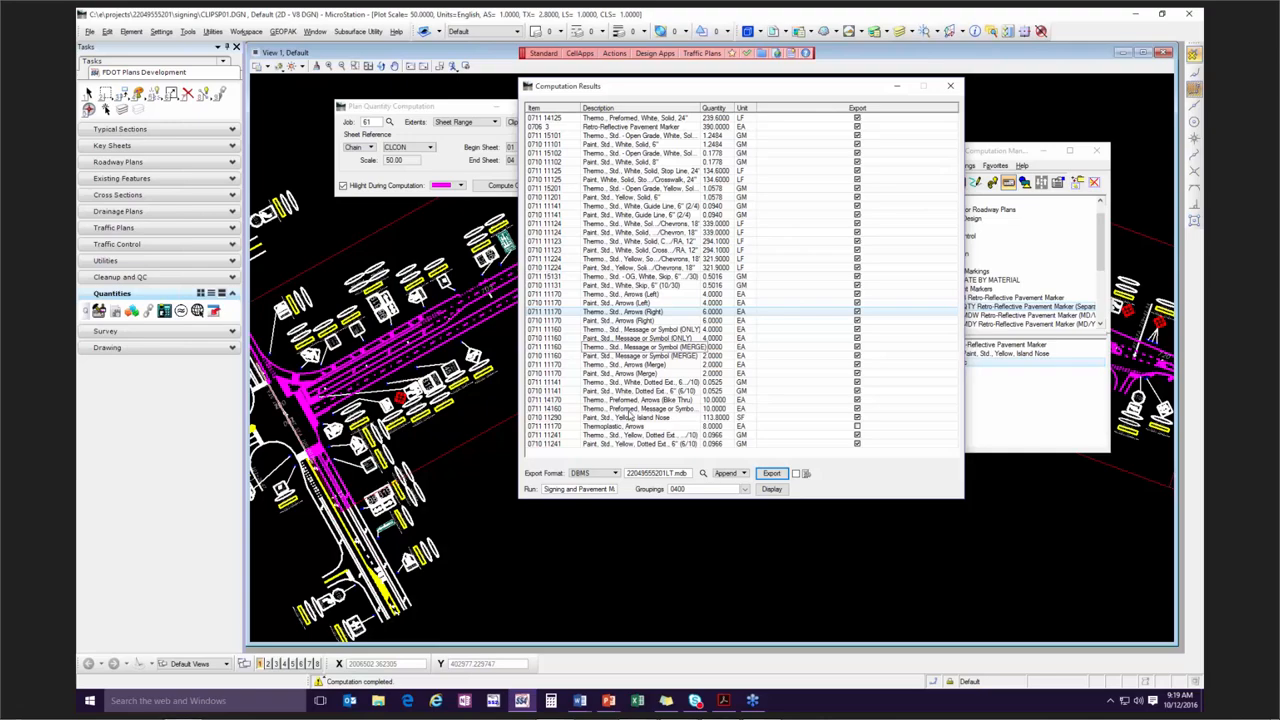
{"action": "left_click", "coordinate": [600, 475]}
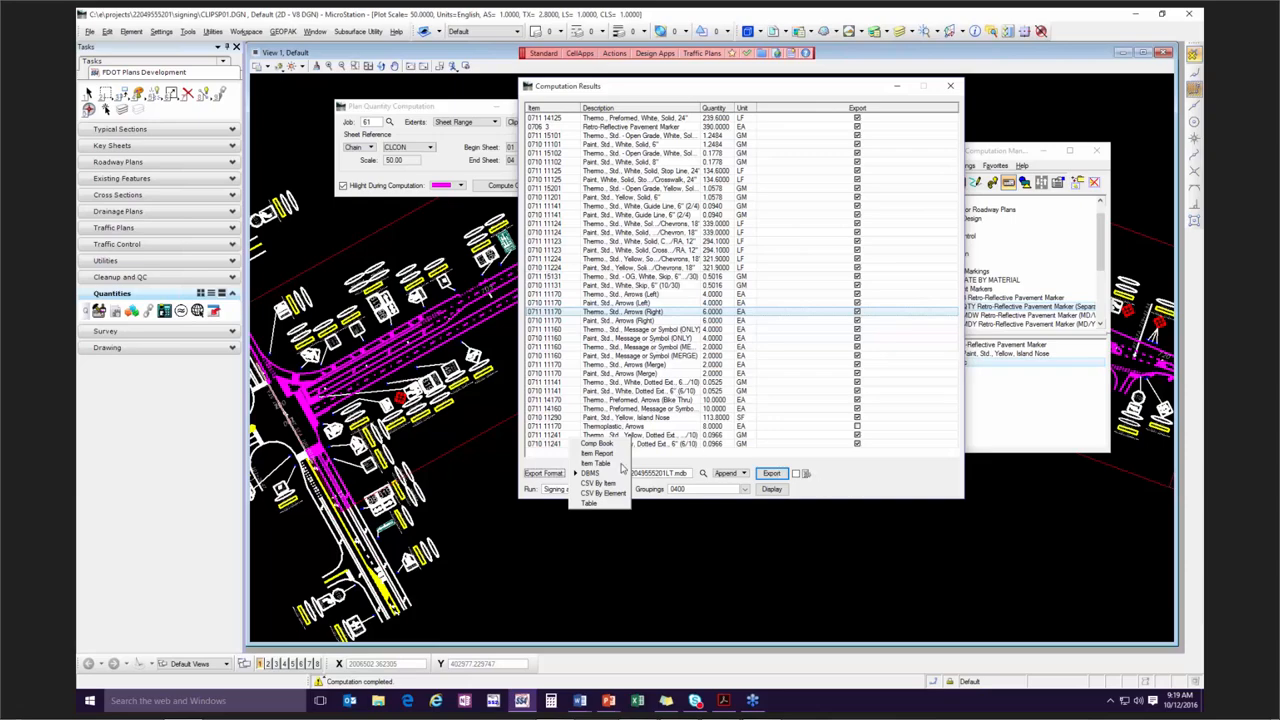
{"action": "left_click", "coordinate": [619, 474]}
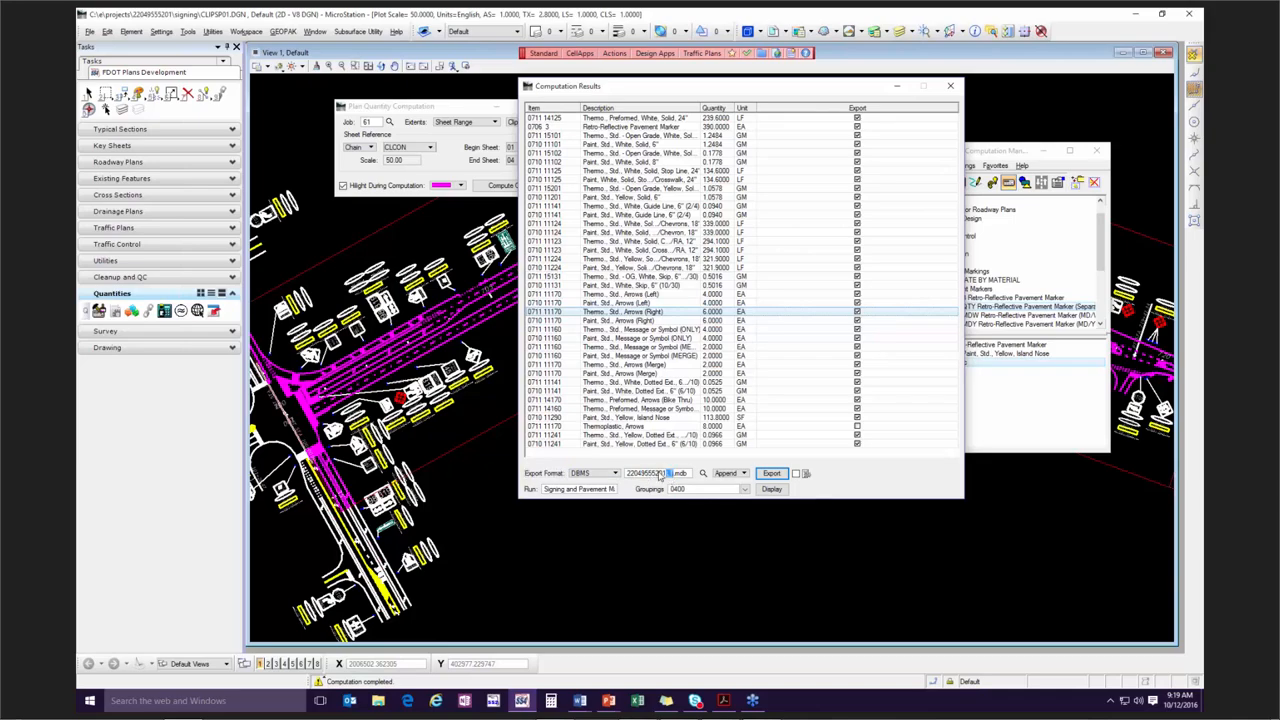
{"action": "type", "text": "SPM"}
{"action": "left_click", "coordinate": [745, 474]}
{"action": "left_click", "coordinate": [743, 466]}
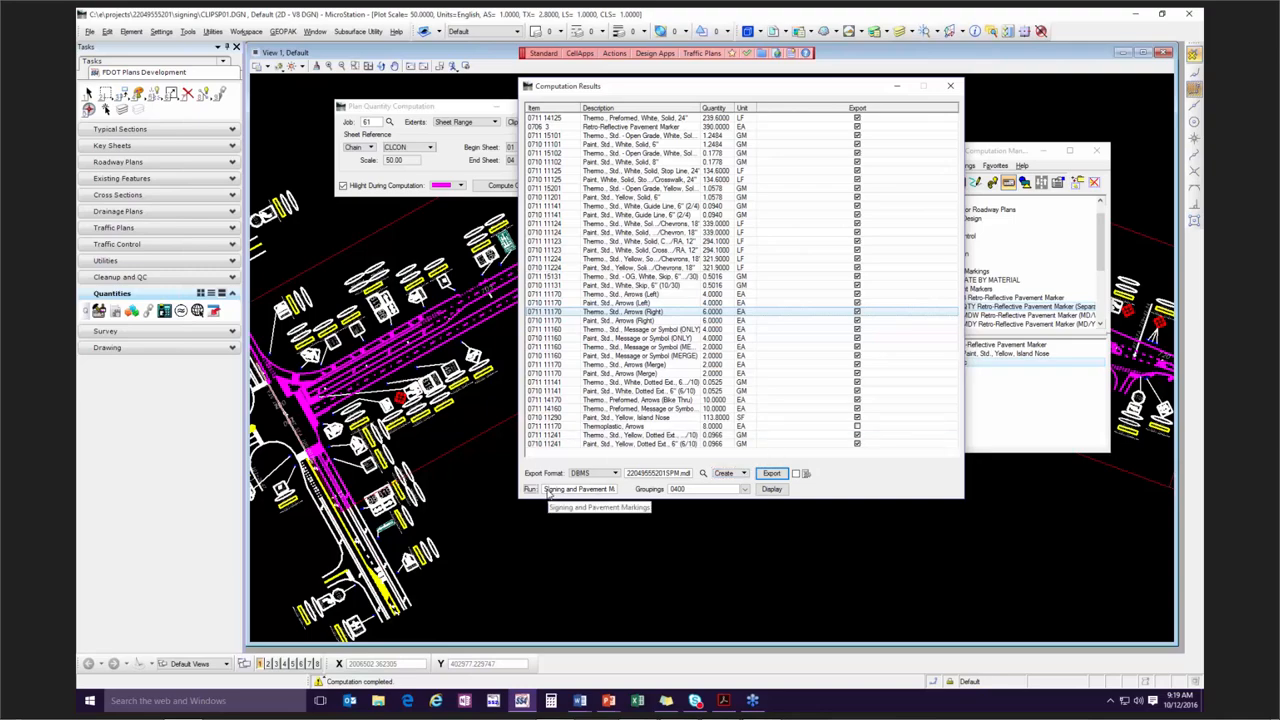
Set the grouping to 0300 and export the pavement marking quantities under the Signing and Pavement Markings run.
{"action": "left_click_drag", "start_coordinate": [546, 490], "coordinate": [633, 495]}
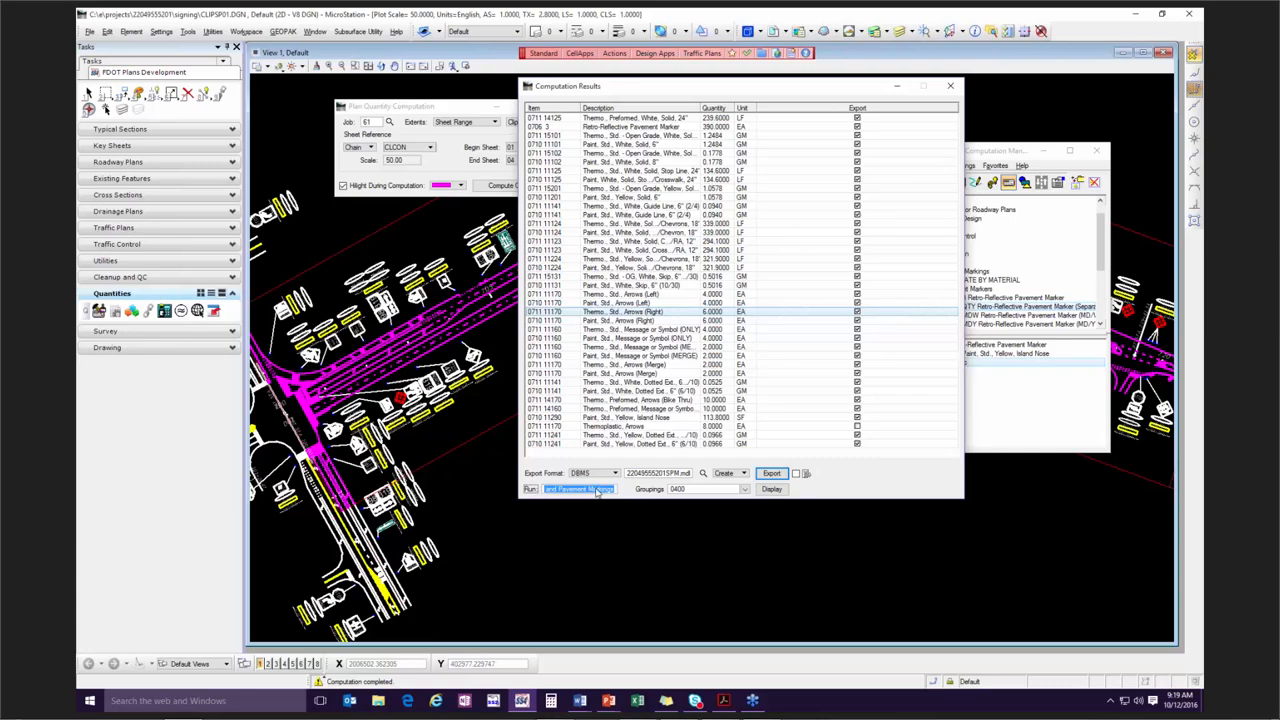
{"action": "key", "text": "Tab"}
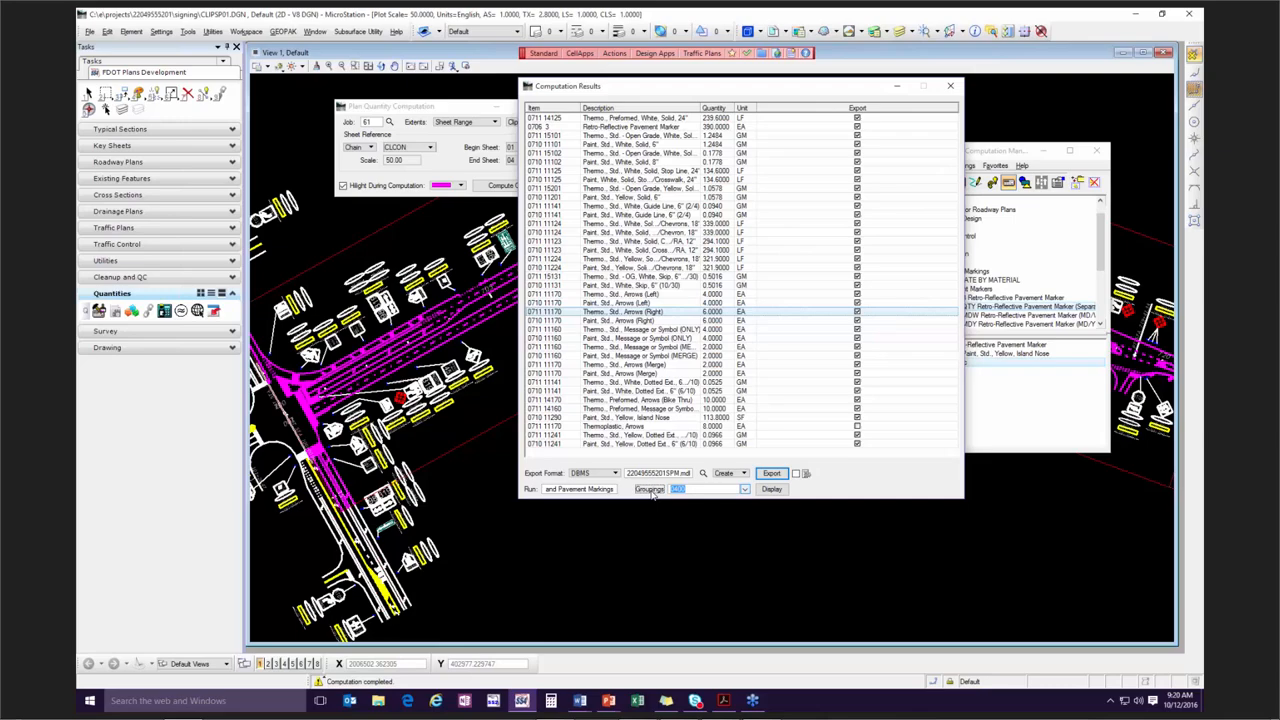
{"action": "type", "text": "0300"}
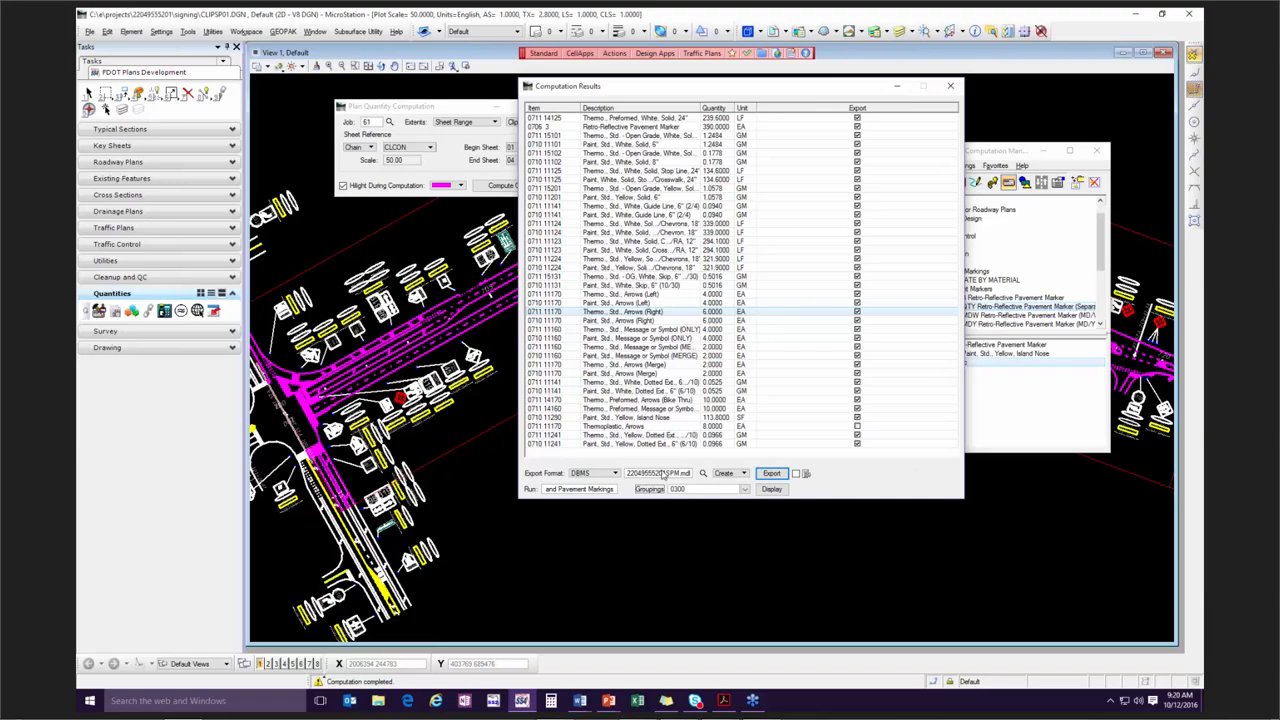
{"action": "left_click", "coordinate": [780, 477]}
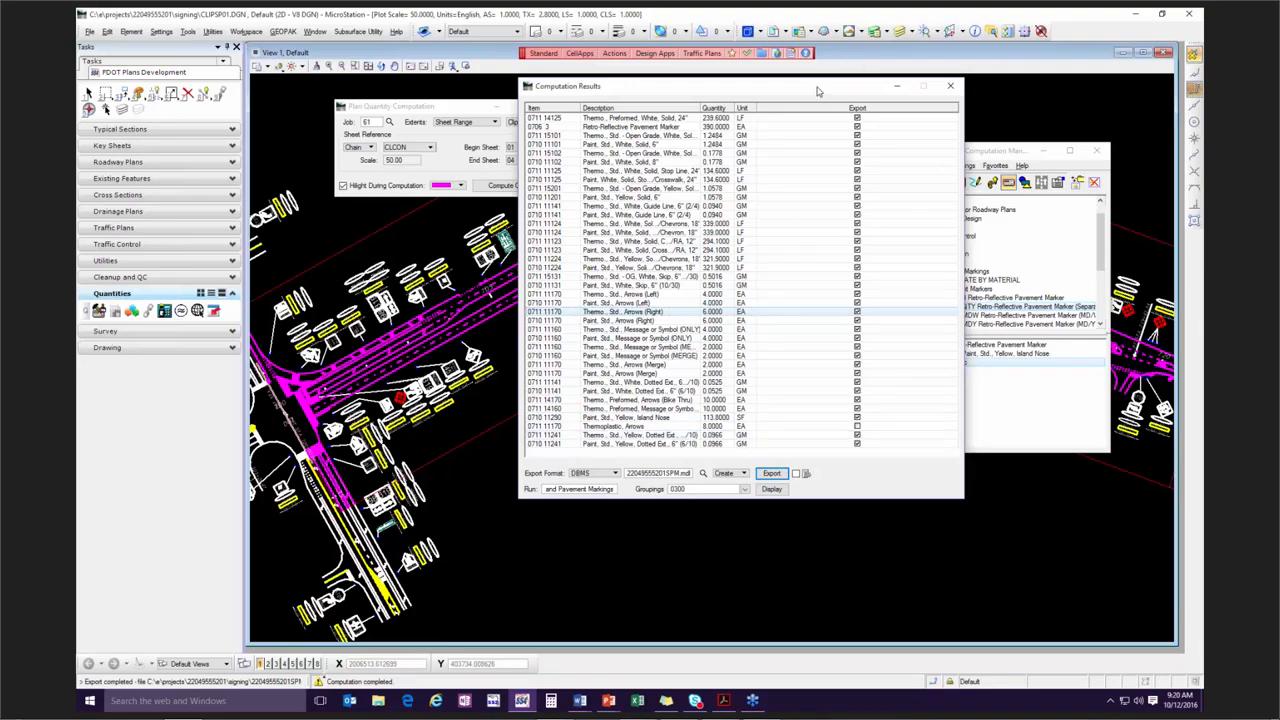
Close the computation results and clear the item collection in the Design and Computation Manager.
{"action": "left_click_drag", "start_coordinate": [817, 91], "coordinate": [821, 120]}
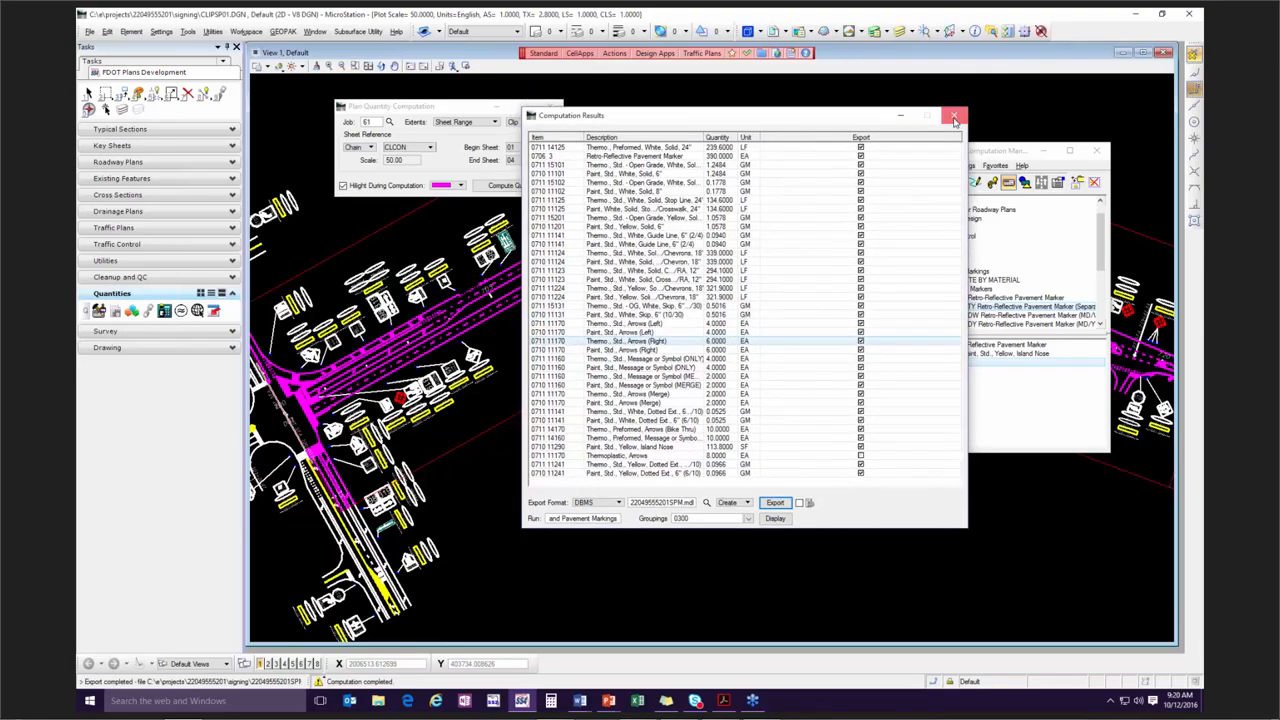
{"action": "left_click", "coordinate": [955, 120]}
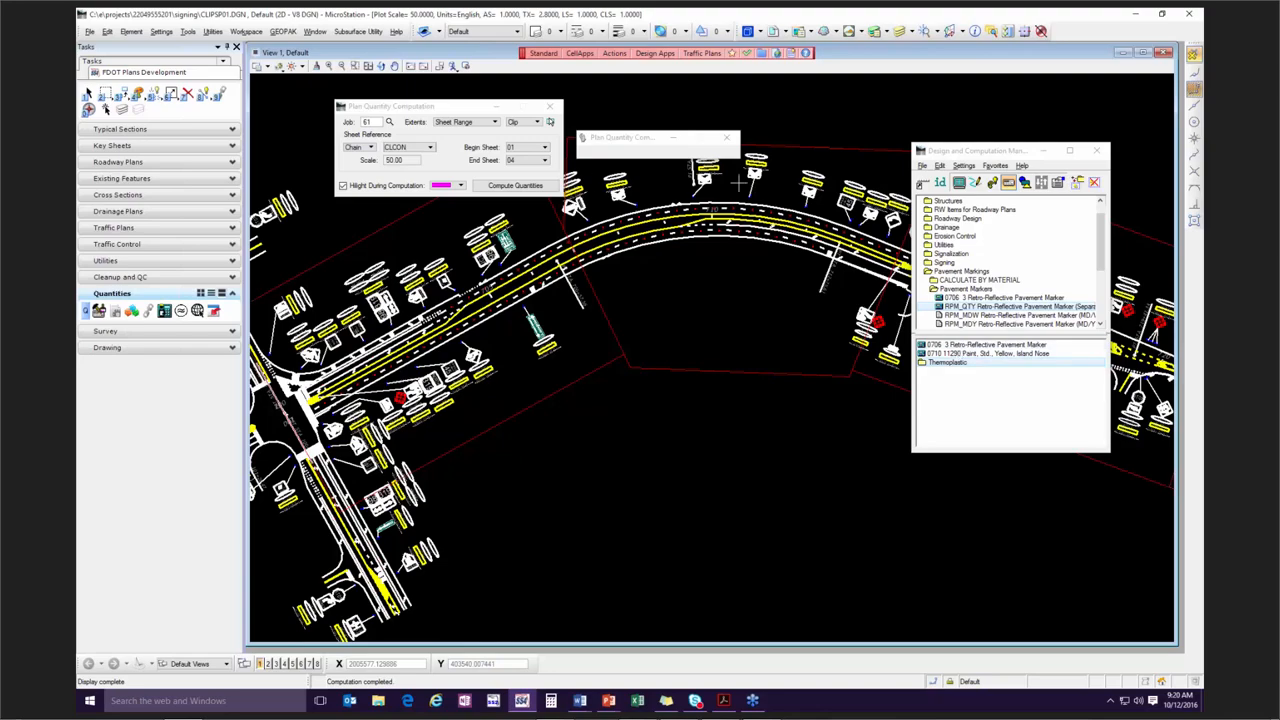
{"action": "right_click", "coordinate": [999, 342]}
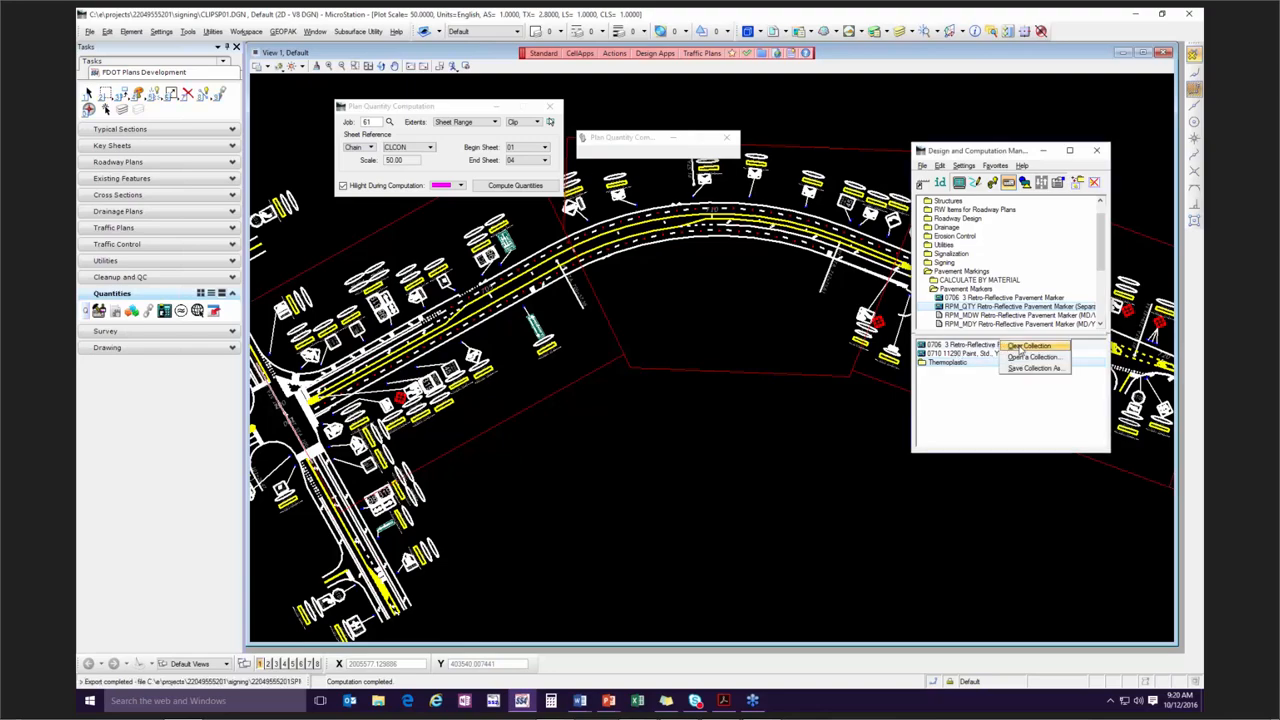
{"action": "left_click", "coordinate": [1020, 347]}
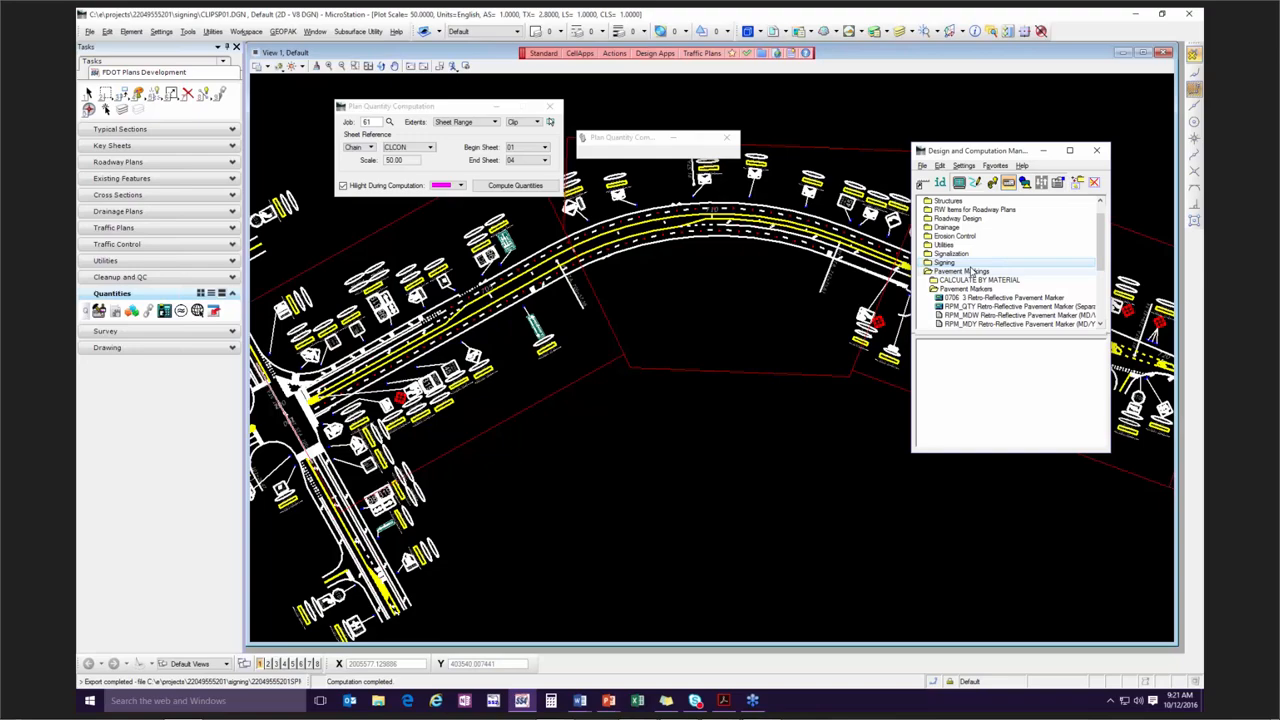
{"action": "left_click", "coordinate": [505, 186]}
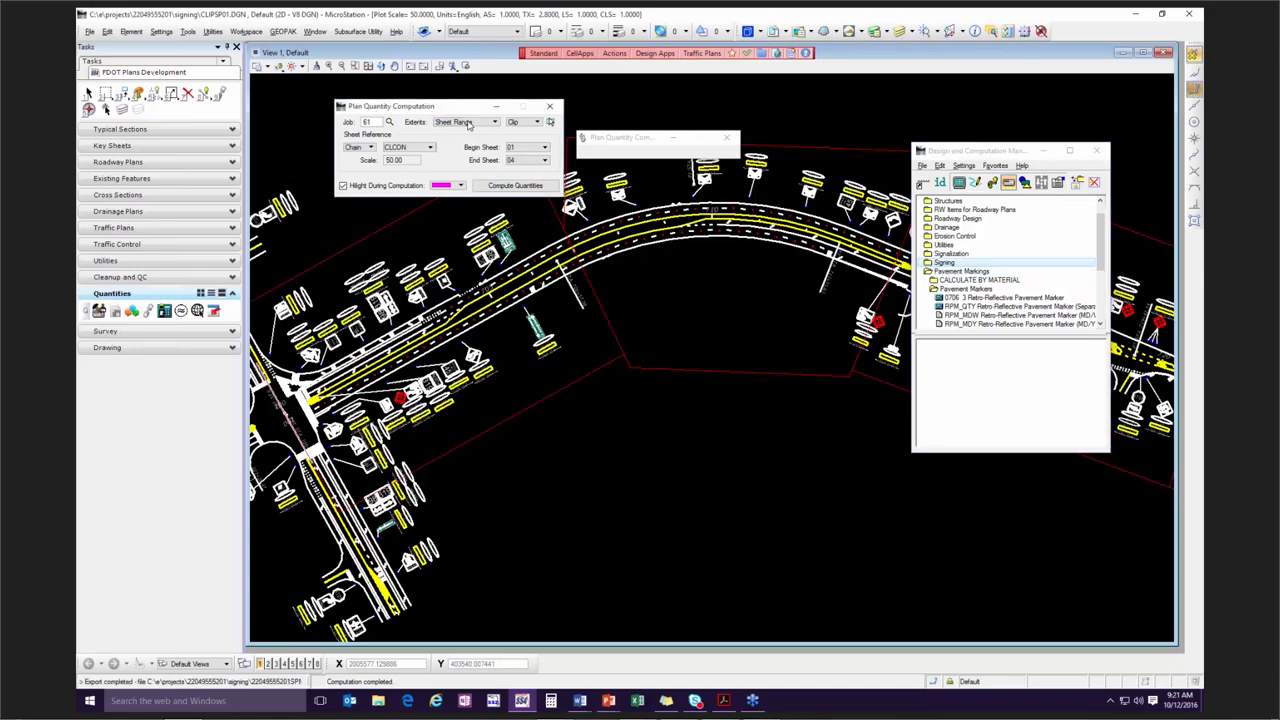
{"action": "left_click", "coordinate": [527, 188]}
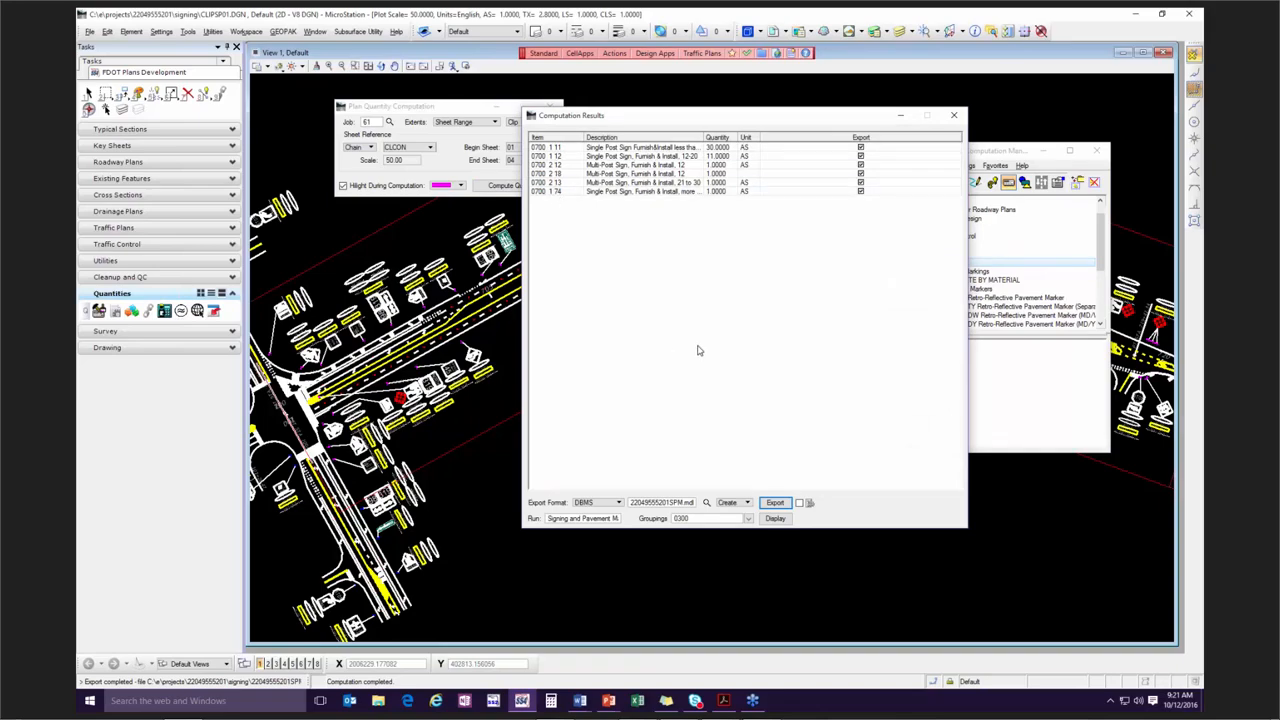
{"action": "left_click", "coordinate": [747, 503]}
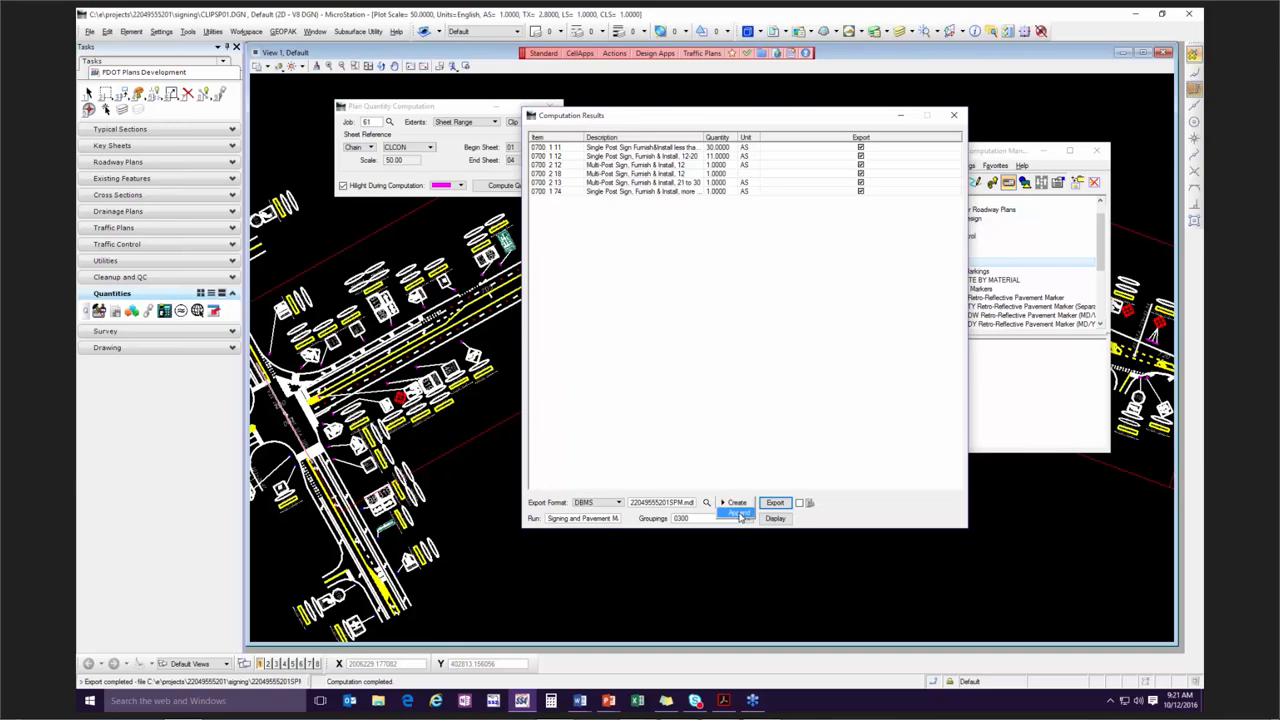
{"action": "left_click", "coordinate": [740, 514]}
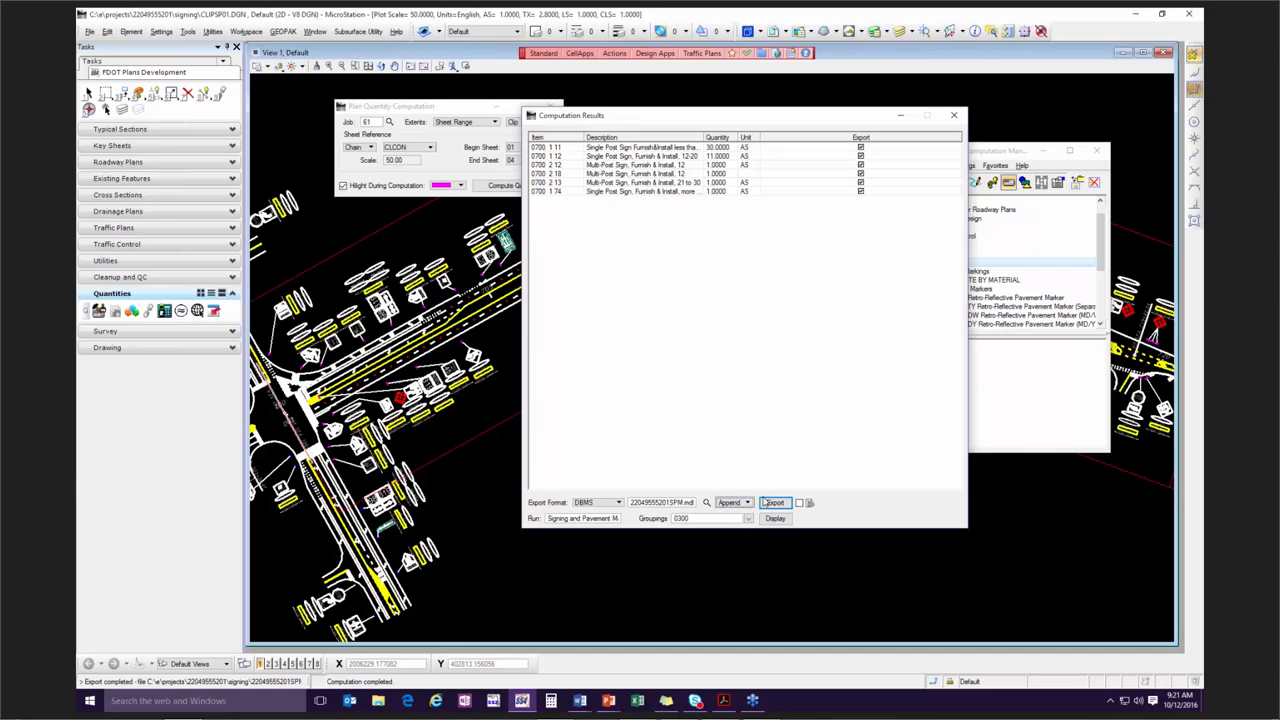
{"action": "left_click", "coordinate": [775, 503]}
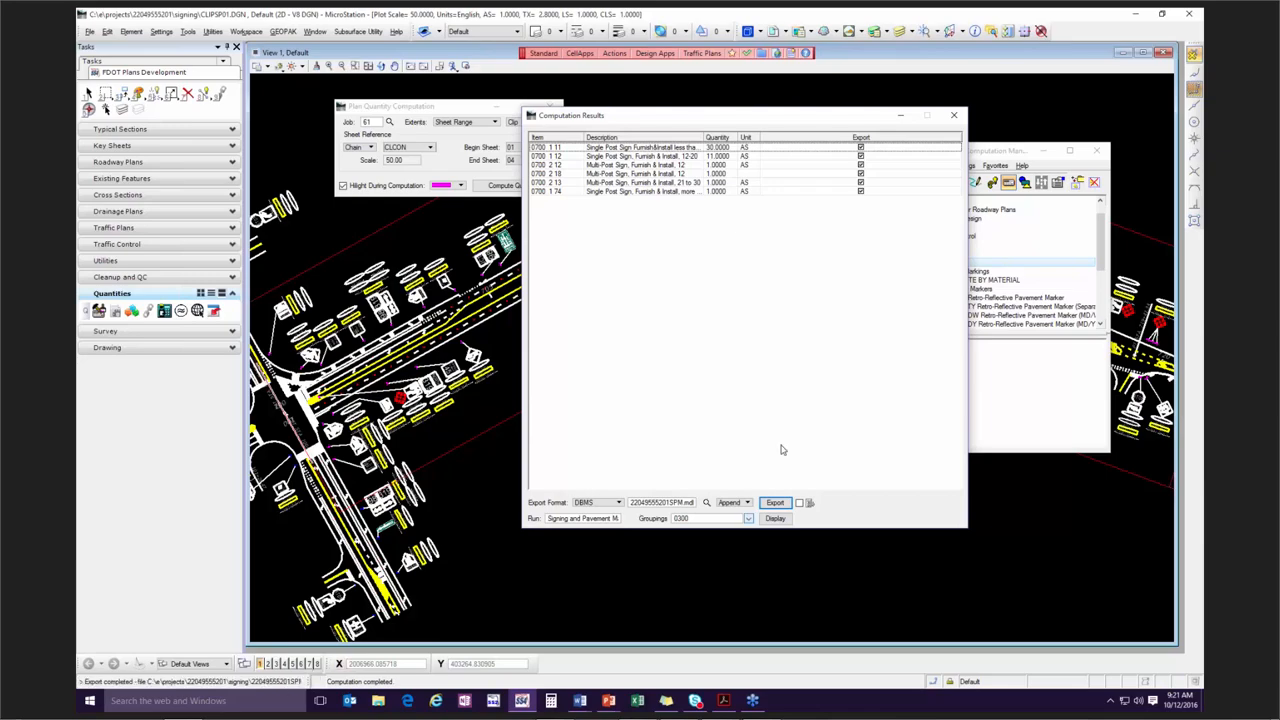
{"action": "left_click", "coordinate": [953, 115]}
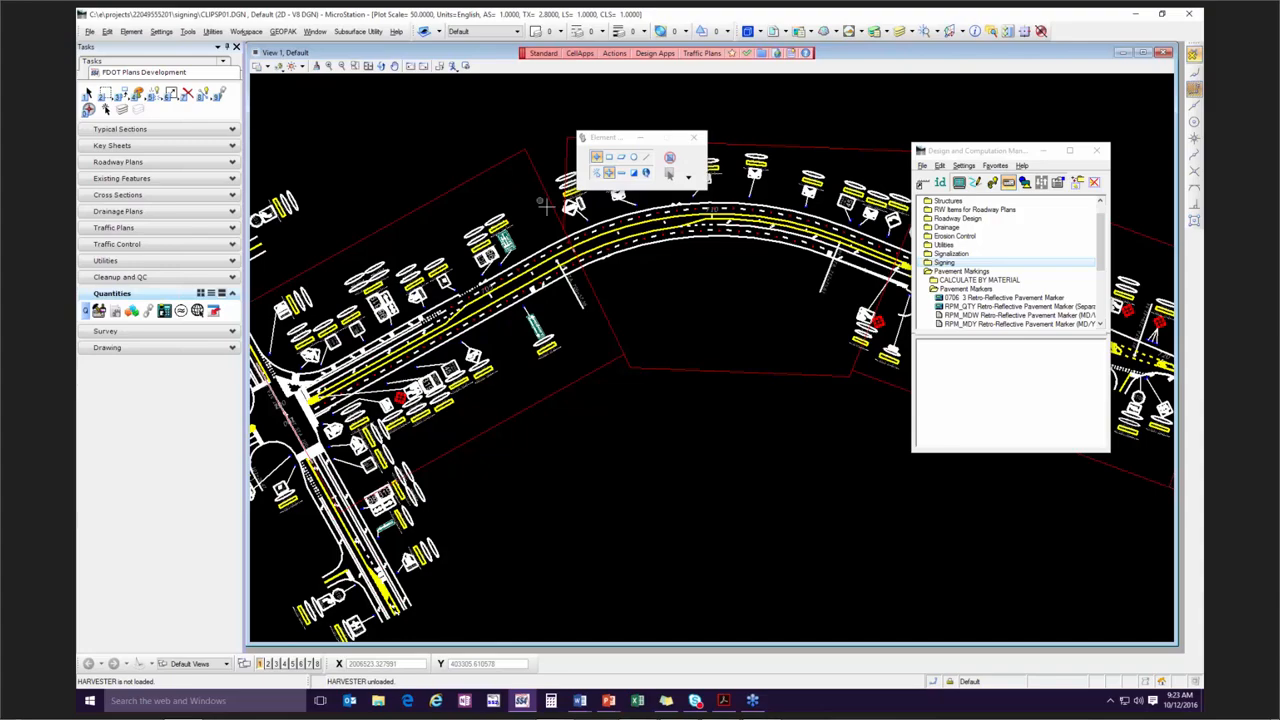
Look through the GEOPAK Road tools and open Quantity Manager.
{"action": "right_click", "coordinate": [380, 128]}
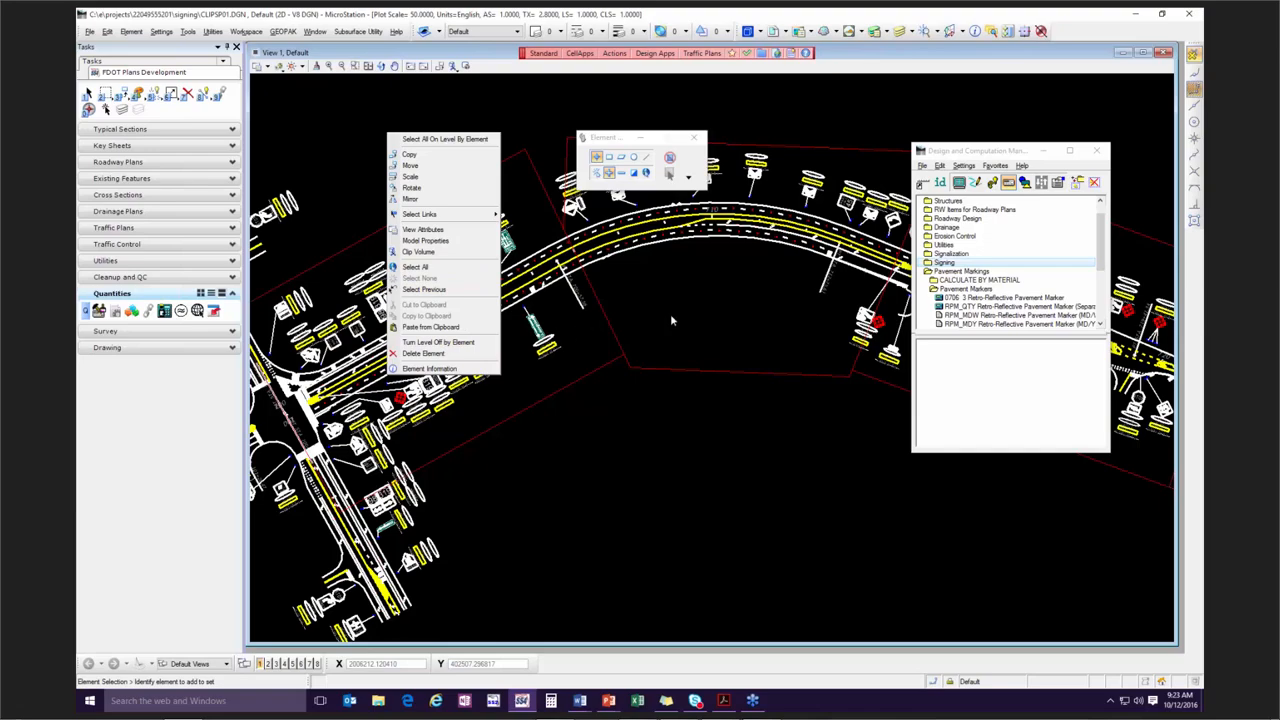
{"action": "left_click", "coordinate": [284, 32]}
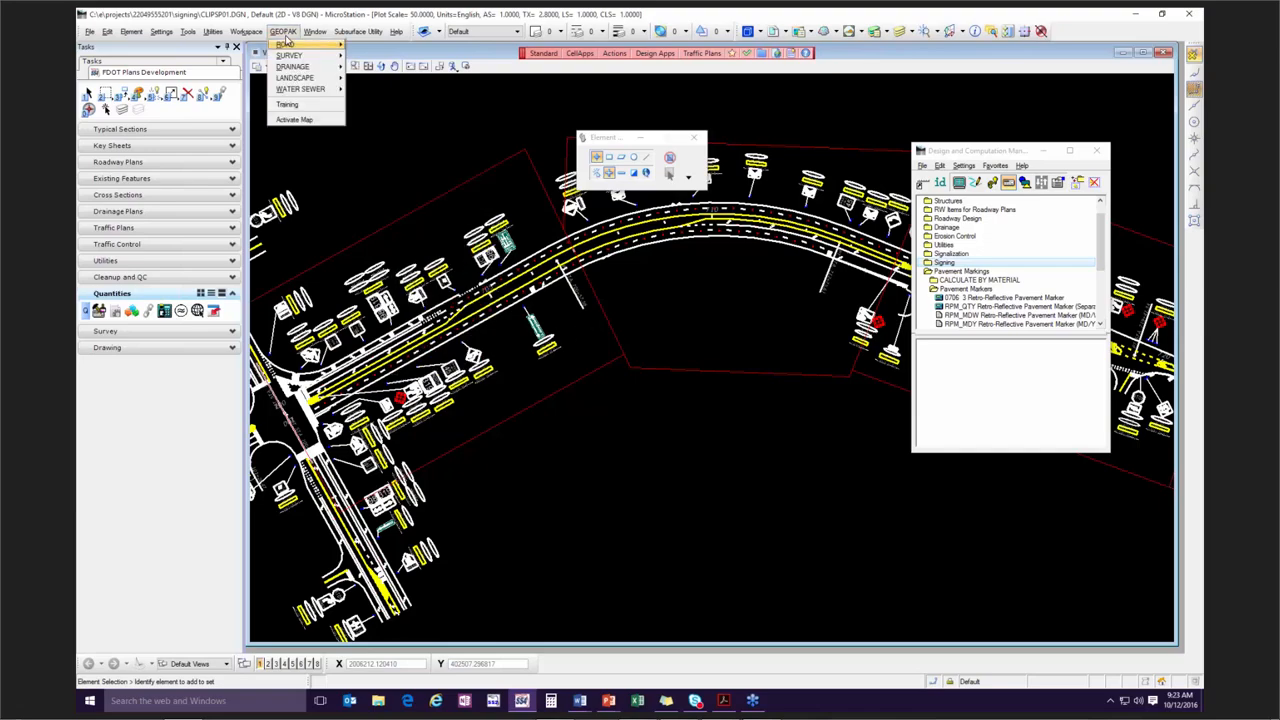
{"action": "mouse_move", "coordinate": [289, 46]}
{"action": "mouse_move", "coordinate": [330, 47]}
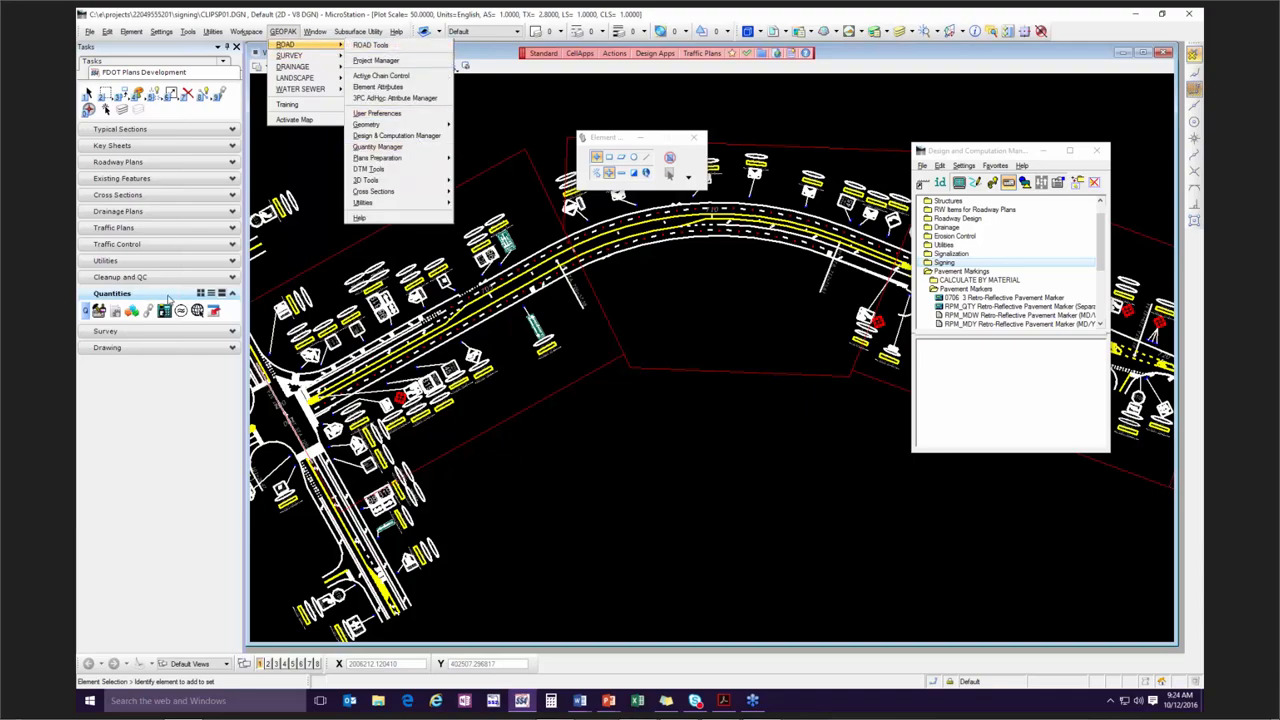
{"action": "left_click", "coordinate": [290, 258]}
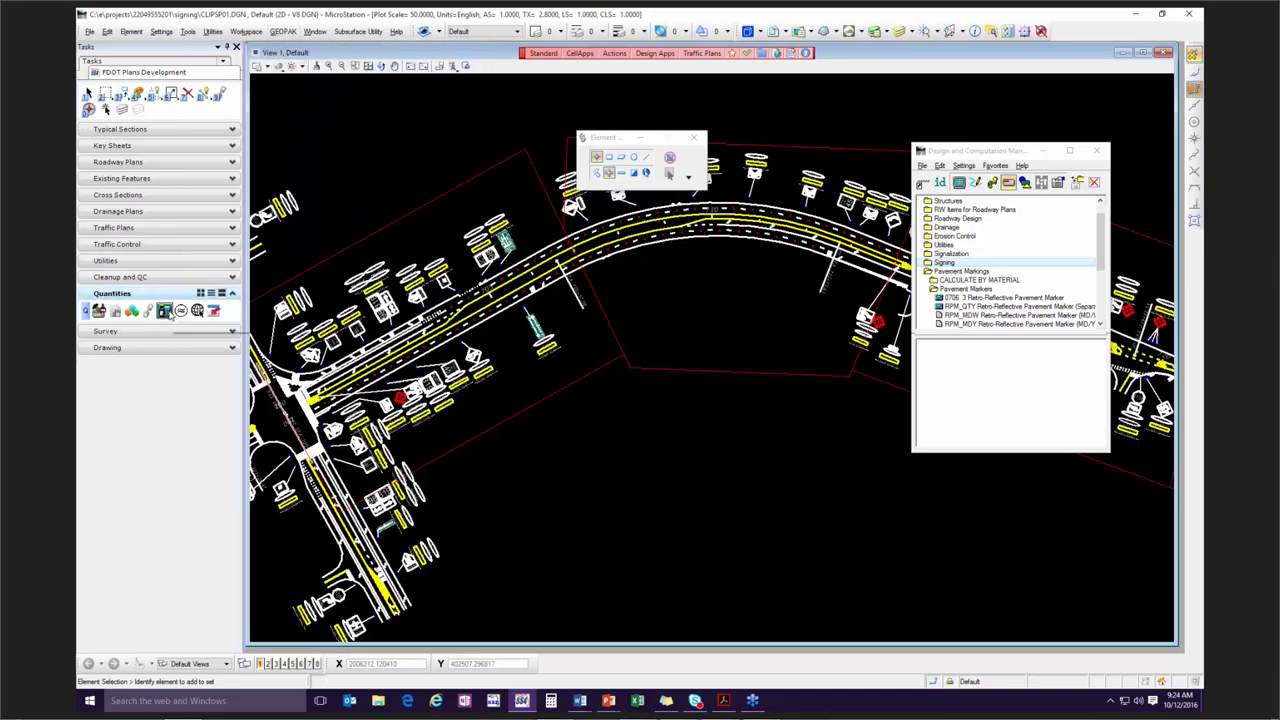
{"action": "left_click", "coordinate": [165, 313]}
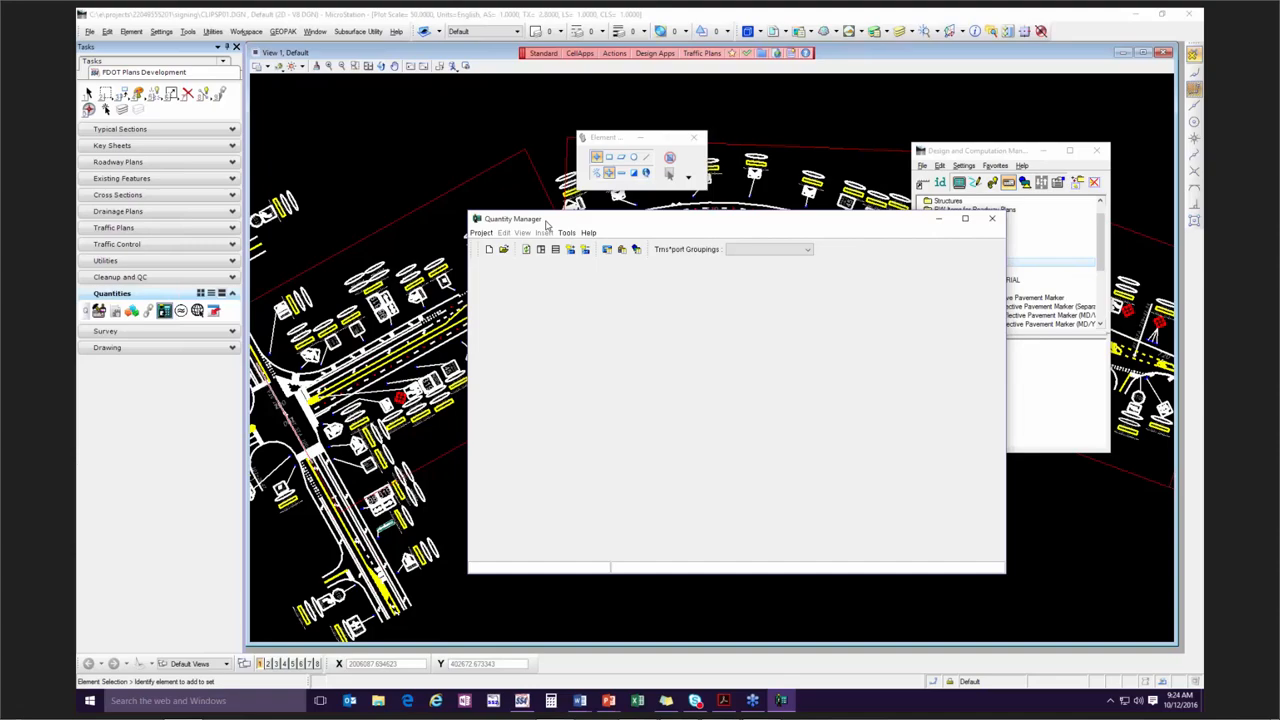
{"action": "left_click", "coordinate": [481, 233]}
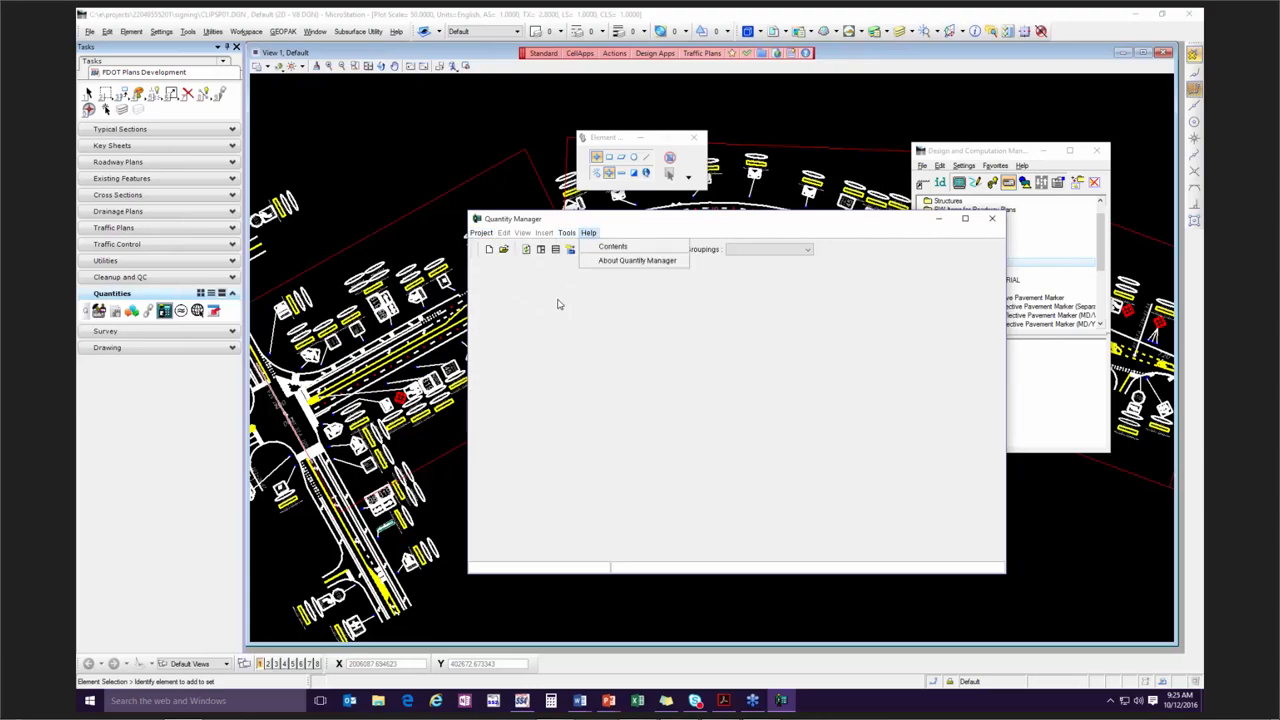
{"action": "left_click", "coordinate": [504, 260]}
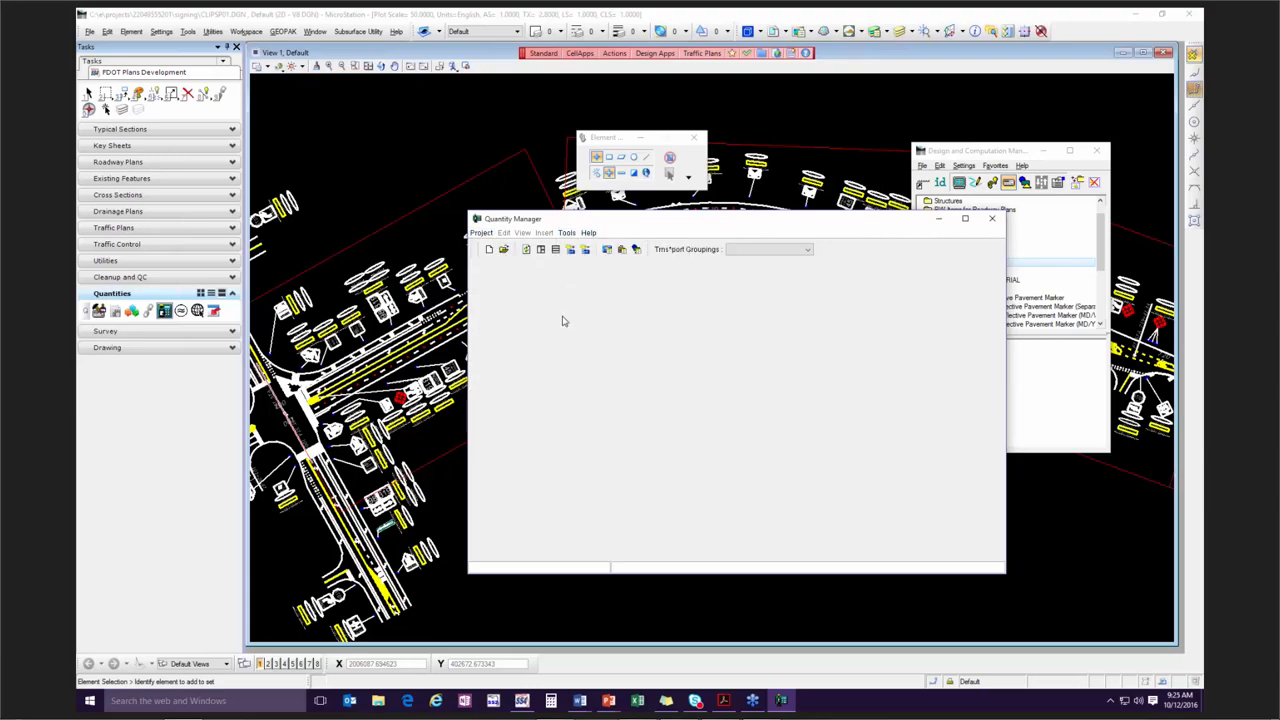
{"action": "left_click", "coordinate": [504, 250]}
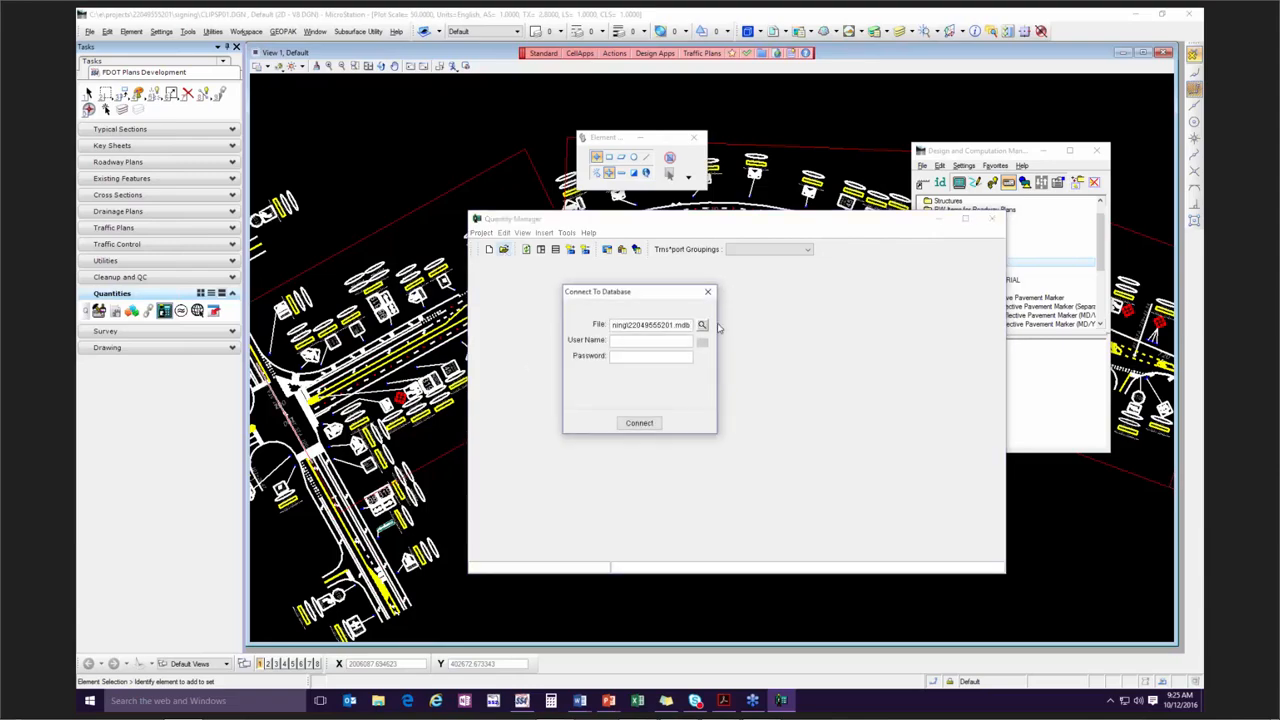
{"action": "left_click", "coordinate": [703, 326]}
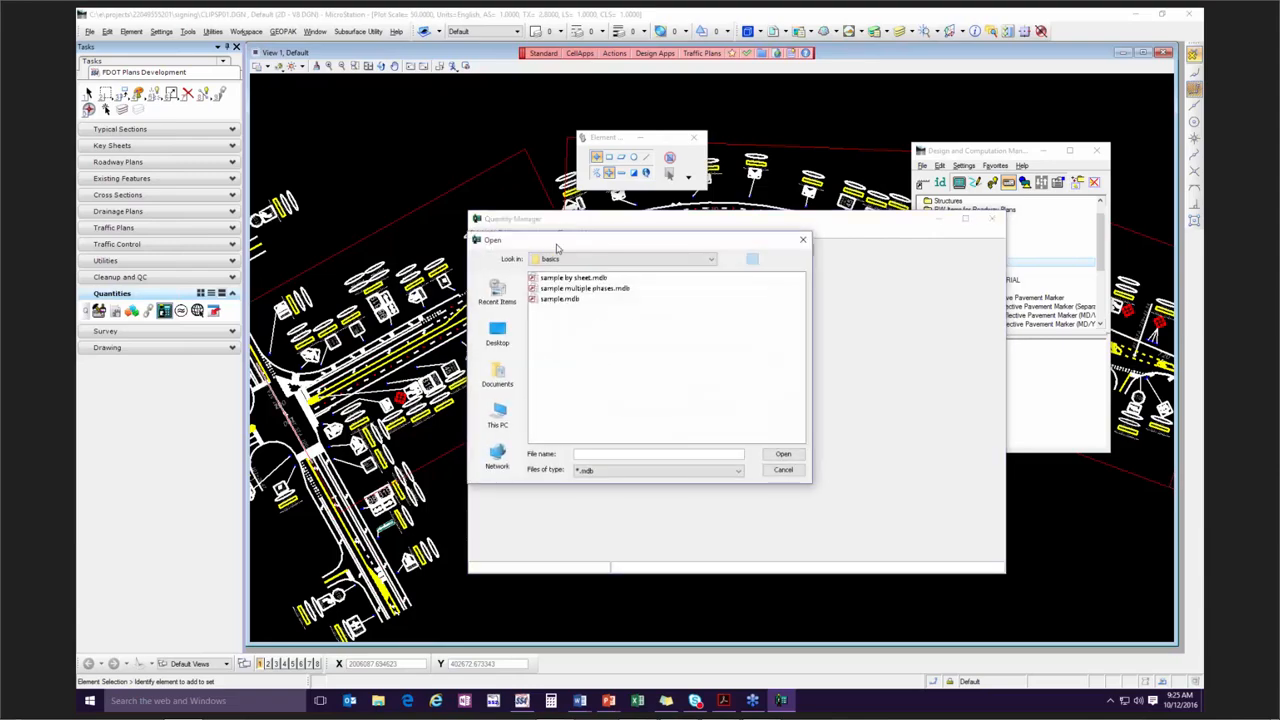
{"action": "left_click", "coordinate": [711, 260]}
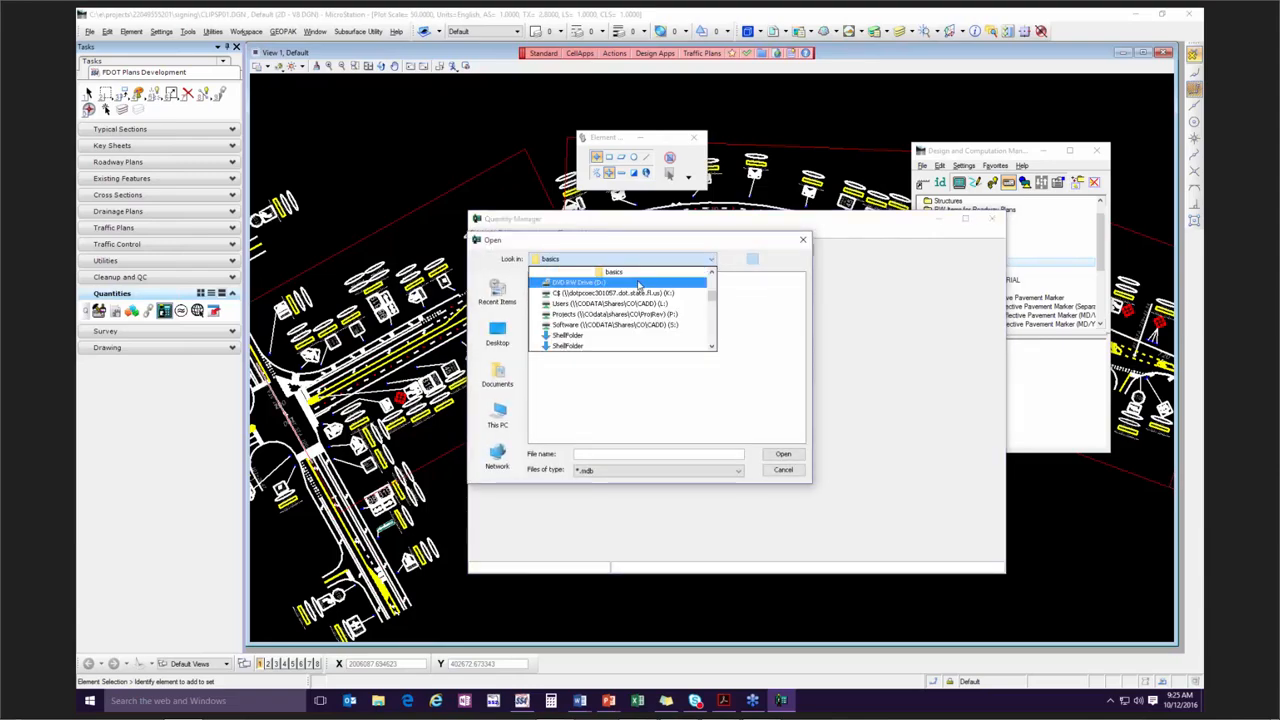
{"action": "scroll", "coordinate": [640, 290], "scroll_direction": "up", "scroll_amount": 3}
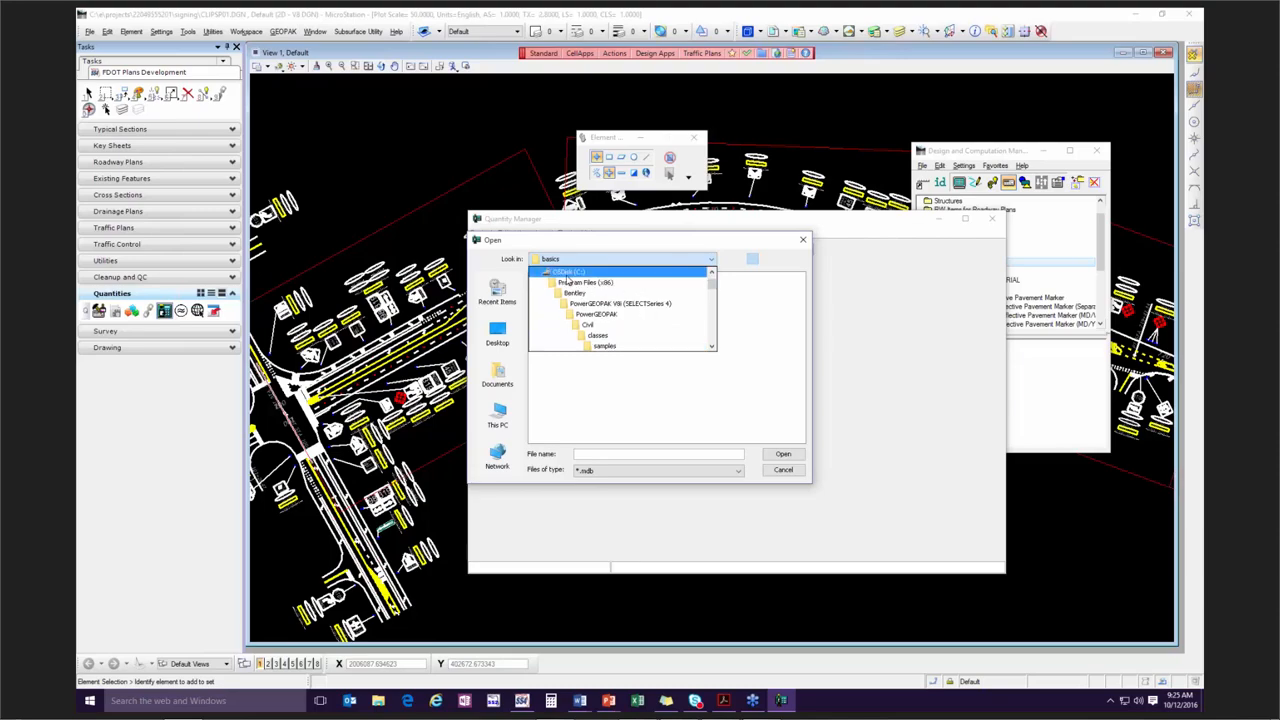
{"action": "left_click", "coordinate": [569, 274]}
{"action": "double_click", "coordinate": [536, 299]}
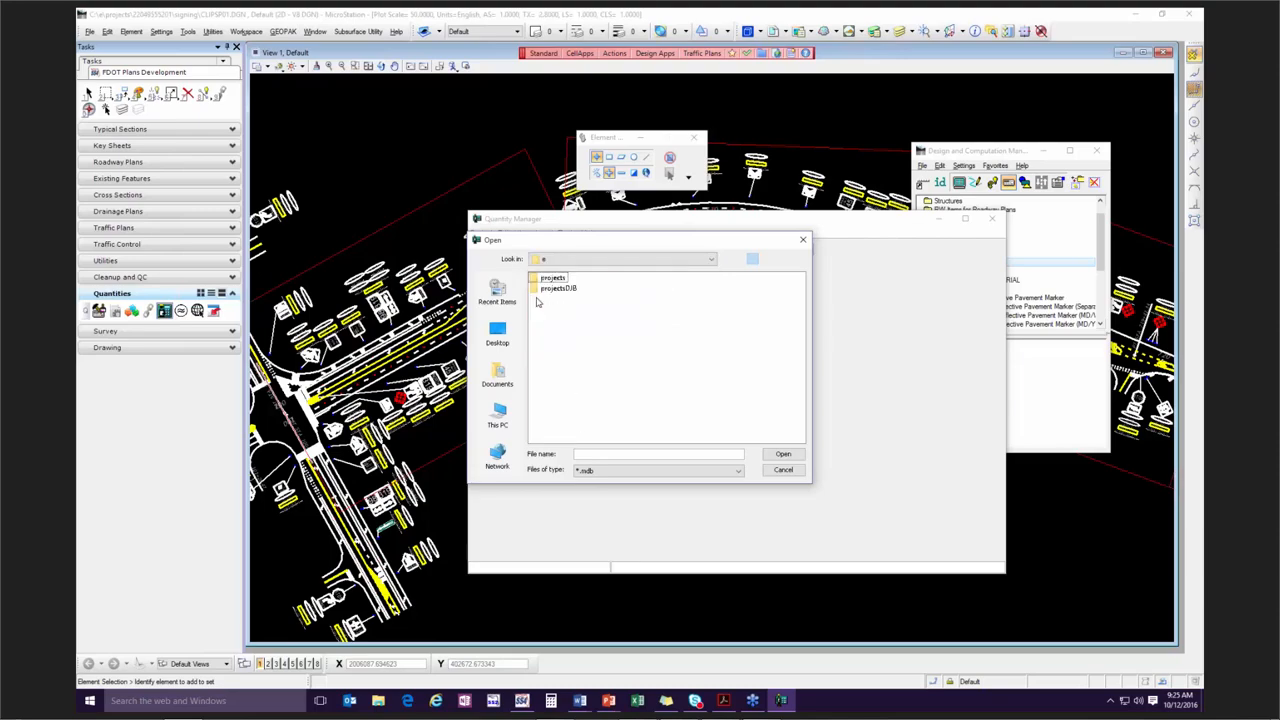
{"action": "double_click", "coordinate": [537, 281]}
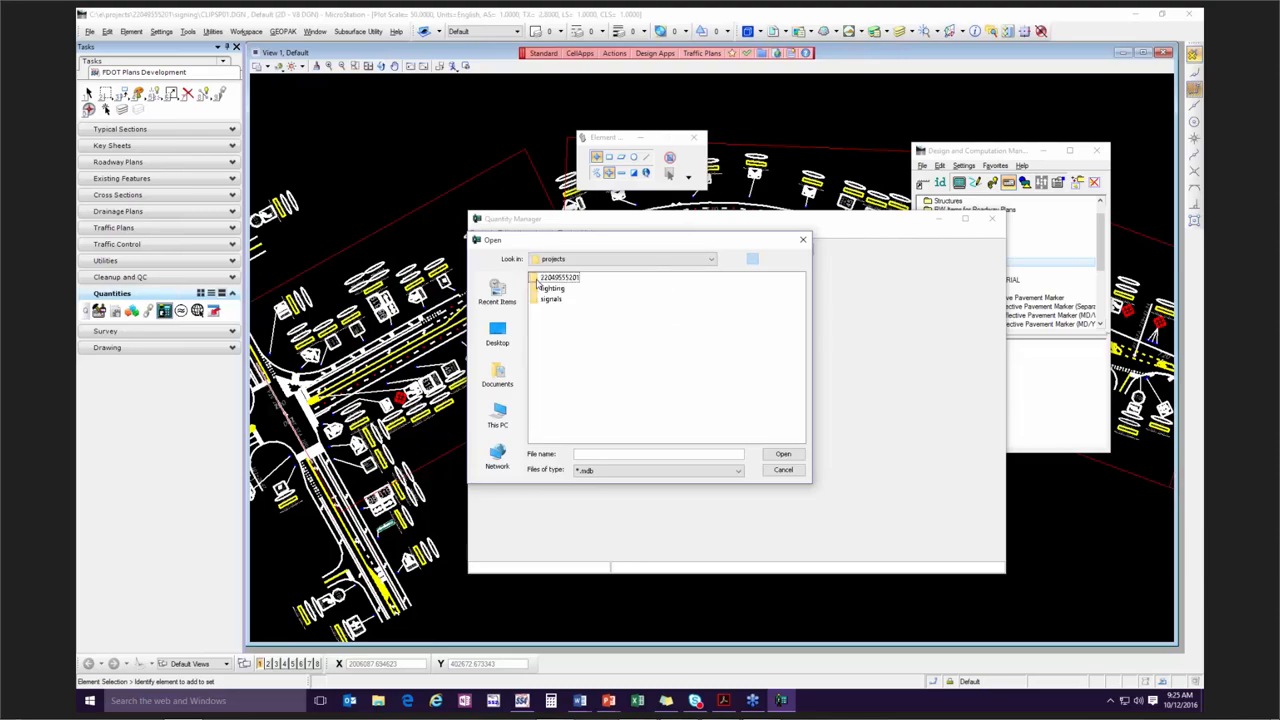
{"action": "double_click", "coordinate": [537, 280]}
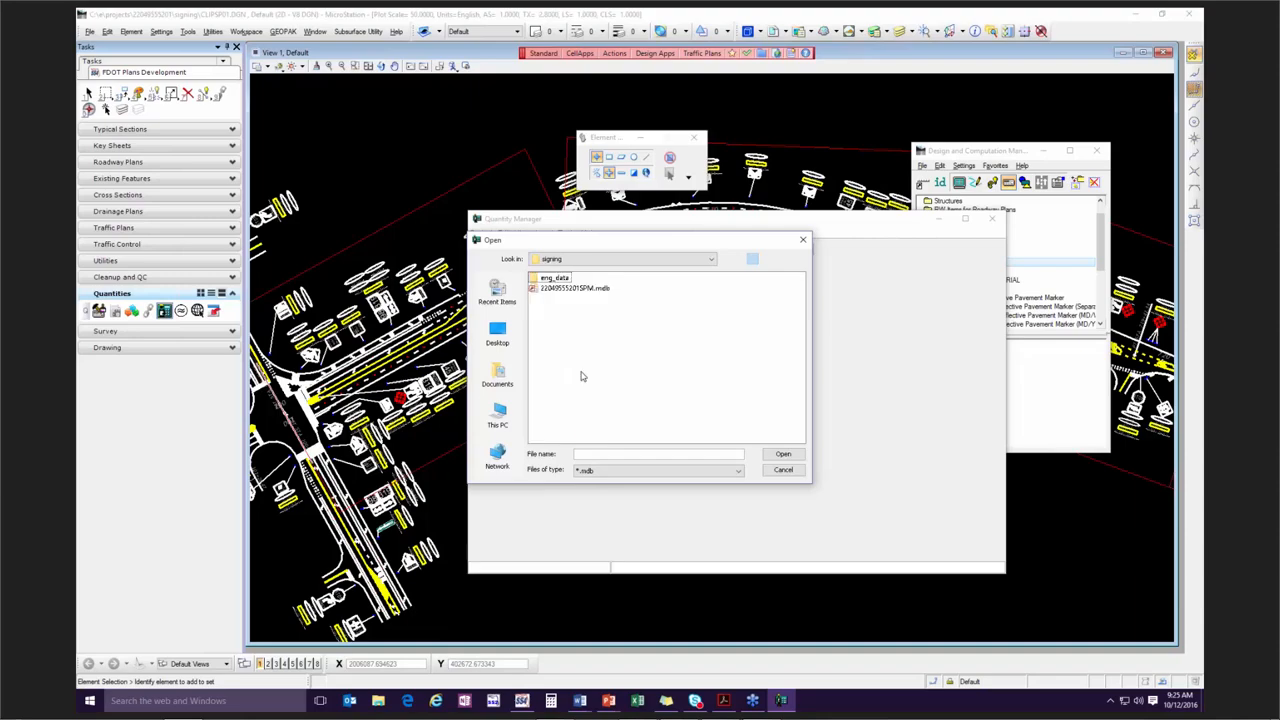
{"action": "left_click", "coordinate": [552, 290]}
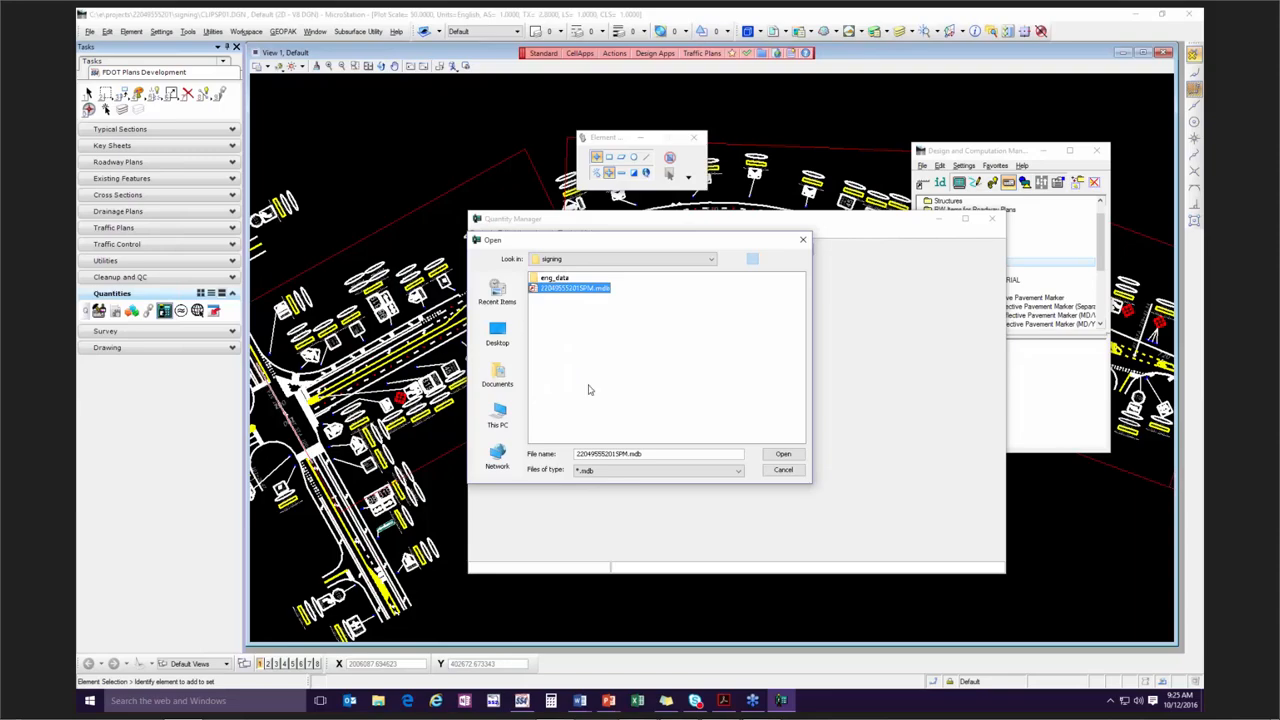
{"action": "left_click", "coordinate": [785, 455]}
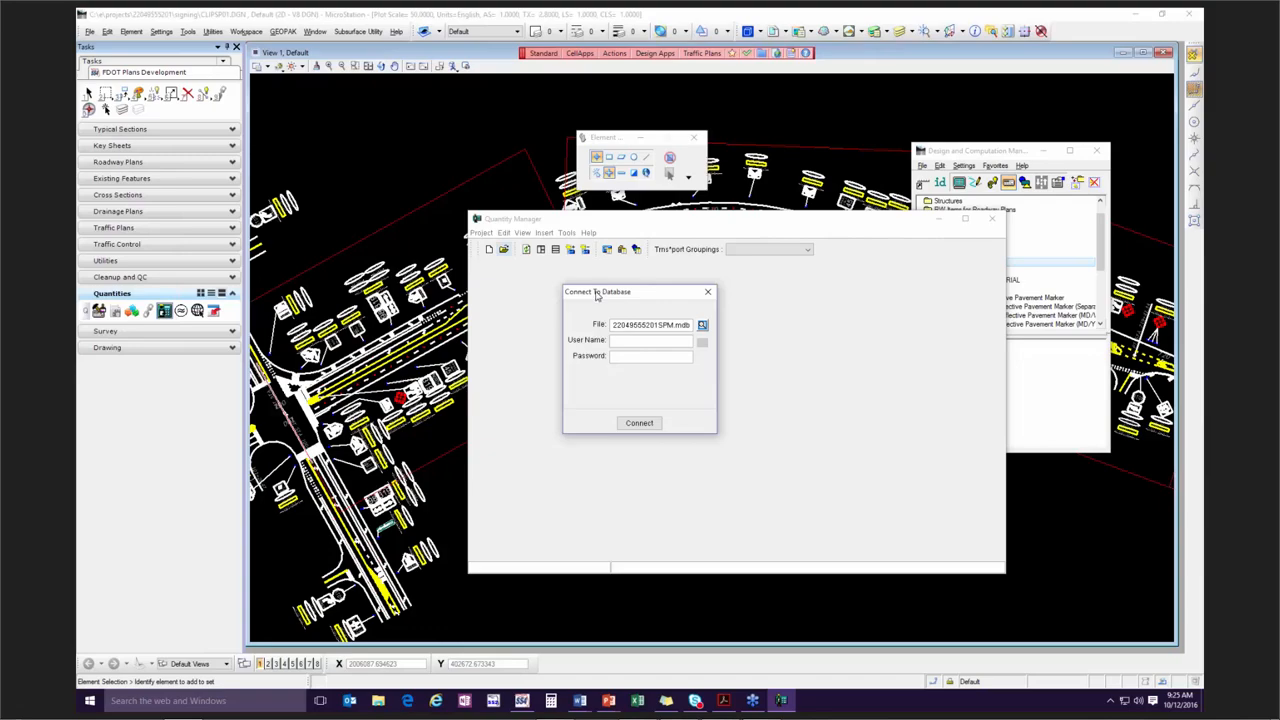
{"action": "left_click_drag", "start_coordinate": [597, 294], "coordinate": [619, 291]}
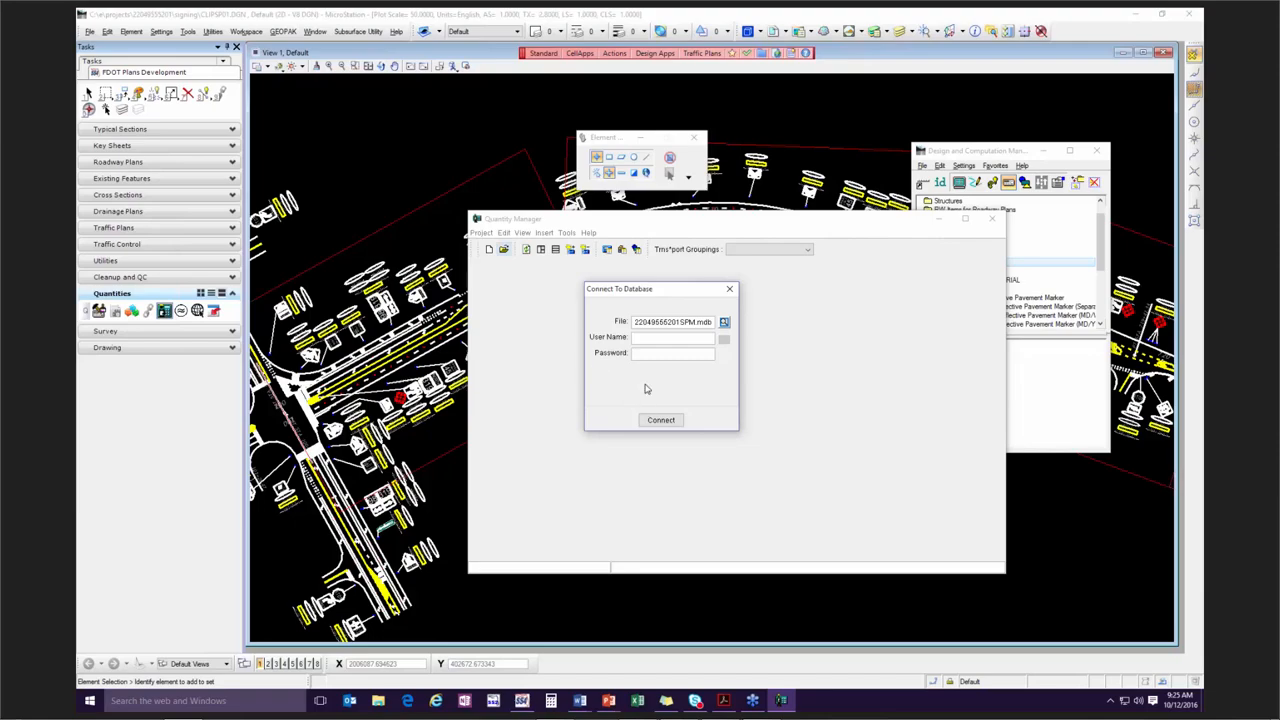
{"action": "left_click", "coordinate": [660, 420]}
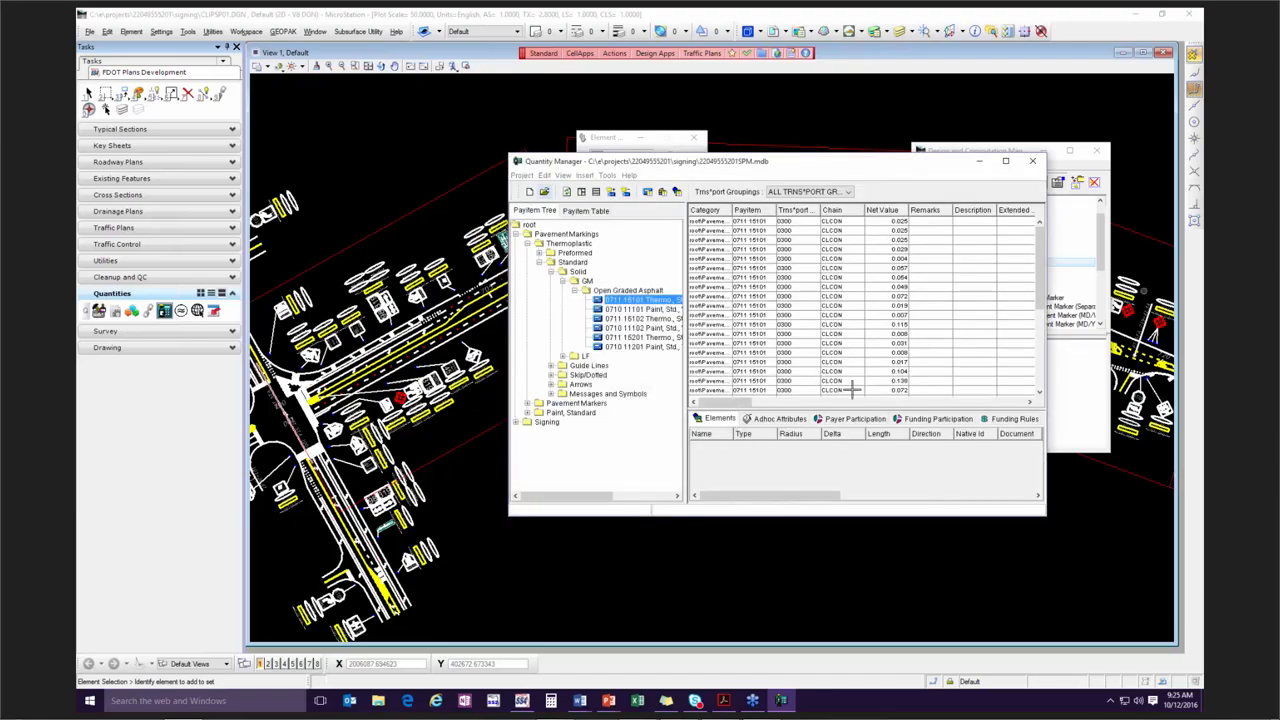
Review the project commands and the Trns*port Groupings properties of the open database, and close the properties.
{"action": "left_click_drag", "start_coordinate": [743, 168], "coordinate": [671, 218]}
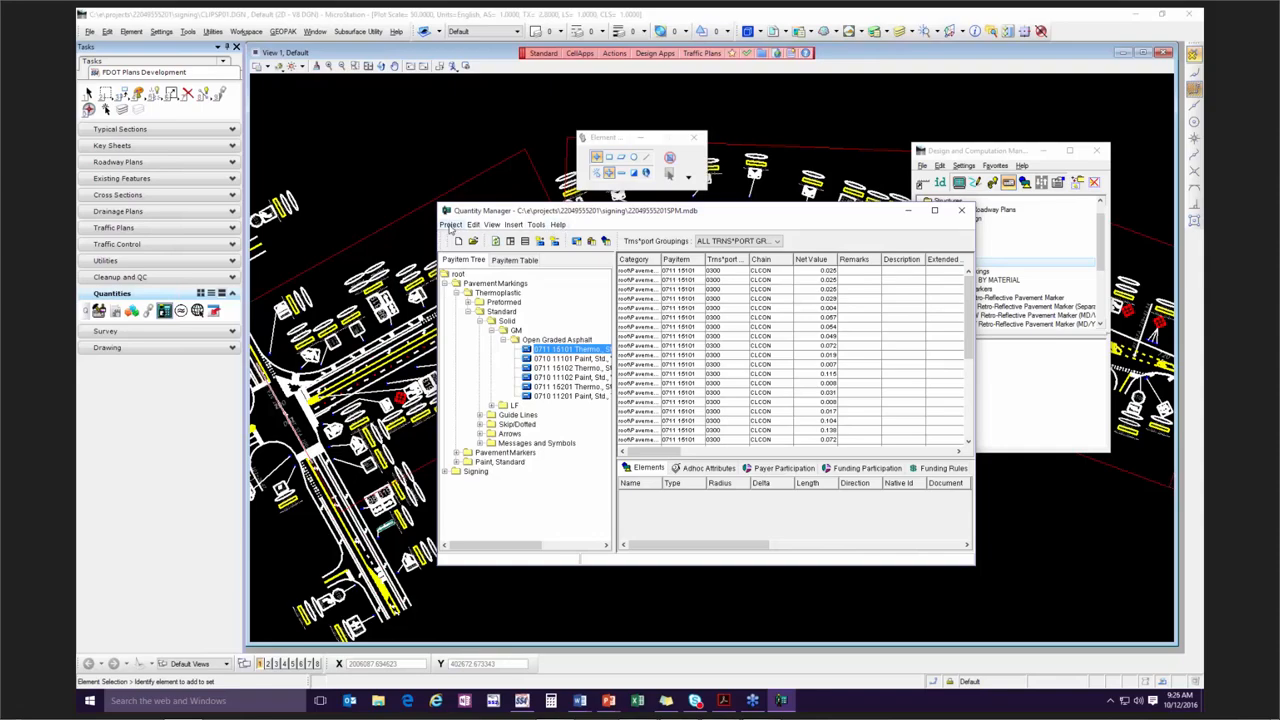
{"action": "left_click", "coordinate": [451, 225]}
{"action": "left_click", "coordinate": [451, 225]}
{"action": "left_click", "coordinate": [451, 225]}
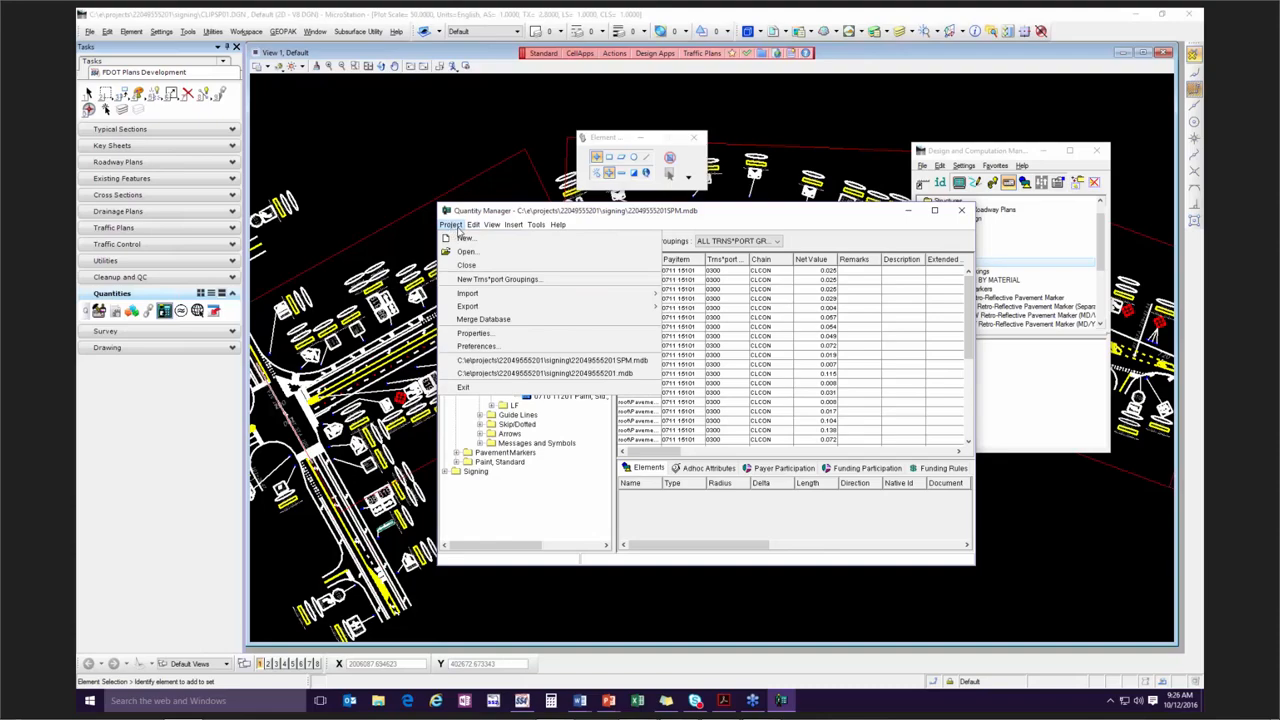
{"action": "mouse_move", "coordinate": [474, 228]}
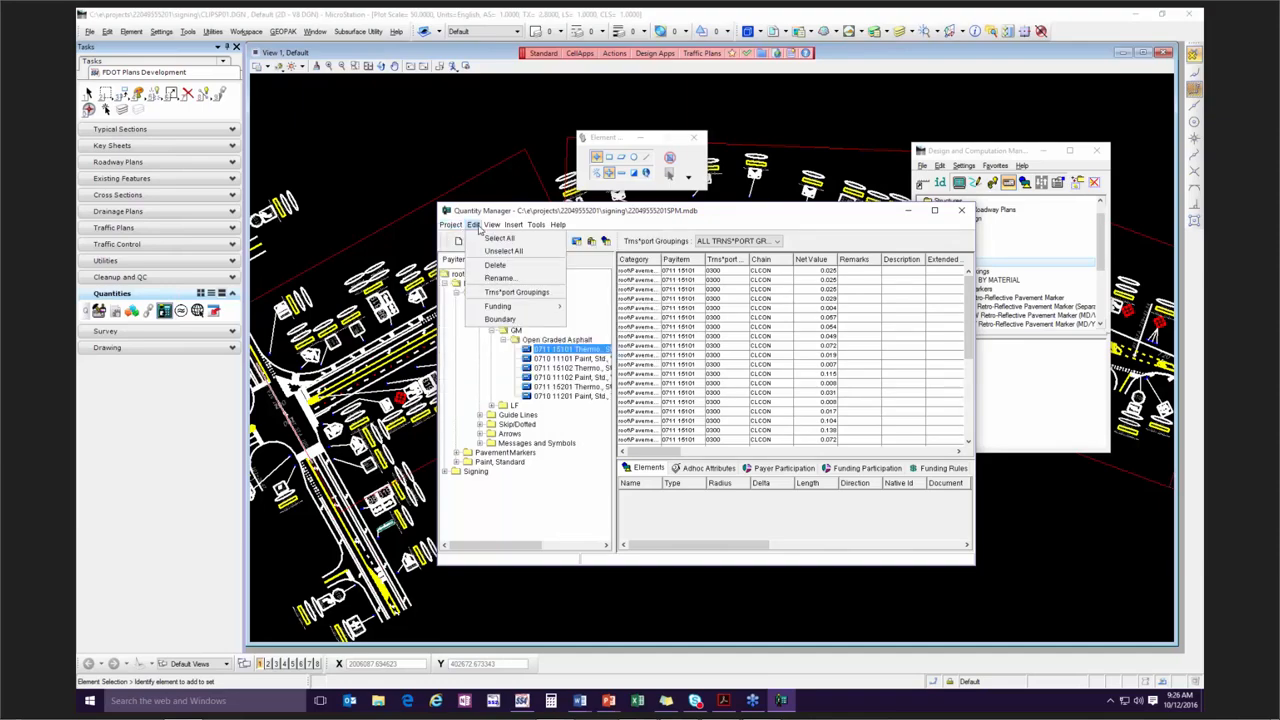
{"action": "left_click", "coordinate": [513, 293]}
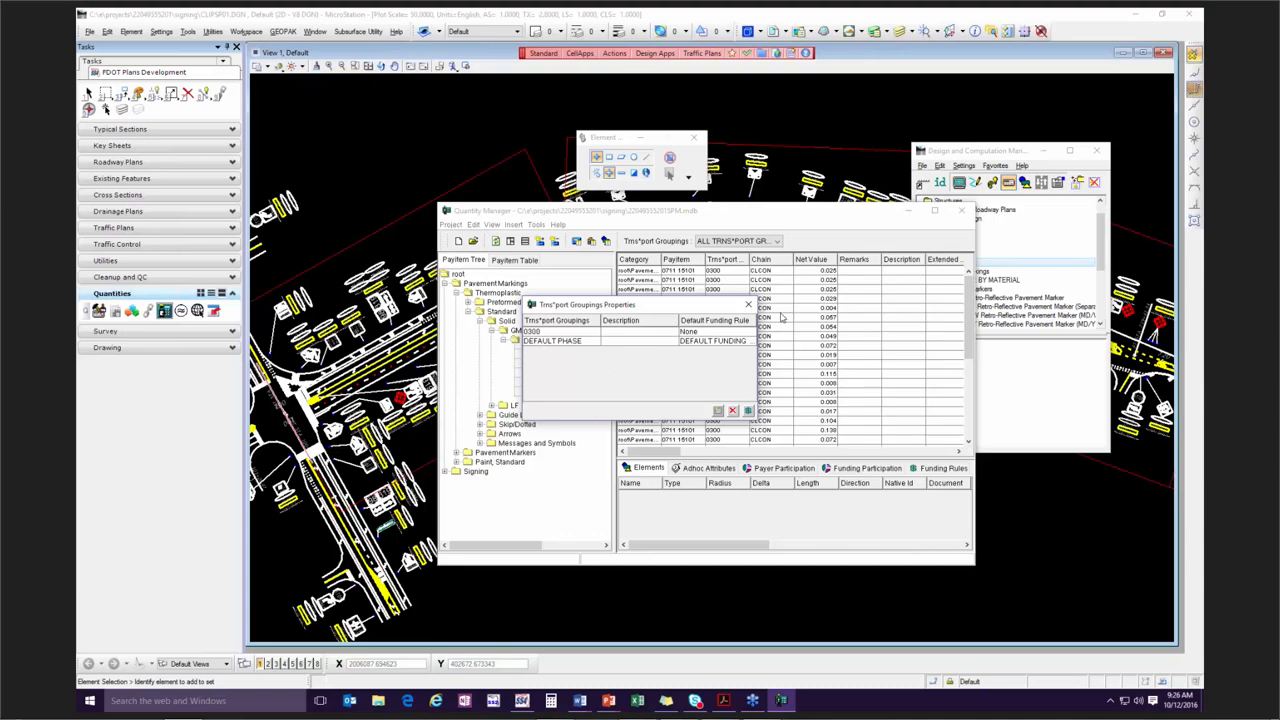
{"action": "left_click_drag", "start_coordinate": [601, 308], "coordinate": [593, 324]}
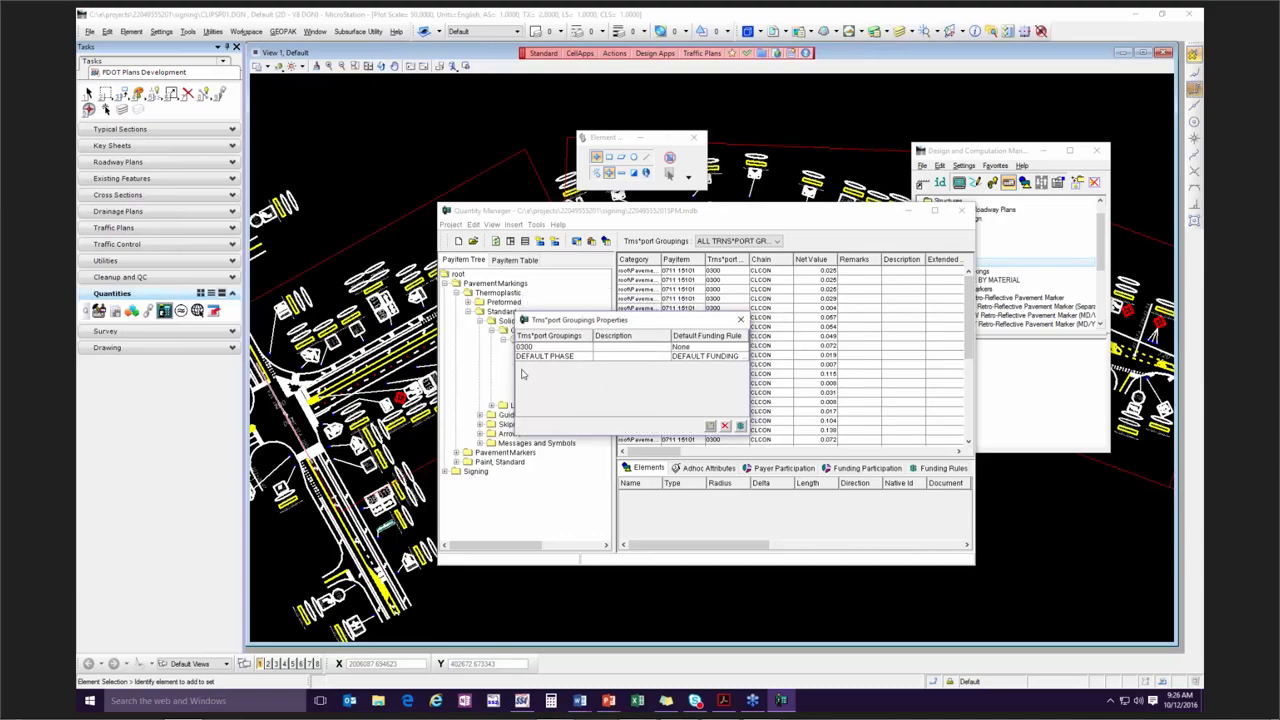
{"action": "left_click", "coordinate": [738, 321]}
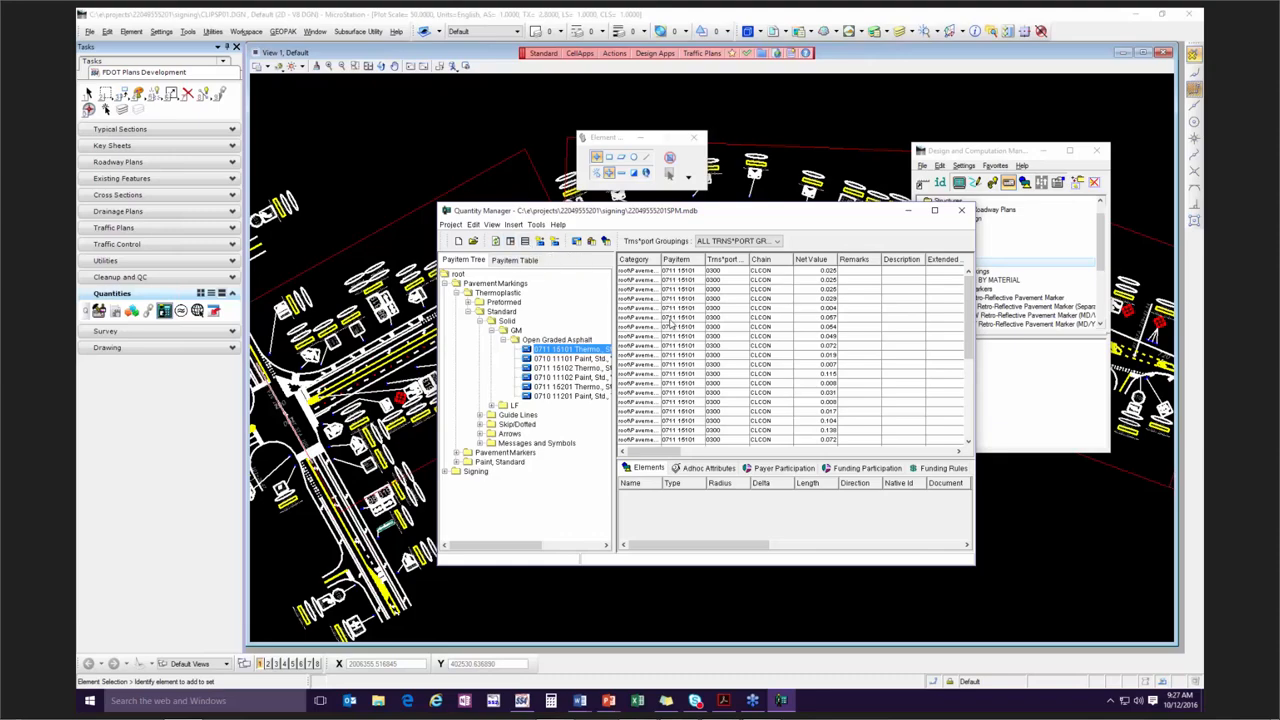
Stack the pay item tree above the quantity tables and select the first 0711 15101 record to show its elements.
{"action": "left_click", "coordinate": [525, 242]}
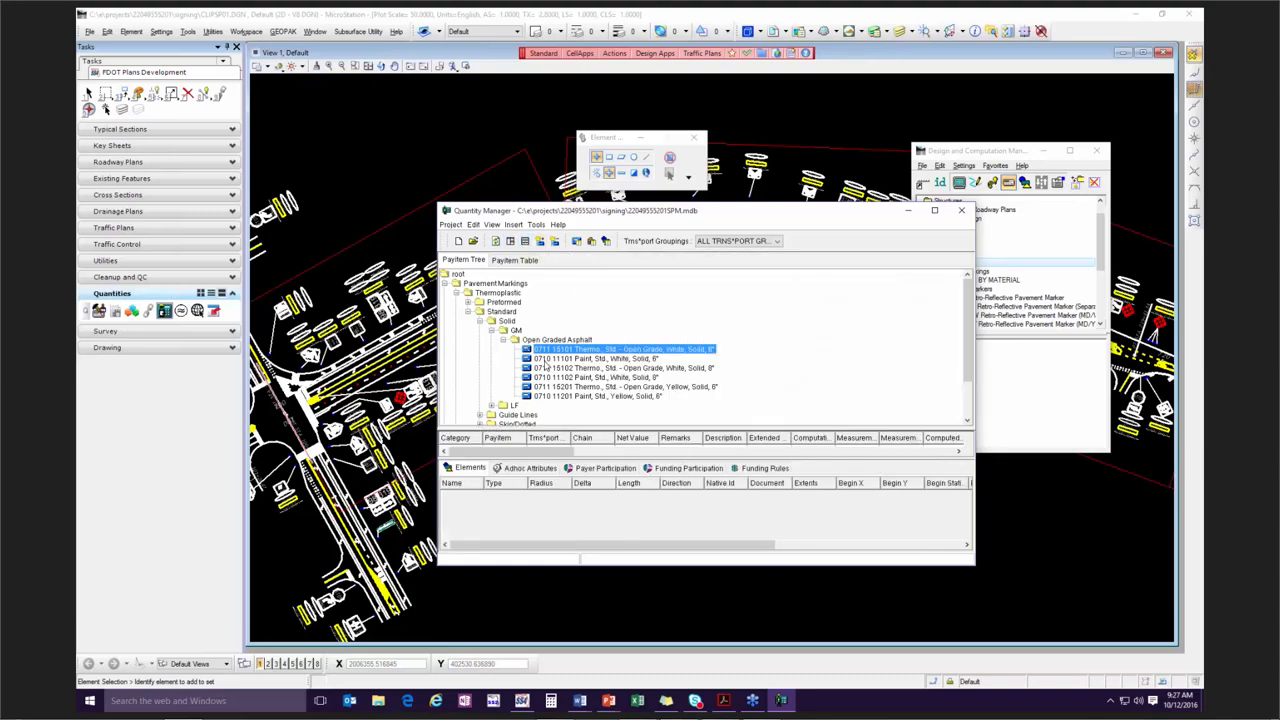
{"action": "mouse_move", "coordinate": [588, 428]}
{"action": "left_mouse_down"}
{"action": "mouse_move", "coordinate": [588, 380]}
{"action": "mouse_move", "coordinate": [573, 447]}
{"action": "left_mouse_up"}
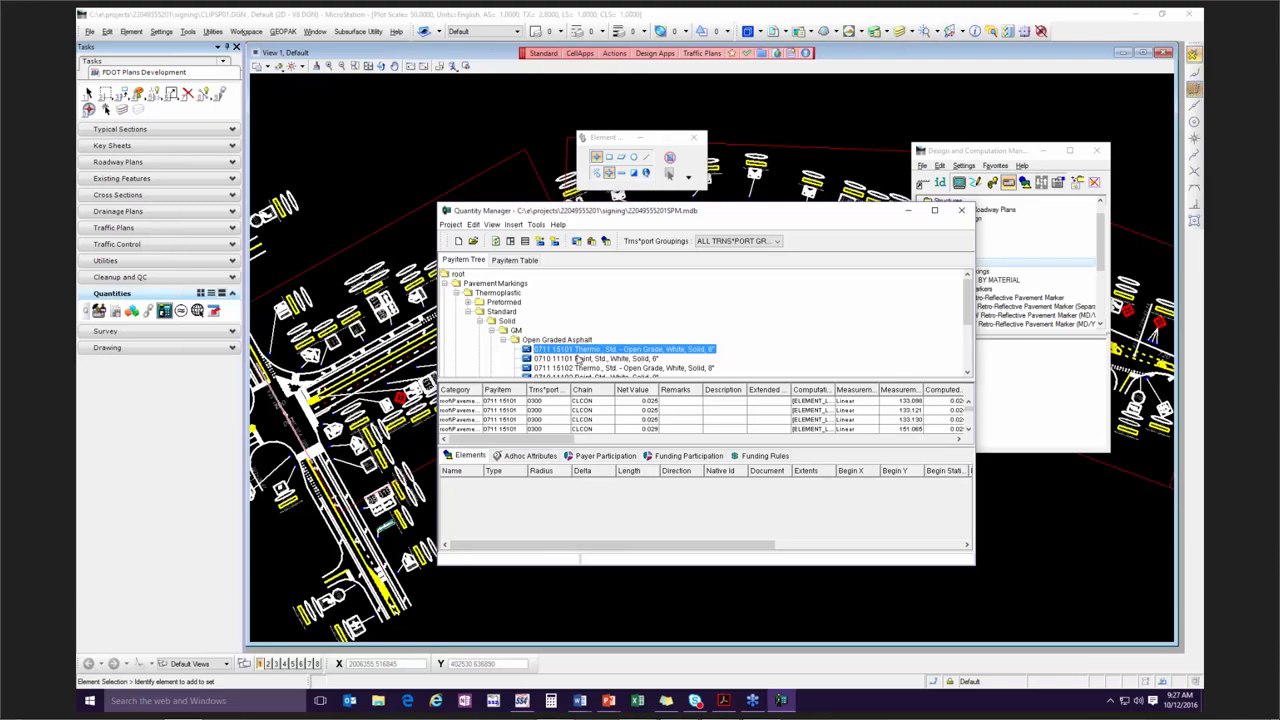
{"action": "left_click", "coordinate": [586, 401]}
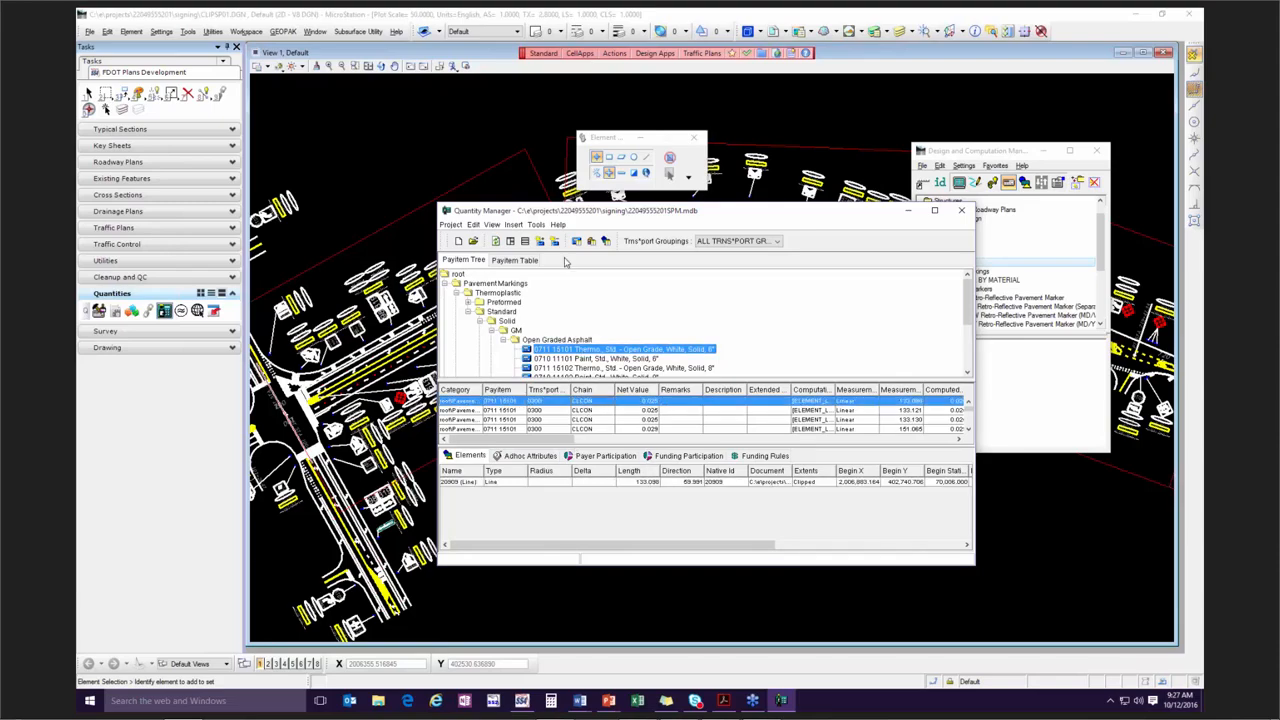
Return to the side-by-side layout, enlarge the elements table and widen the pay item tree.
{"action": "left_click", "coordinate": [510, 242]}
{"action": "left_click_drag", "start_coordinate": [741, 316], "coordinate": [737, 412]}
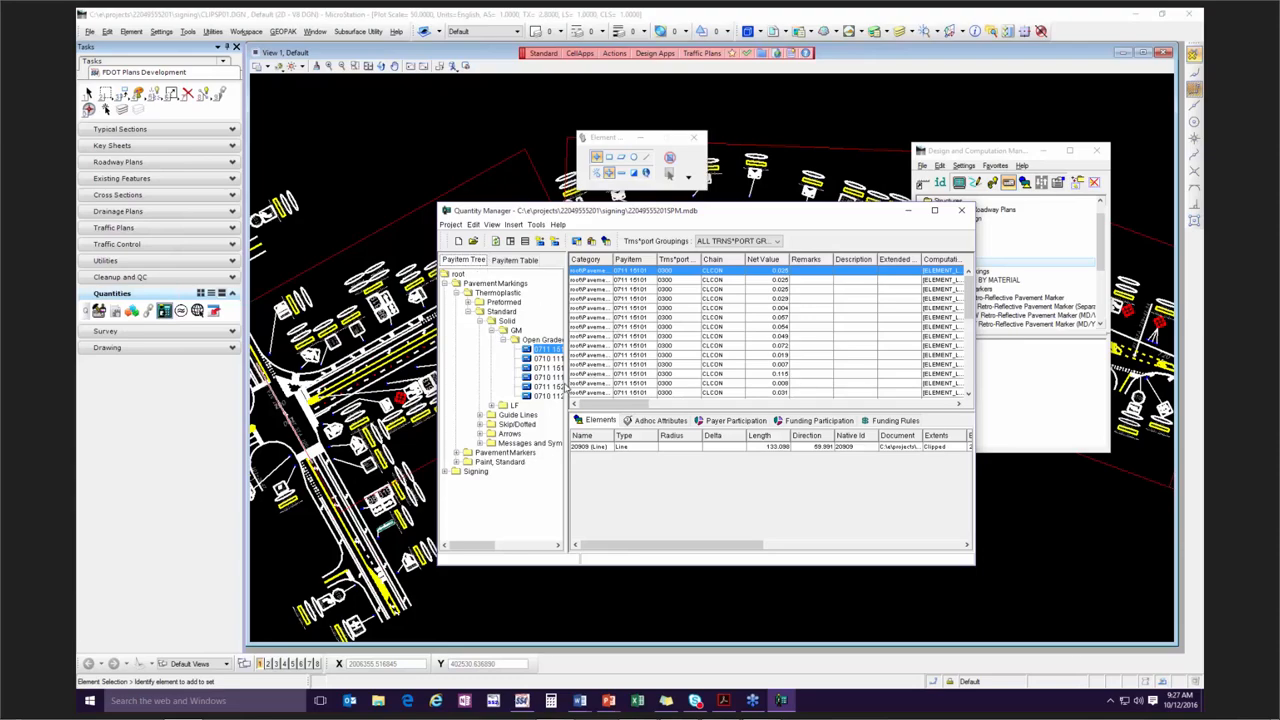
{"action": "left_click_drag", "start_coordinate": [567, 387], "coordinate": [639, 387]}
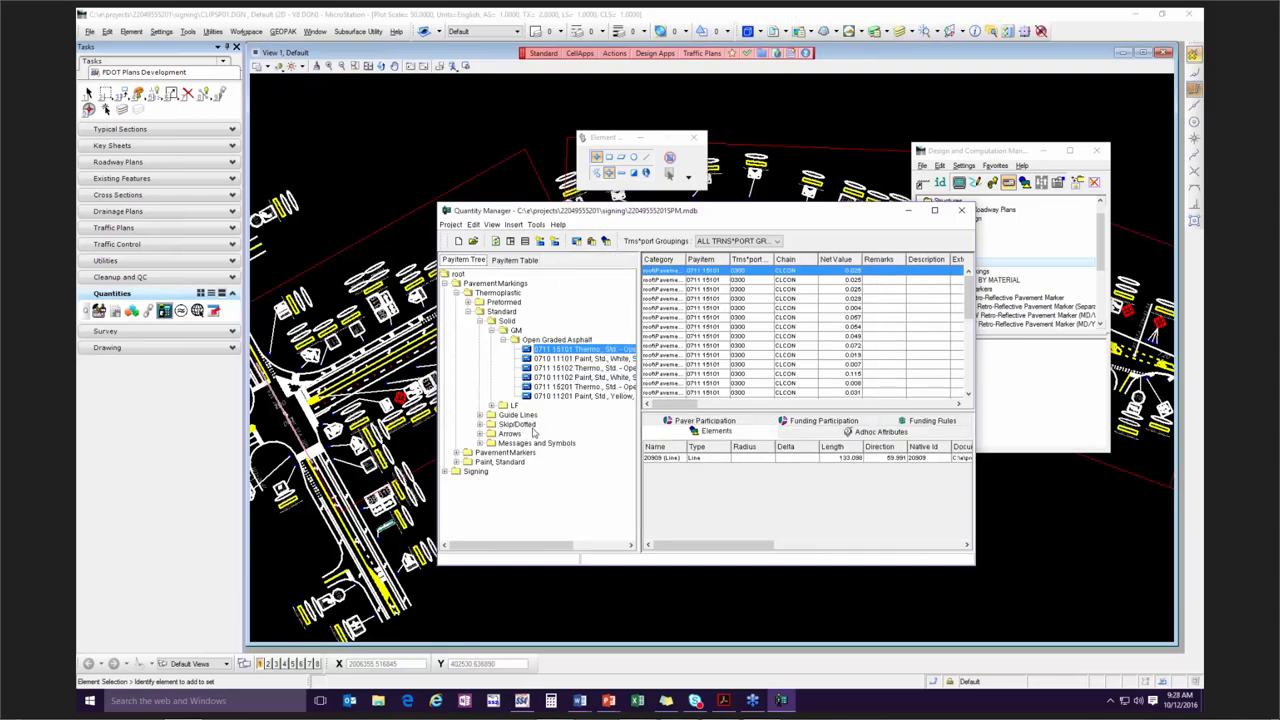
Expand the Paint, Standard branch down to its Island Nose pay item and collapse it again.
{"action": "left_click", "coordinate": [456, 462]}
{"action": "left_click", "coordinate": [467, 472]}
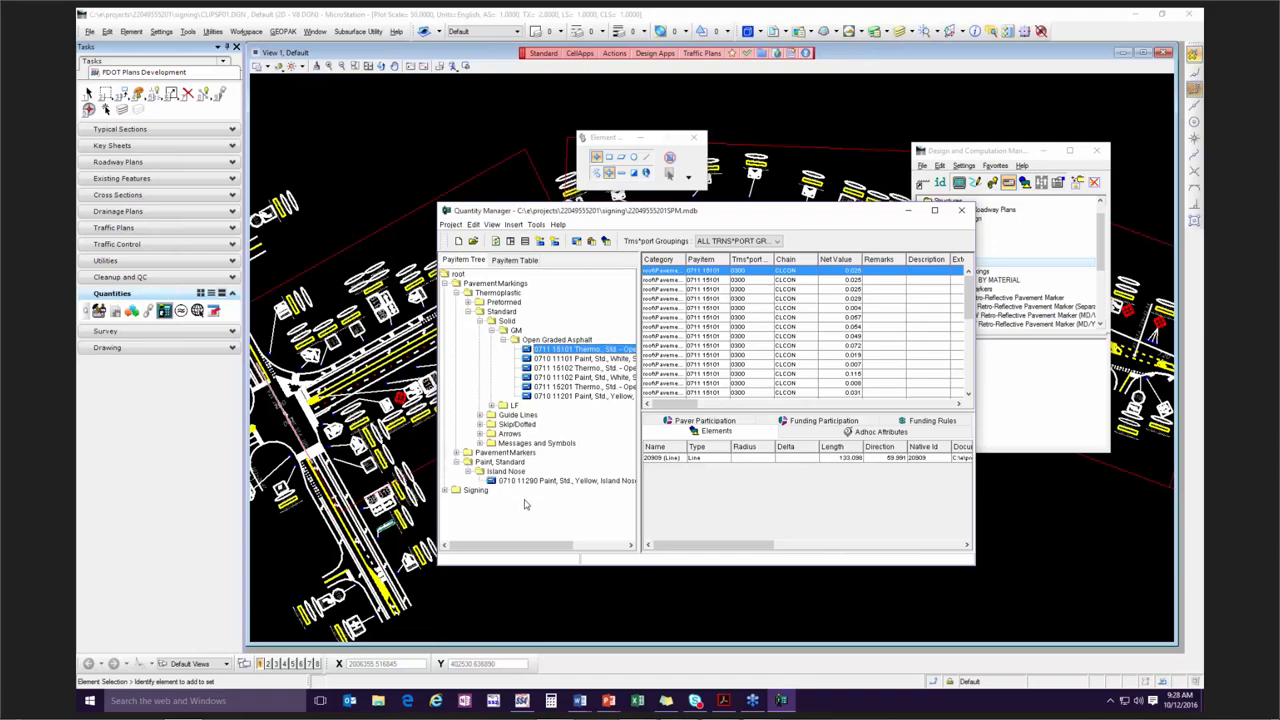
{"action": "left_click", "coordinate": [457, 463]}
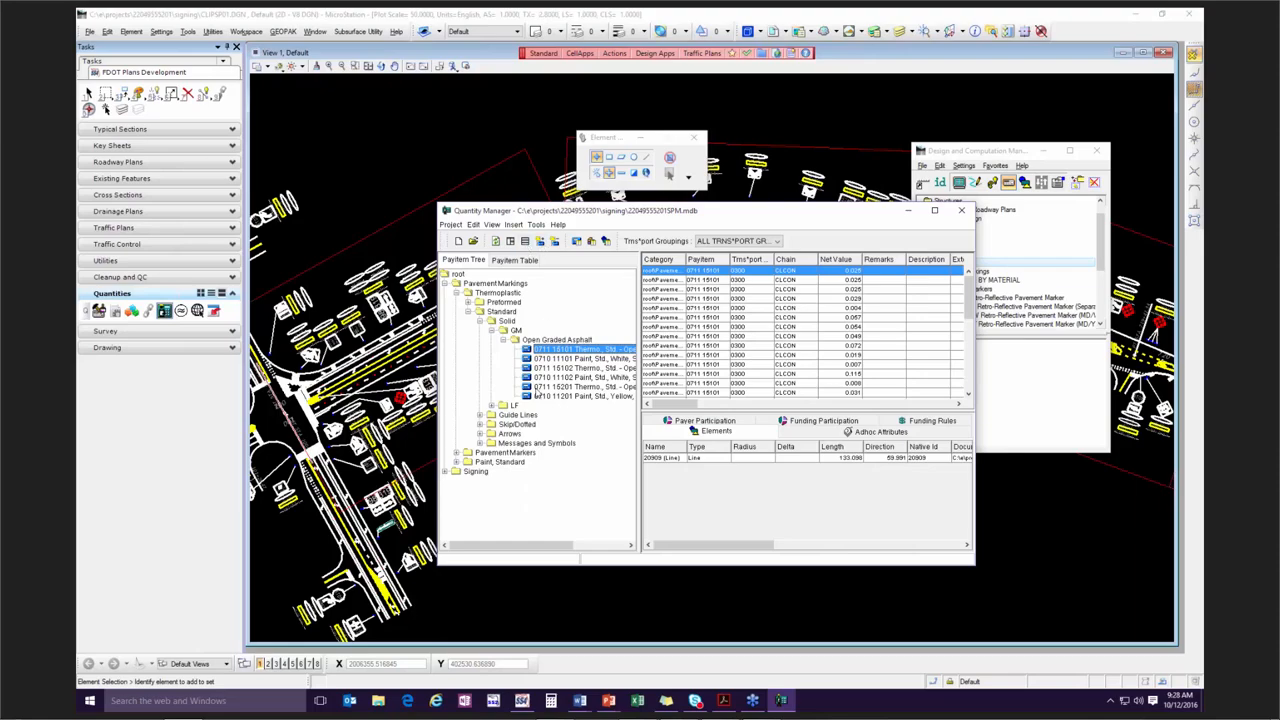
Look through the pay items in table form and return to the tree view.
{"action": "left_click", "coordinate": [511, 260]}
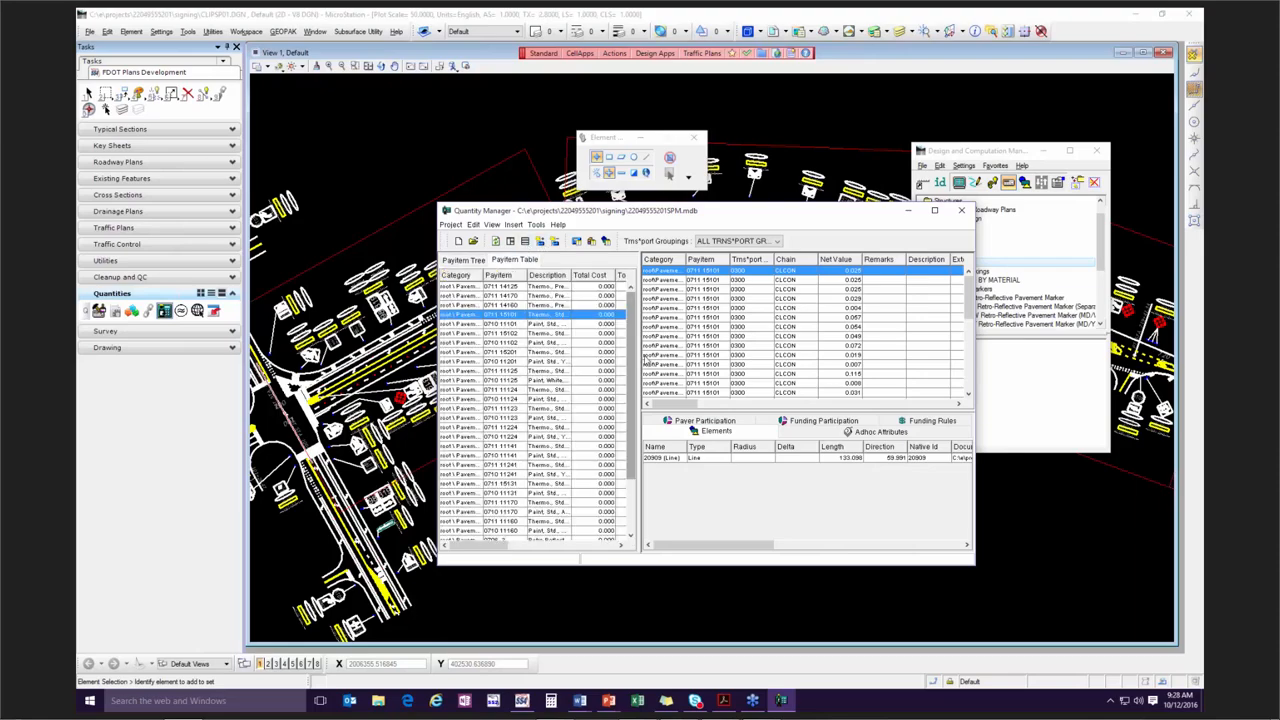
{"action": "scroll", "coordinate": [555, 316], "scroll_direction": "down", "scroll_amount": 3}
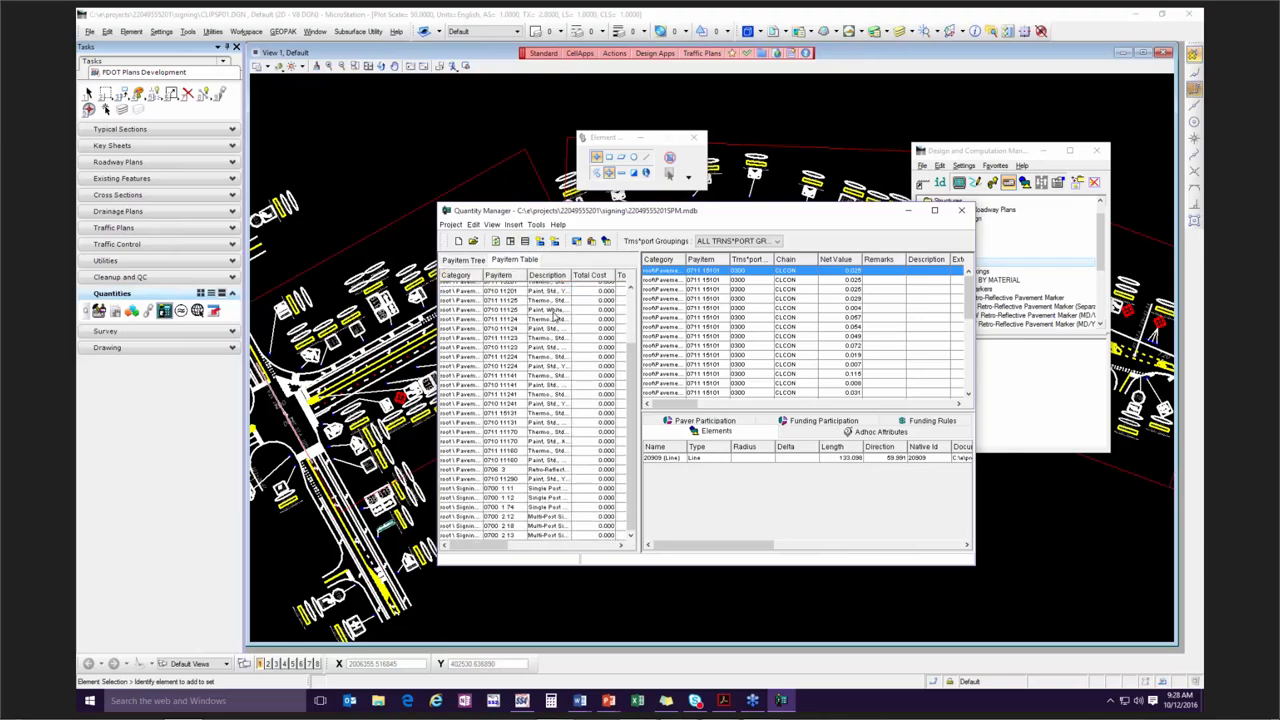
{"action": "scroll", "coordinate": [530, 375], "scroll_direction": "up", "scroll_amount": 3}
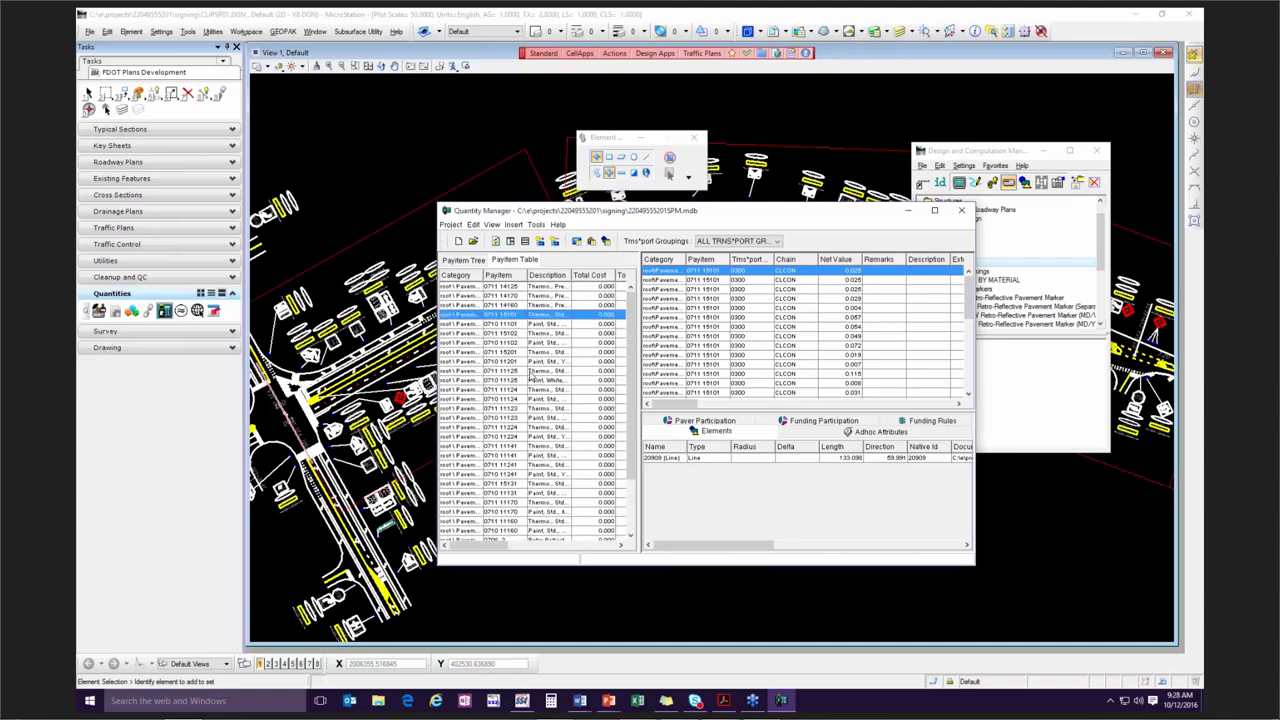
{"action": "left_click", "coordinate": [478, 261]}
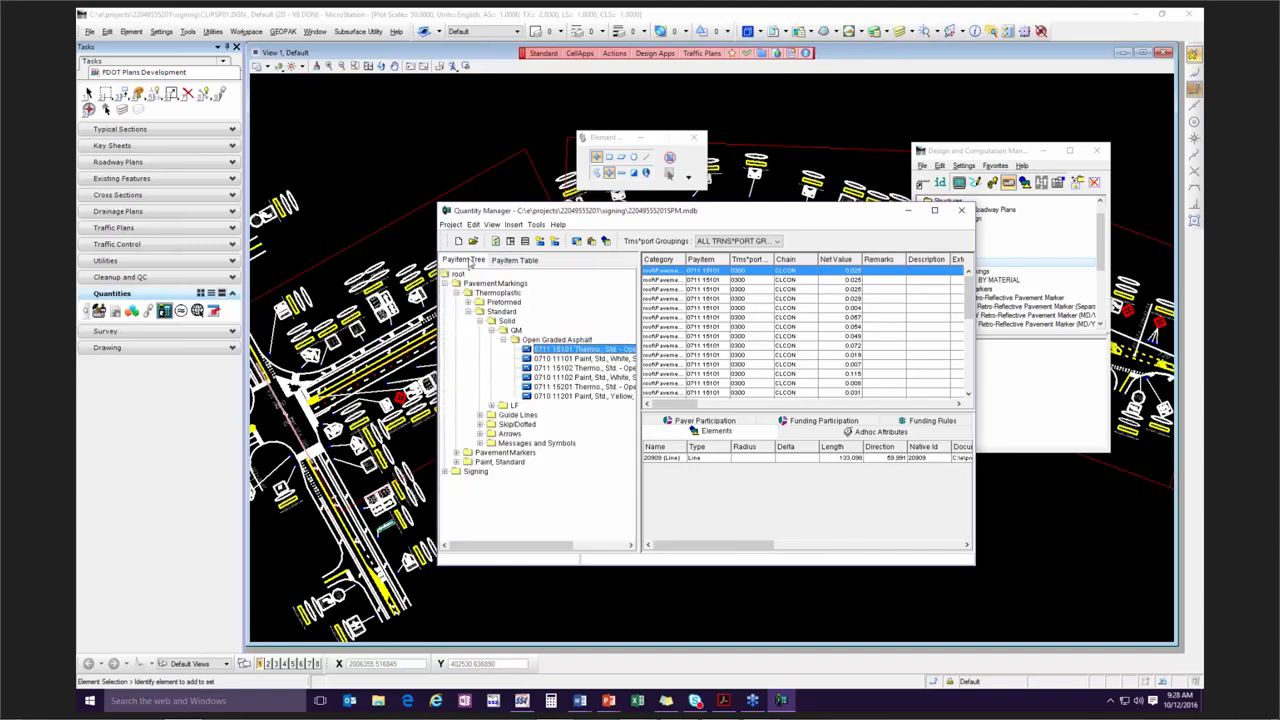
Fully expand the pay item tree and look through it, collapse it, and expand it fully again.
{"action": "left_click", "coordinate": [541, 243]}
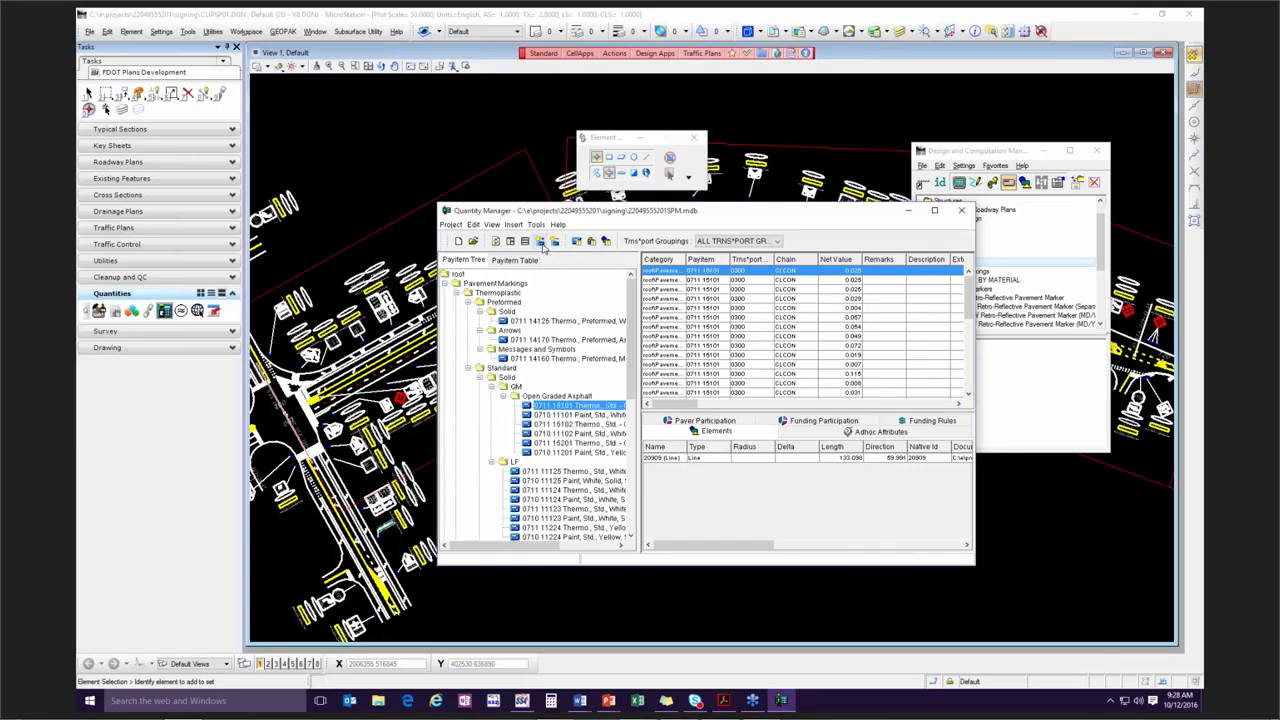
{"action": "scroll", "coordinate": [524, 405], "scroll_direction": "down", "scroll_amount": 6}
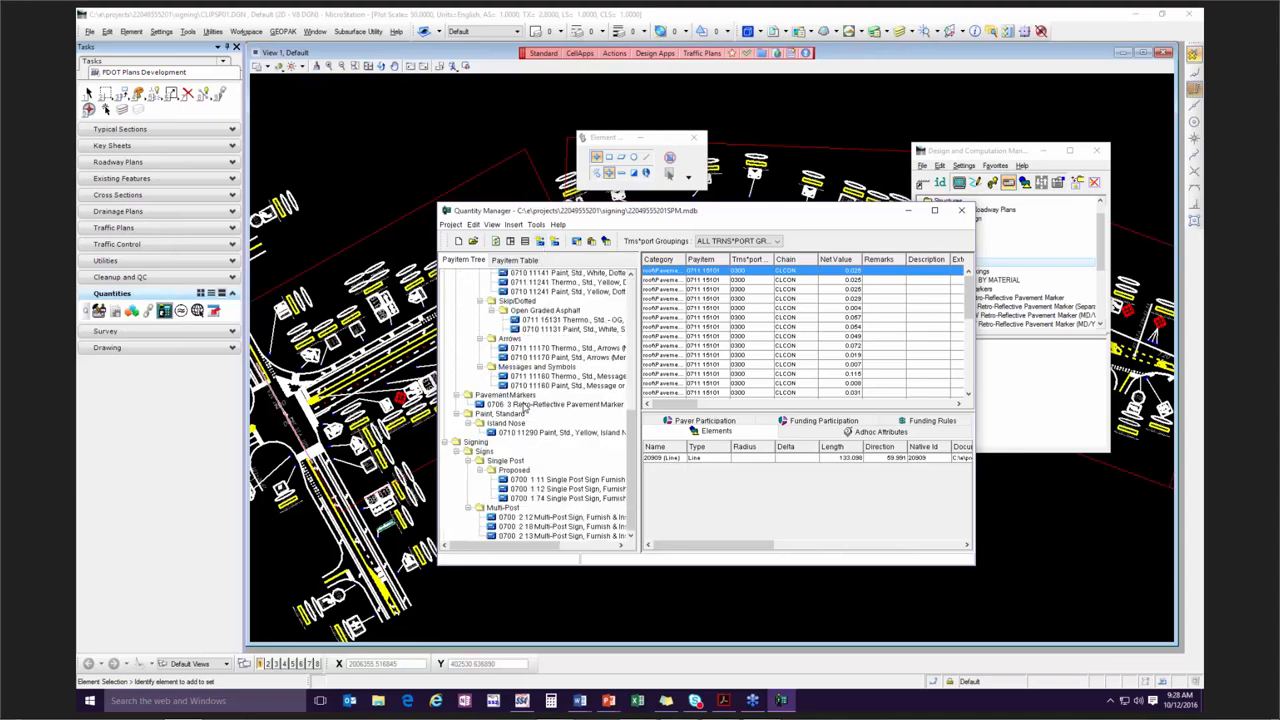
{"action": "scroll", "coordinate": [524, 405], "scroll_direction": "up", "scroll_amount": 6}
{"action": "left_click", "coordinate": [526, 406]}
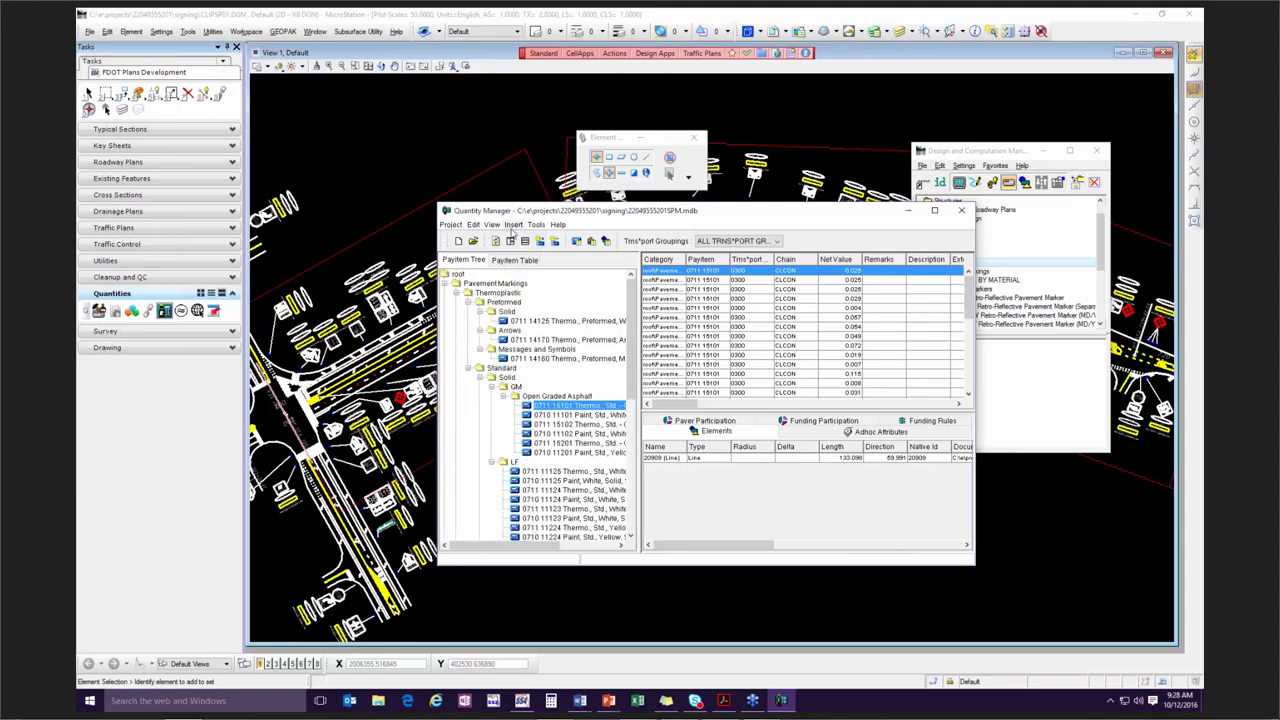
{"action": "left_click", "coordinate": [556, 243]}
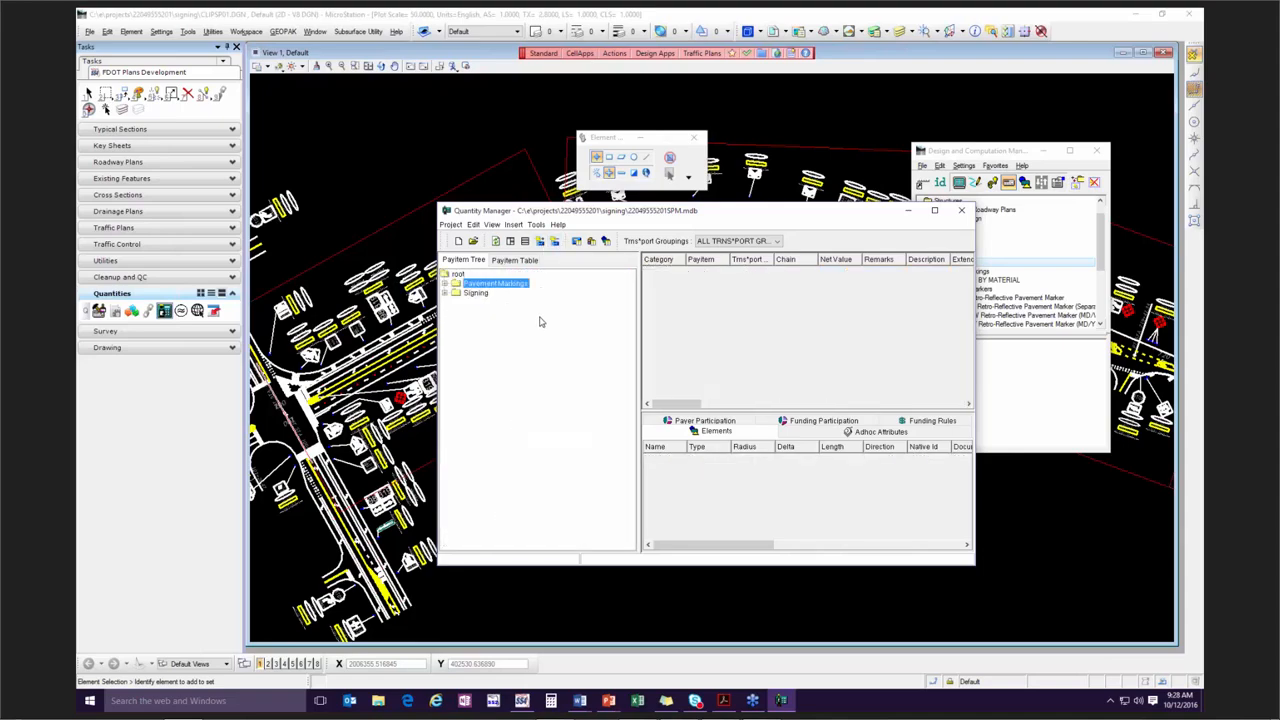
{"action": "left_click", "coordinate": [541, 243]}
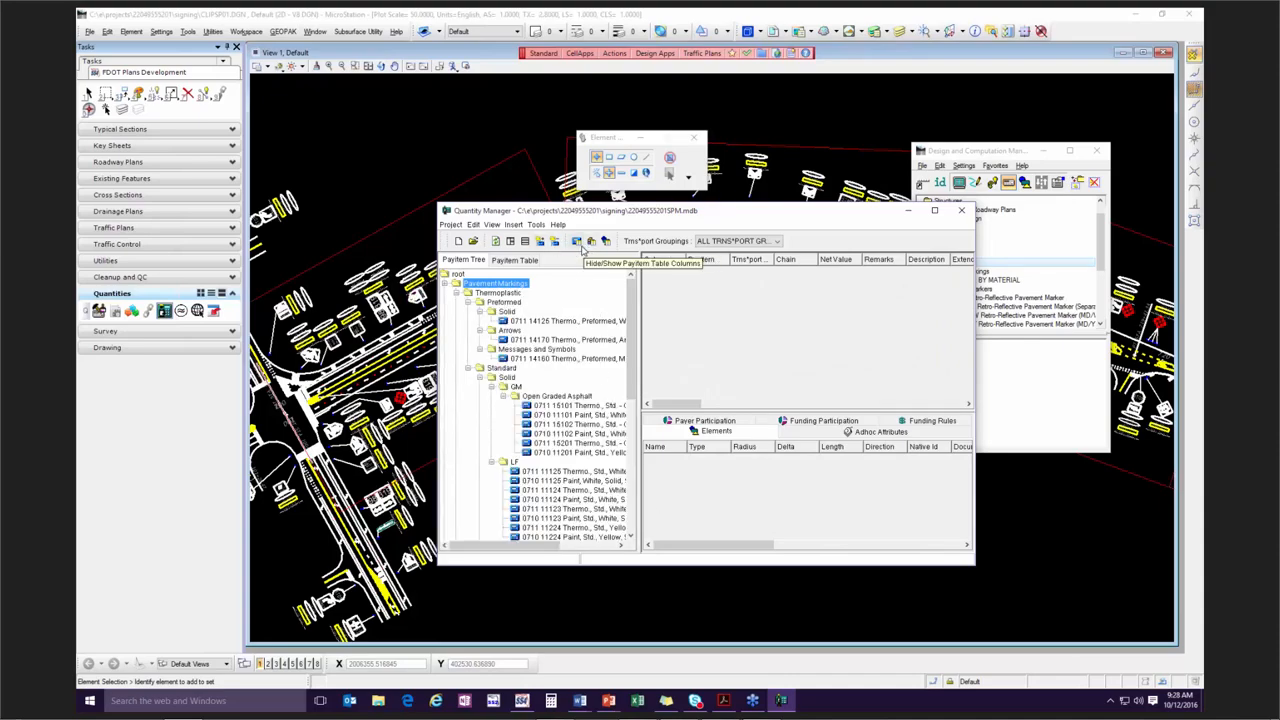
Look through the quantity records of open graded asphalt pay items 0710 11101, 0711 15101 and 0710 11102.
{"action": "left_click", "coordinate": [561, 414]}
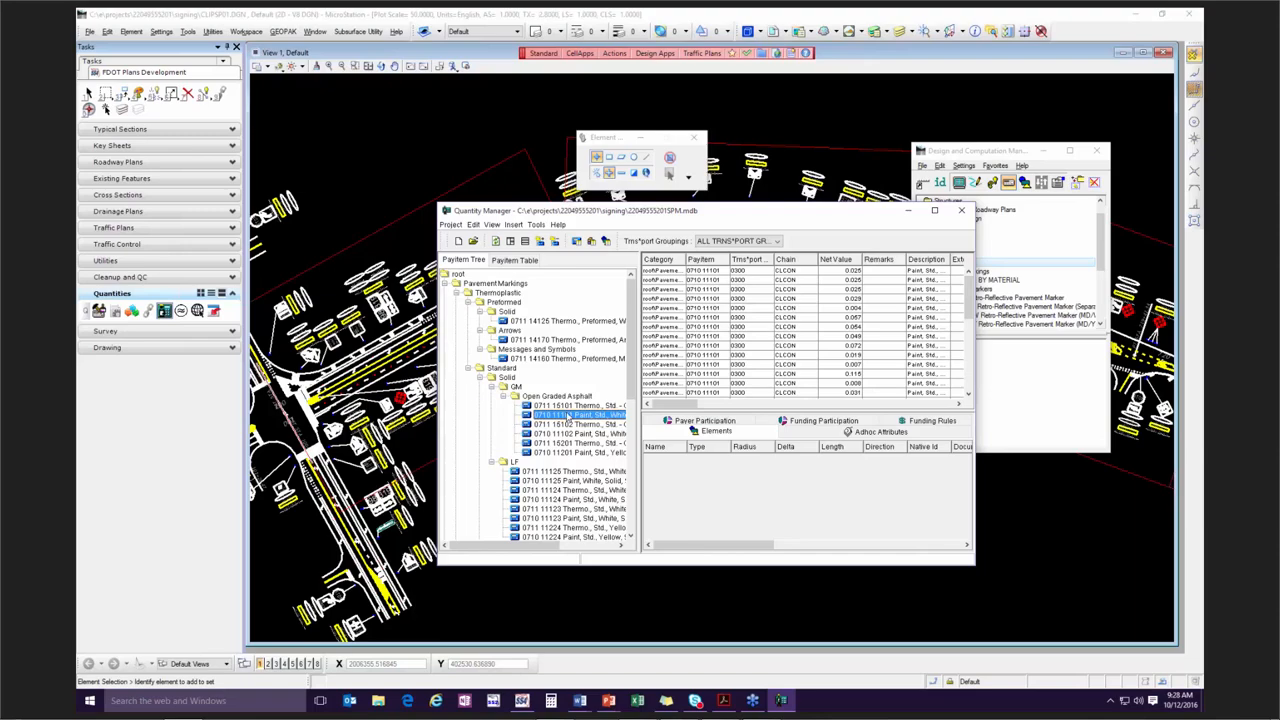
{"action": "left_click", "coordinate": [577, 406]}
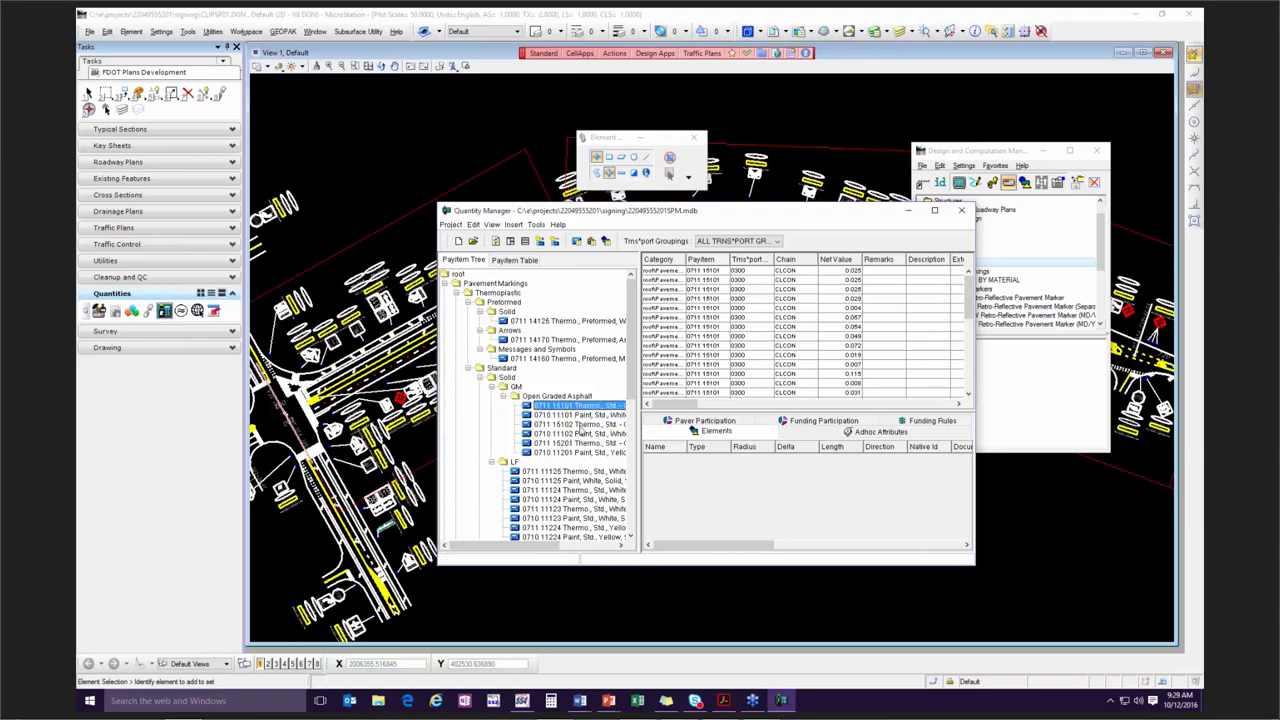
{"action": "left_click", "coordinate": [705, 338]}
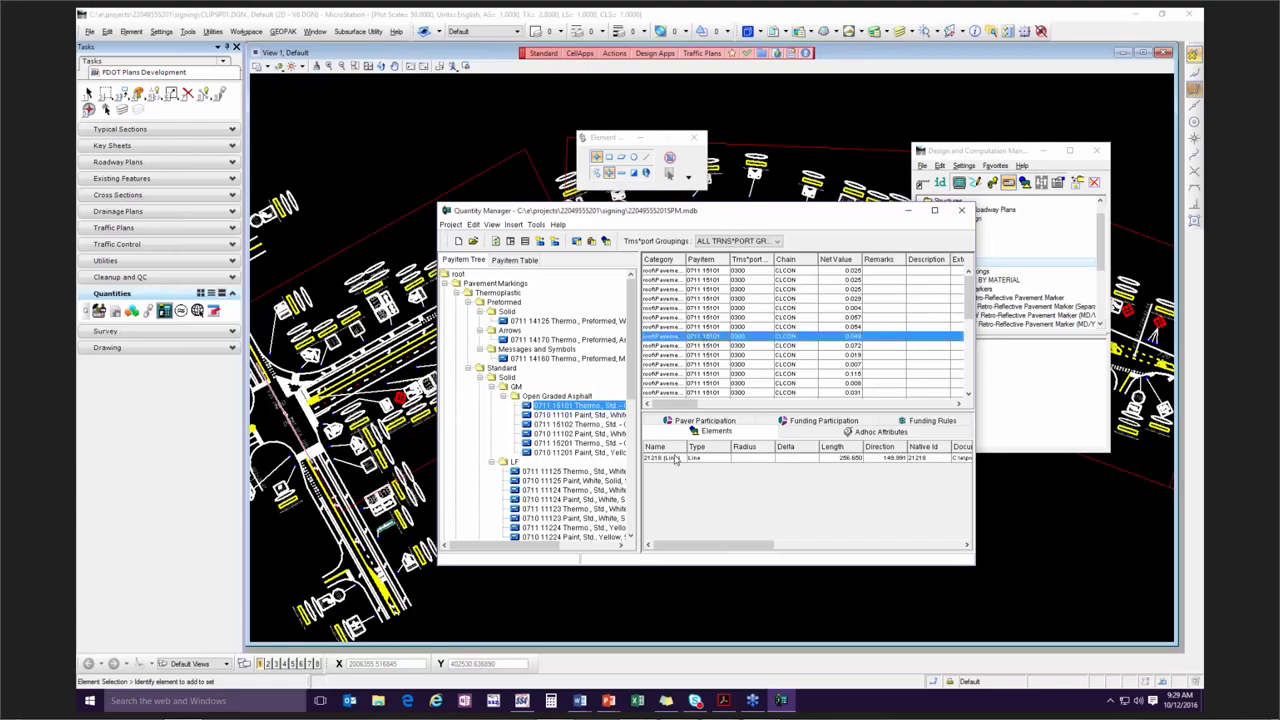
{"action": "left_click", "coordinate": [555, 435]}
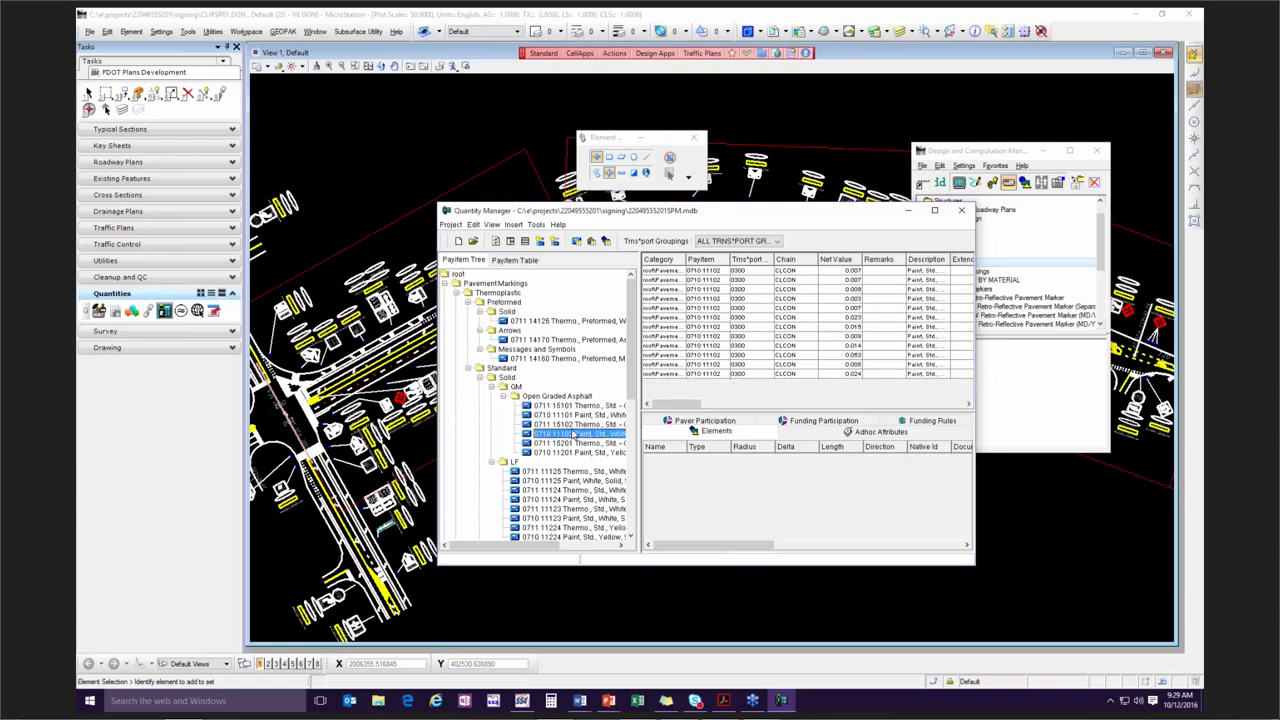
Examine the drawing elements behind several quantity records of pay item 0711 15102, ending on an arc record.
{"action": "left_click", "coordinate": [578, 427]}
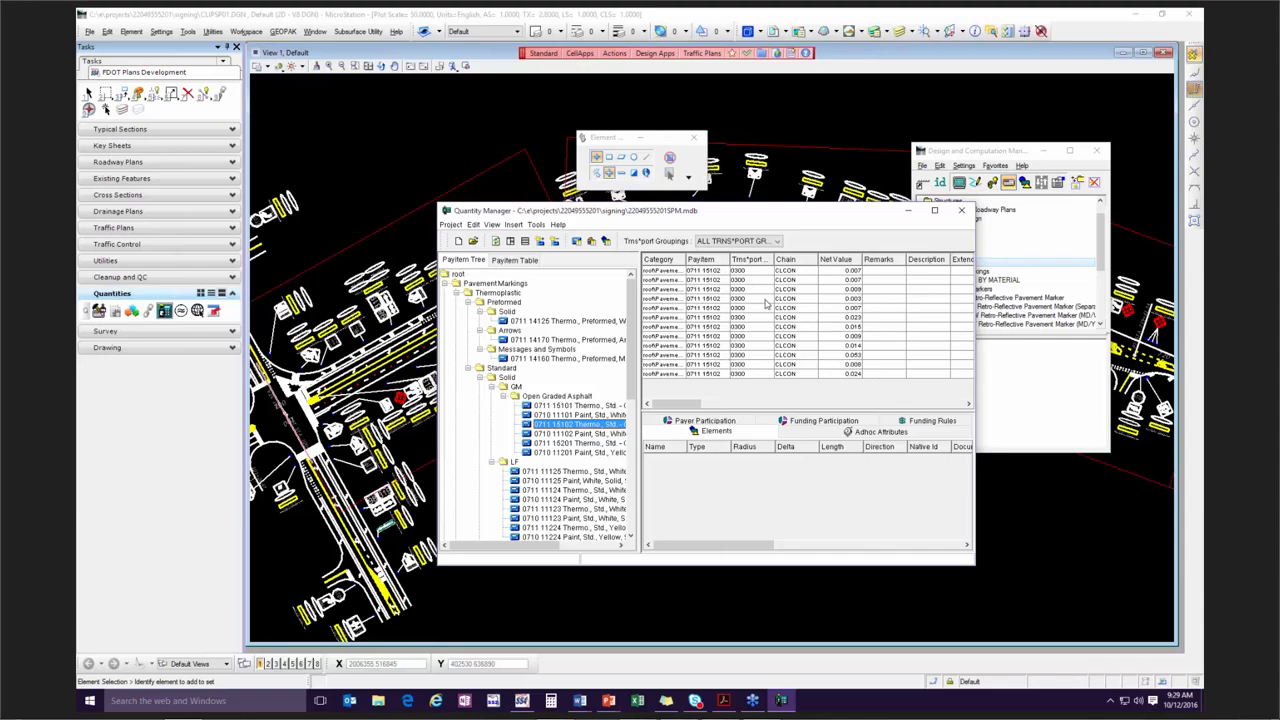
{"action": "left_click", "coordinate": [712, 271]}
{"action": "left_click", "coordinate": [716, 289]}
{"action": "left_click", "coordinate": [717, 308]}
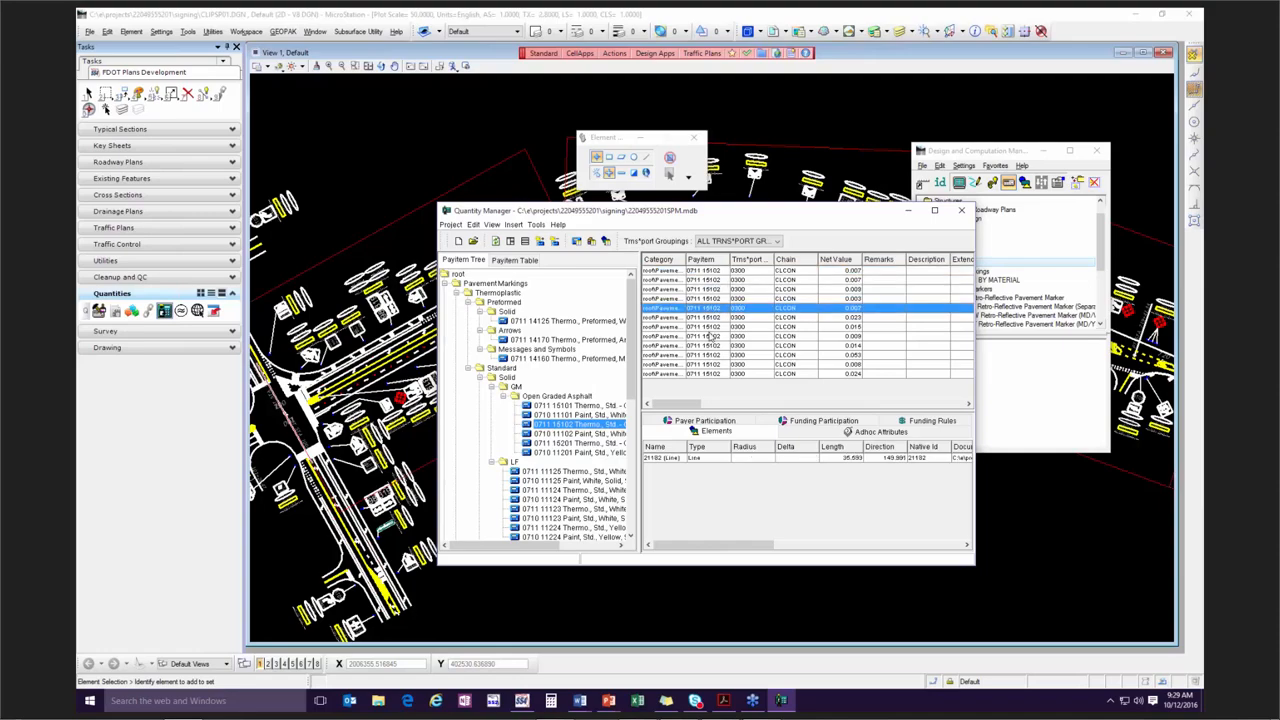
{"action": "left_click", "coordinate": [710, 337]}
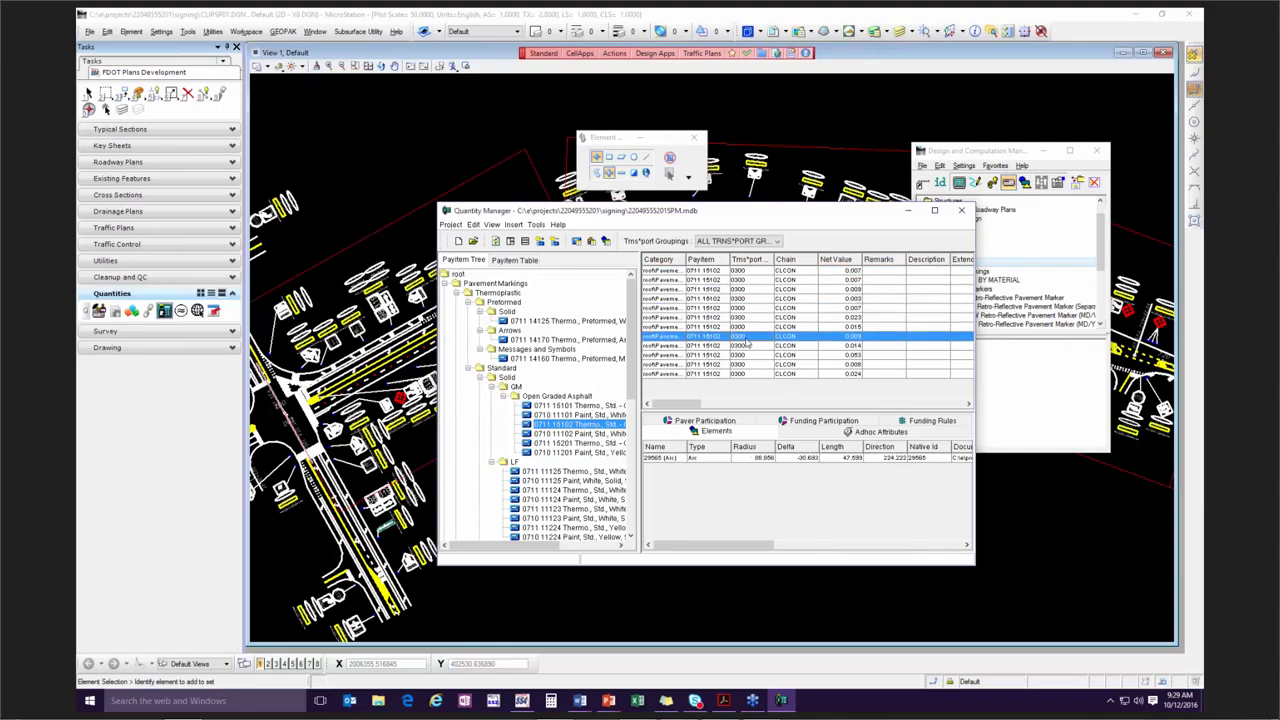
{"action": "left_click", "coordinate": [739, 298]}
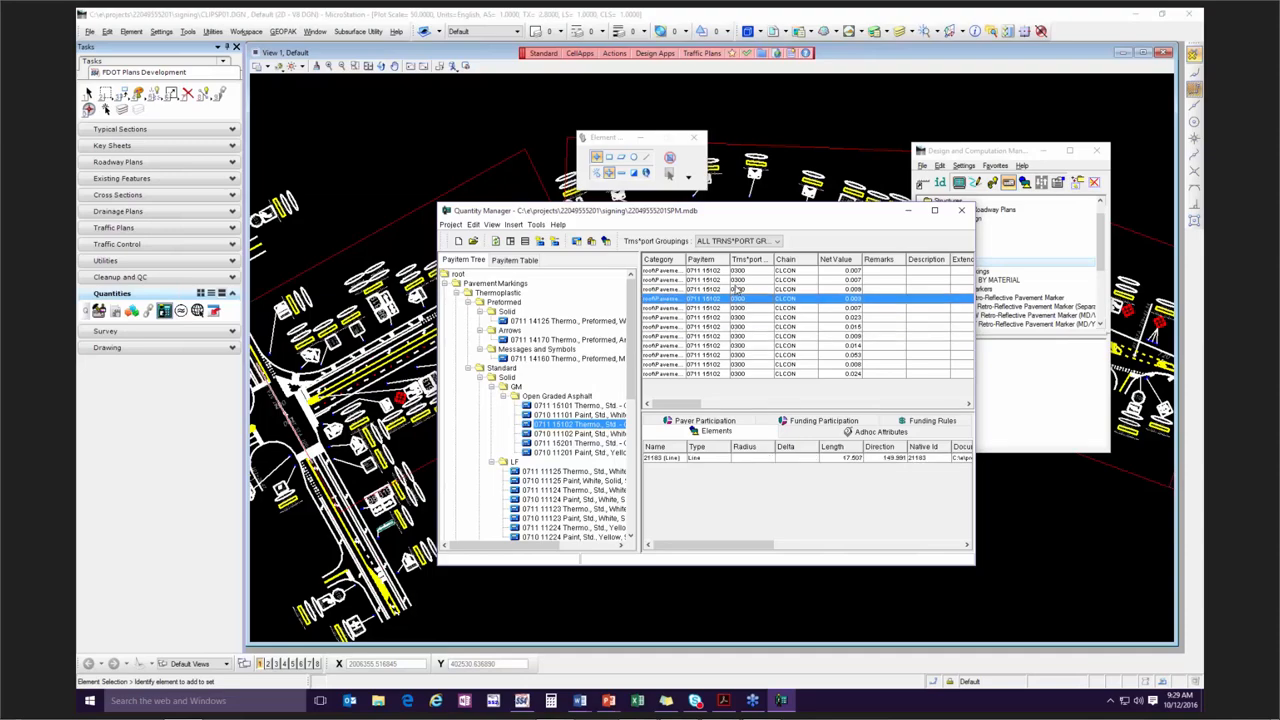
{"action": "left_click", "coordinate": [724, 337]}
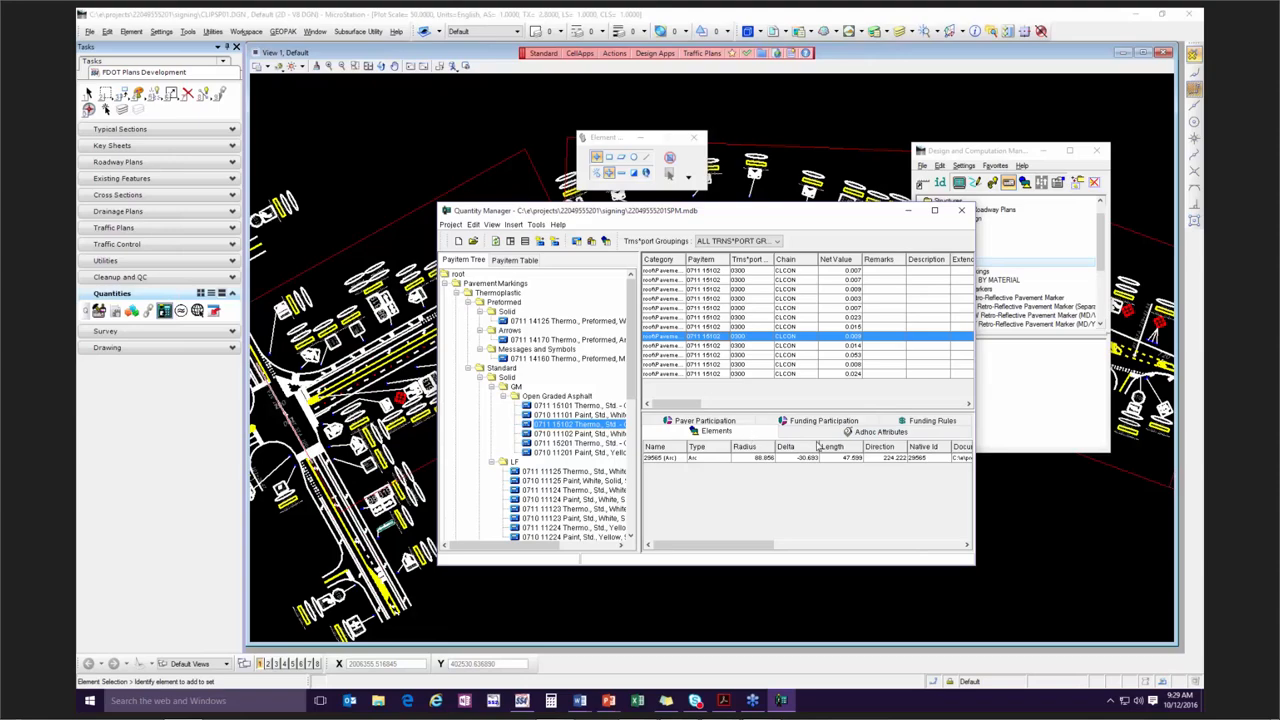
Review the arc record's adhoc attributes and element data, widening the Quantity Manager window, and return to the adhoc attributes.
{"action": "left_click", "coordinate": [871, 434]}
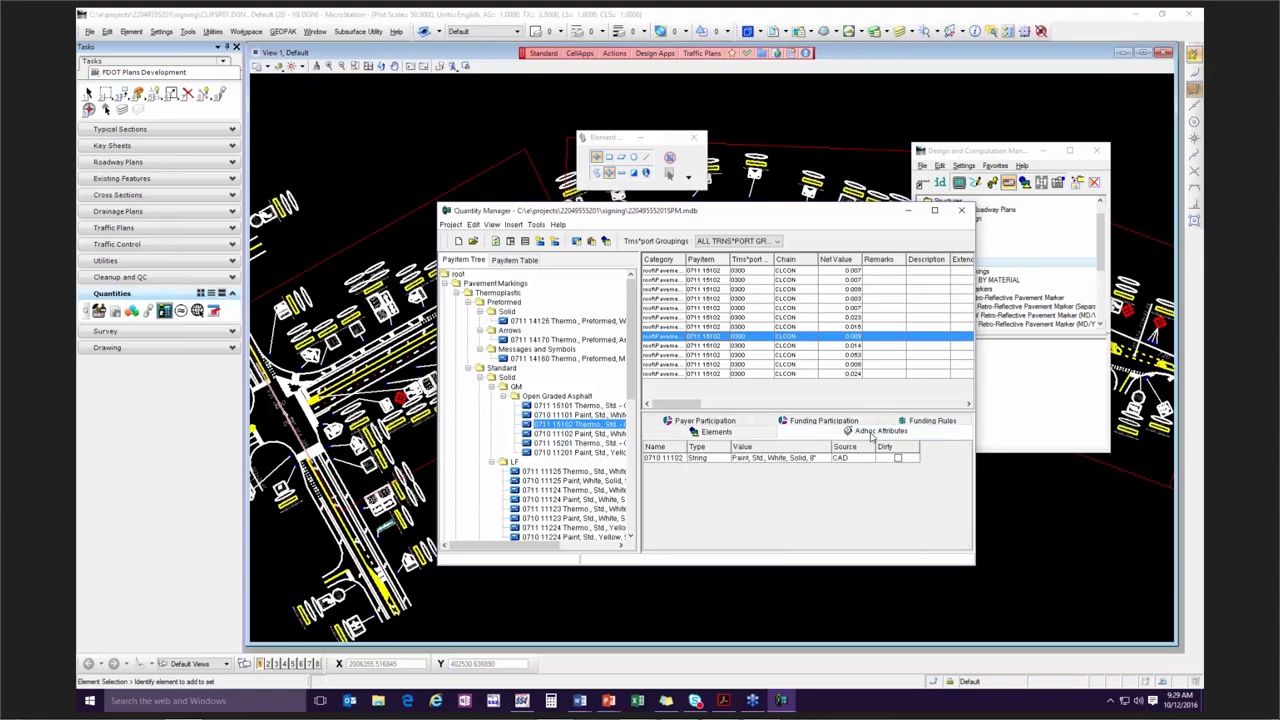
{"action": "left_click", "coordinate": [734, 436]}
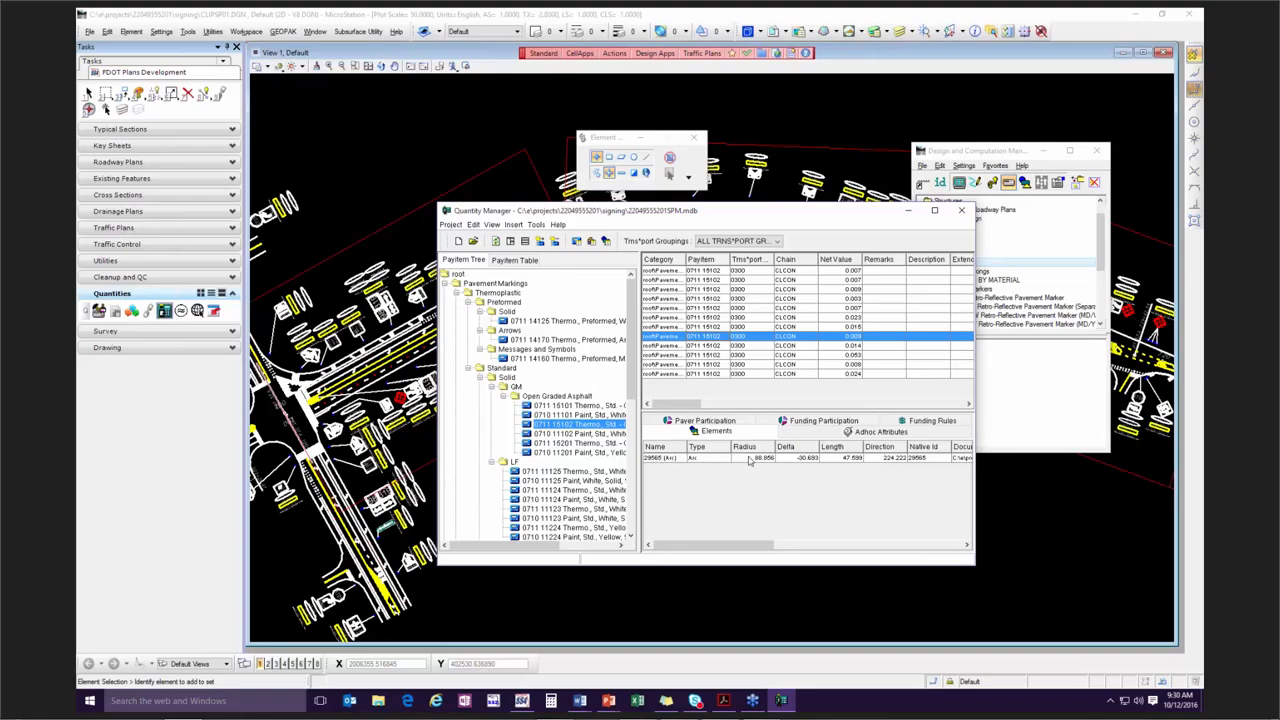
{"action": "left_click_drag", "start_coordinate": [975, 490], "coordinate": [1064, 488]}
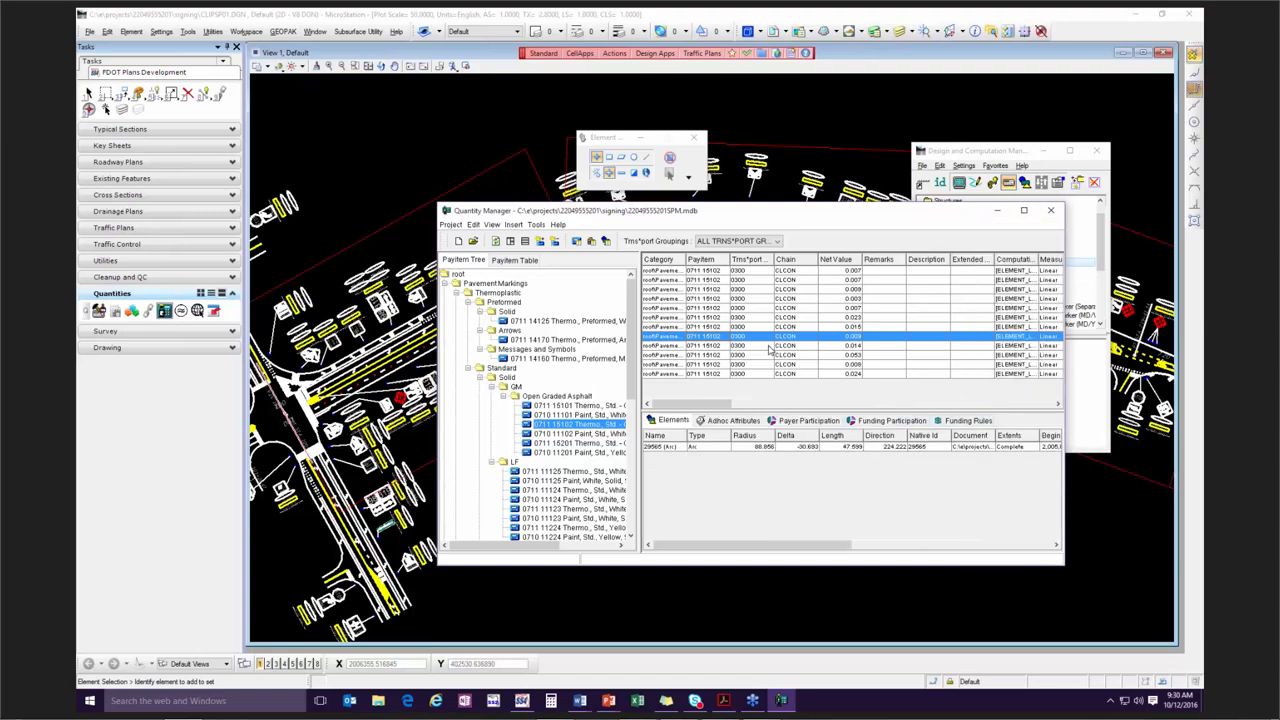
{"action": "left_click", "coordinate": [728, 420]}
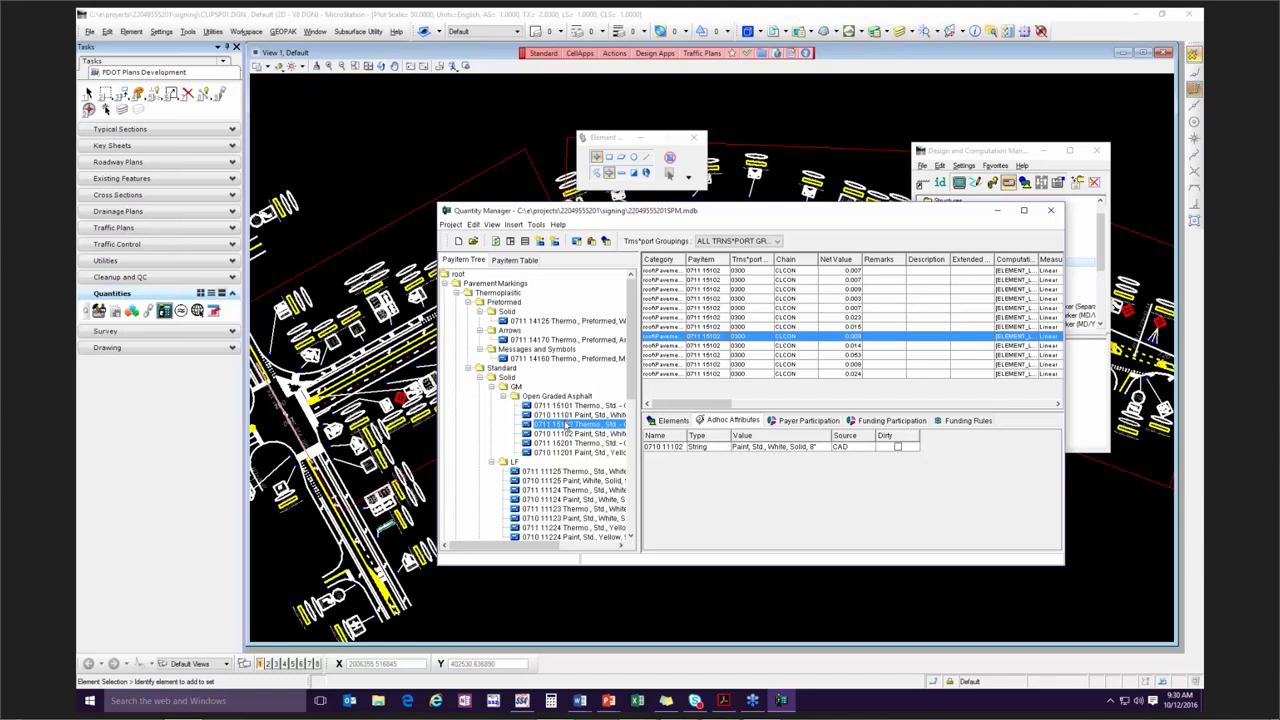
Widen the pay item tree and the Quantity Manager window, and move the window clear of the Design and Computation Manager.
{"action": "left_click_drag", "start_coordinate": [639, 441], "coordinate": [769, 449]}
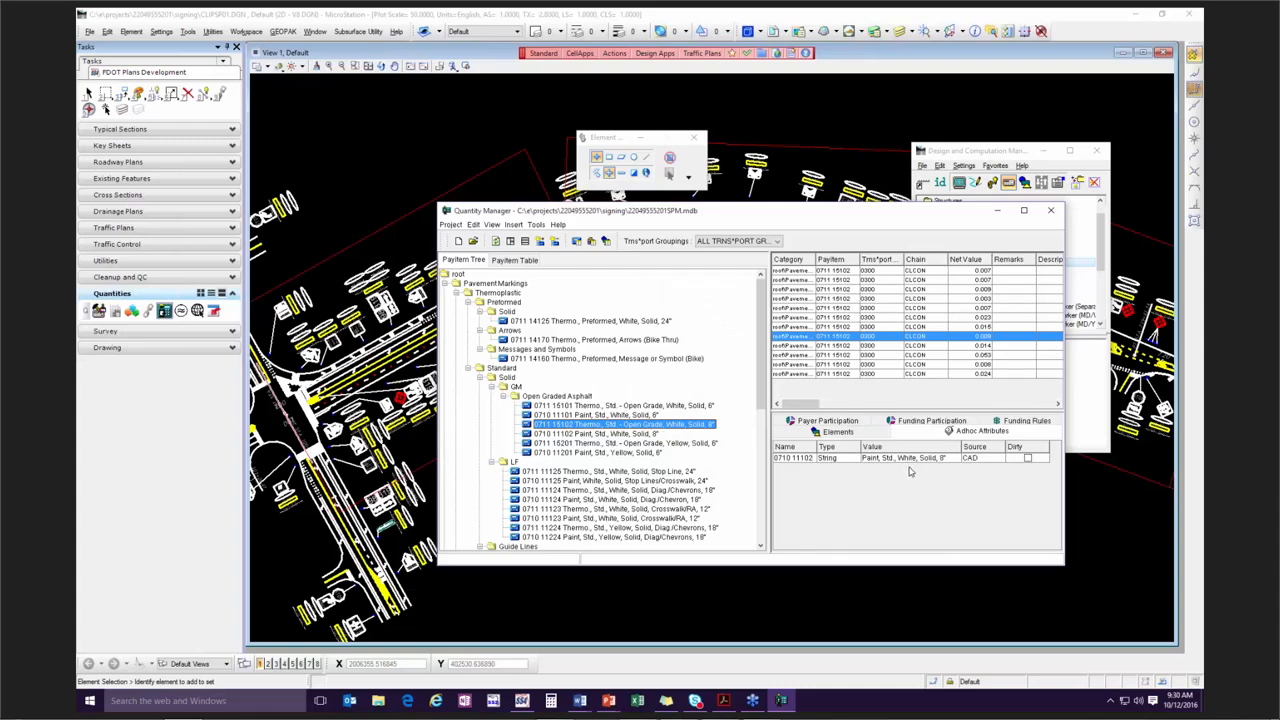
{"action": "left_click_drag", "start_coordinate": [768, 430], "coordinate": [676, 430]}
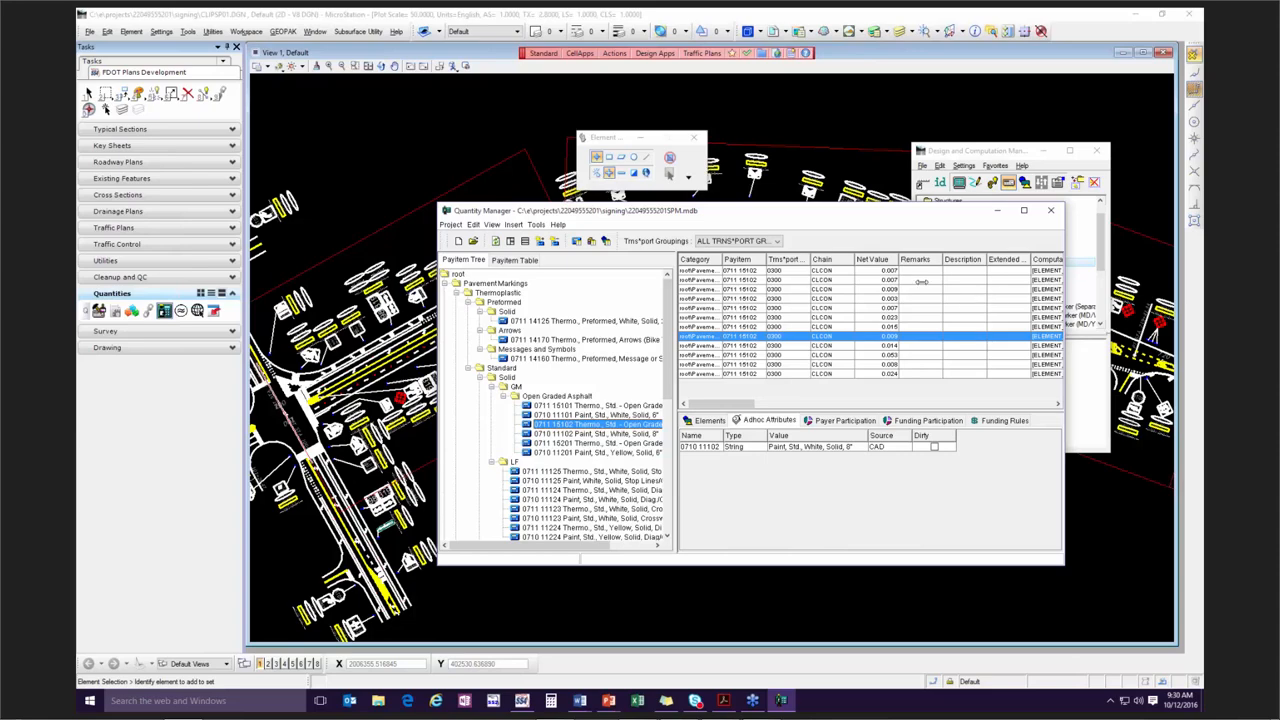
{"action": "left_click_drag", "start_coordinate": [1064, 325], "coordinate": [1200, 325]}
{"action": "left_click_drag", "start_coordinate": [754, 210], "coordinate": [450, 179]}
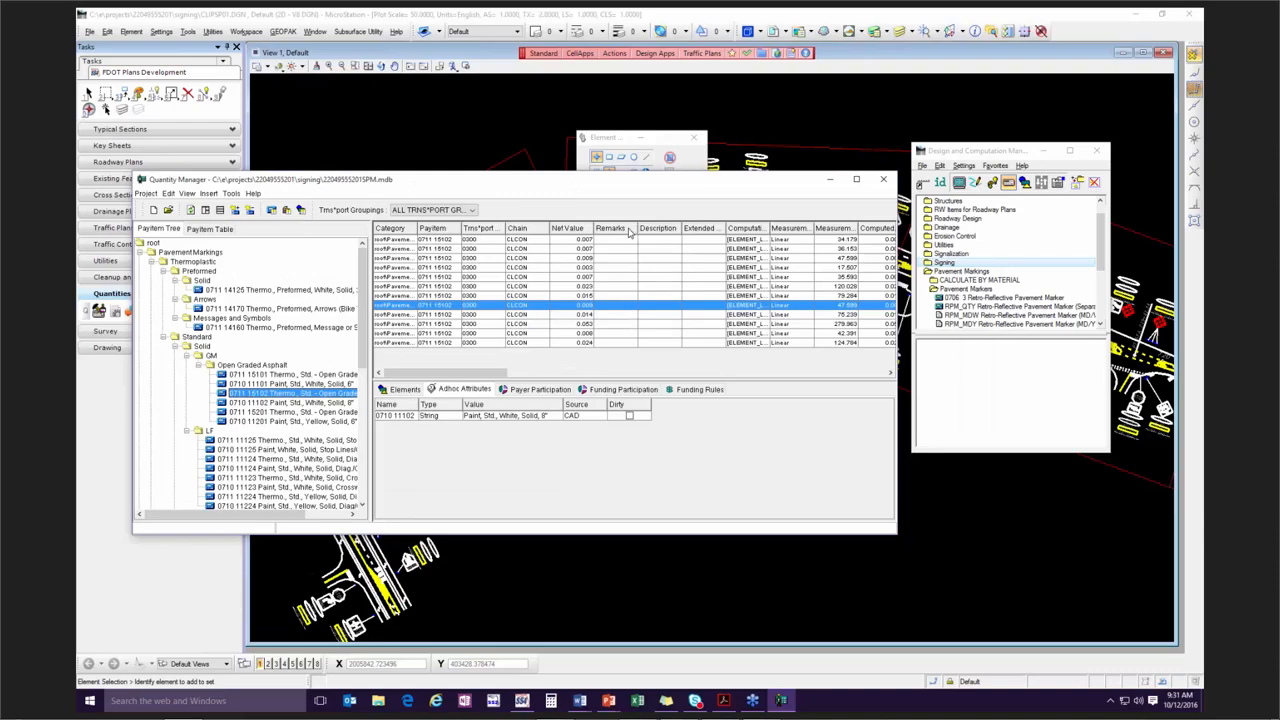
Hide the Category, Remarks, Description, Extended Description, Measurement Value, Computed Value and Dirty columns in the quantity table.
{"action": "right_click", "coordinate": [629, 230]}
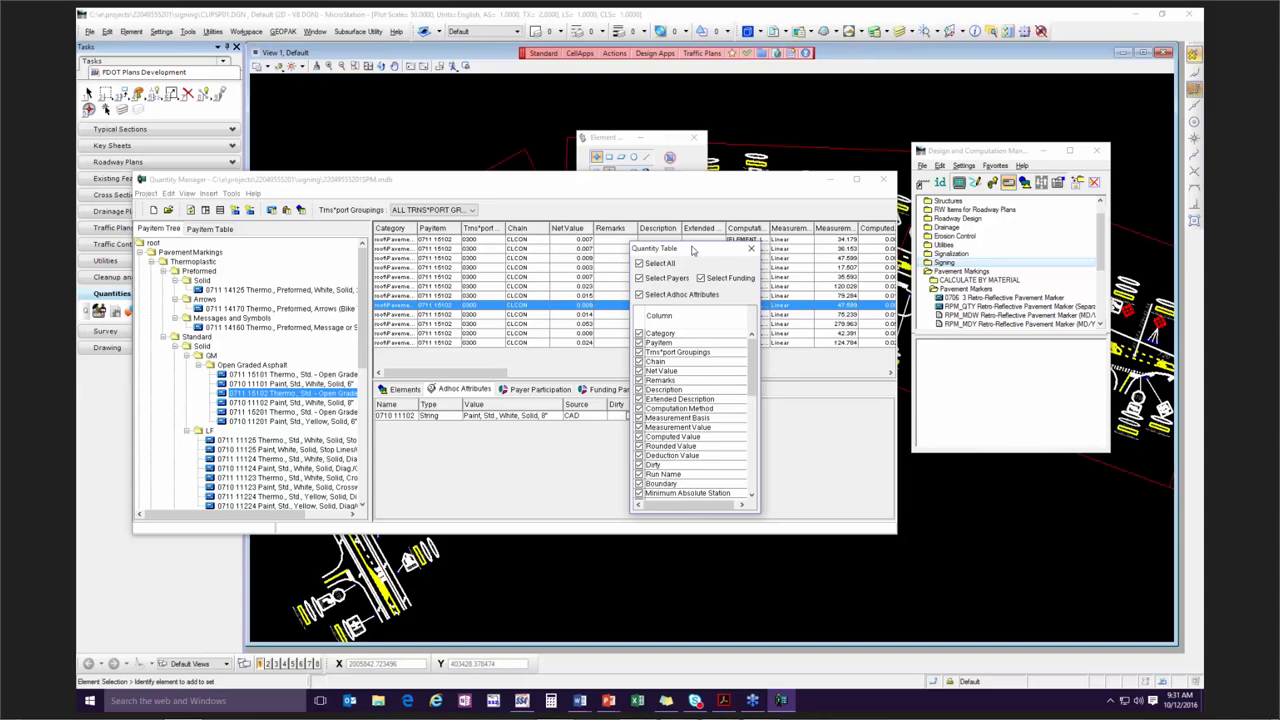
{"action": "left_click_drag", "start_coordinate": [688, 253], "coordinate": [678, 216]}
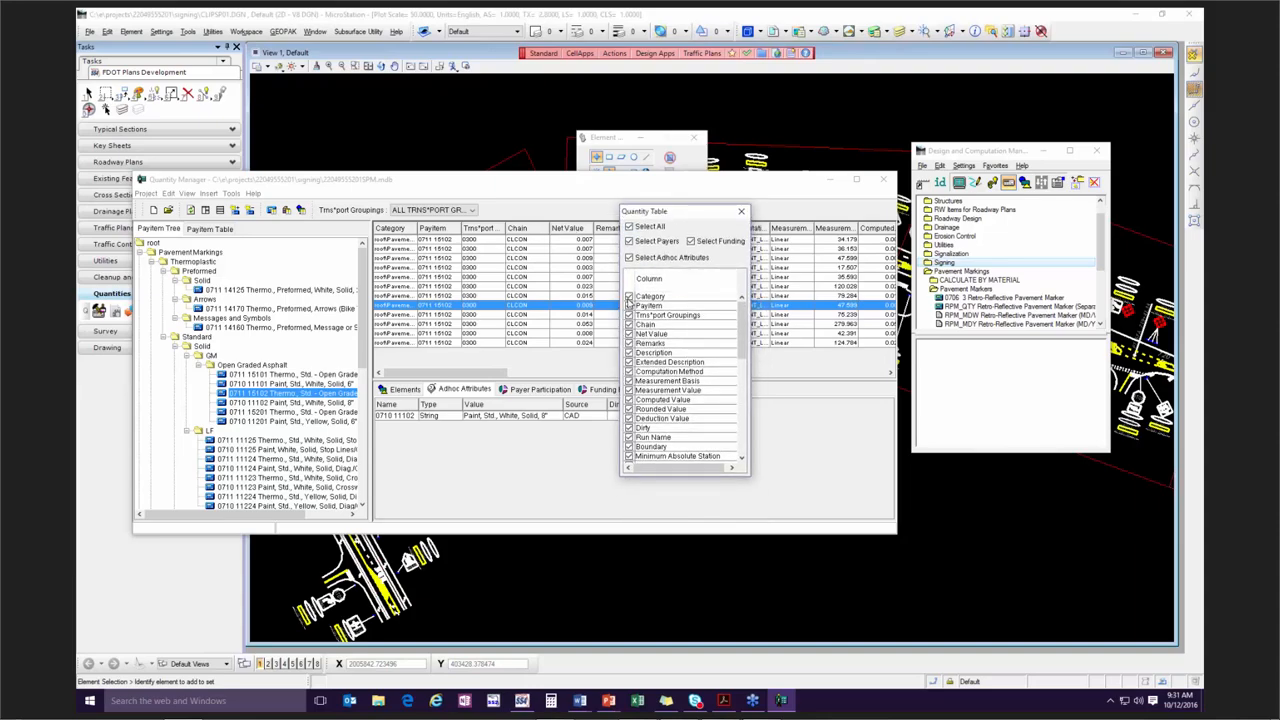
{"action": "left_click", "coordinate": [629, 297]}
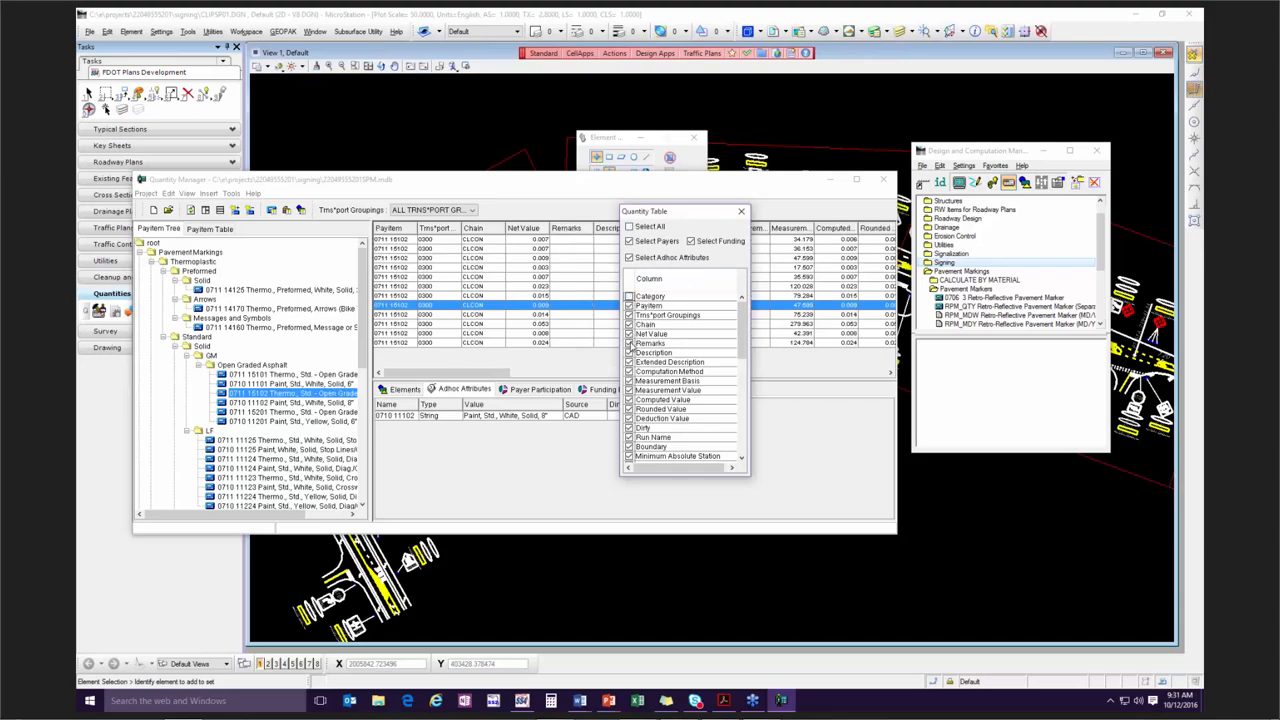
{"action": "left_click", "coordinate": [629, 343]}
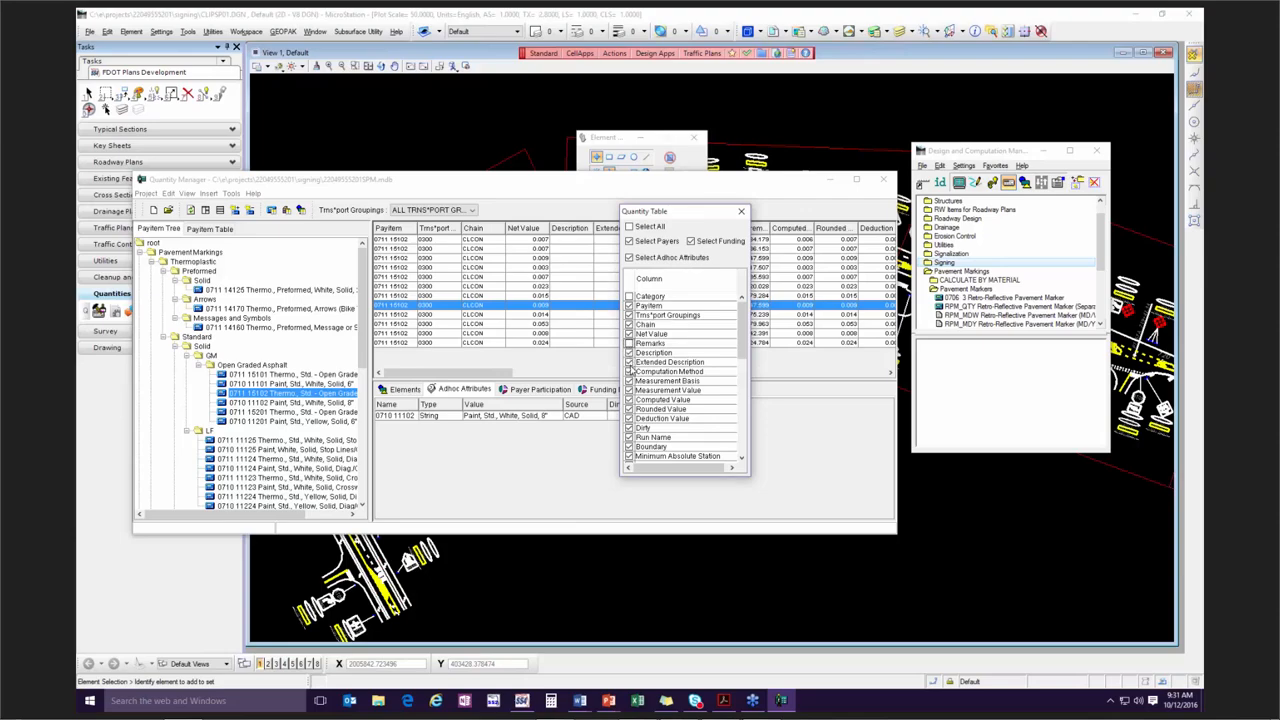
{"action": "left_click", "coordinate": [629, 352]}
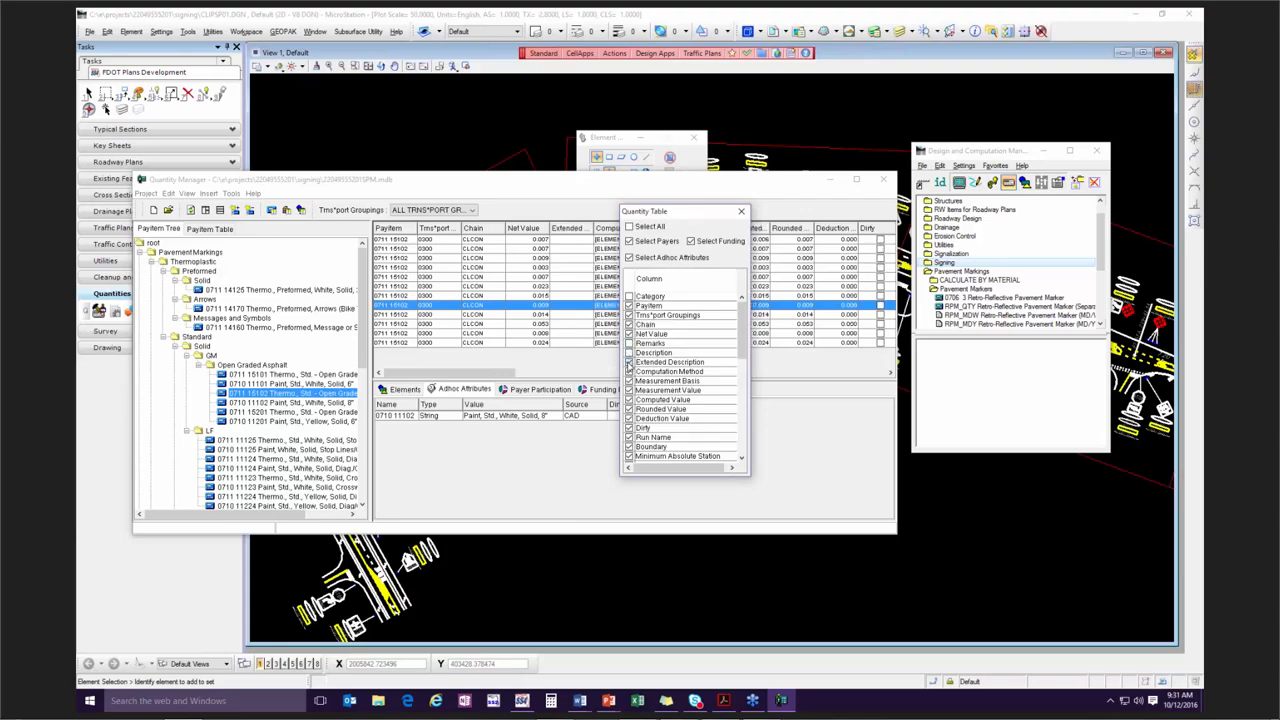
{"action": "left_click", "coordinate": [629, 362]}
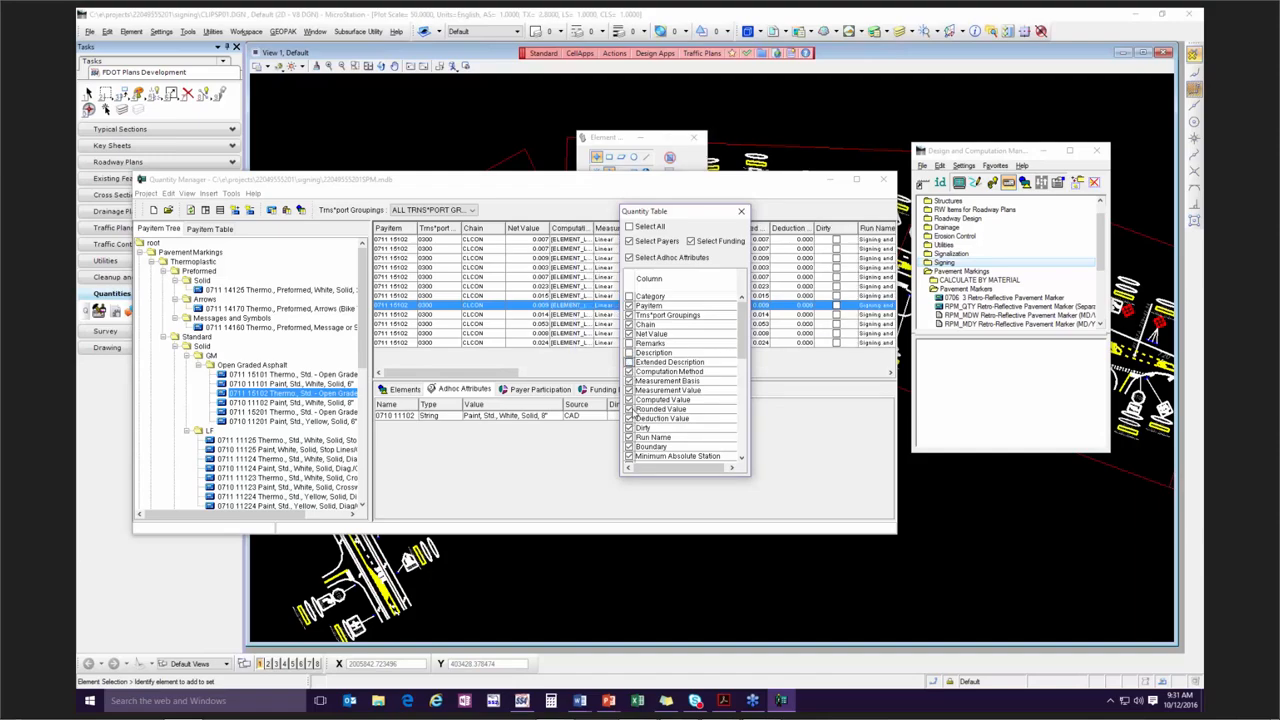
{"action": "left_click", "coordinate": [630, 408]}
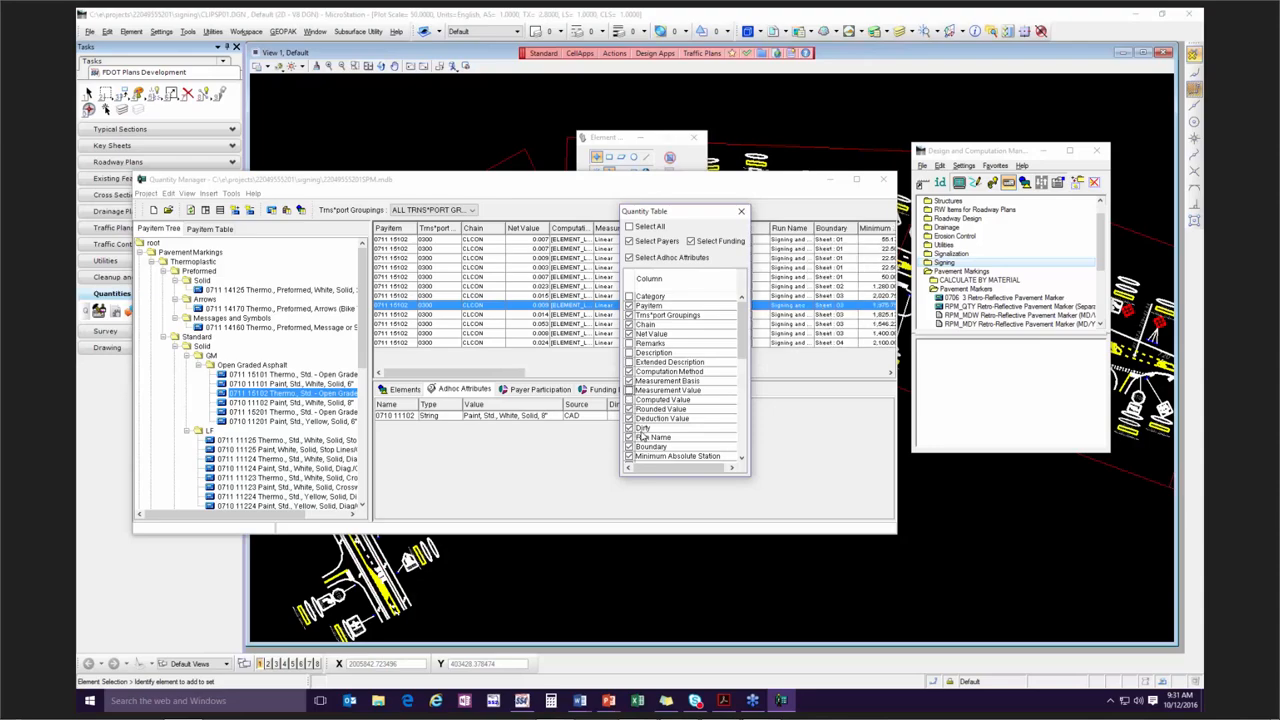
{"action": "left_click", "coordinate": [630, 437]}
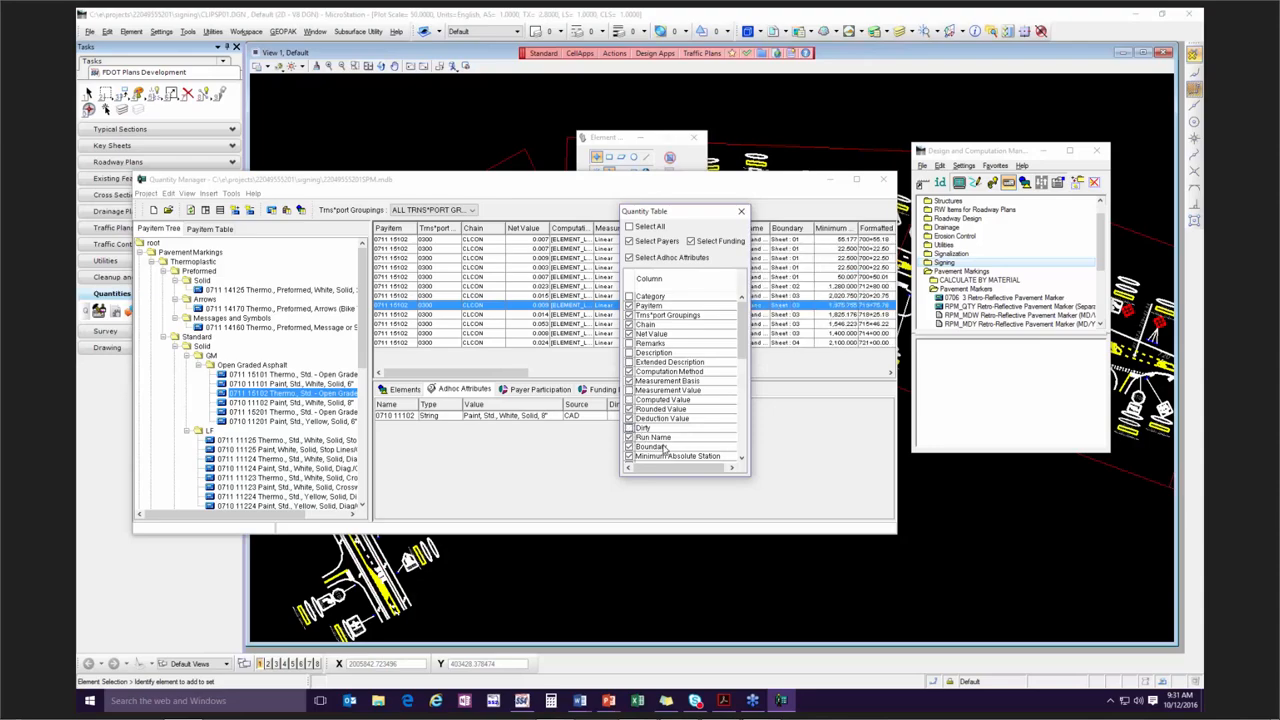
{"action": "left_click_drag", "start_coordinate": [680, 214], "coordinate": [564, 346]}
{"action": "left_click", "coordinate": [625, 345]}
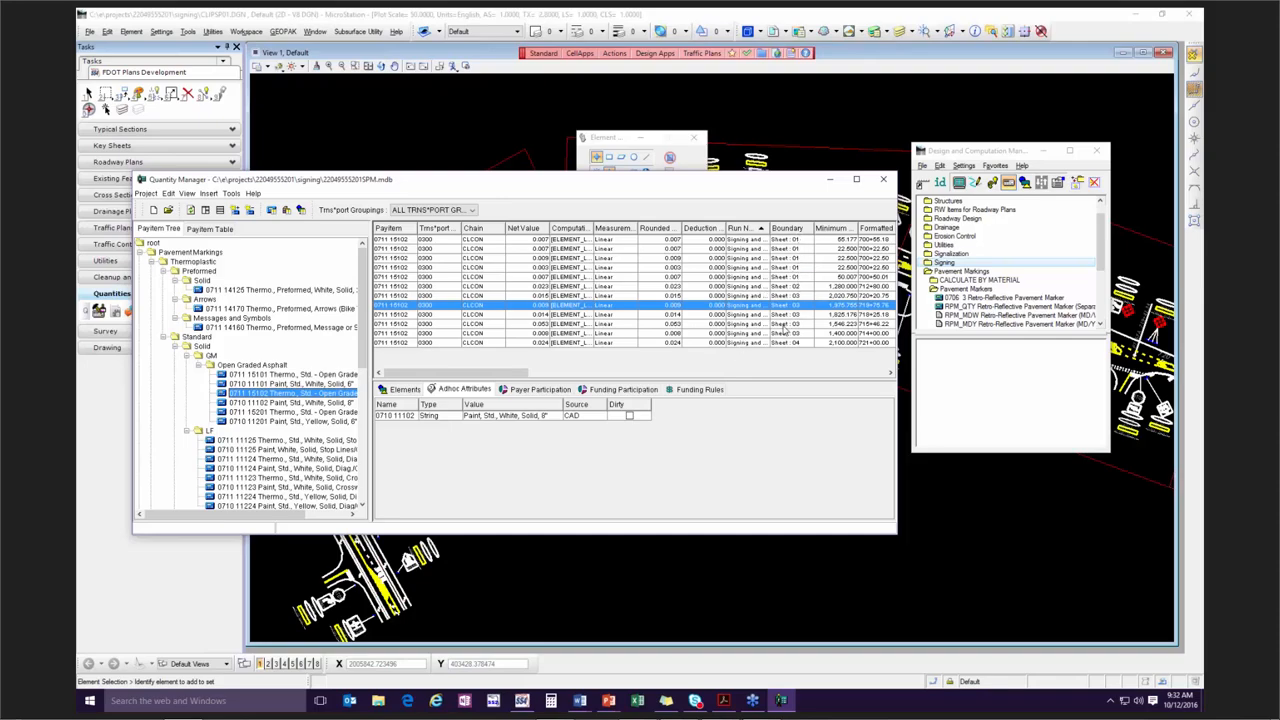
Go through the Sheet 01 records of pay item 0711 15102 and select them all together.
{"action": "left_click", "coordinate": [797, 241]}
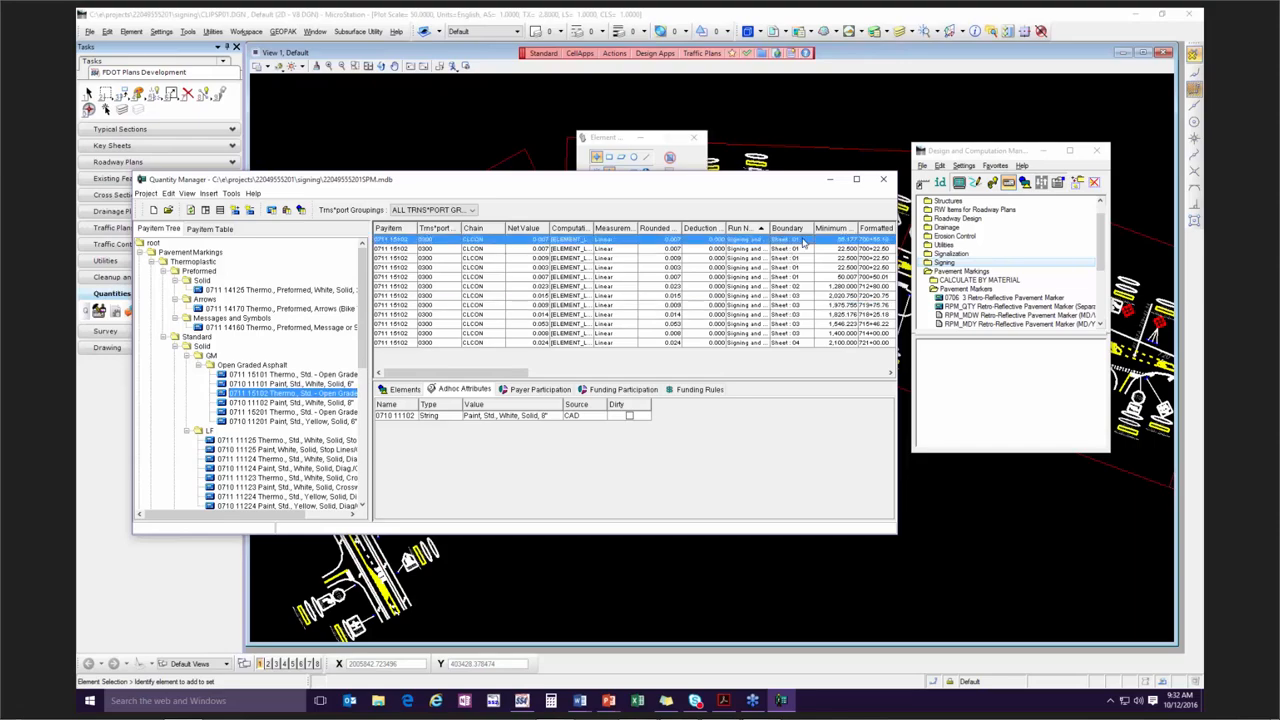
{"action": "left_click", "coordinate": [803, 249]}
{"action": "left_click", "coordinate": [804, 258]}
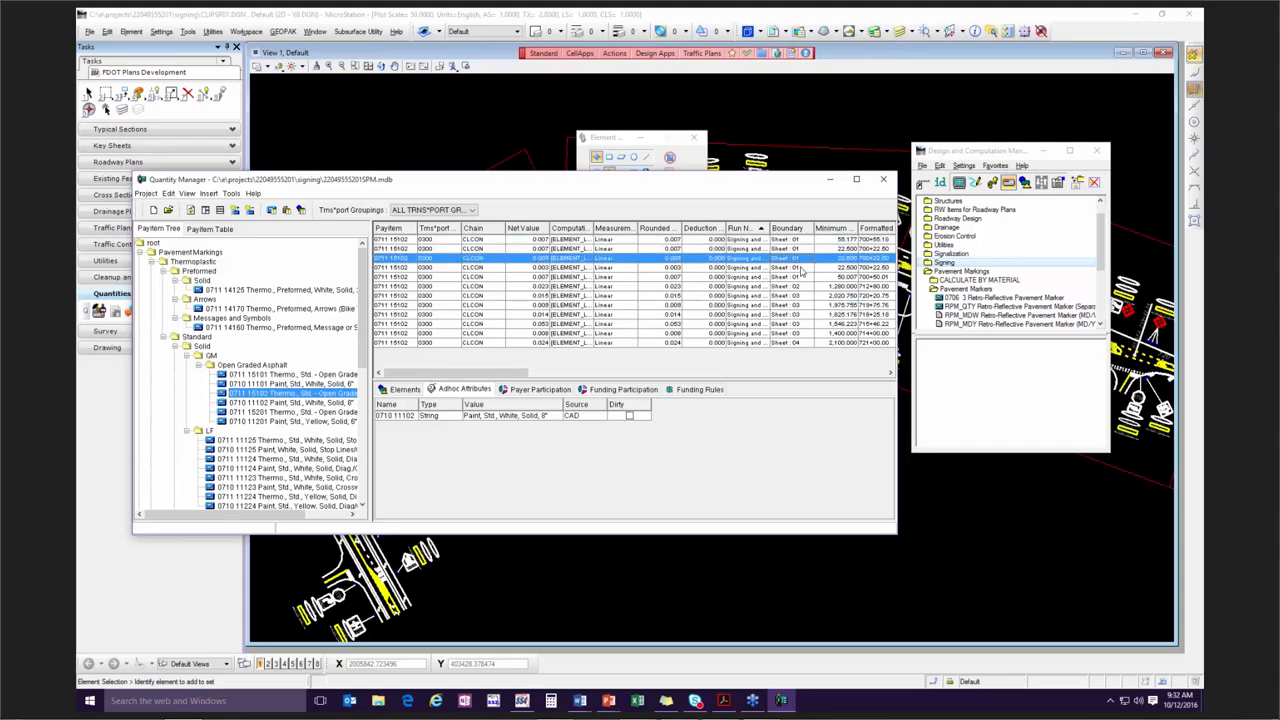
{"action": "left_click", "coordinate": [802, 276]}
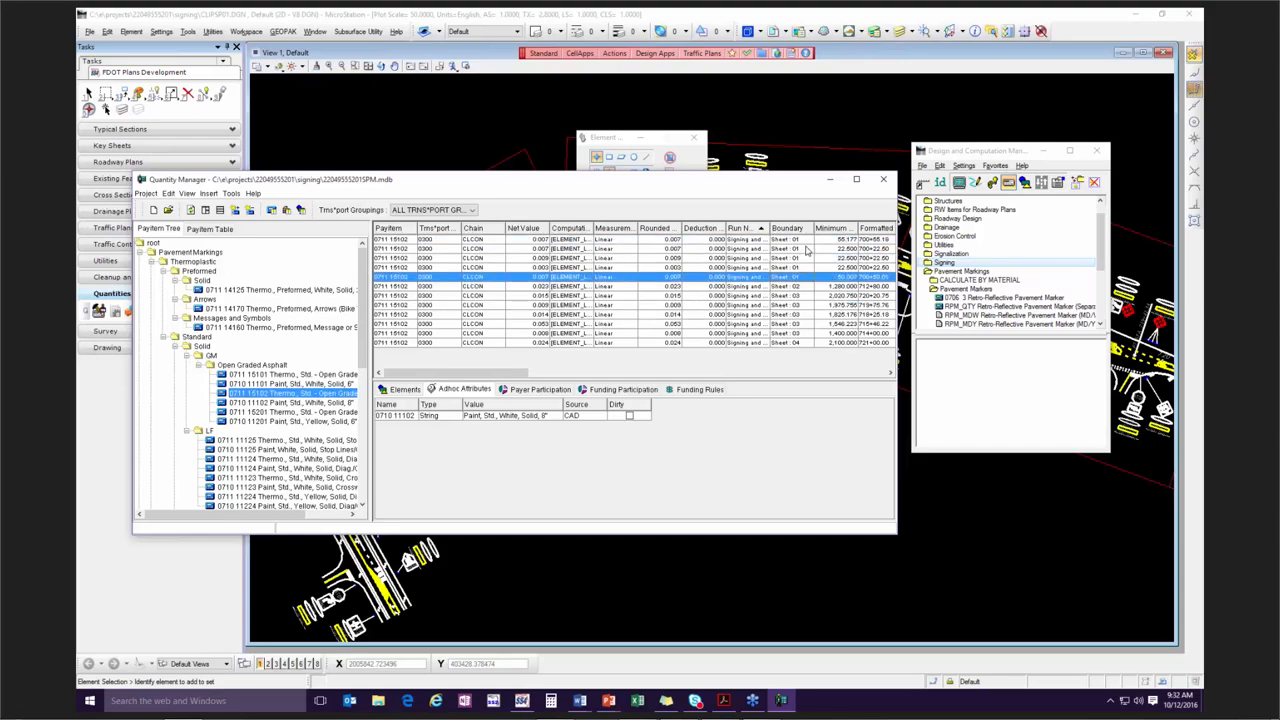
{"action": "left_click", "coordinate": [809, 242], "text": "shift"}
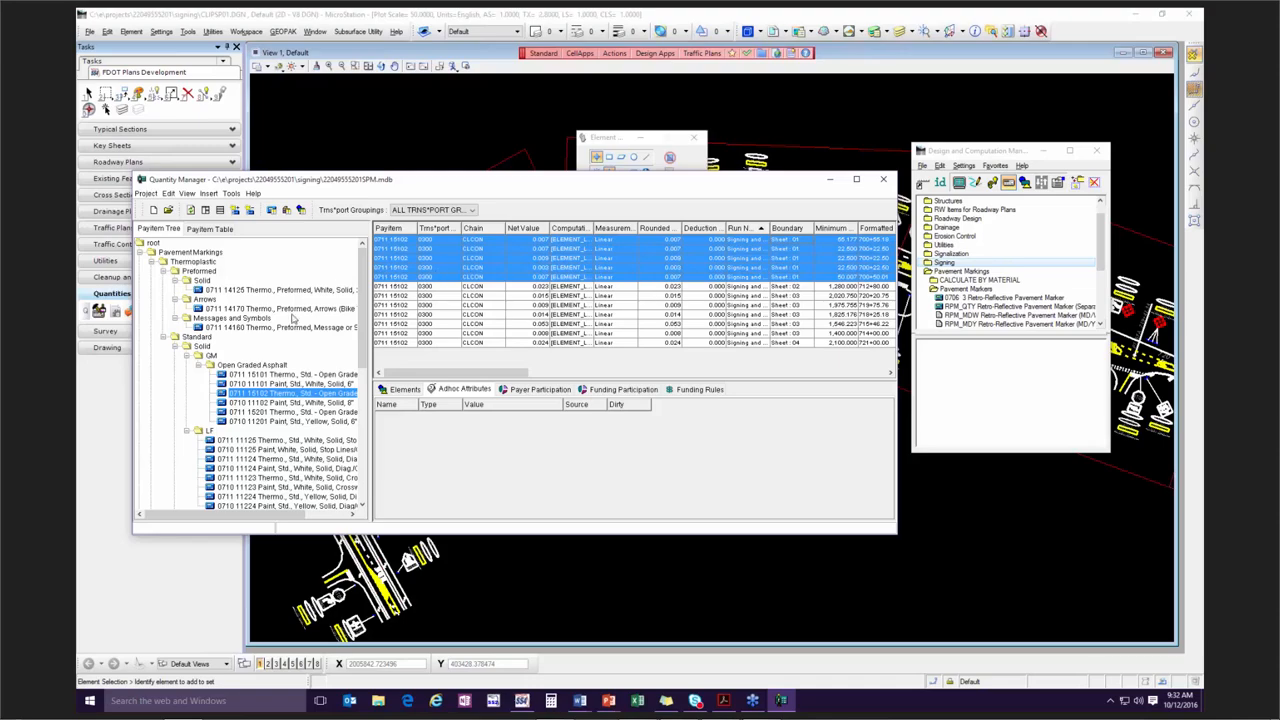
Highlight the Sheet 02 record, the group of Sheet 03 records and the Sheet 04 record in turn.
{"action": "left_click", "coordinate": [808, 287]}
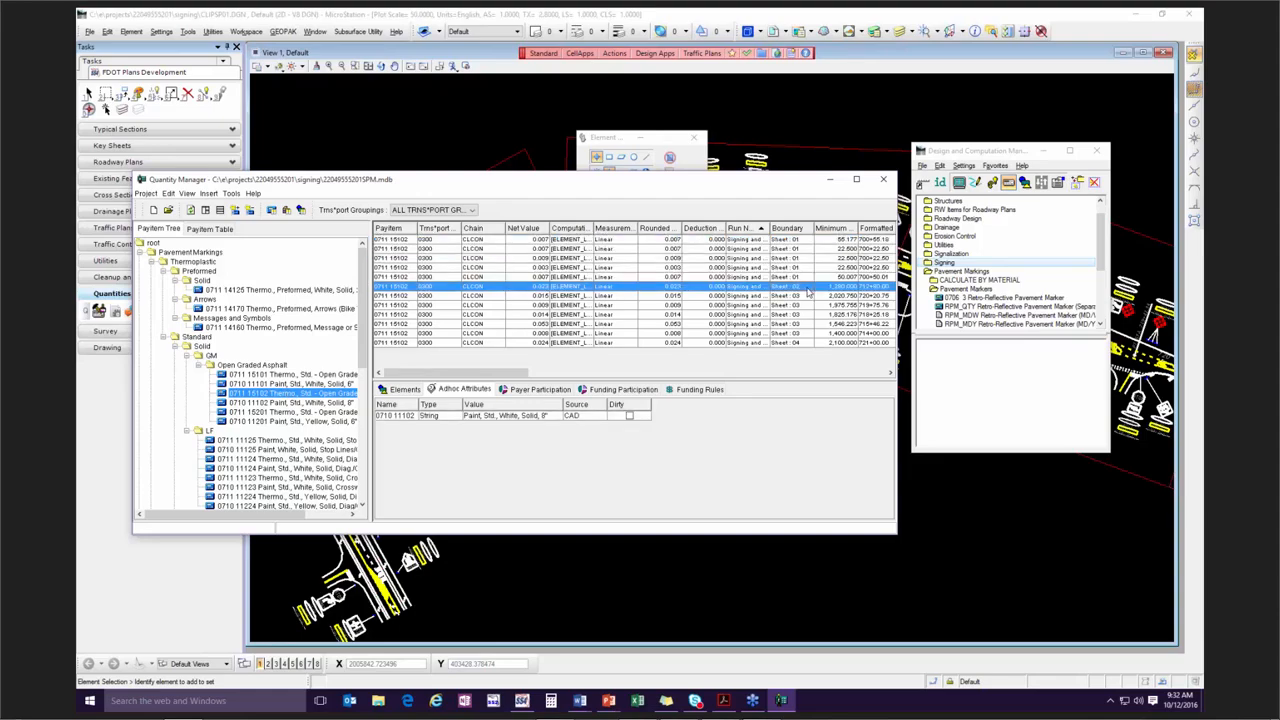
{"action": "left_click", "coordinate": [808, 298]}
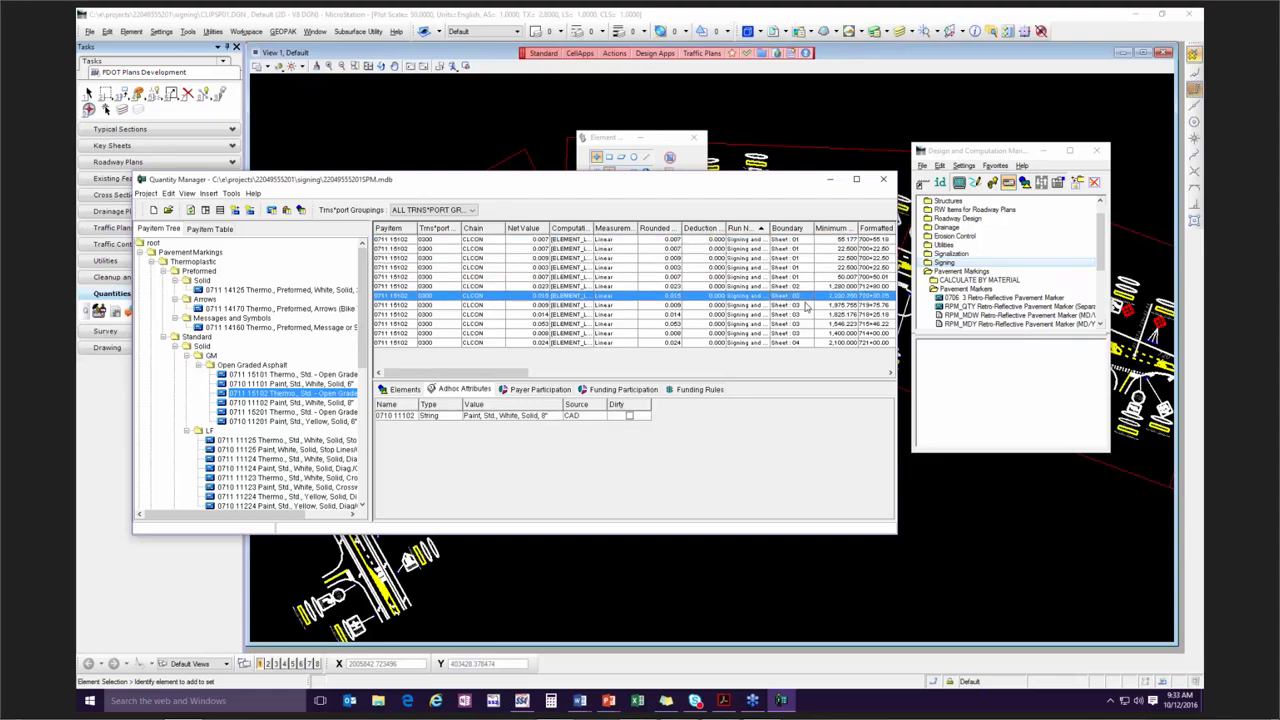
{"action": "left_click", "coordinate": [806, 333], "text": "shift"}
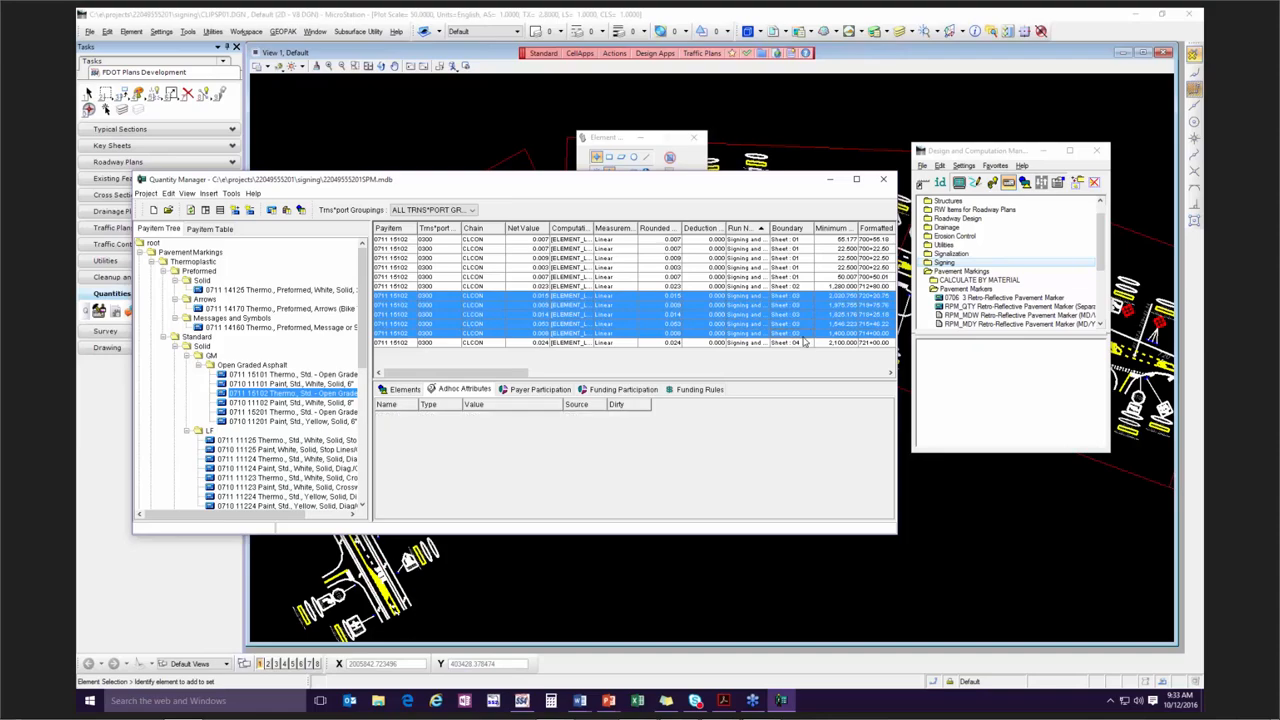
{"action": "left_click", "coordinate": [803, 343]}
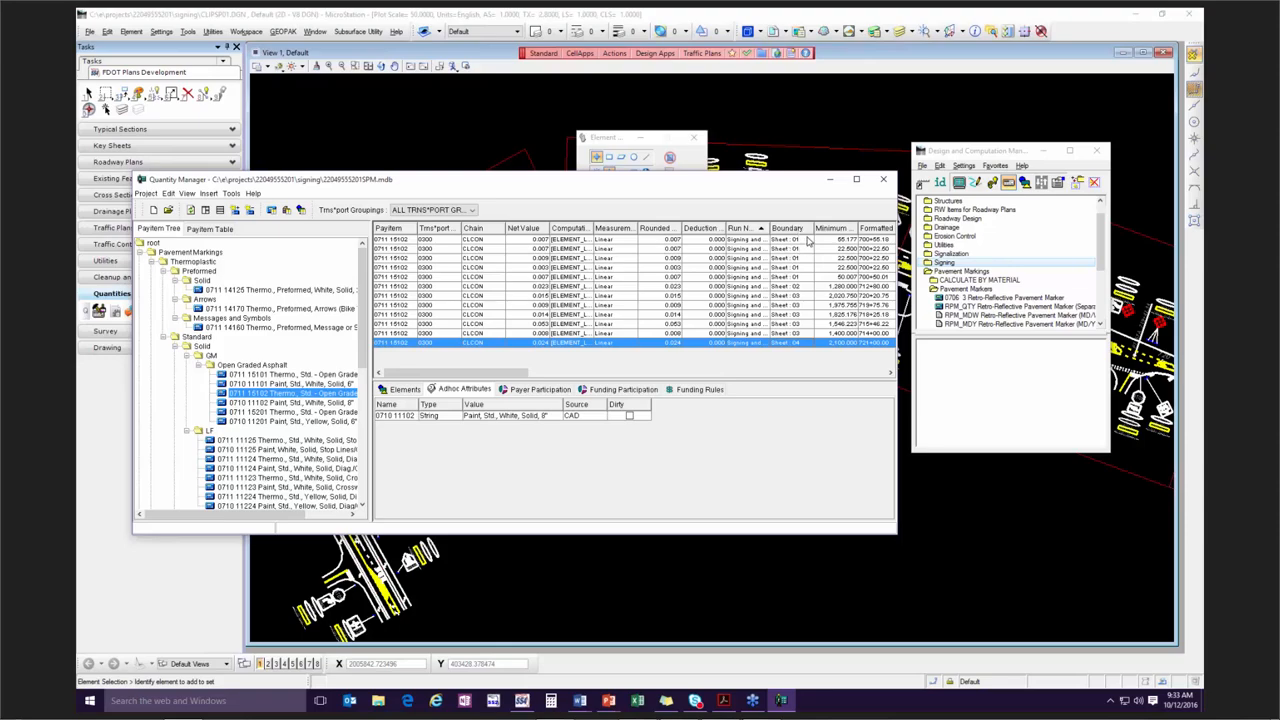
Recheck individual Sheet 01 records of pay item 0711 15102 against their adhoc attributes.
{"action": "left_click", "coordinate": [806, 240], "text": "shift"}
{"action": "left_click", "coordinate": [806, 240]}
{"action": "left_click", "coordinate": [806, 250]}
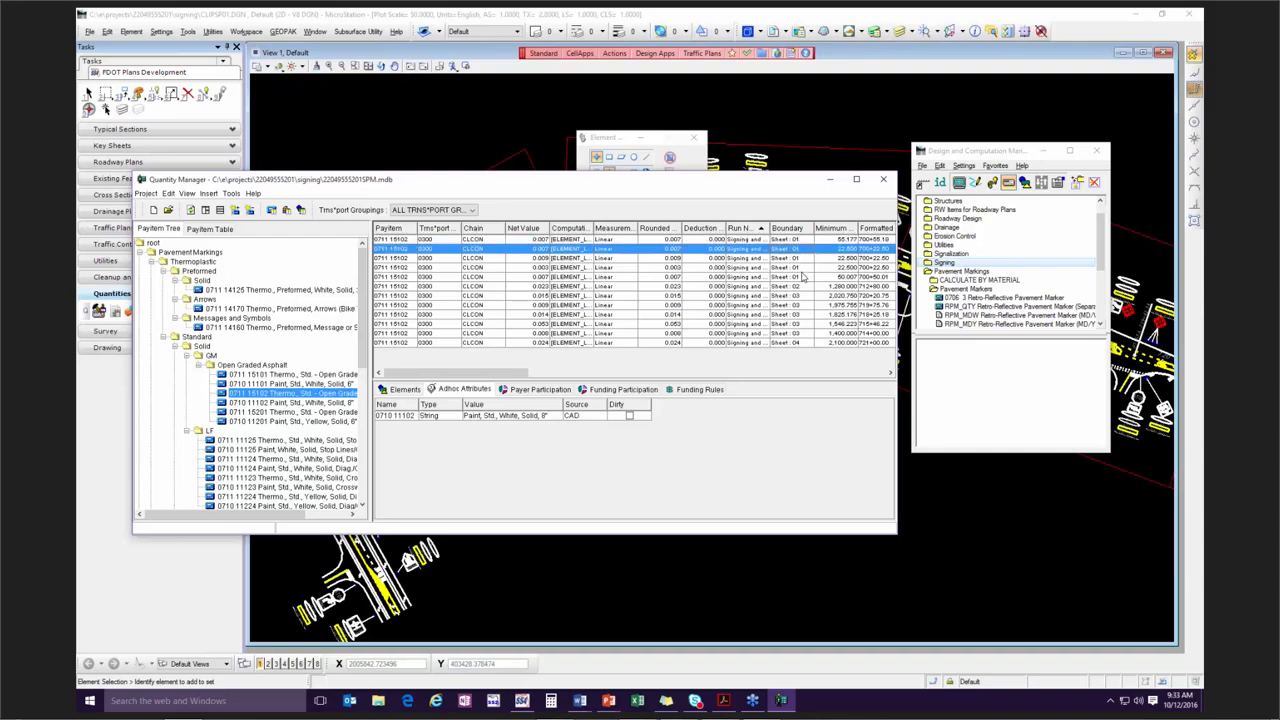
{"action": "left_click", "coordinate": [804, 268]}
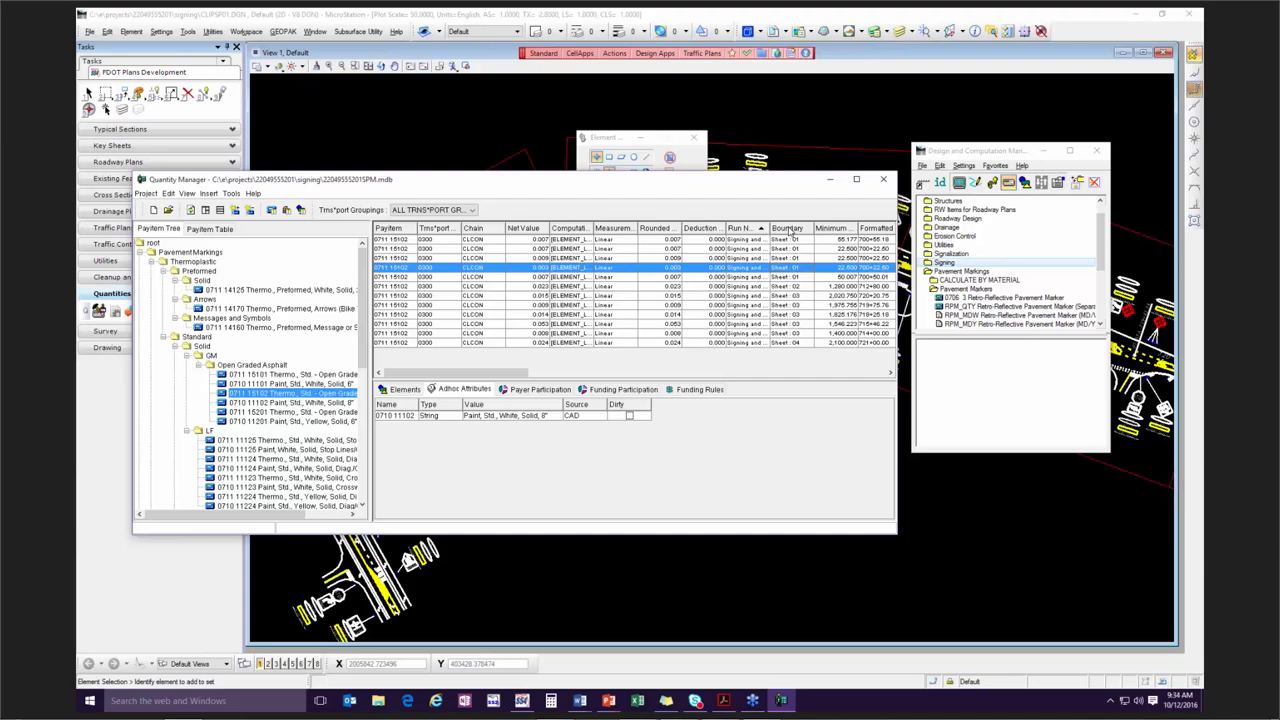
Try a new manual quantity for pay item 0711 15102 with boundary type Sheet, review the sheet names, and close it without creating.
{"action": "right_click", "coordinate": [275, 400]}
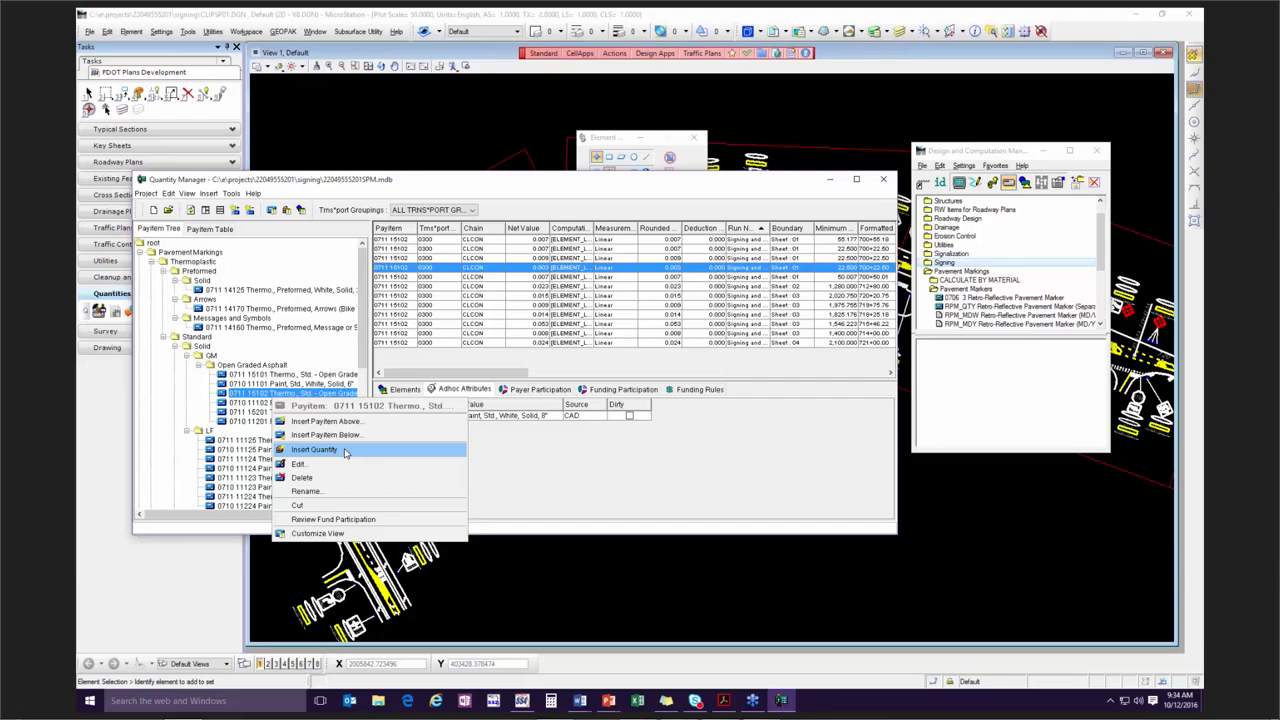
{"action": "left_click", "coordinate": [345, 453]}
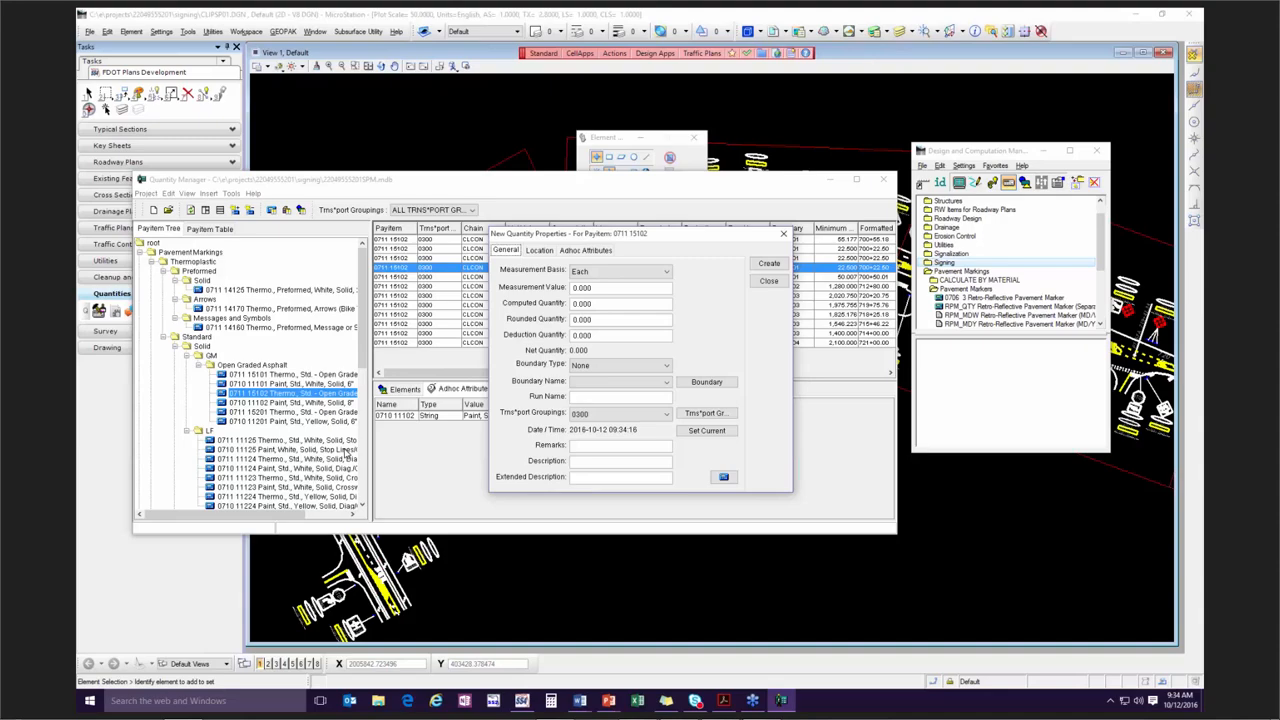
{"action": "left_click", "coordinate": [588, 366]}
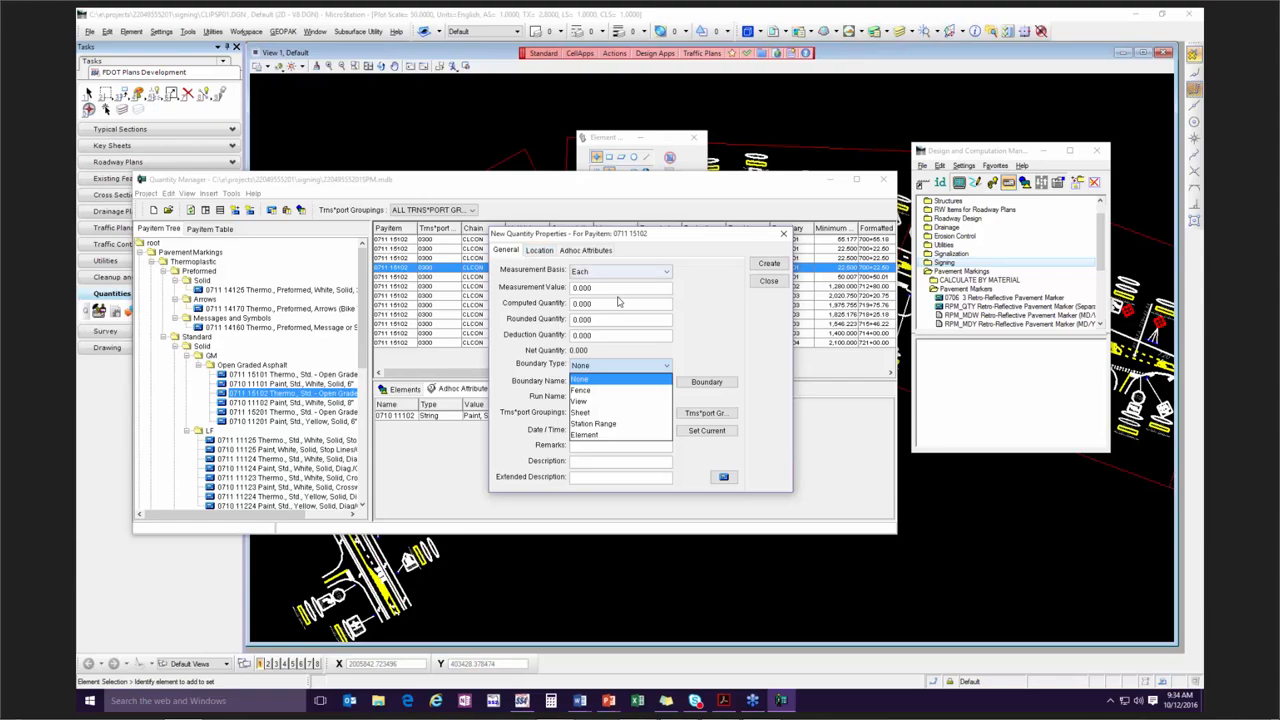
{"action": "left_click", "coordinate": [615, 418]}
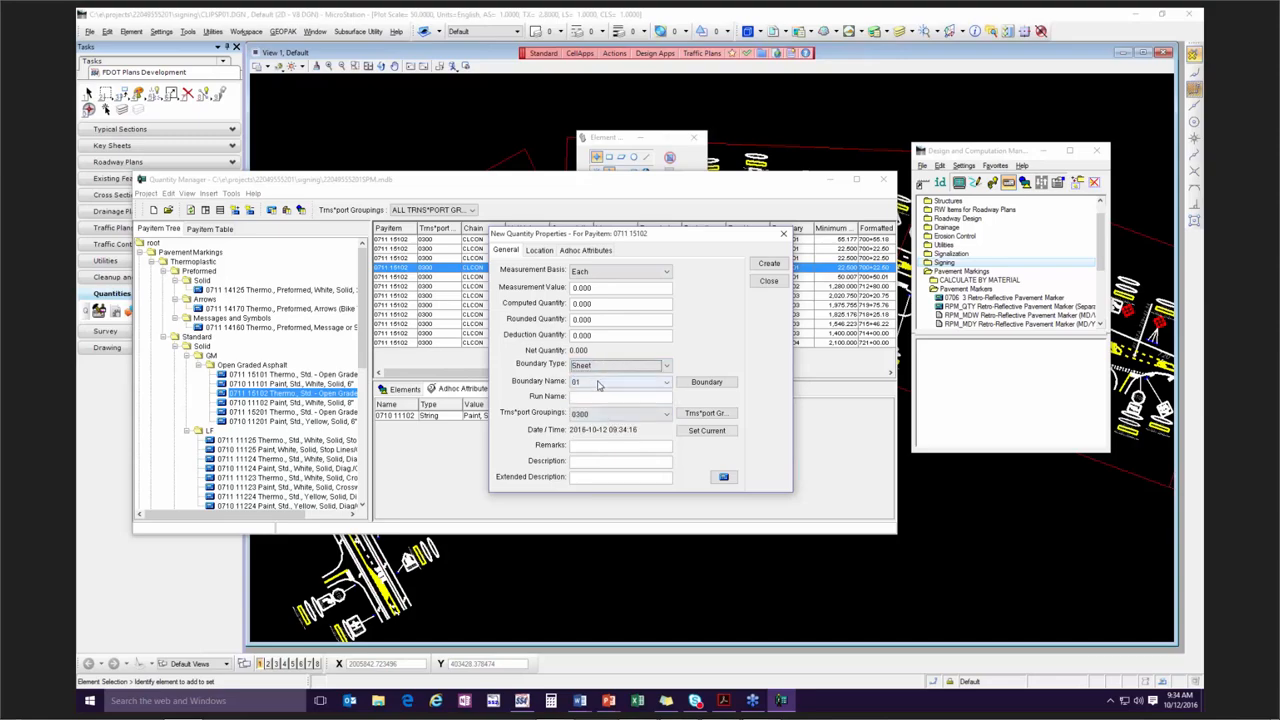
{"action": "left_click", "coordinate": [667, 385]}
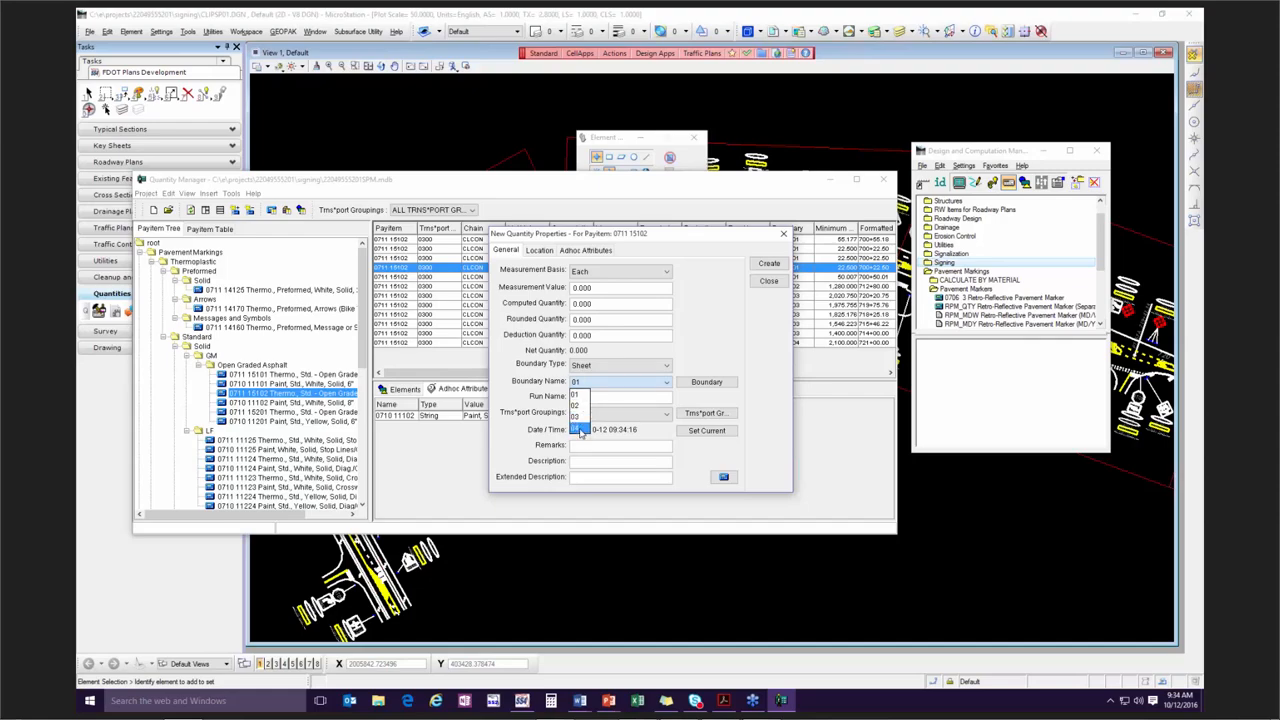
{"action": "left_click", "coordinate": [660, 366]}
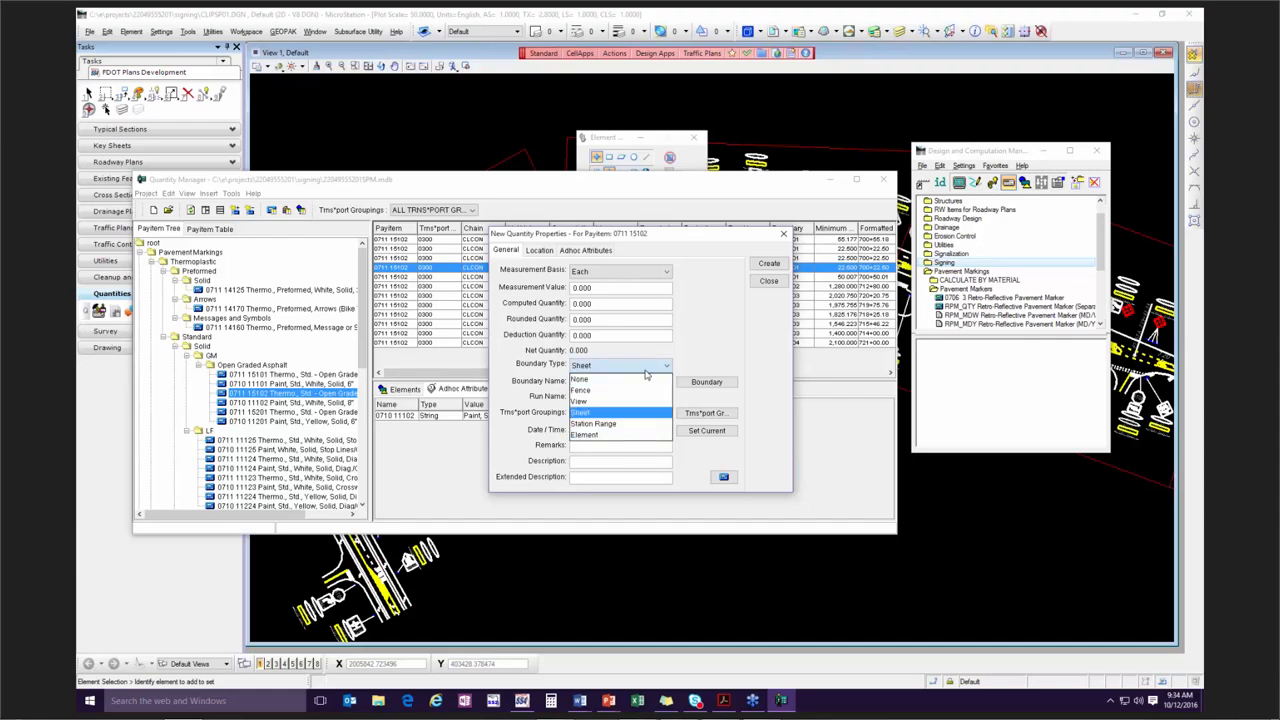
{"action": "left_click", "coordinate": [615, 413]}
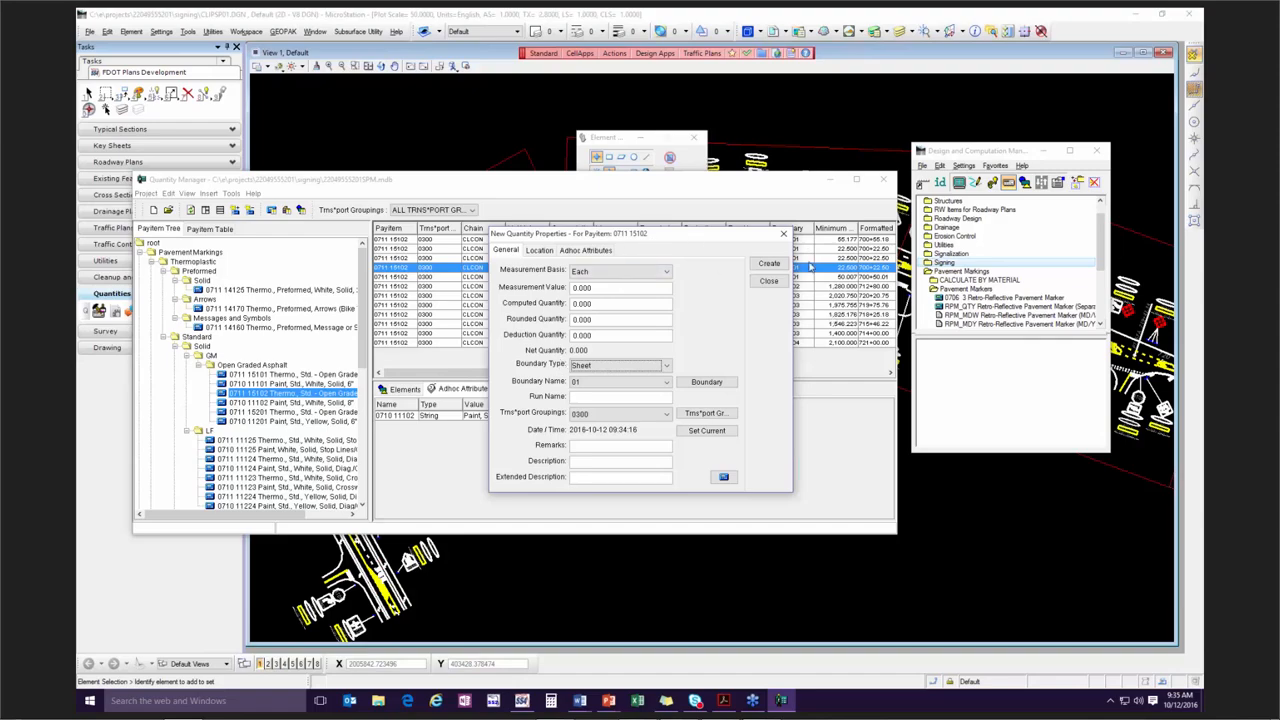
{"action": "left_click", "coordinate": [783, 233]}
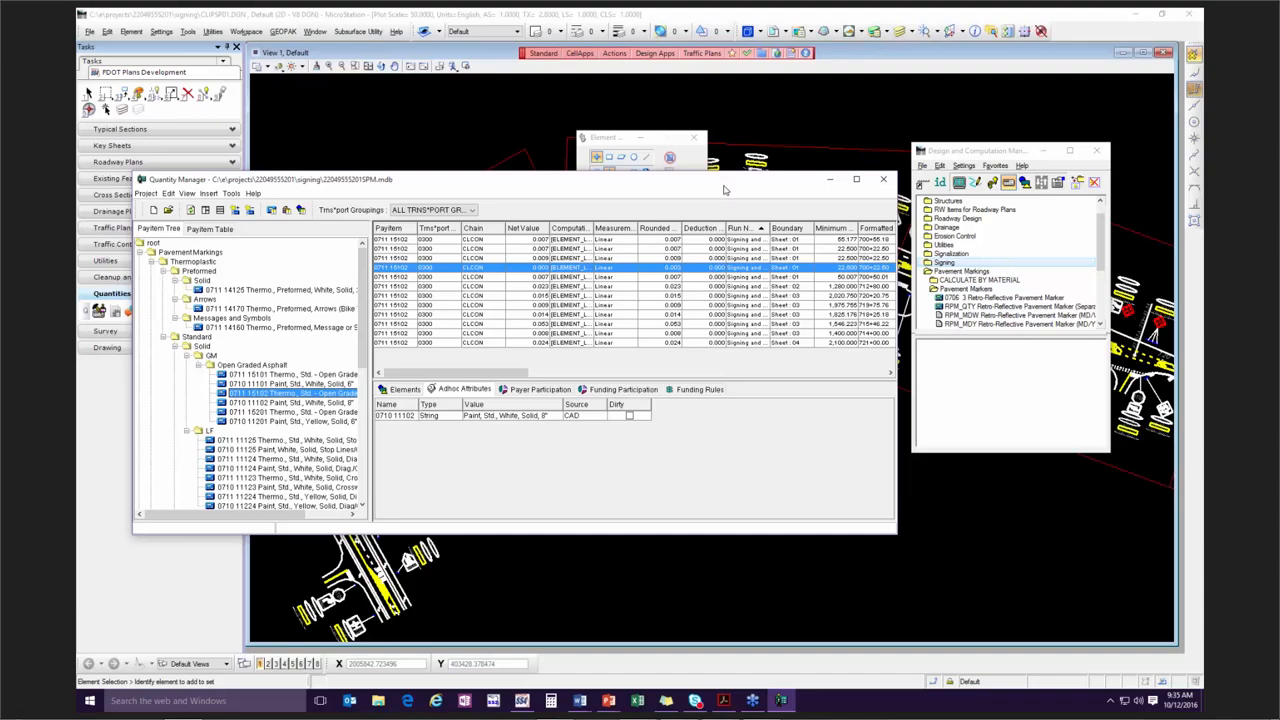
{"action": "mouse_move", "coordinate": [712, 182]}
{"action": "left_mouse_down"}
{"action": "mouse_move", "coordinate": [897, 280]}
{"action": "mouse_move", "coordinate": [904, 420]}
{"action": "left_mouse_up"}
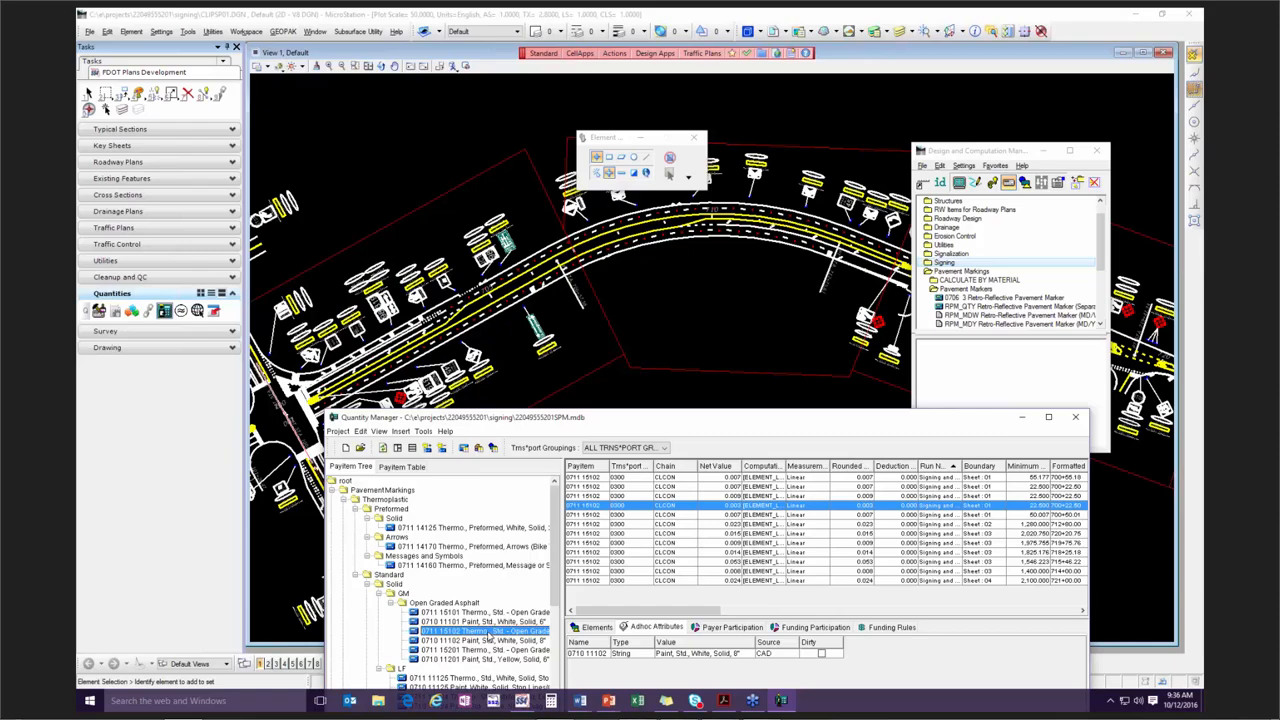
{"action": "right_click", "coordinate": [488, 634]}
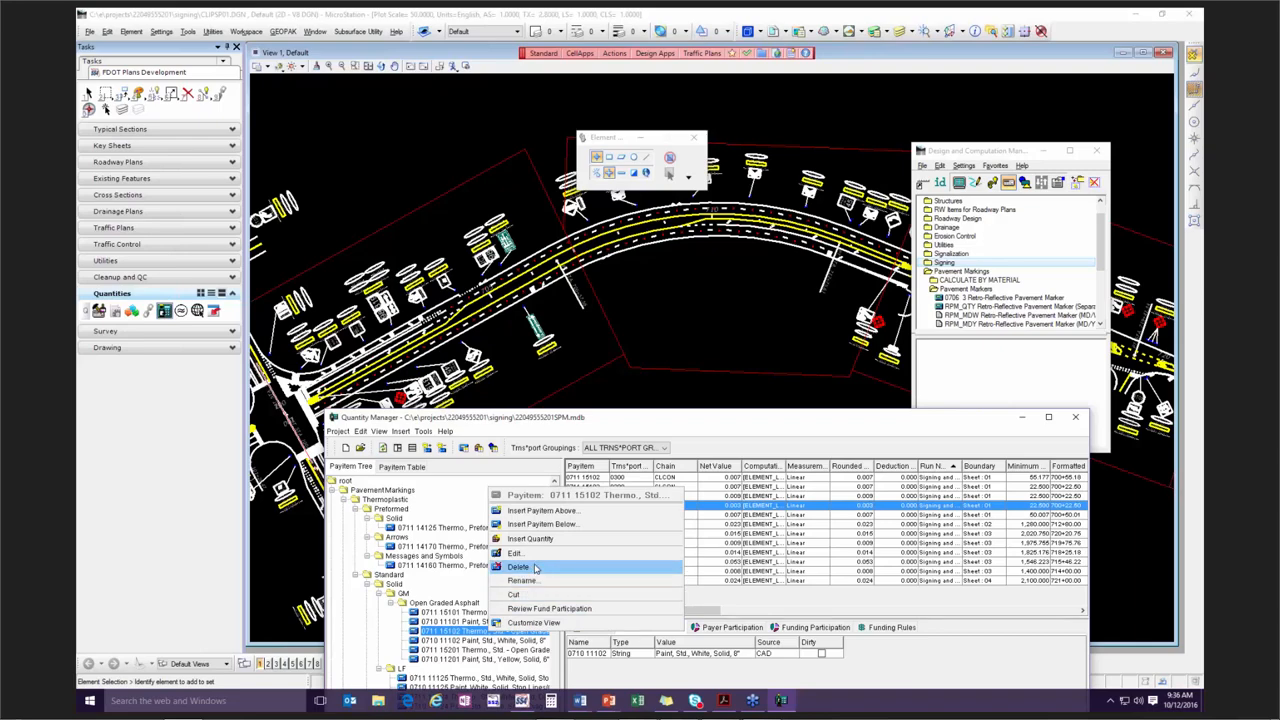
{"action": "left_click", "coordinate": [451, 633]}
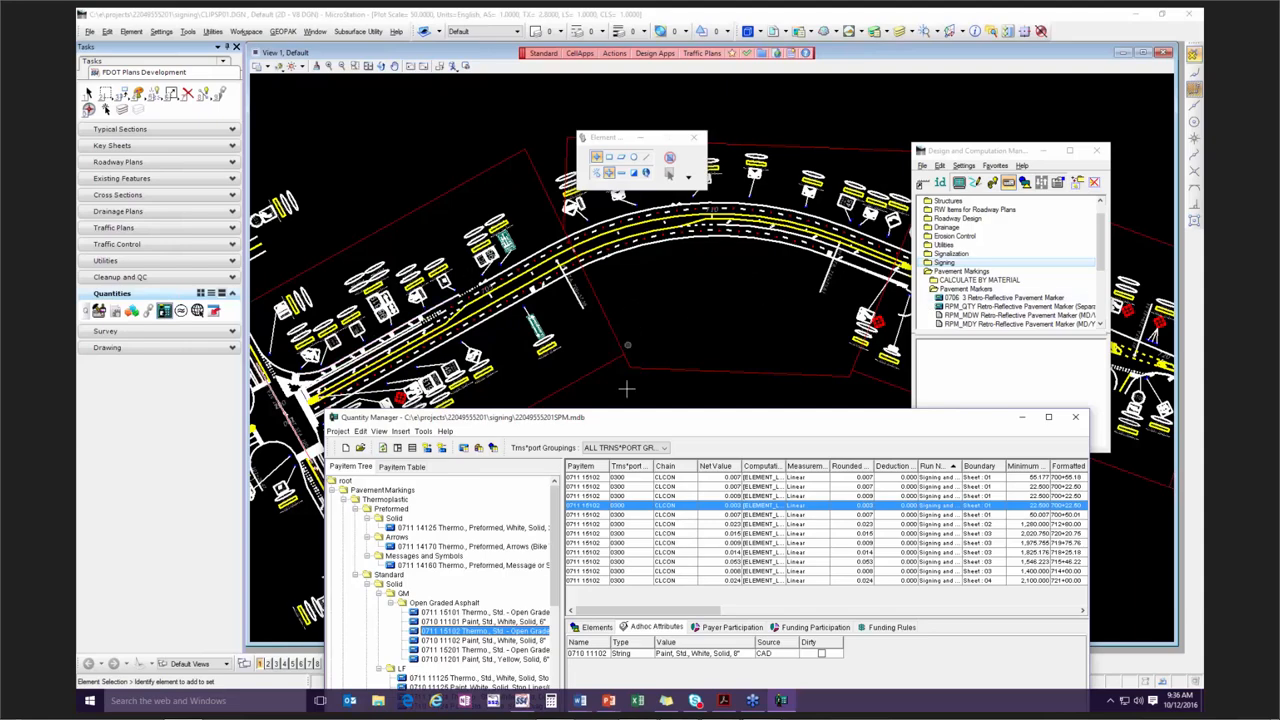
Close Quantity Manager and the Design and Computation Manager.
{"action": "left_click_drag", "start_coordinate": [1046, 421], "coordinate": [1052, 268]}
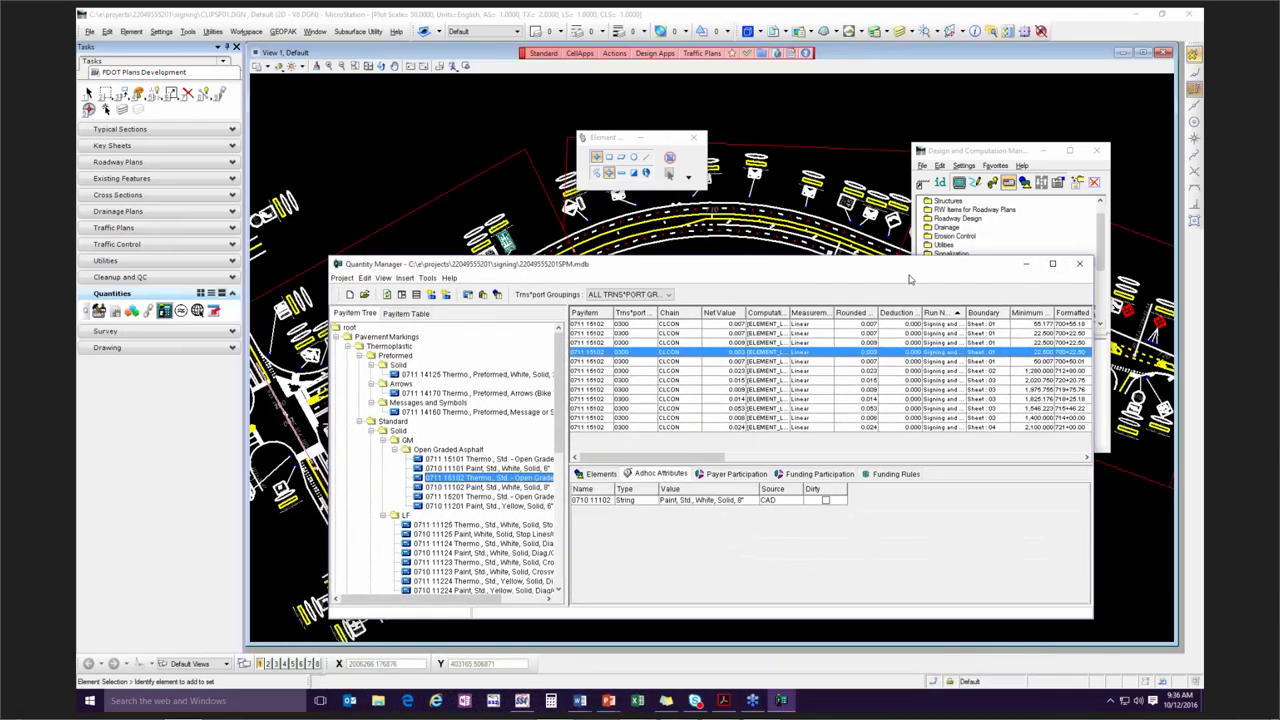
{"action": "left_click", "coordinate": [1081, 266]}
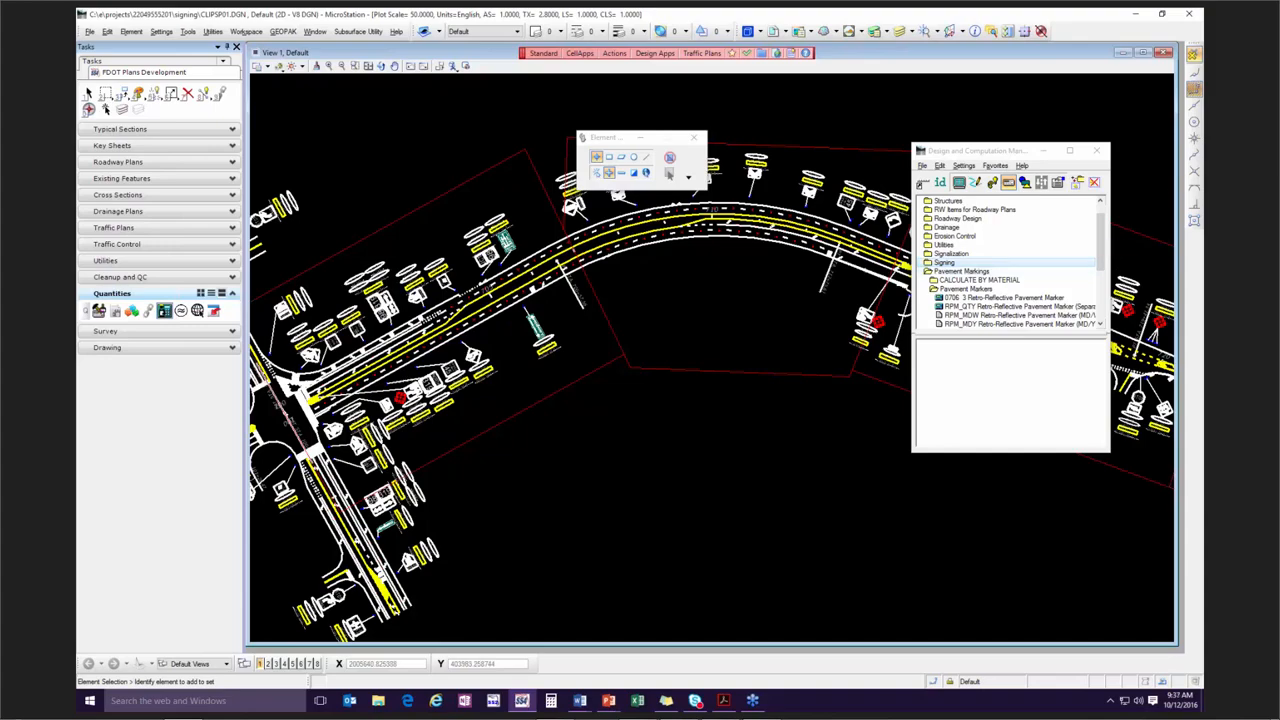
{"action": "left_click", "coordinate": [1096, 150]}
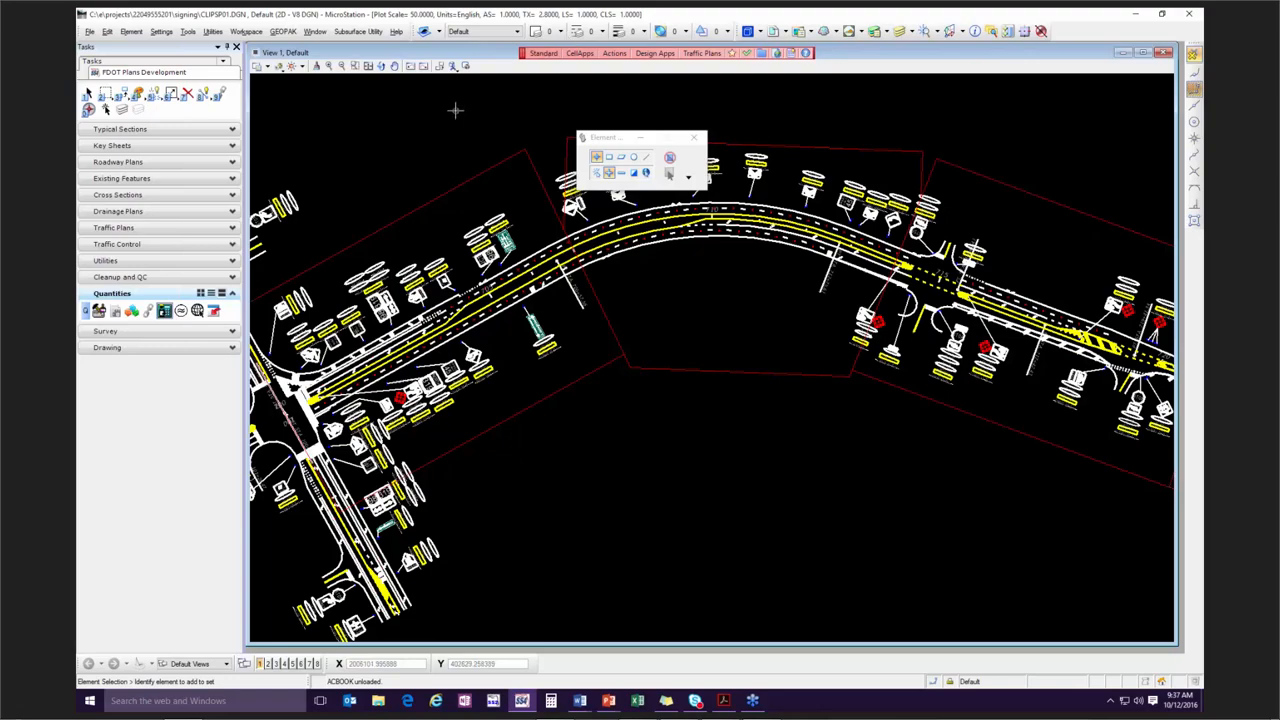
Open the FDOT Linked Data Manager and place its window over the empty area below the roadway curve.
{"action": "left_click", "coordinate": [614, 53]}
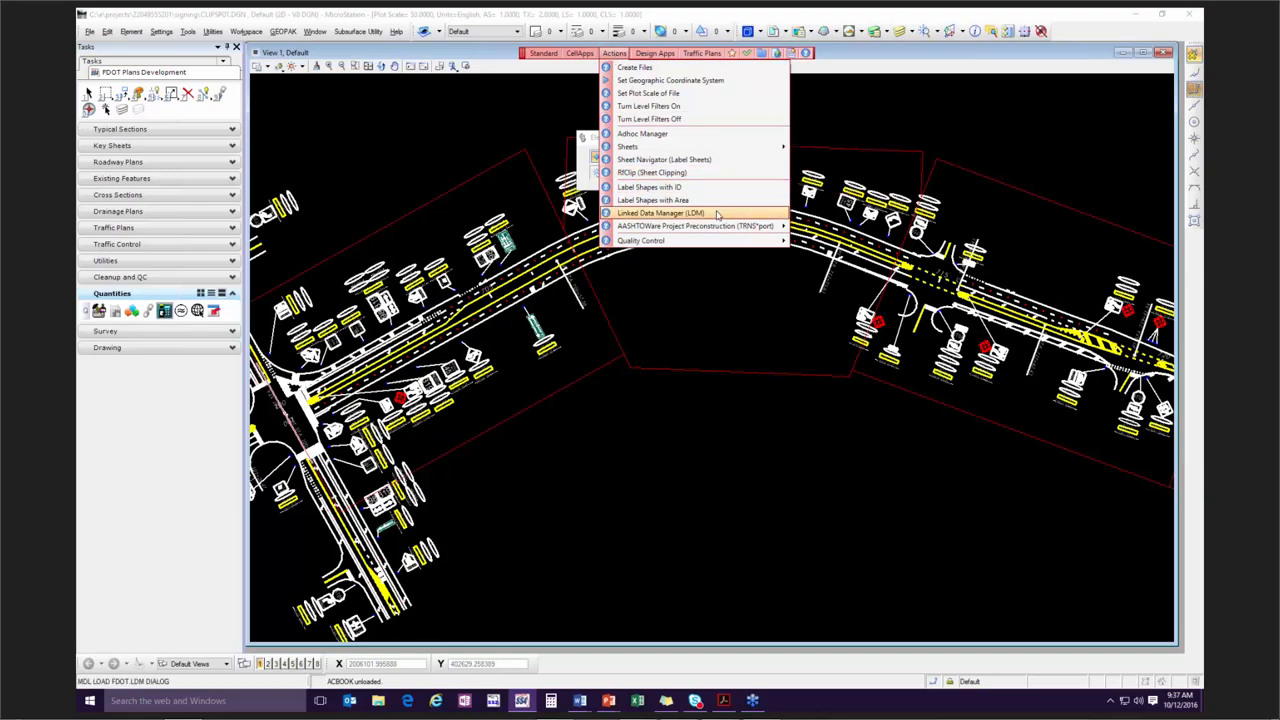
{"action": "left_click", "coordinate": [318, 127]}
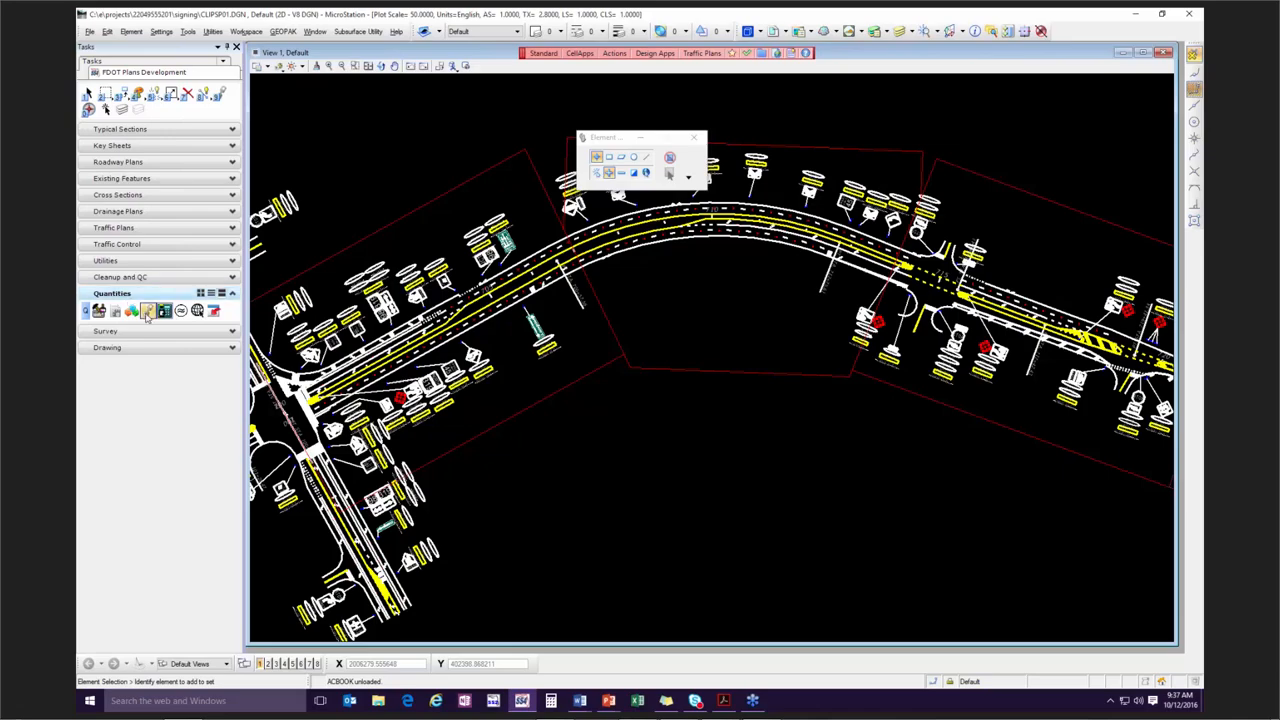
{"action": "left_click", "coordinate": [148, 312]}
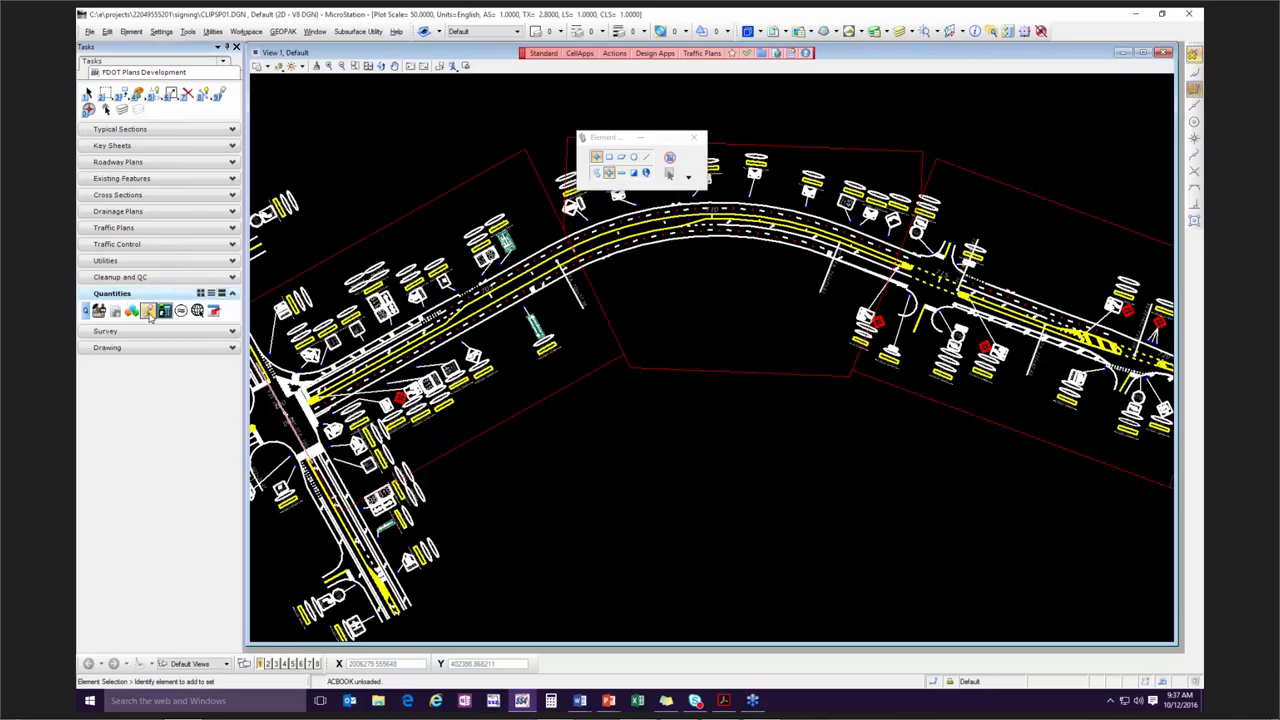
{"action": "mouse_move", "coordinate": [822, 66]}
{"action": "left_mouse_down"}
{"action": "mouse_move", "coordinate": [768, 269]}
{"action": "mouse_move", "coordinate": [696, 346]}
{"action": "mouse_move", "coordinate": [653, 342]}
{"action": "left_mouse_up"}
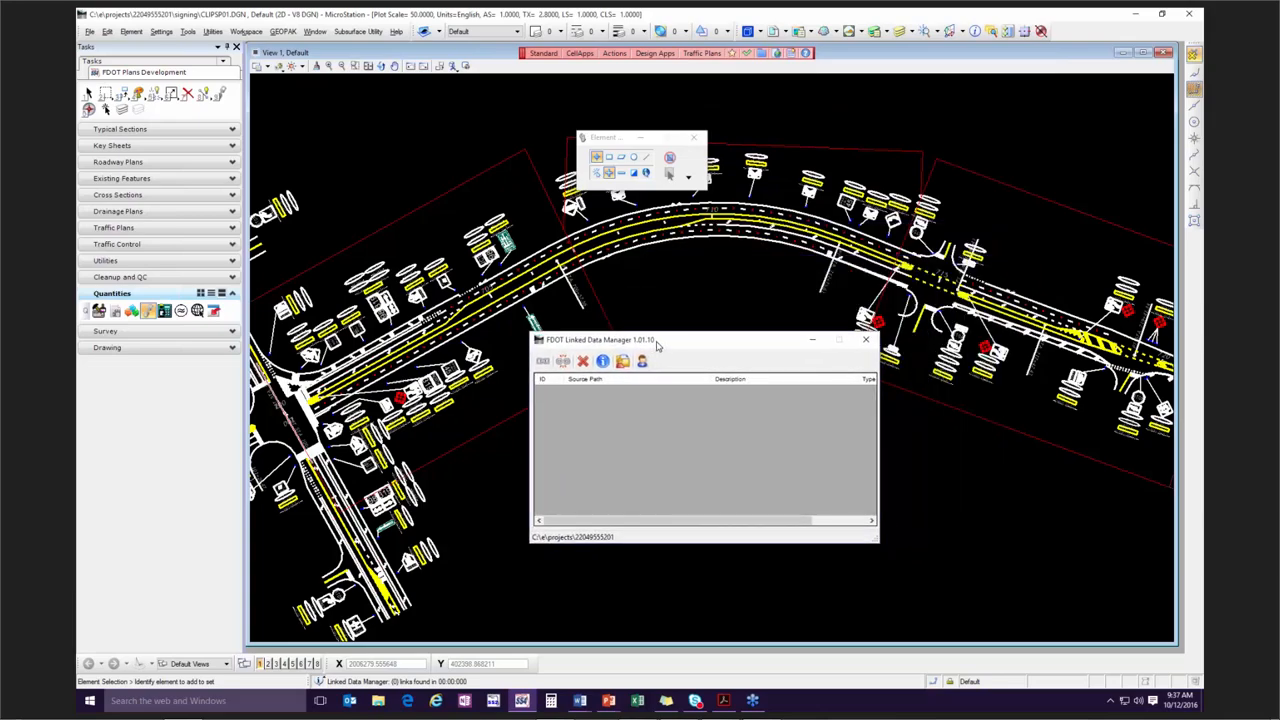
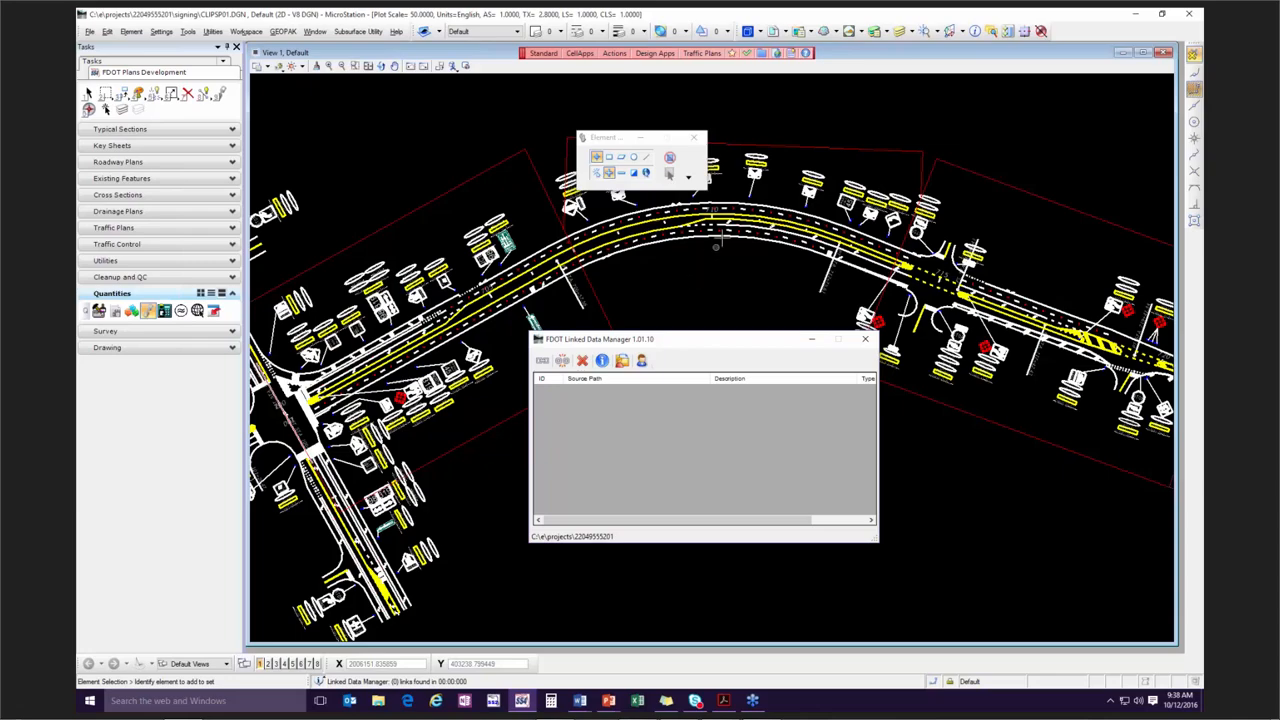
{"action": "left_click_drag", "start_coordinate": [676, 343], "coordinate": [718, 350]}
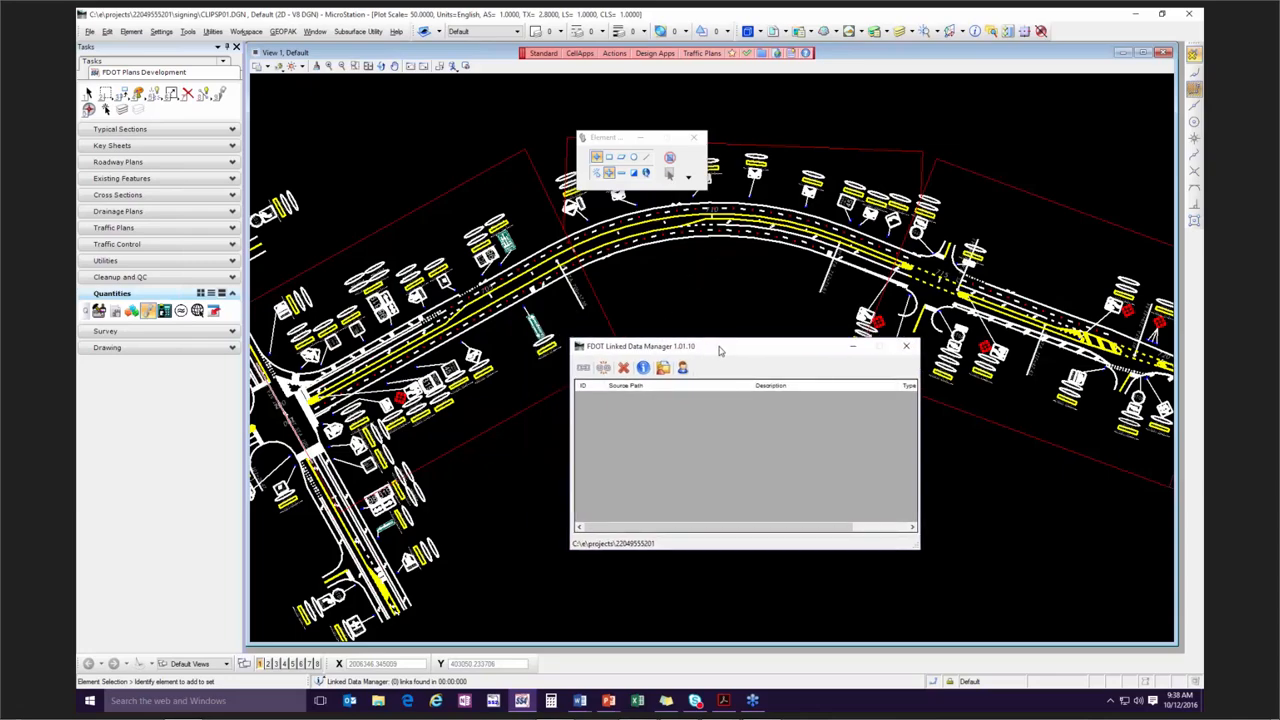
{"action": "left_click", "coordinate": [583, 370]}
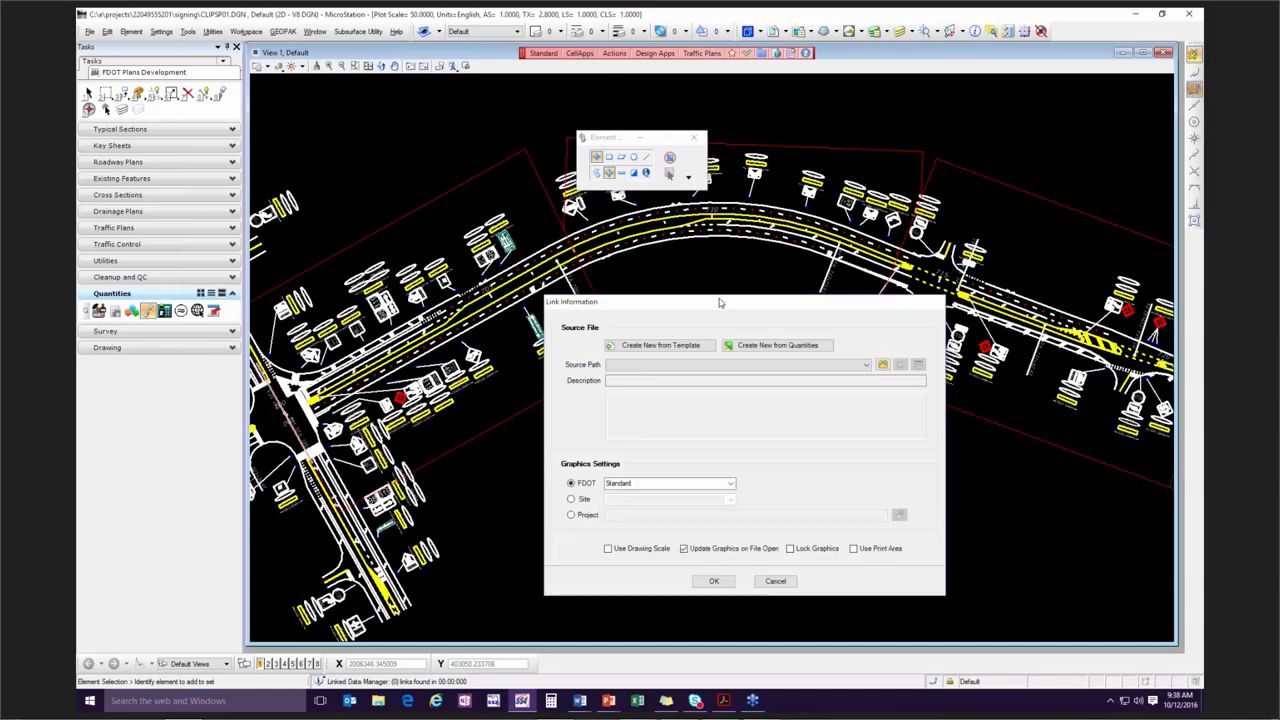
{"action": "left_click_drag", "start_coordinate": [717, 301], "coordinate": [749, 250]}
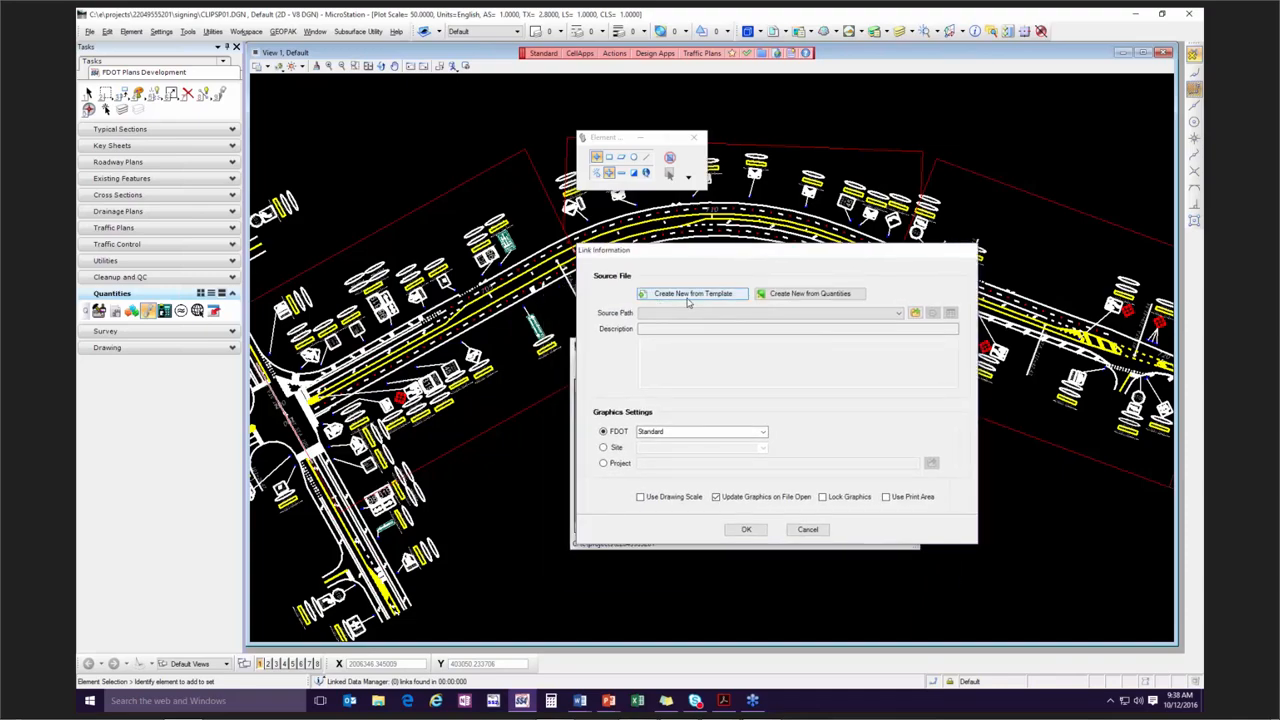
{"action": "left_click", "coordinate": [810, 294]}
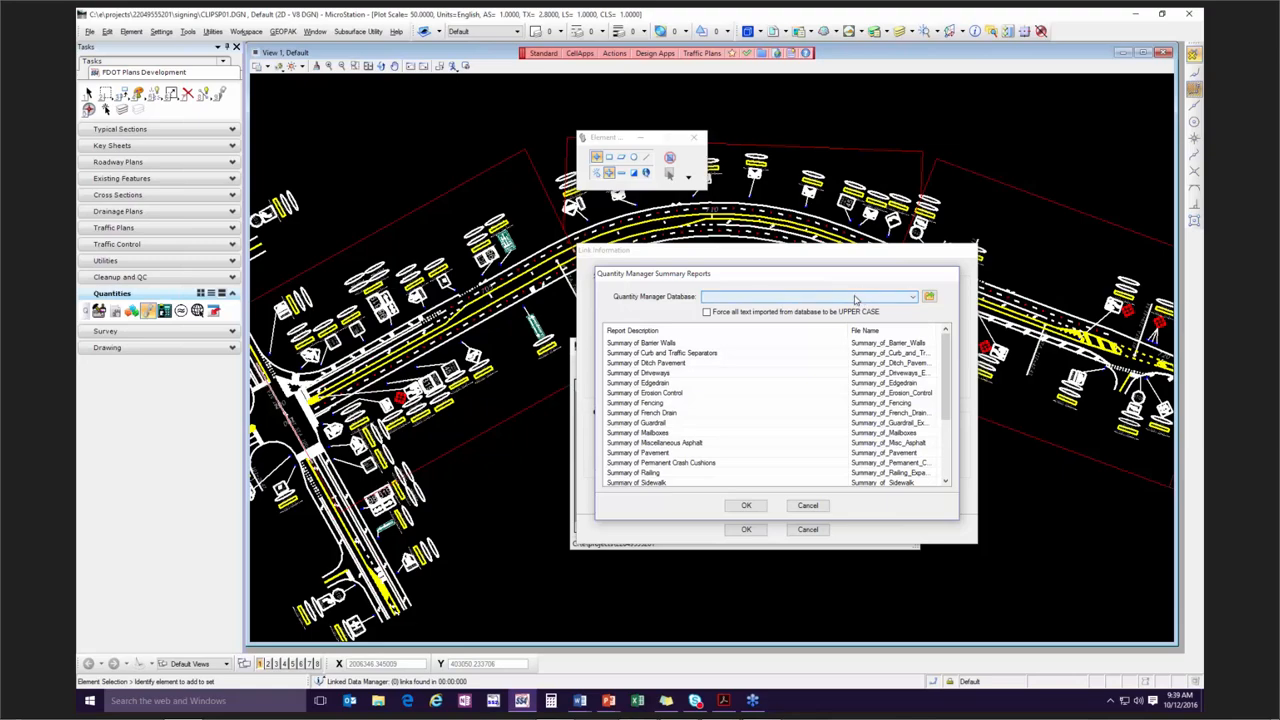
{"action": "left_click", "coordinate": [707, 312]}
{"action": "scroll", "coordinate": [697, 357], "scroll_direction": "down", "scroll_amount": 3}
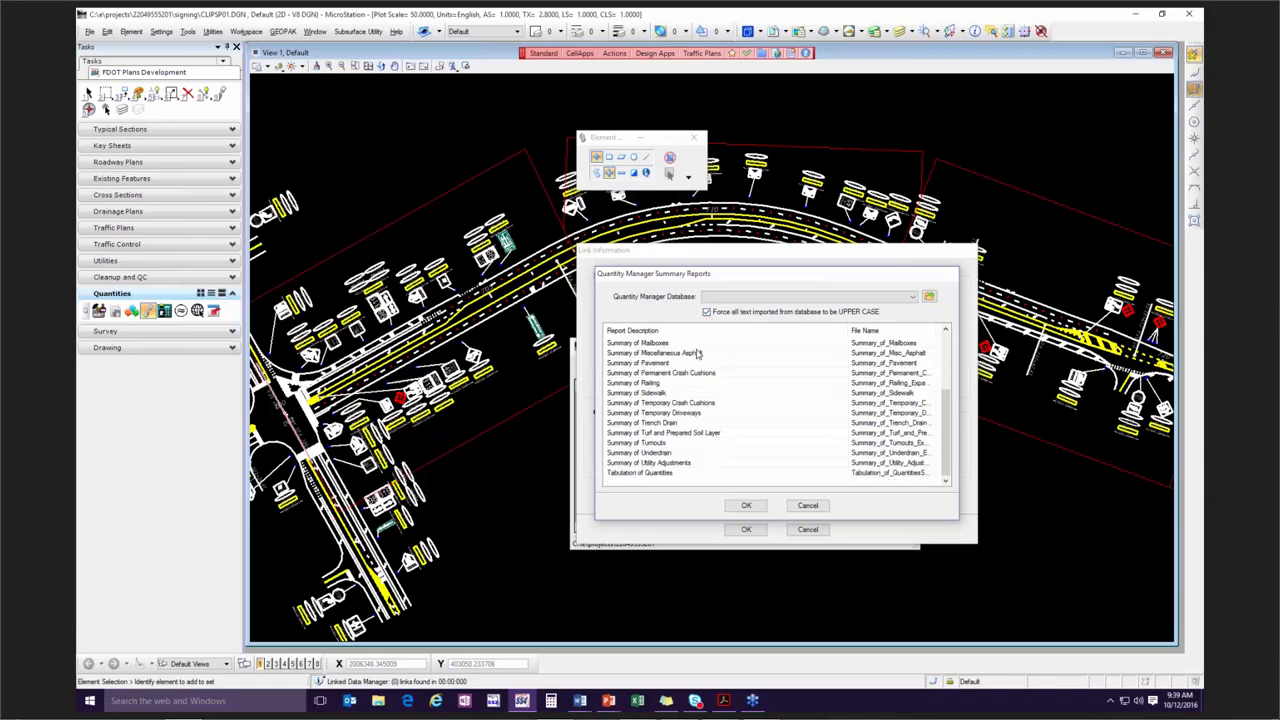
{"action": "left_click", "coordinate": [645, 474]}
{"action": "left_click", "coordinate": [779, 298]}
{"action": "left_click", "coordinate": [786, 322]}
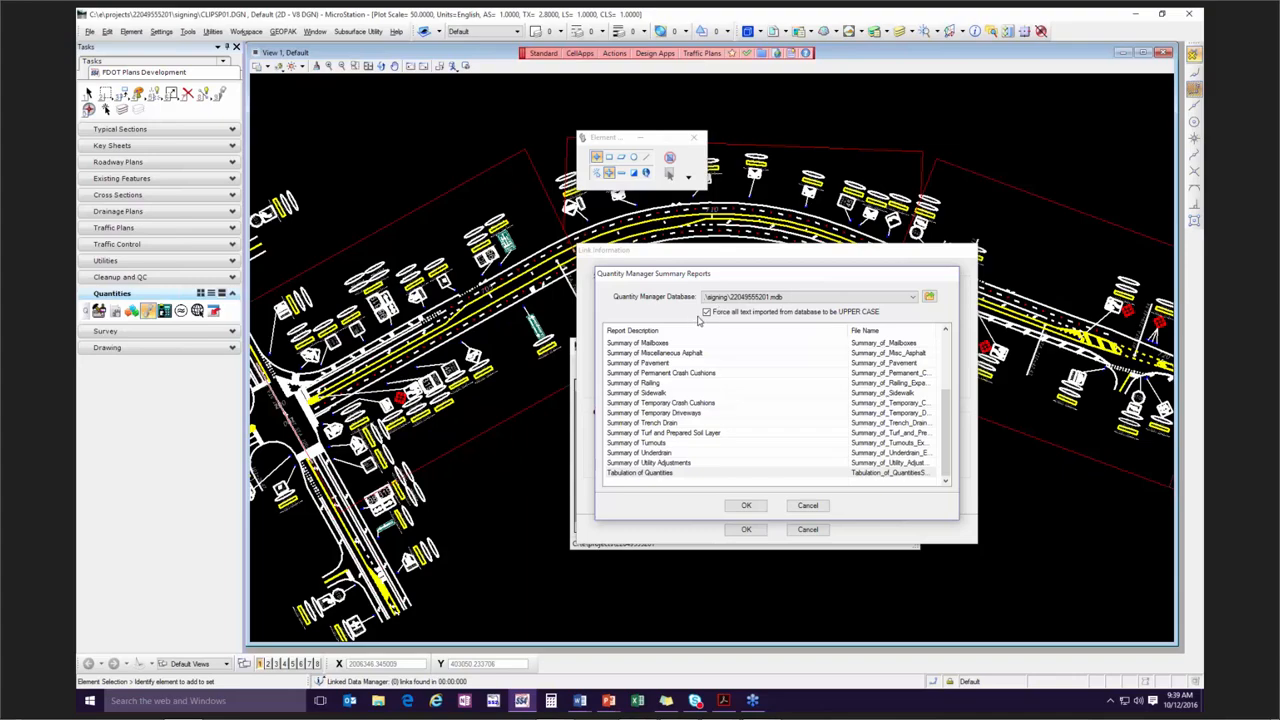
{"action": "left_click", "coordinate": [668, 477]}
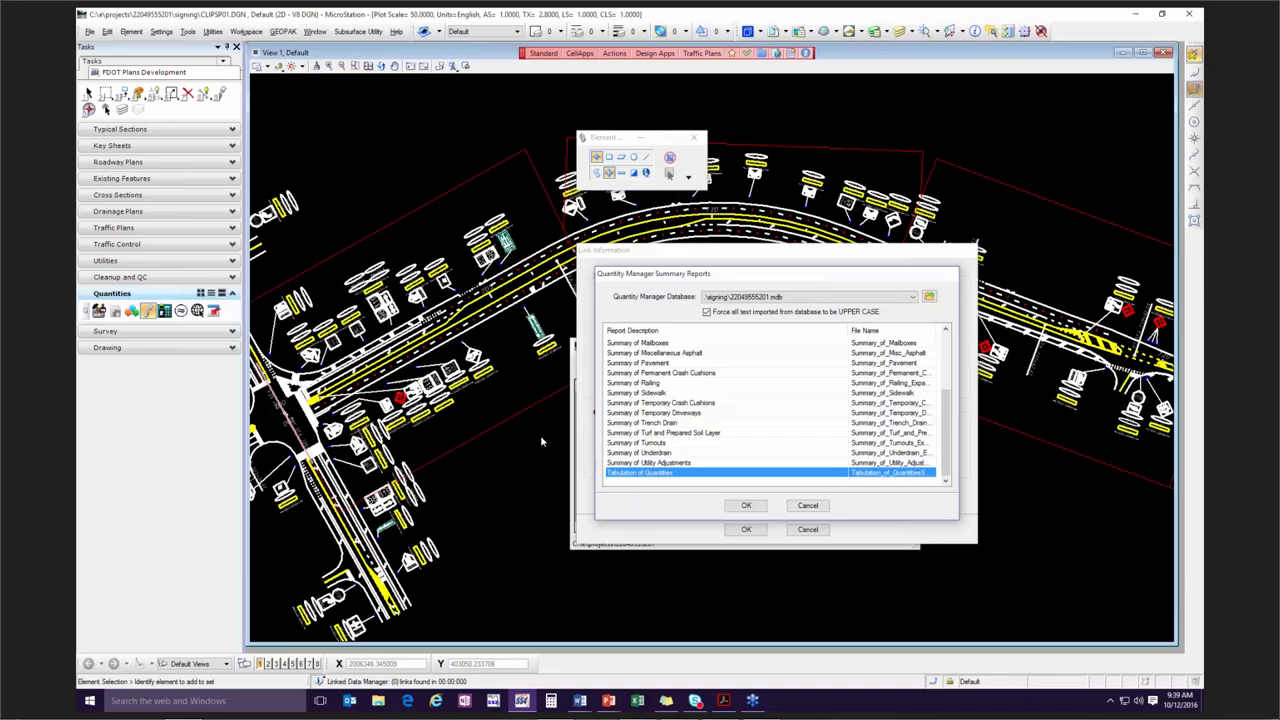
{"action": "left_click", "coordinate": [808, 506]}
{"action": "left_click", "coordinate": [808, 529]}
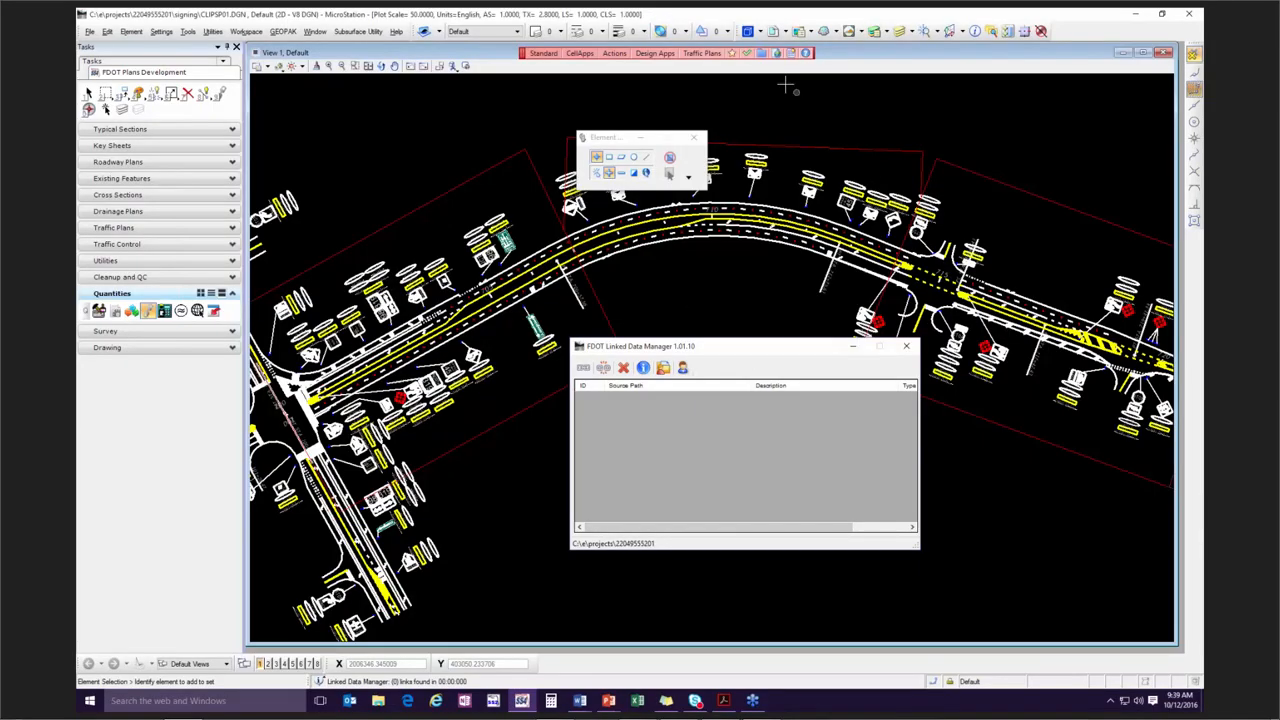
Create the tabulation of quantity sheets file TABQSP01 from the Signing & Pavement Marking Files (DGN) group.
{"action": "left_click_drag", "start_coordinate": [705, 347], "coordinate": [997, 483]}
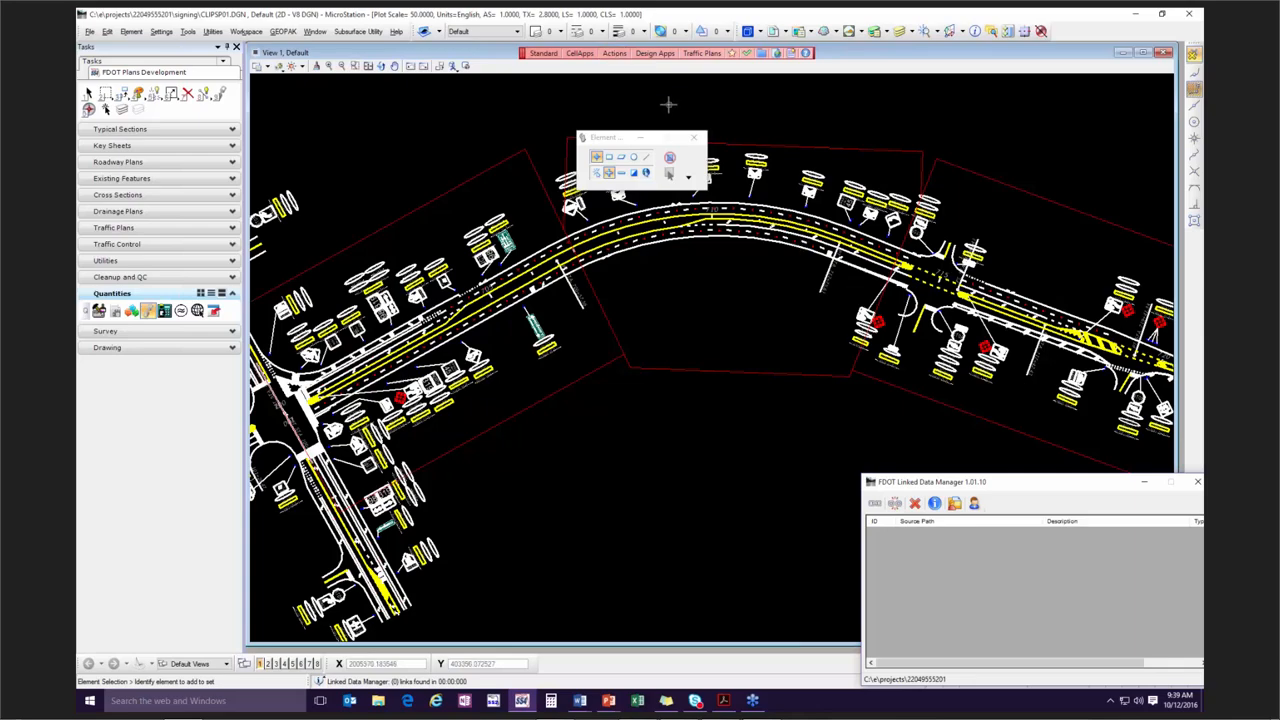
{"action": "left_click", "coordinate": [614, 54]}
{"action": "left_click", "coordinate": [638, 67]}
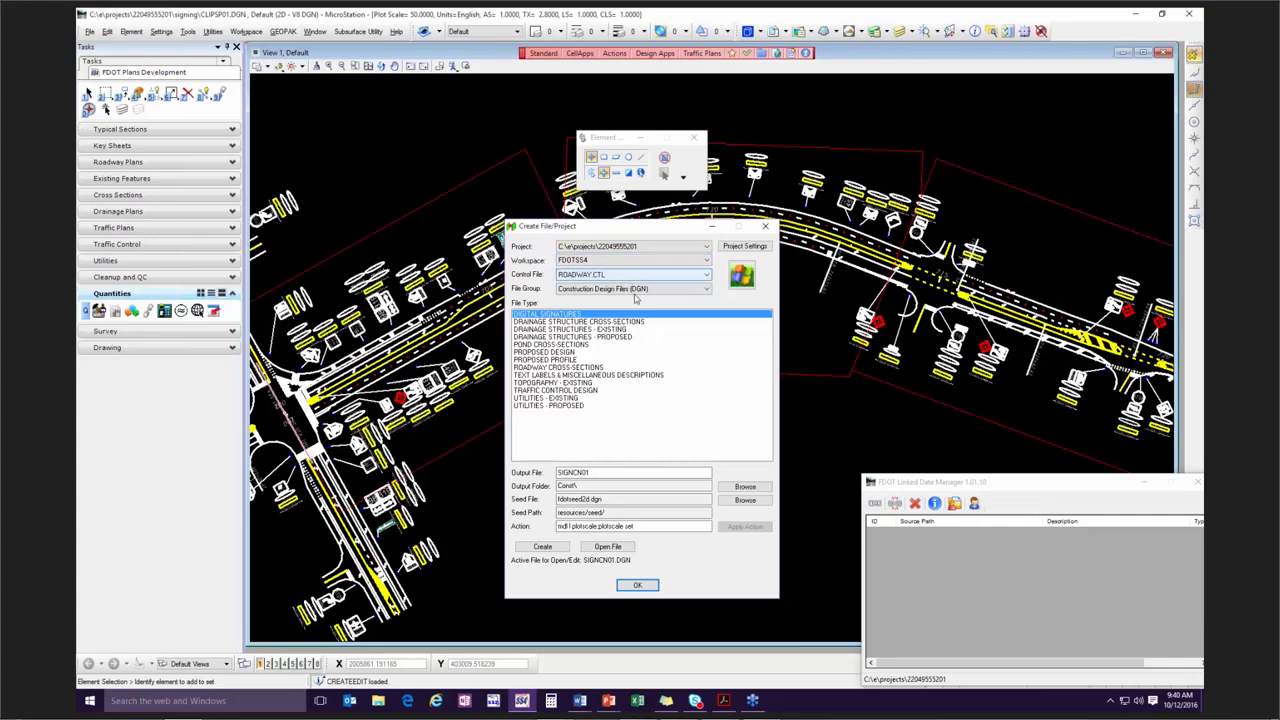
{"action": "left_click", "coordinate": [638, 289]}
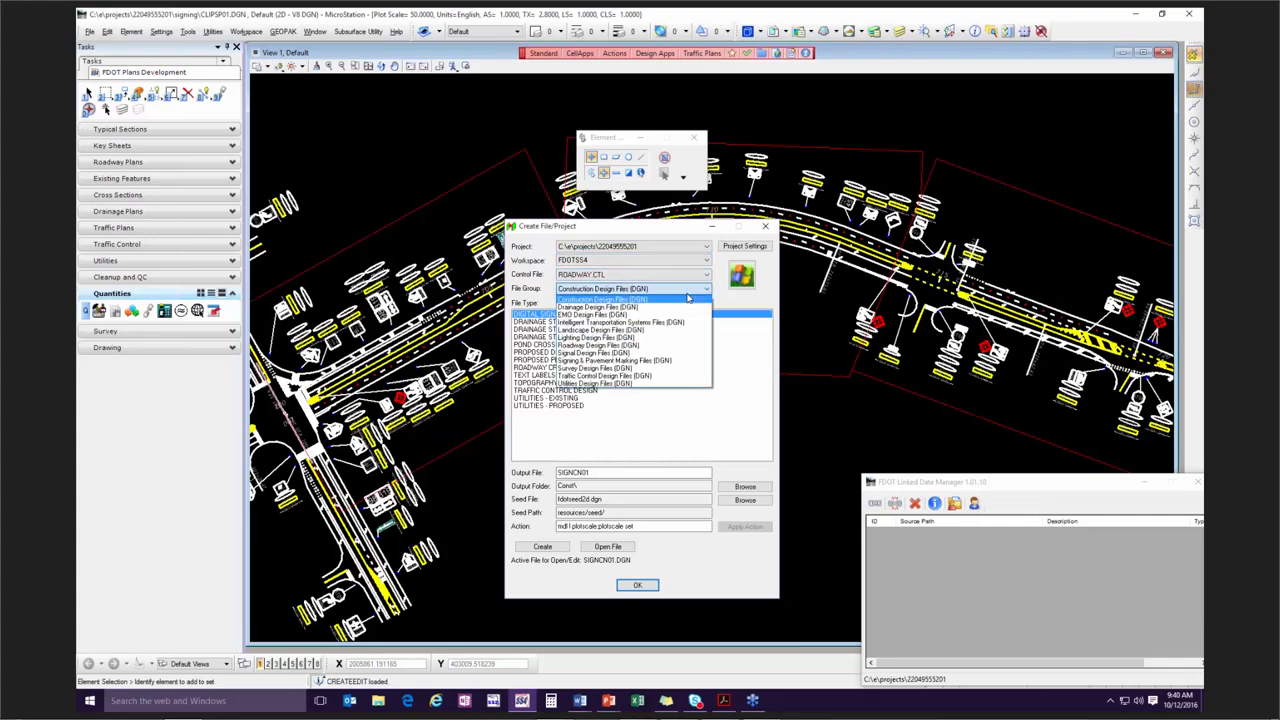
{"action": "left_click", "coordinate": [668, 362]}
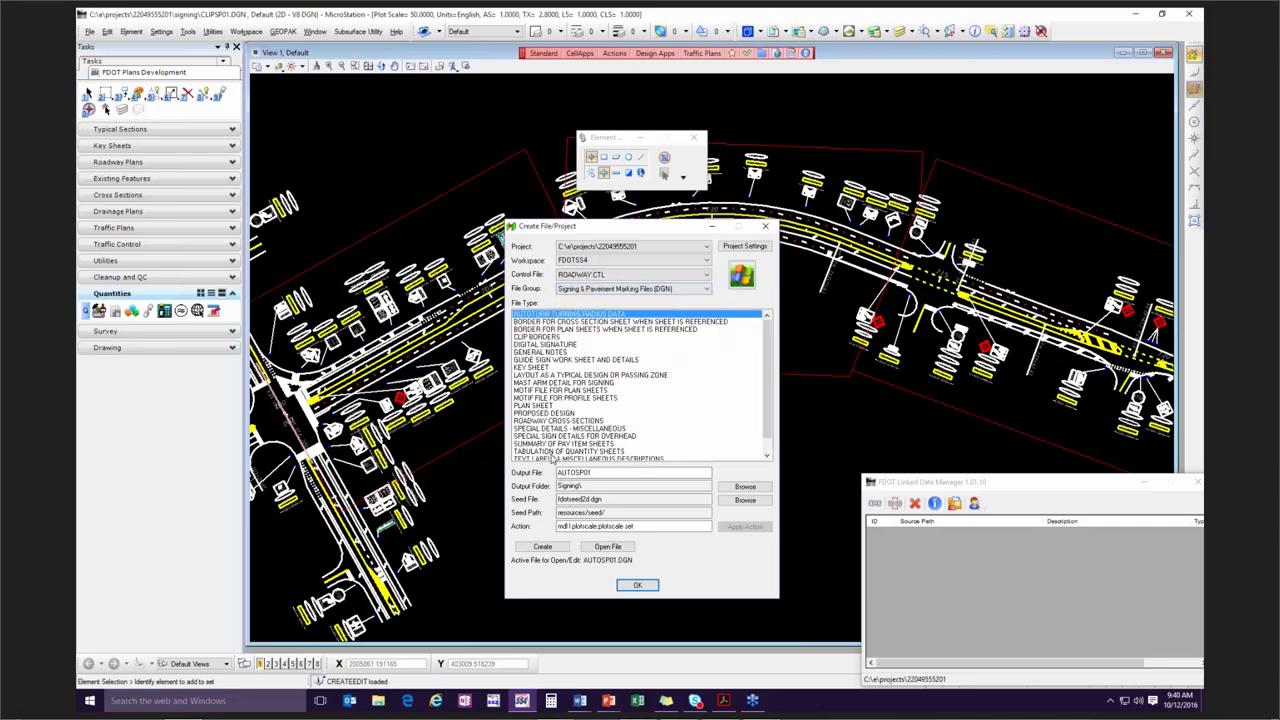
{"action": "left_click", "coordinate": [708, 452]}
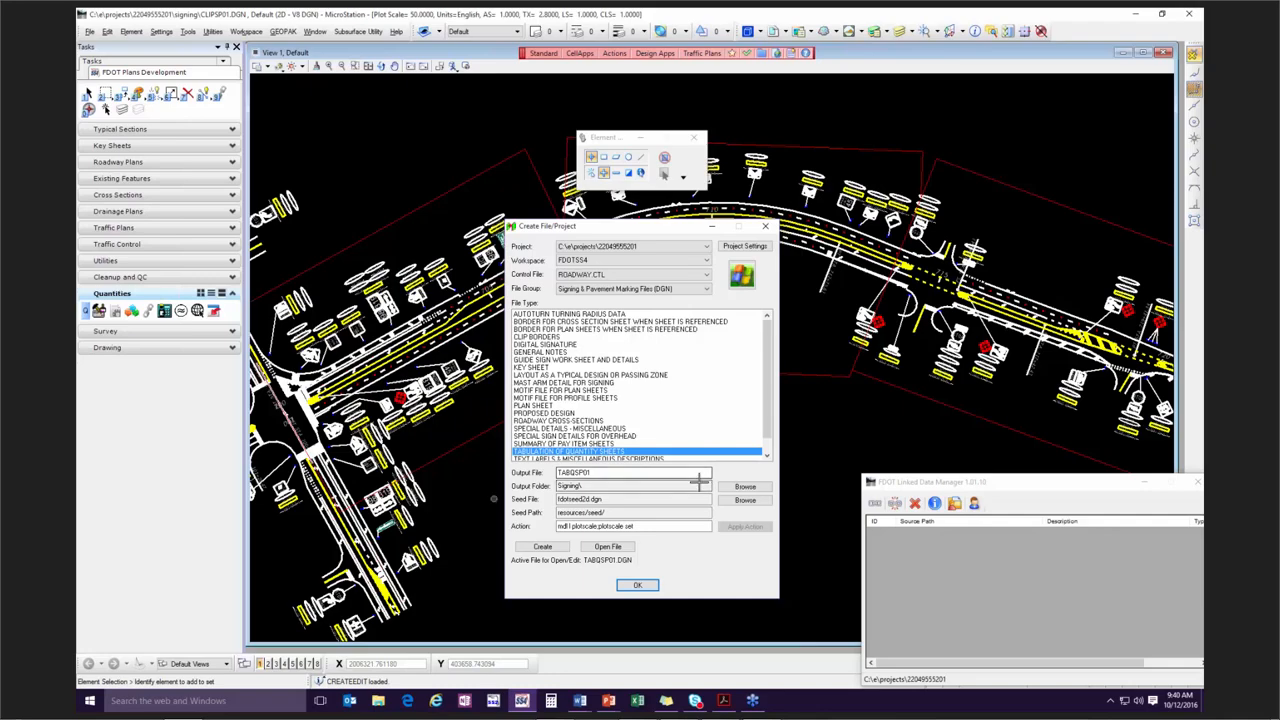
{"action": "left_click", "coordinate": [545, 546]}
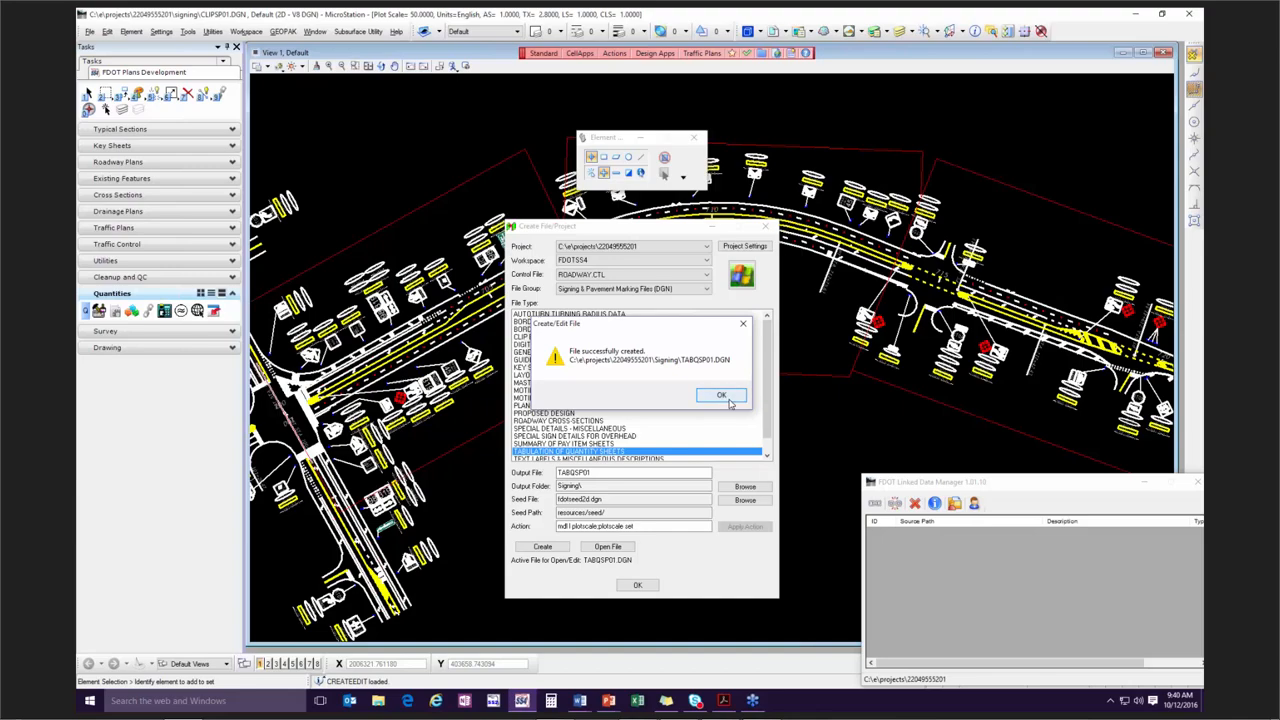
{"action": "left_click", "coordinate": [729, 398]}
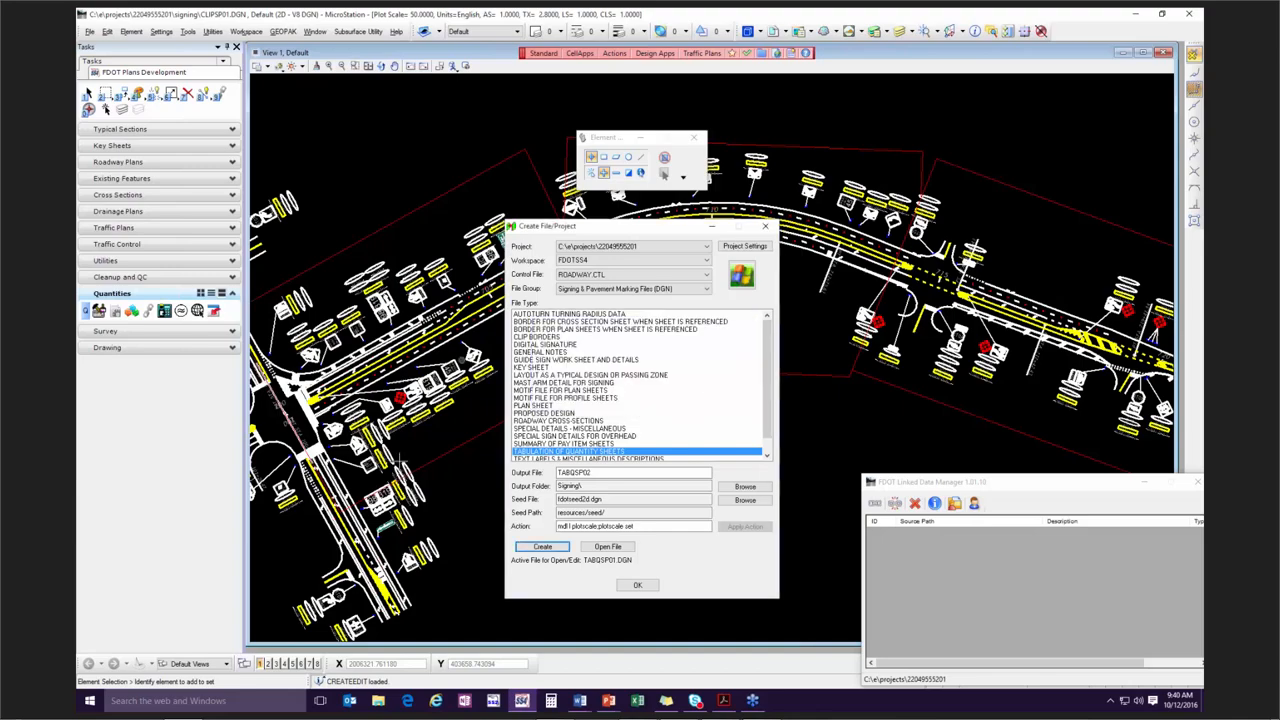
Open TABQSP01.DGN, accept the plot scale of 50 in English units, and close the file creation dialog.
{"action": "left_click", "coordinate": [607, 547]}
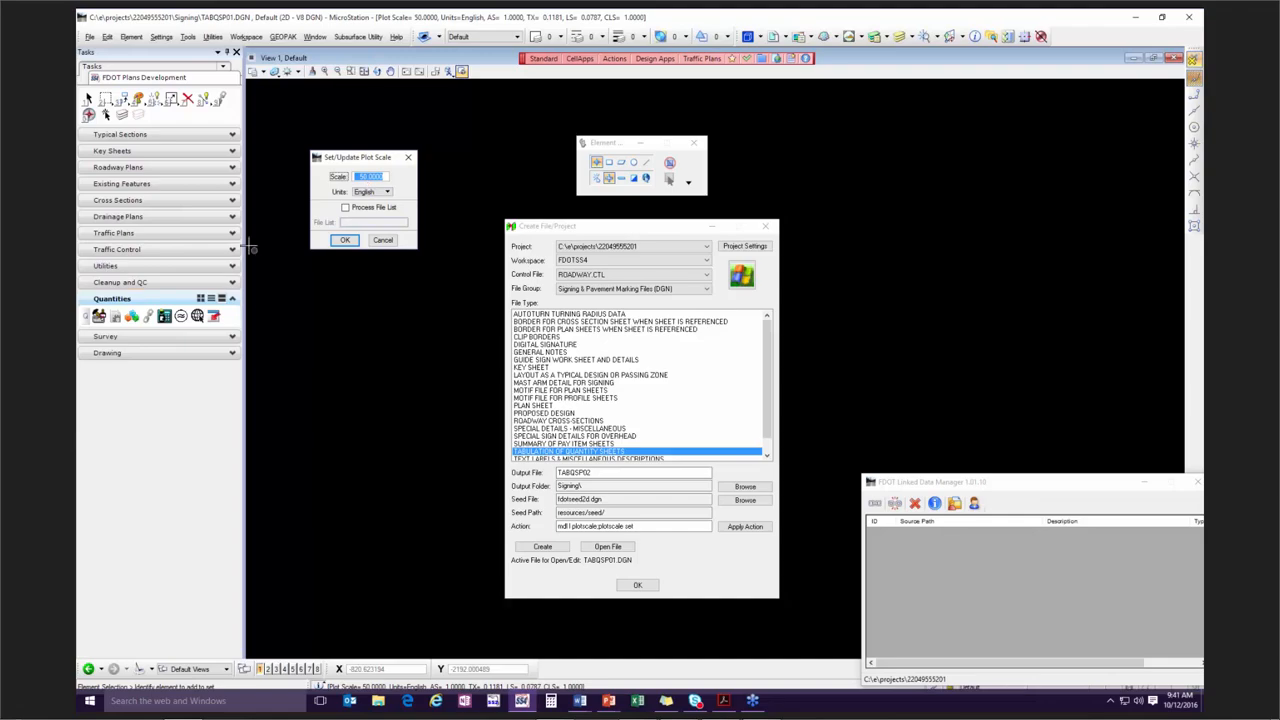
{"action": "left_click", "coordinate": [344, 239]}
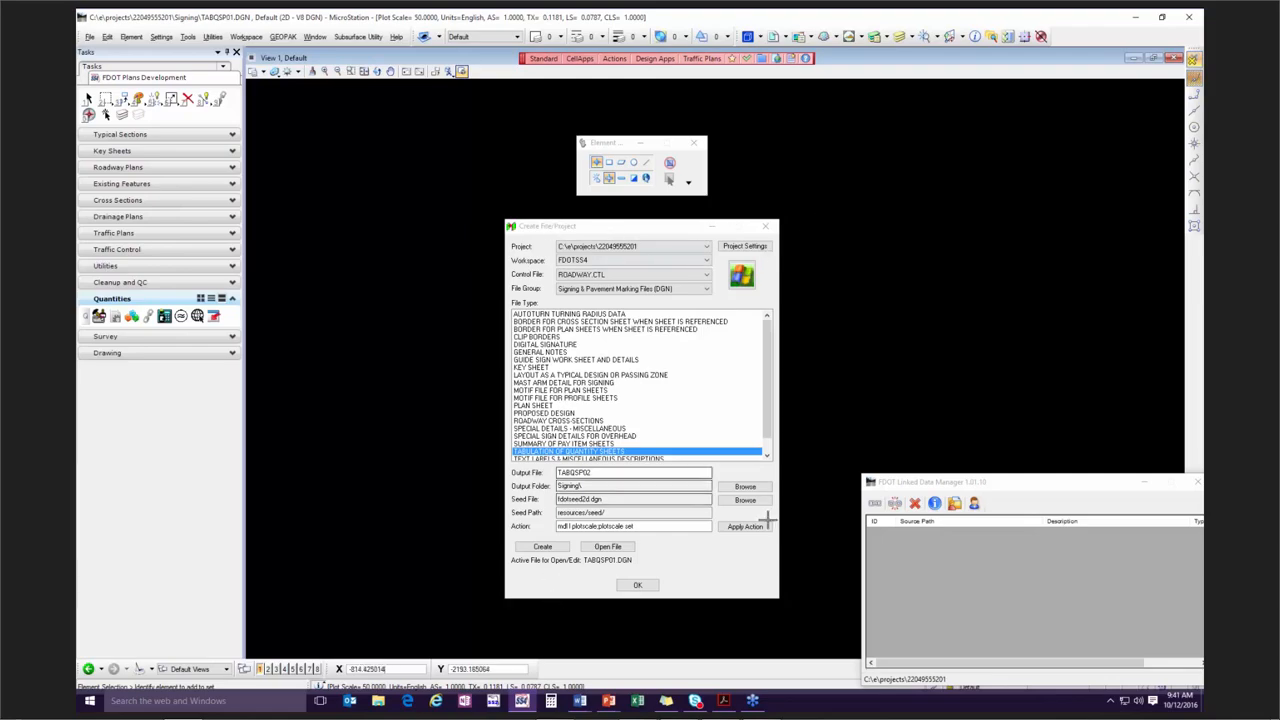
{"action": "left_click", "coordinate": [640, 586]}
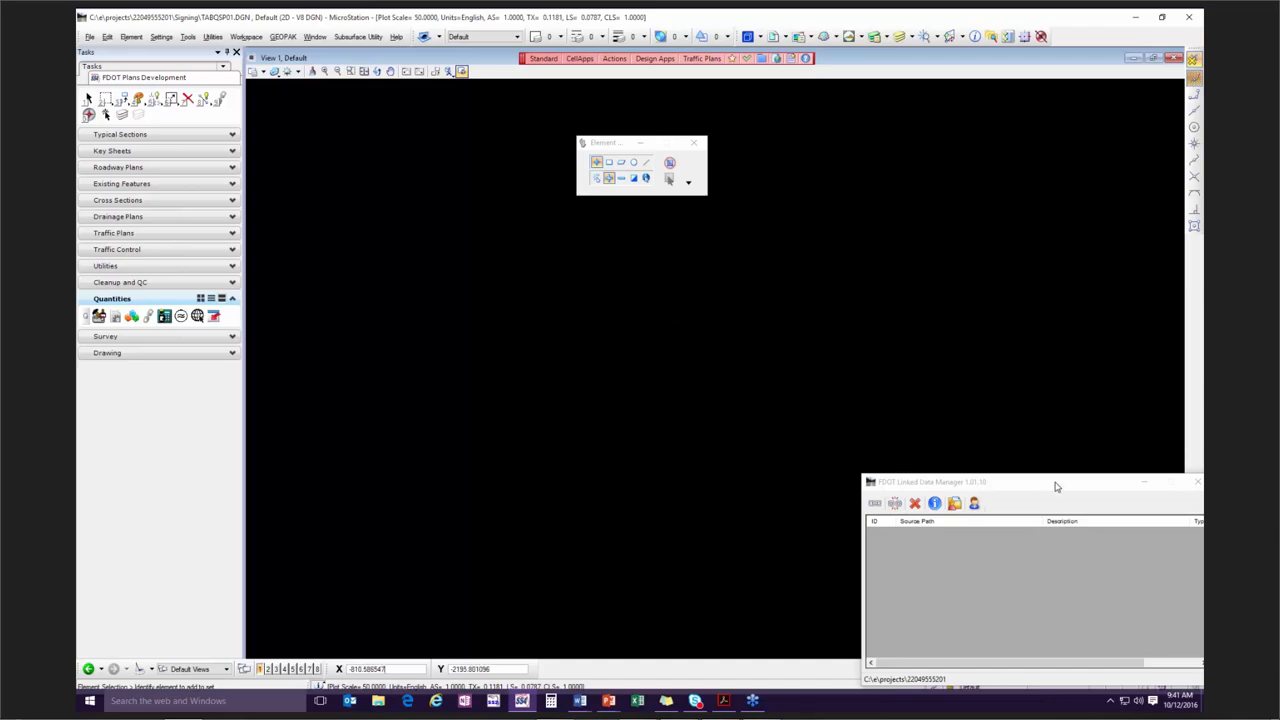
{"action": "left_click_drag", "start_coordinate": [1054, 486], "coordinate": [654, 297]}
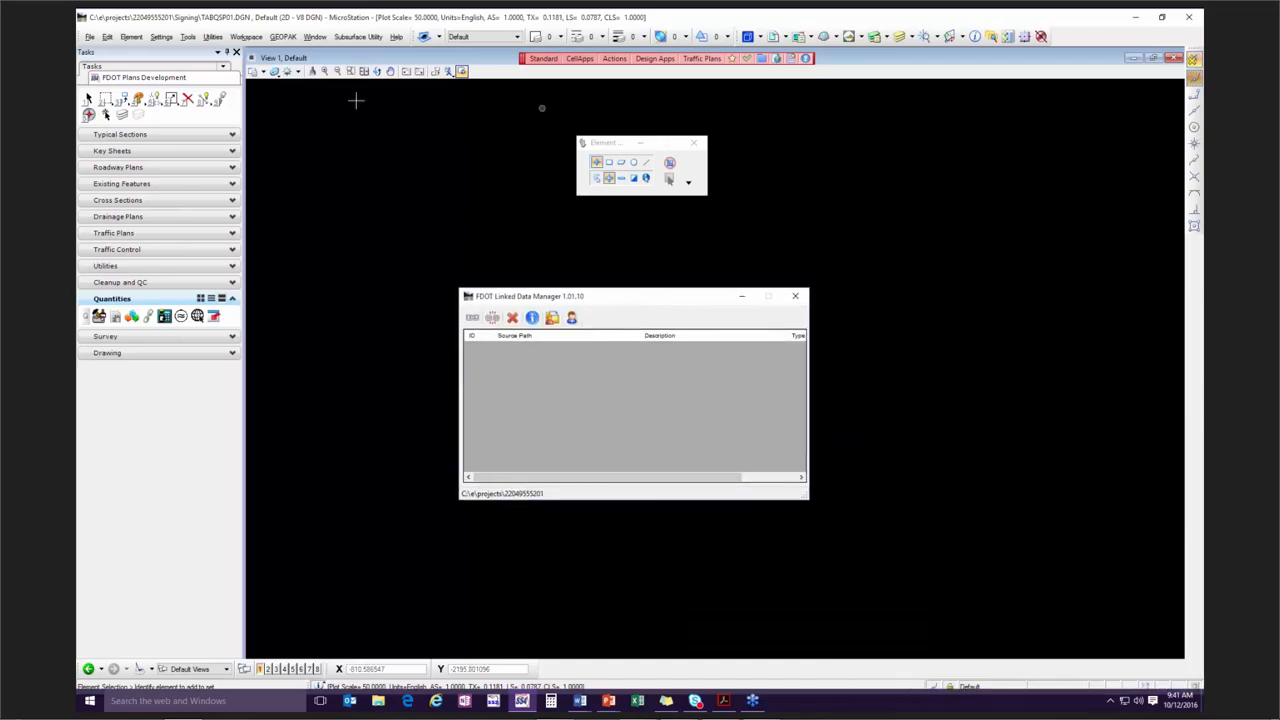
{"action": "left_click", "coordinate": [471, 320]}
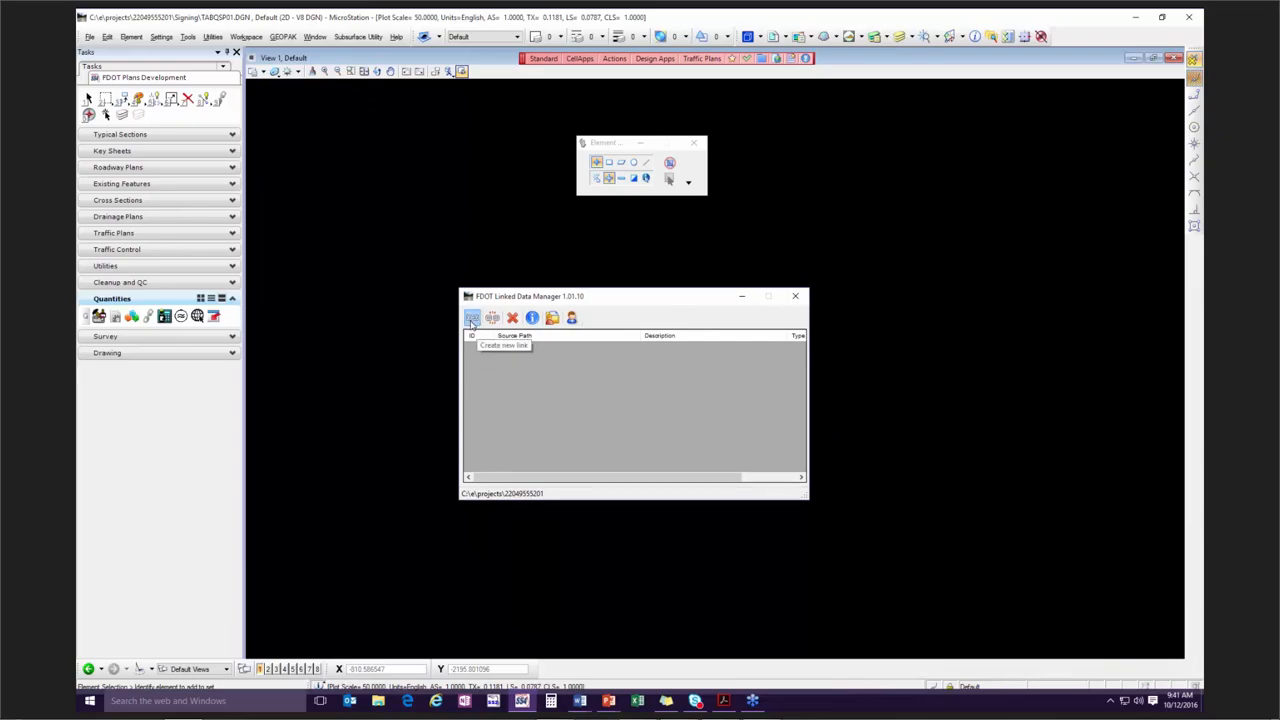
{"action": "left_click", "coordinate": [697, 297]}
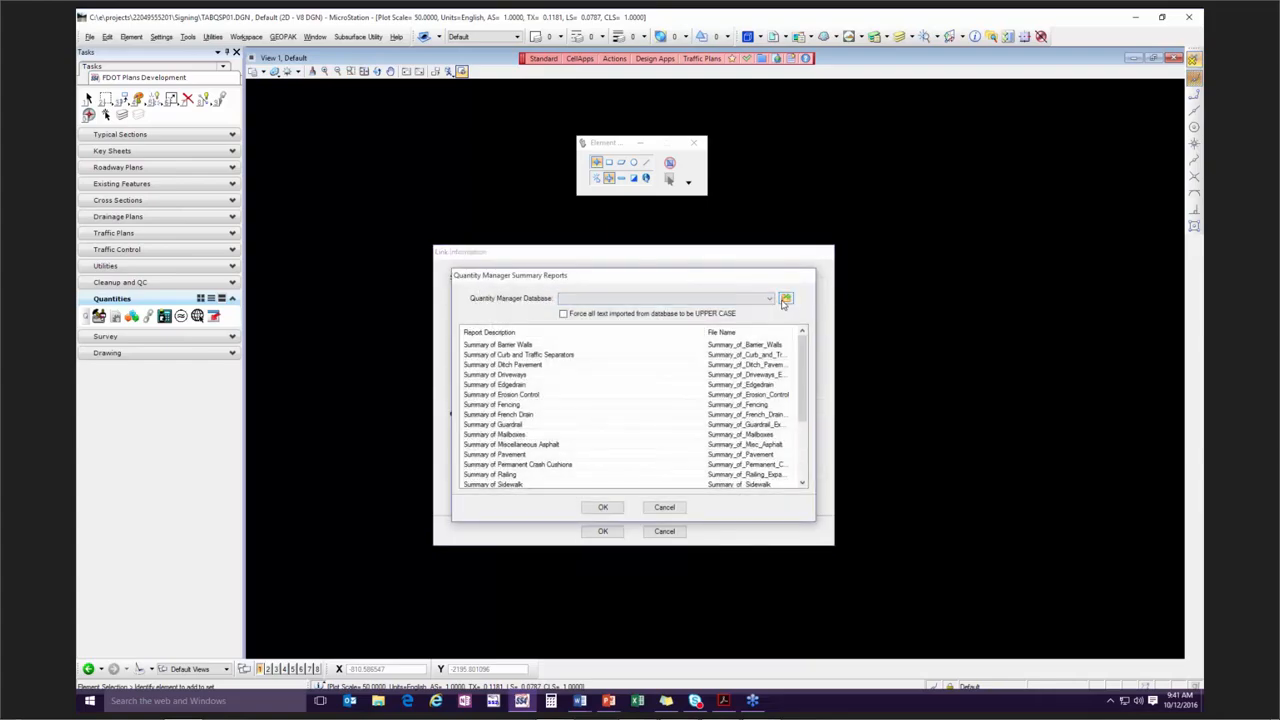
{"action": "left_click", "coordinate": [785, 300]}
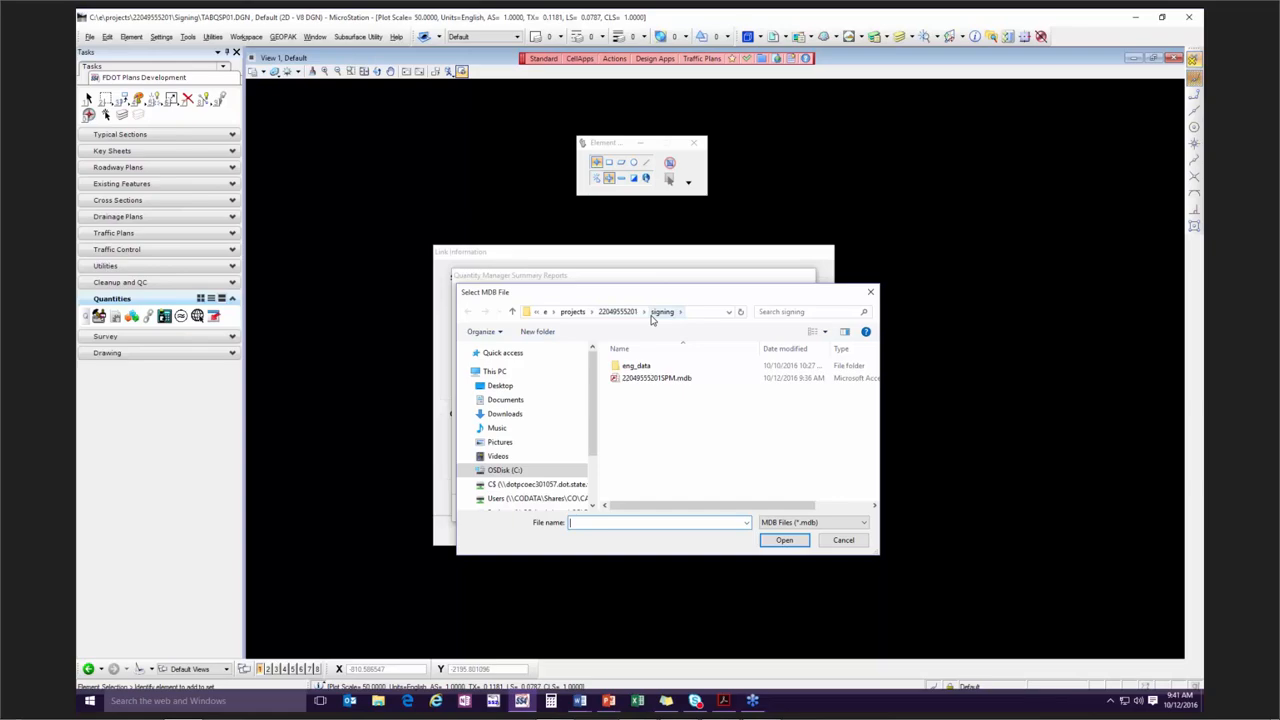
{"action": "left_click", "coordinate": [663, 380]}
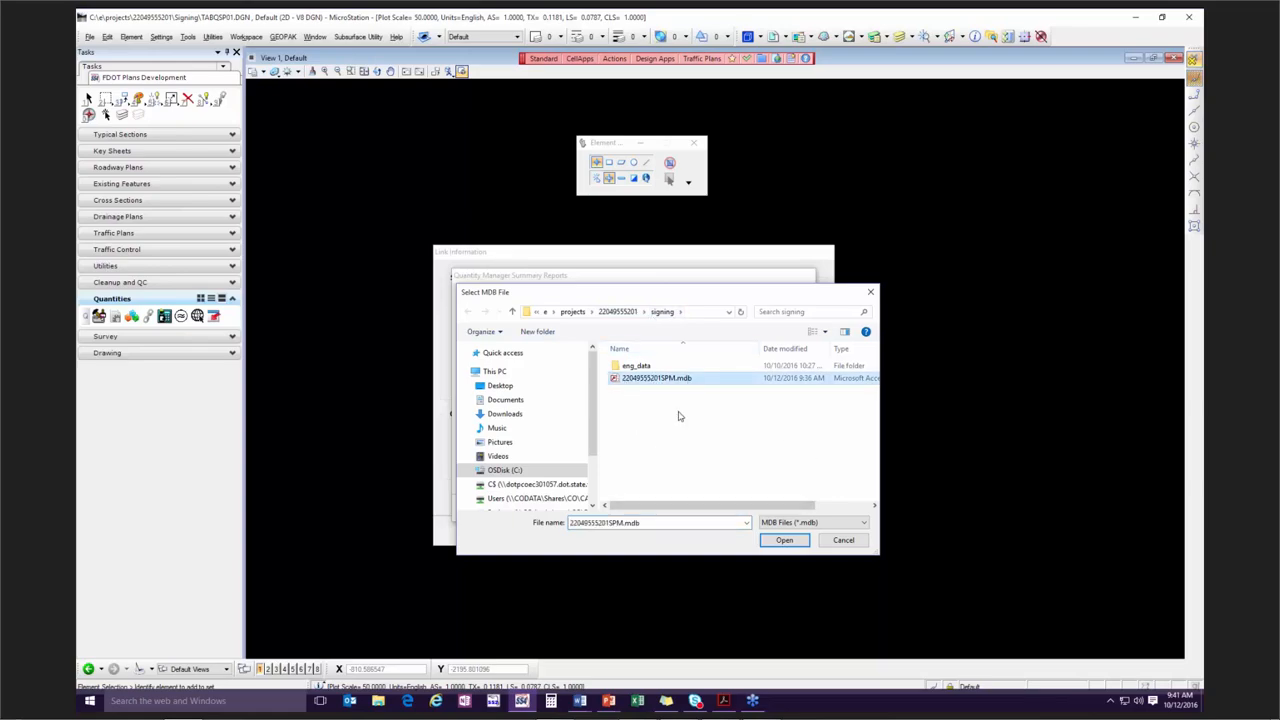
{"action": "left_click", "coordinate": [786, 541]}
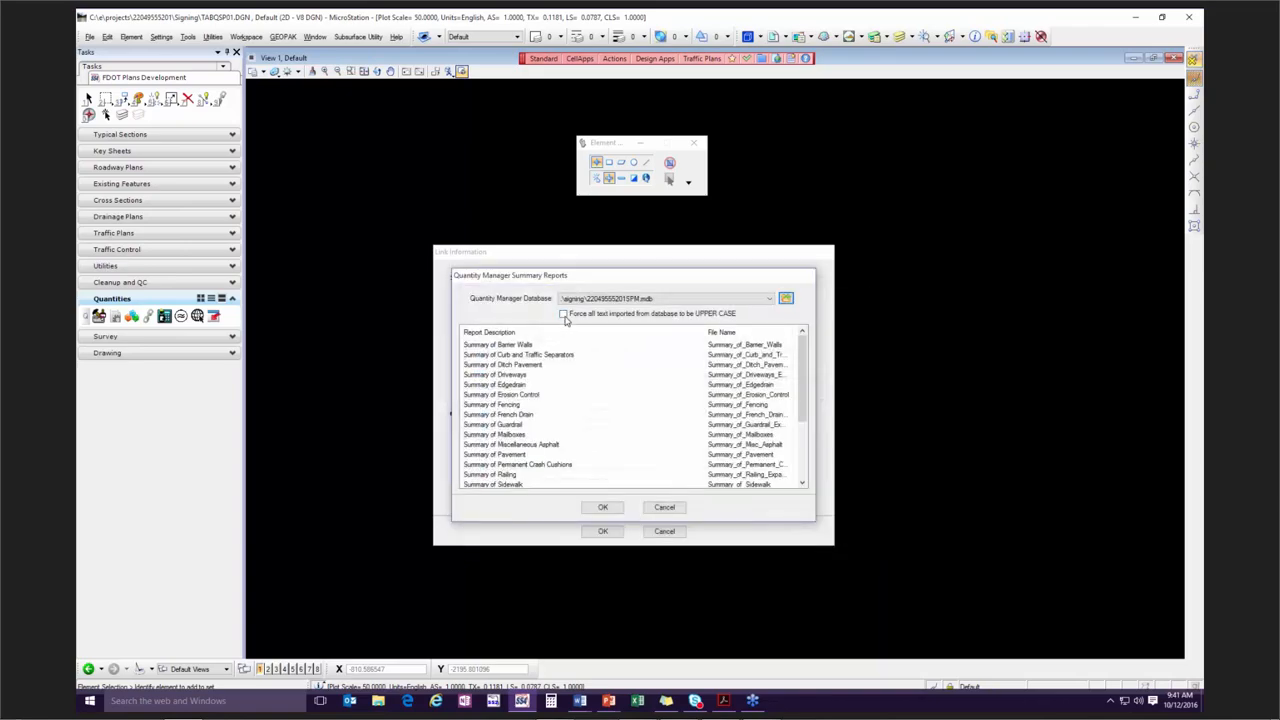
Force imported text to upper case and save the Tabulation of Quantities report as Tabulation_of_QuantitiesSPM.xlsx in the signing folder.
{"action": "left_click", "coordinate": [564, 314]}
{"action": "scroll", "coordinate": [641, 432], "scroll_direction": "down", "scroll_amount": 4}
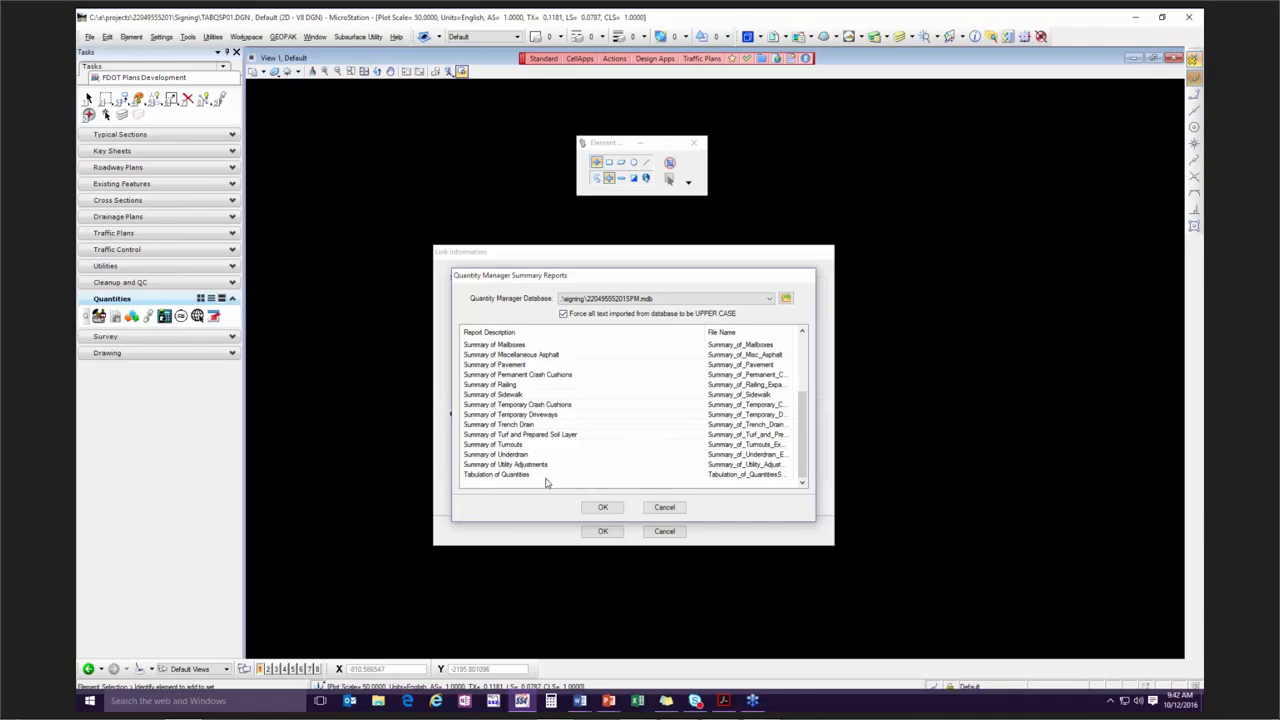
{"action": "left_click", "coordinate": [530, 474]}
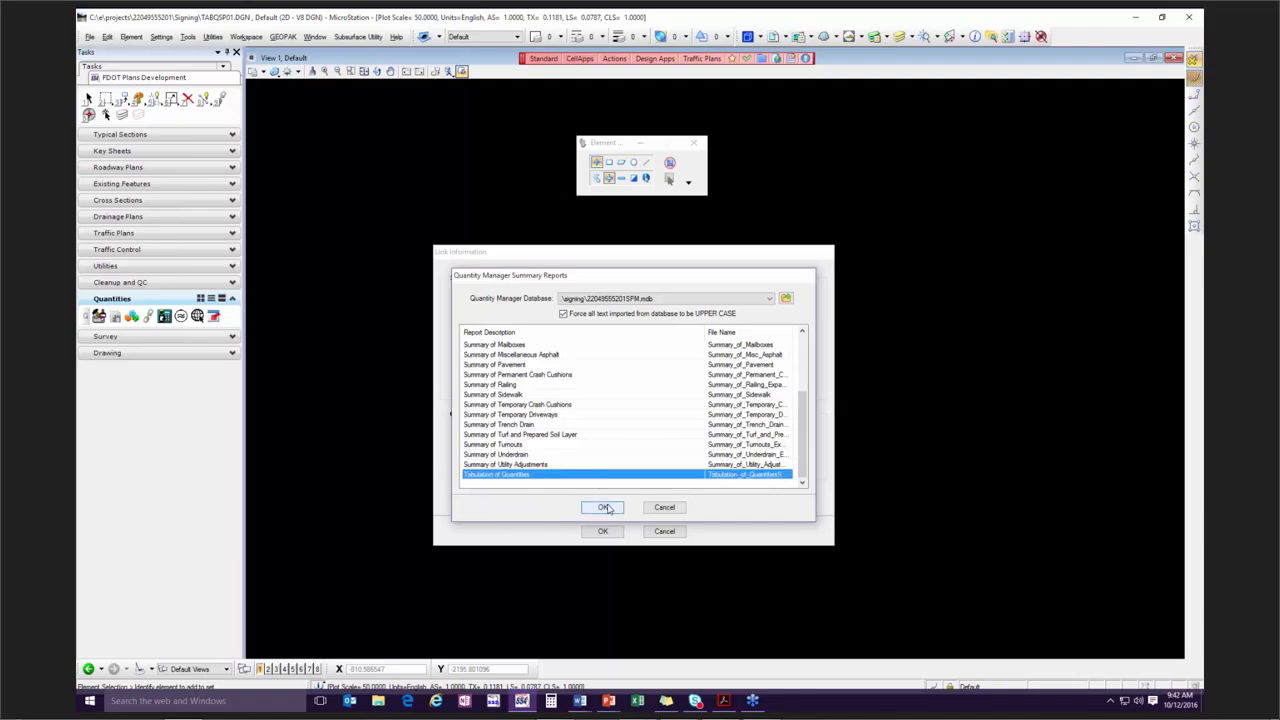
{"action": "left_click", "coordinate": [604, 508]}
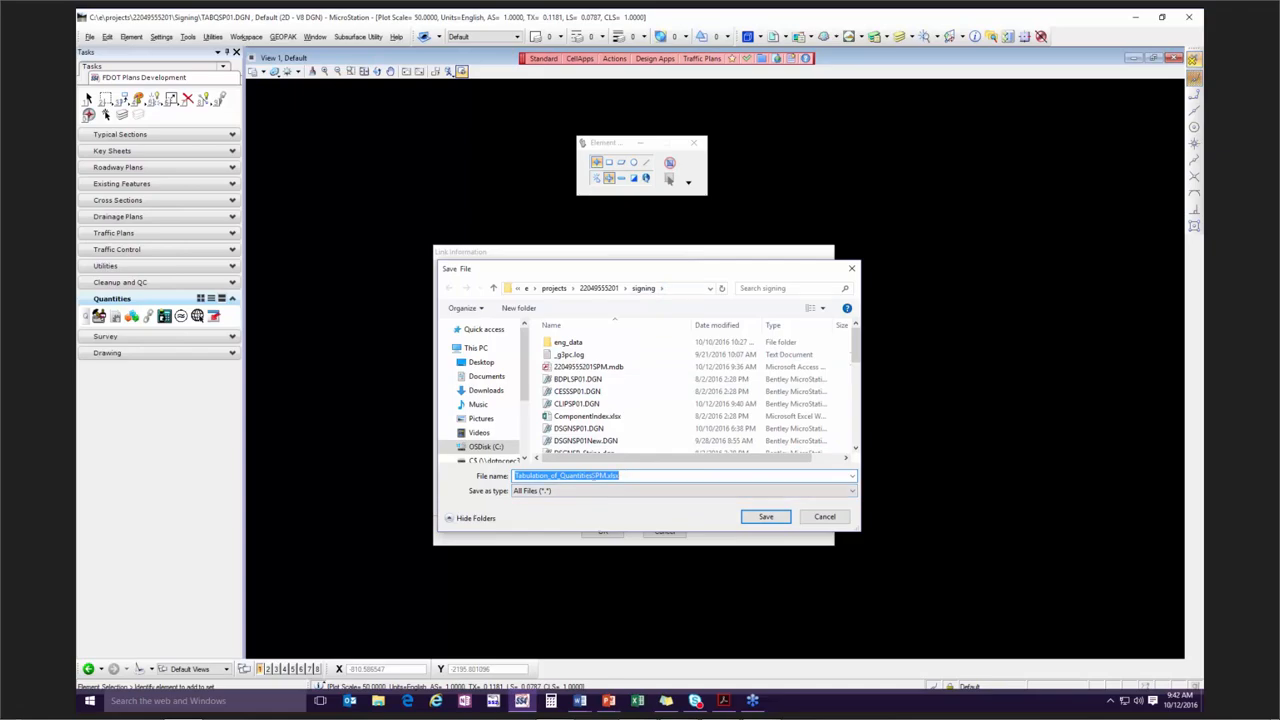
{"action": "left_click_drag", "start_coordinate": [592, 476], "coordinate": [607, 476]}
{"action": "left_click", "coordinate": [644, 480]}
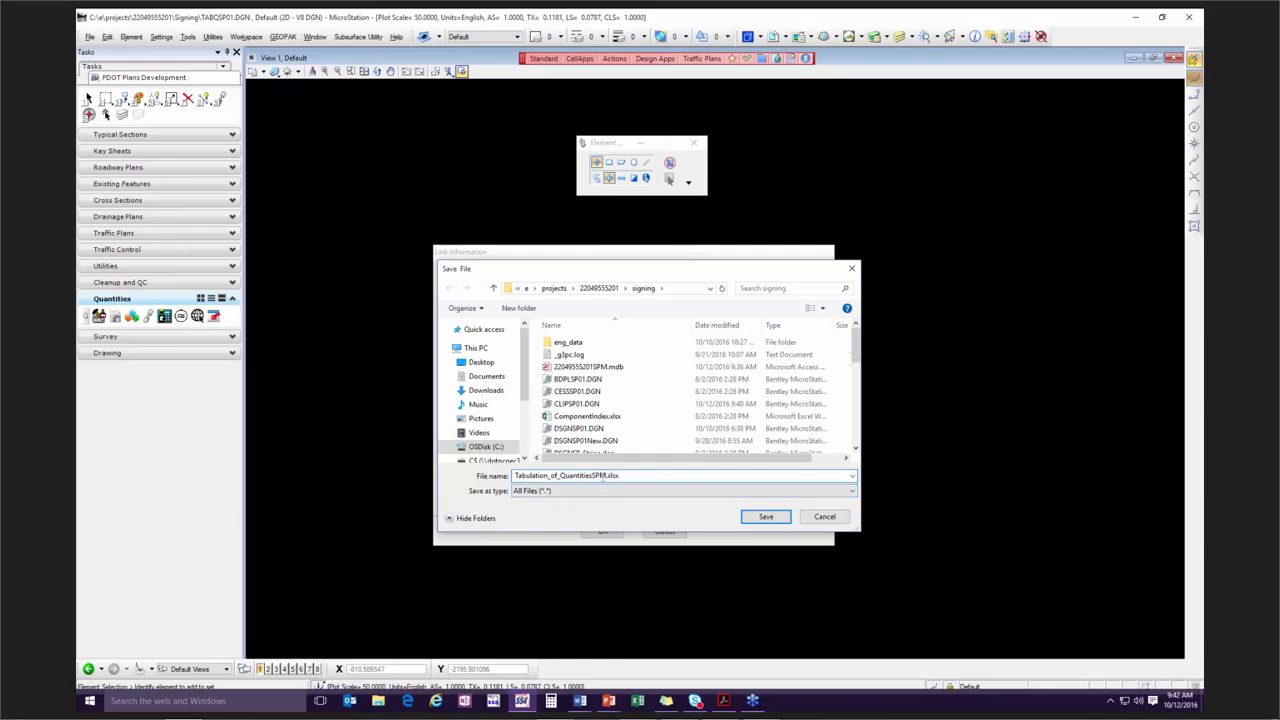
{"action": "left_click", "coordinate": [764, 517]}
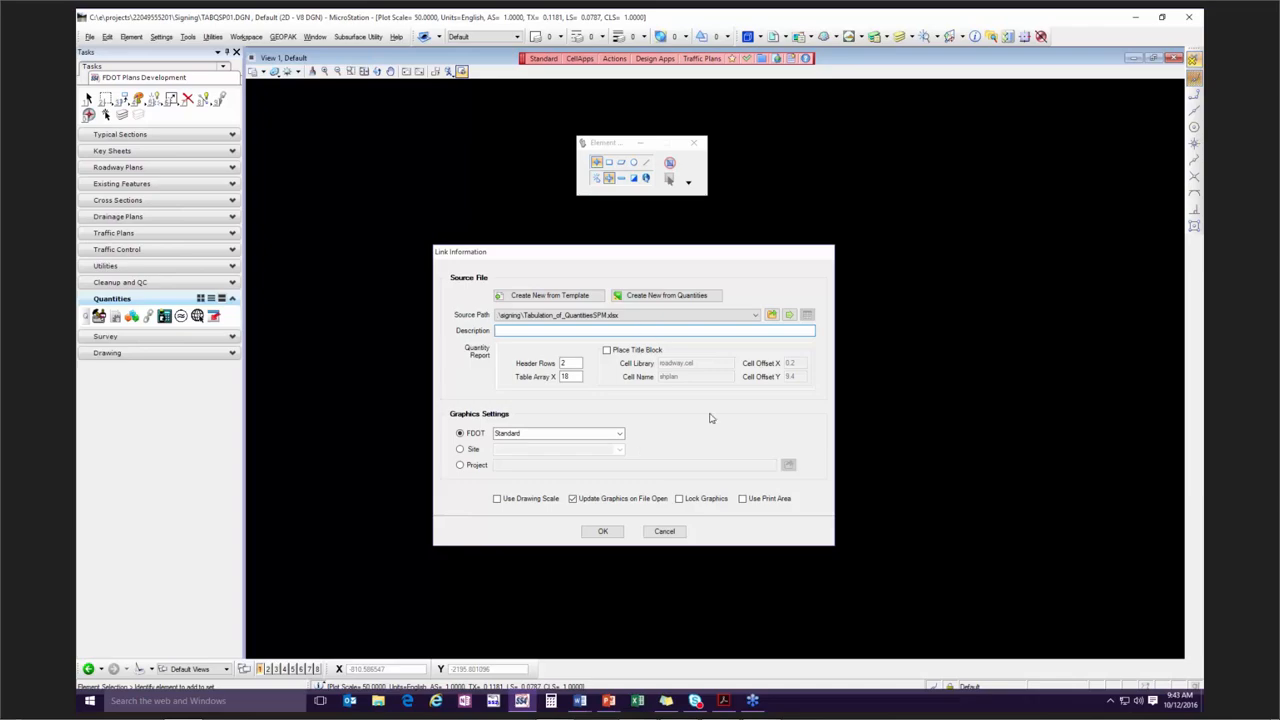
Turn on title block placement for the link, set Cell Offset X to 0, leave Use Drawing Scale off, and accept the link information.
{"action": "left_click", "coordinate": [606, 350]}
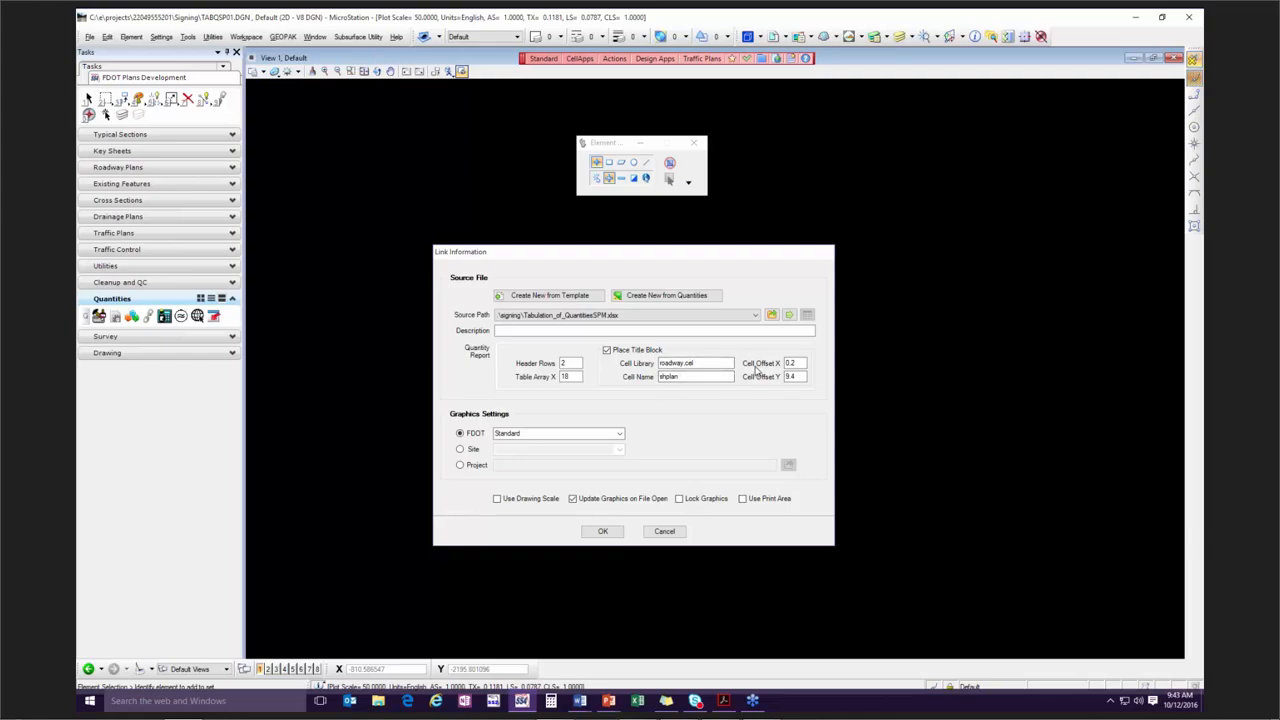
{"action": "double_click", "coordinate": [797, 363]}
{"action": "type", "text": "0"}
{"action": "left_click", "coordinate": [497, 499]}
{"action": "left_click", "coordinate": [497, 499]}
{"action": "left_click", "coordinate": [598, 531]}
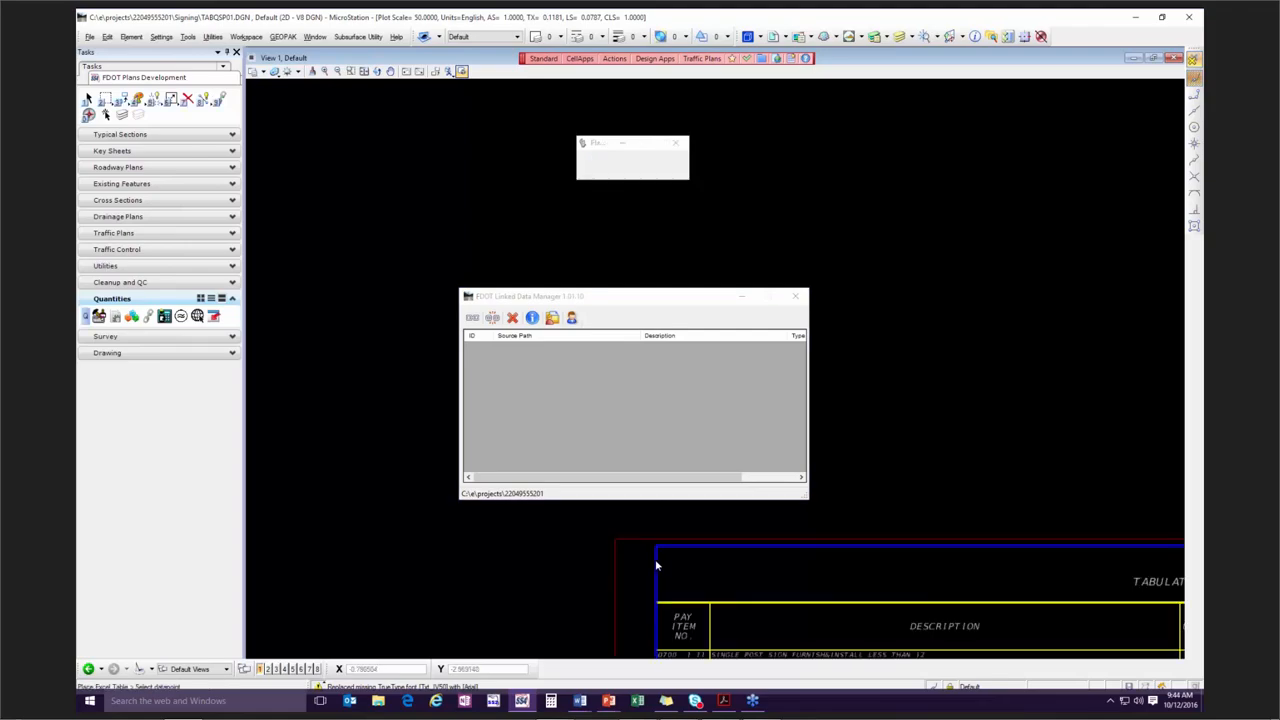
Place the linked tabulation of quantities table with its title block in the empty drawing, moving the Linked Data Manager window out of the way.
{"action": "scroll", "coordinate": [656, 561], "scroll_direction": "down", "scroll_amount": 5}
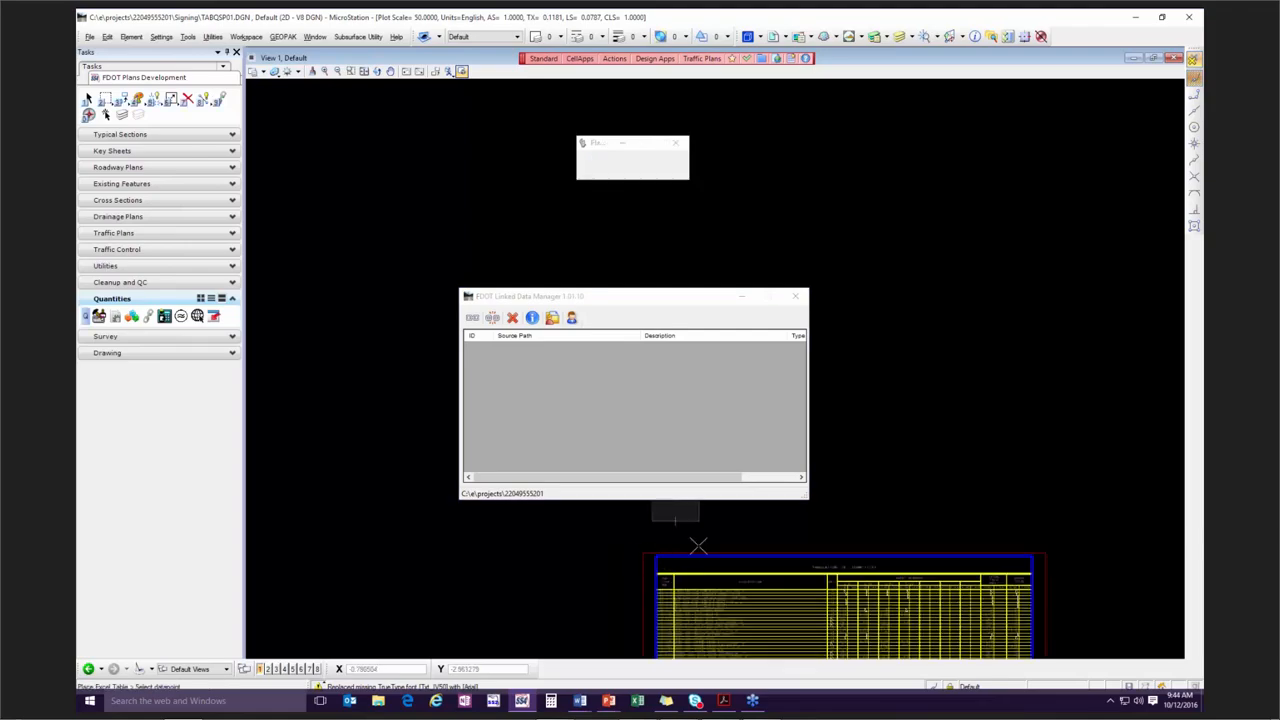
{"action": "left_click_drag", "start_coordinate": [591, 295], "coordinate": [542, 485]}
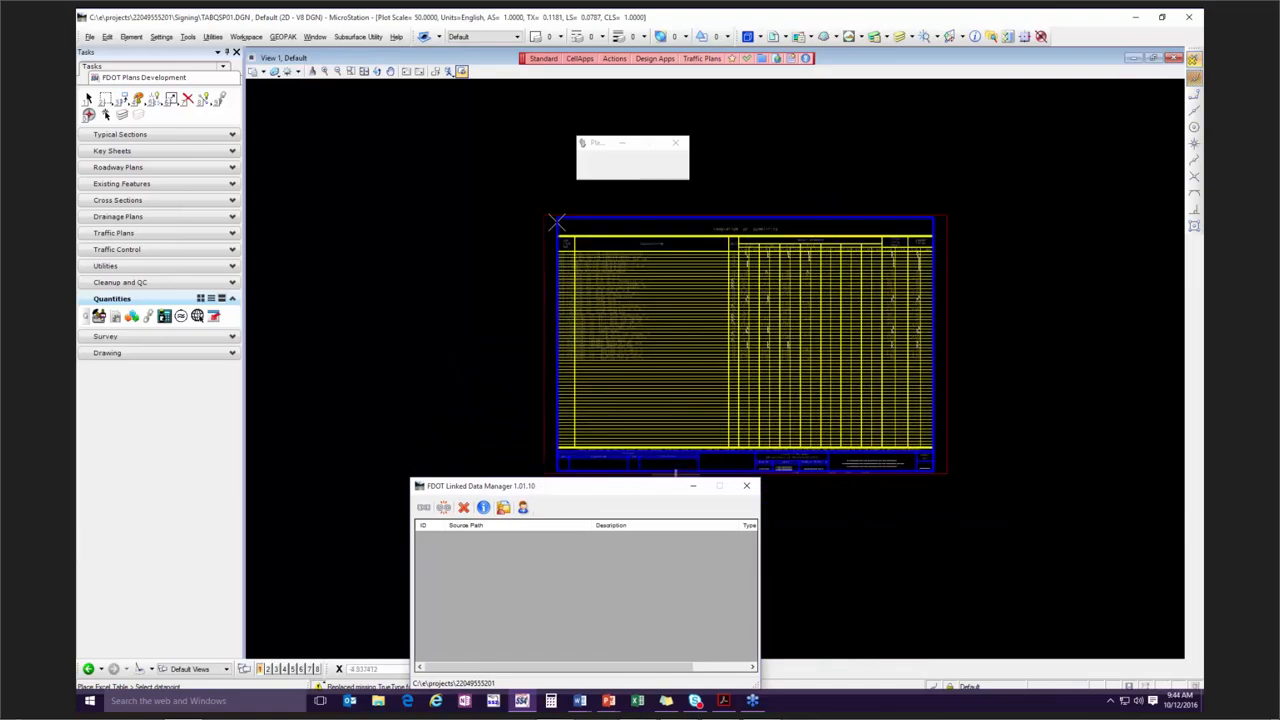
{"action": "left_click", "coordinate": [557, 221]}
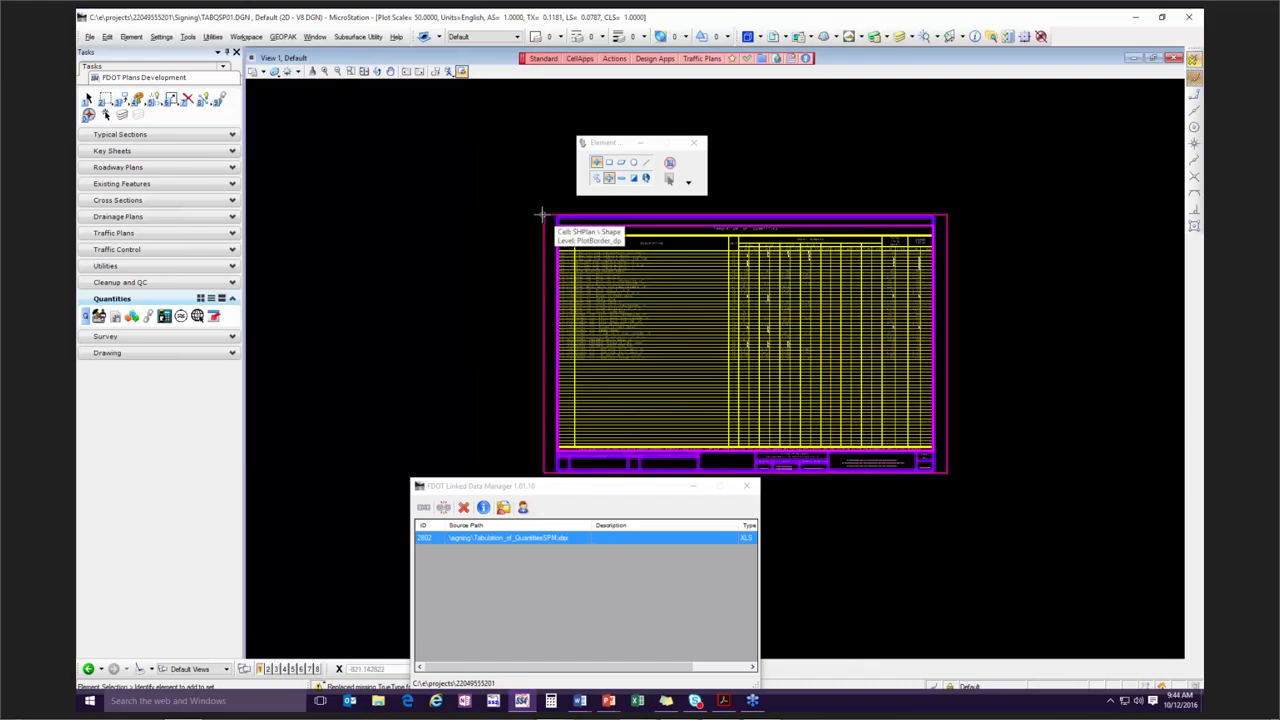
Set the design file's drawing scale to 1:50 and move the Drawing Scale window clear of the table.
{"action": "scroll", "coordinate": [494, 311], "scroll_direction": "up", "scroll_amount": 2}
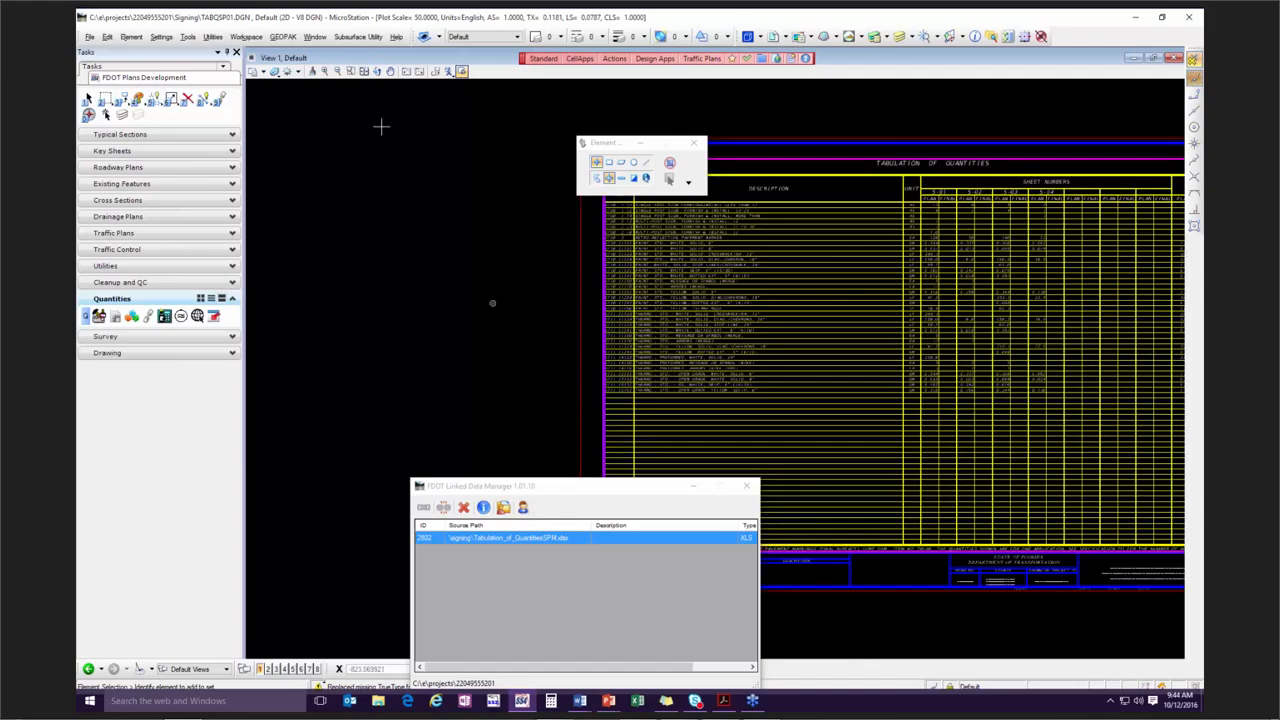
{"action": "left_click", "coordinate": [164, 39]}
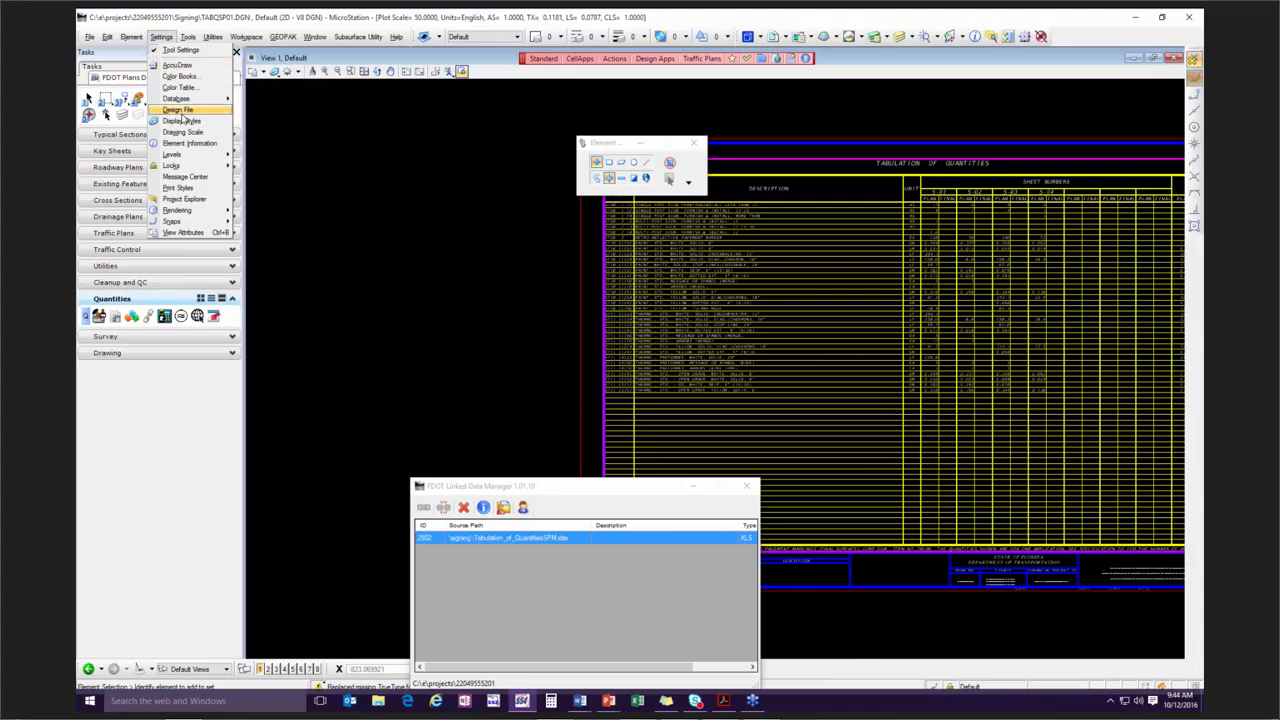
{"action": "left_click", "coordinate": [196, 133]}
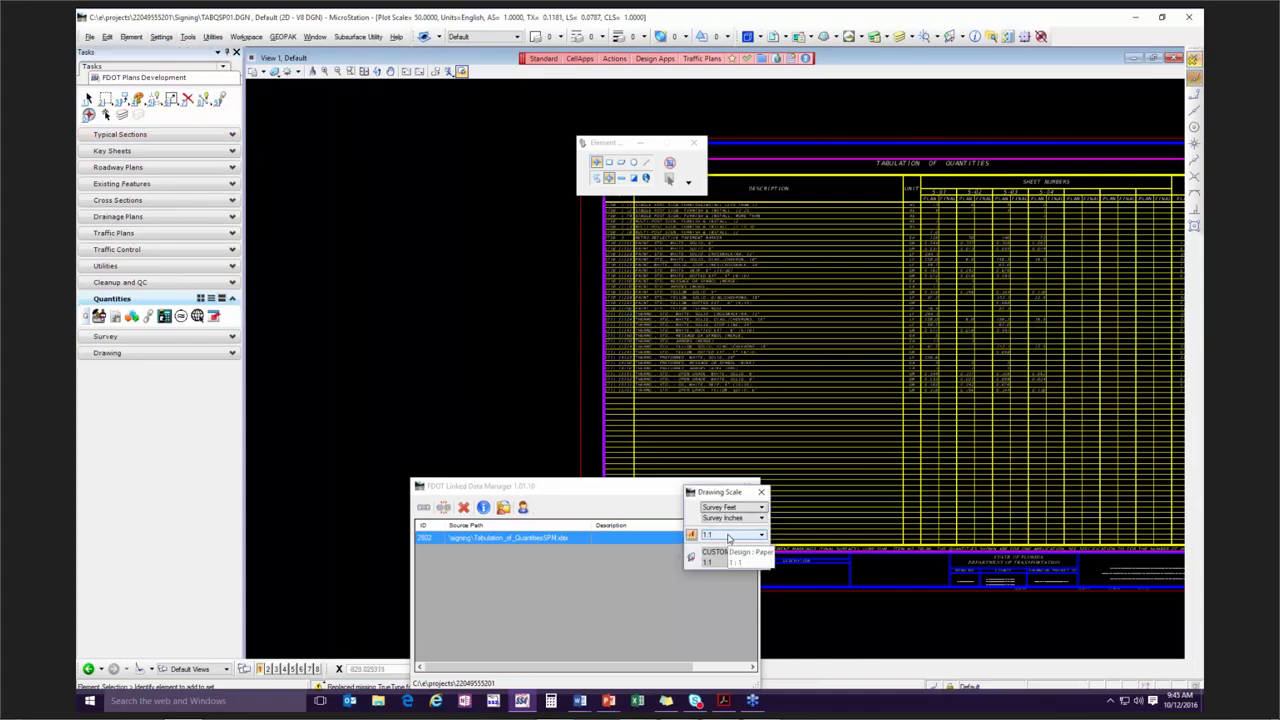
{"action": "left_click", "coordinate": [729, 538]}
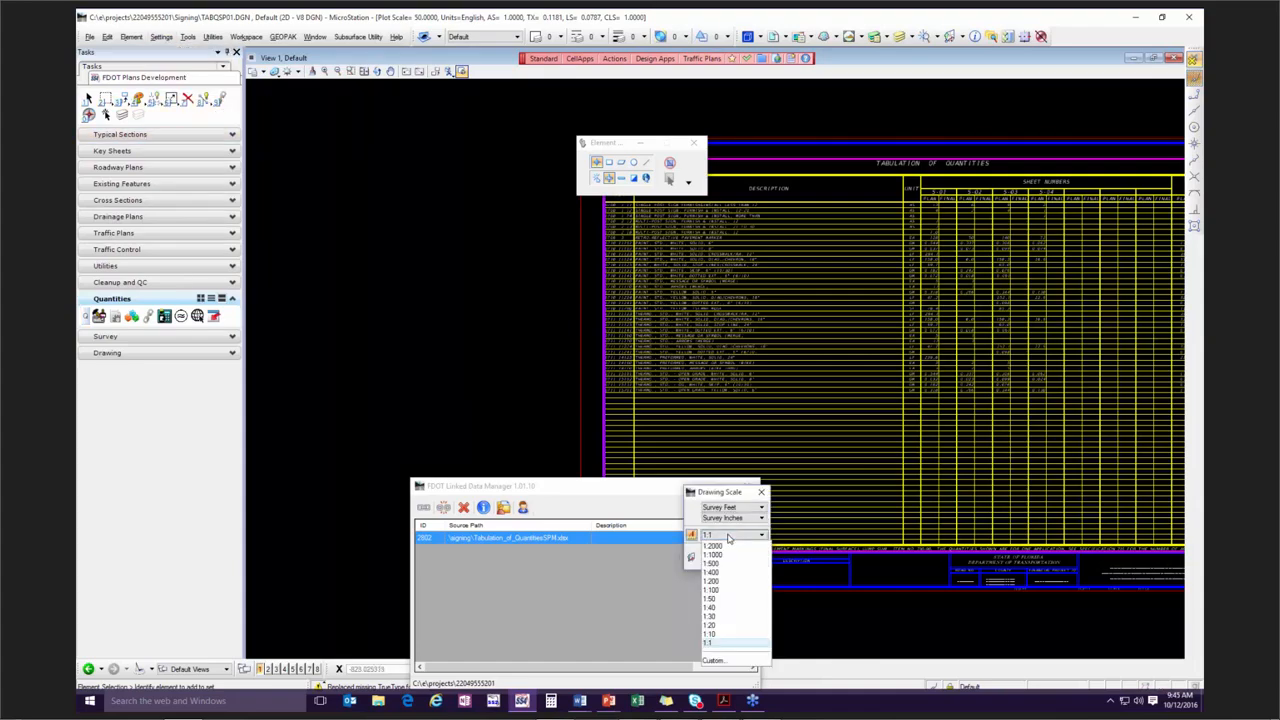
{"action": "left_click", "coordinate": [736, 601]}
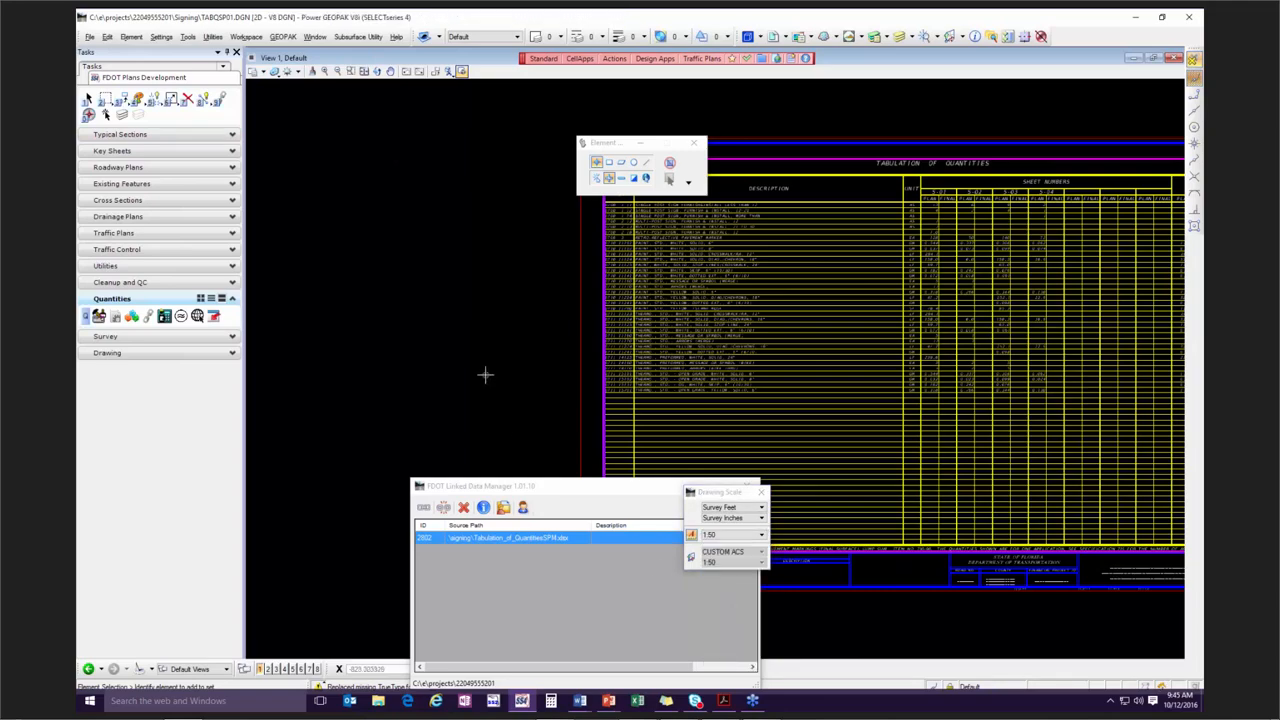
{"action": "mouse_move", "coordinate": [728, 492]}
{"action": "left_mouse_down"}
{"action": "mouse_move", "coordinate": [357, 266]}
{"action": "mouse_move", "coordinate": [326, 232]}
{"action": "left_mouse_up"}
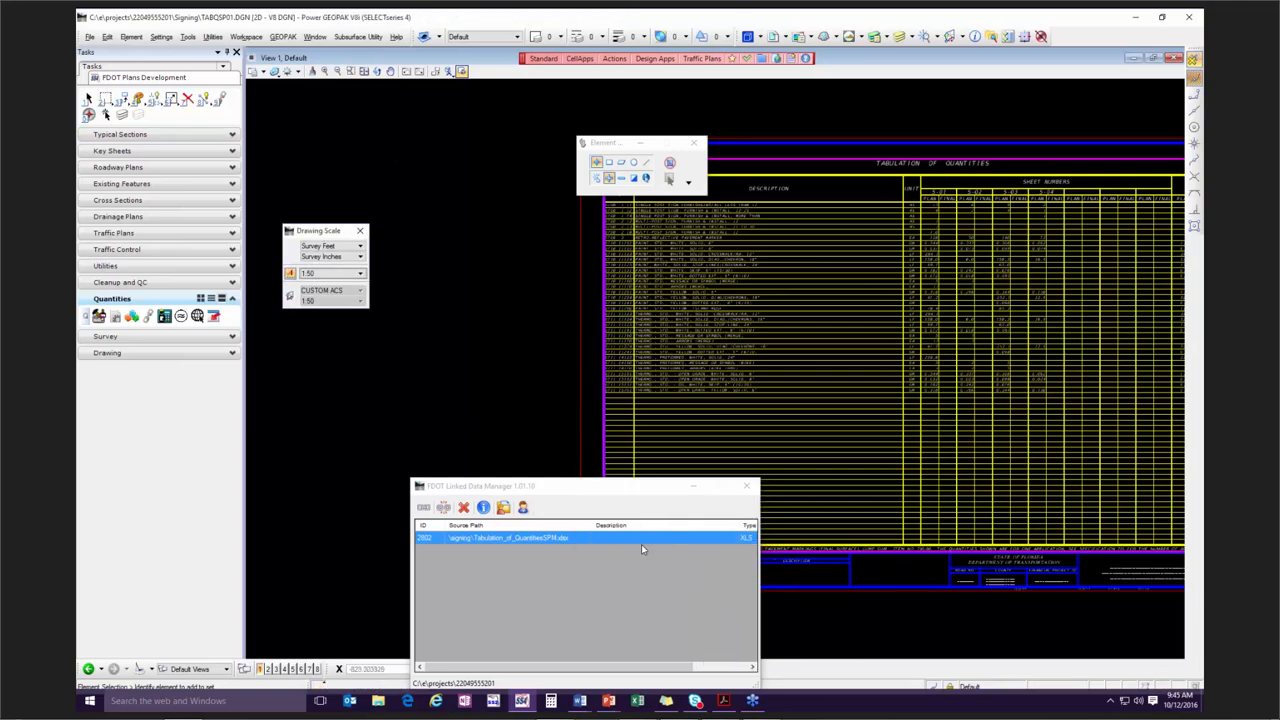
Update the Tabulation_of_QuantitiesSPM.xlsx link so the table is redrawn at the new drawing scale.
{"action": "right_click", "coordinate": [566, 539]}
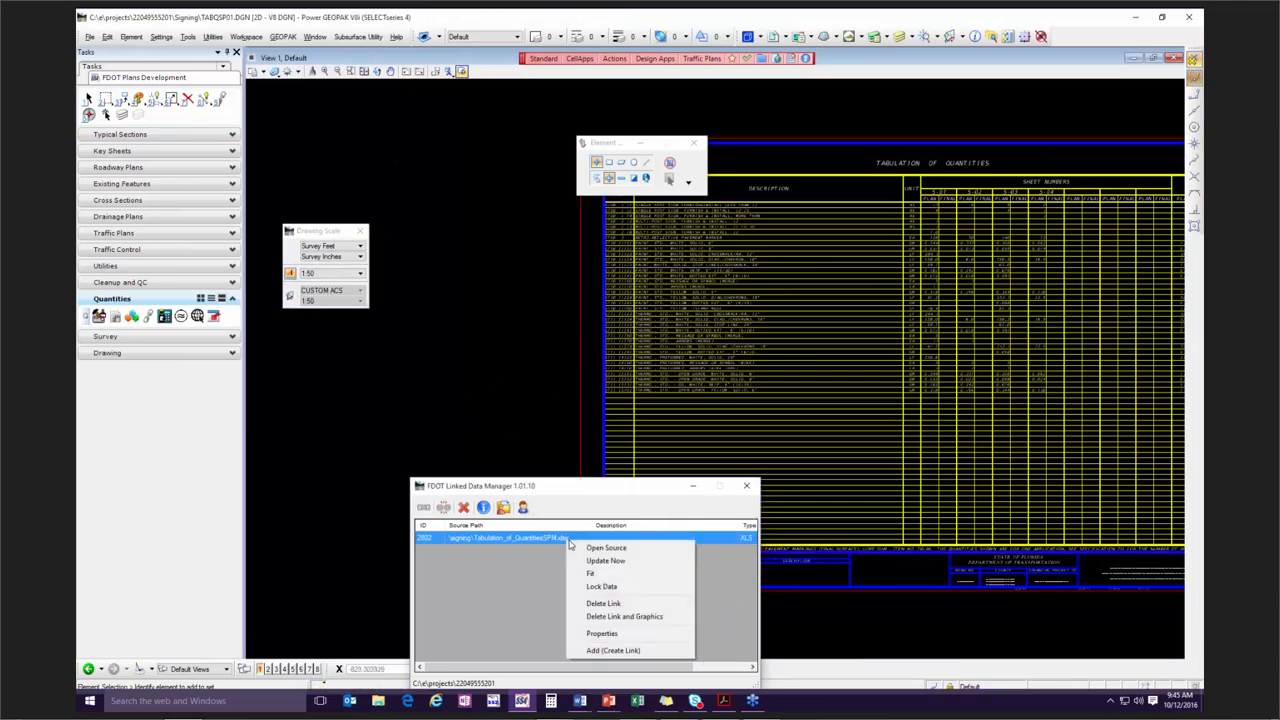
{"action": "left_click", "coordinate": [632, 564]}
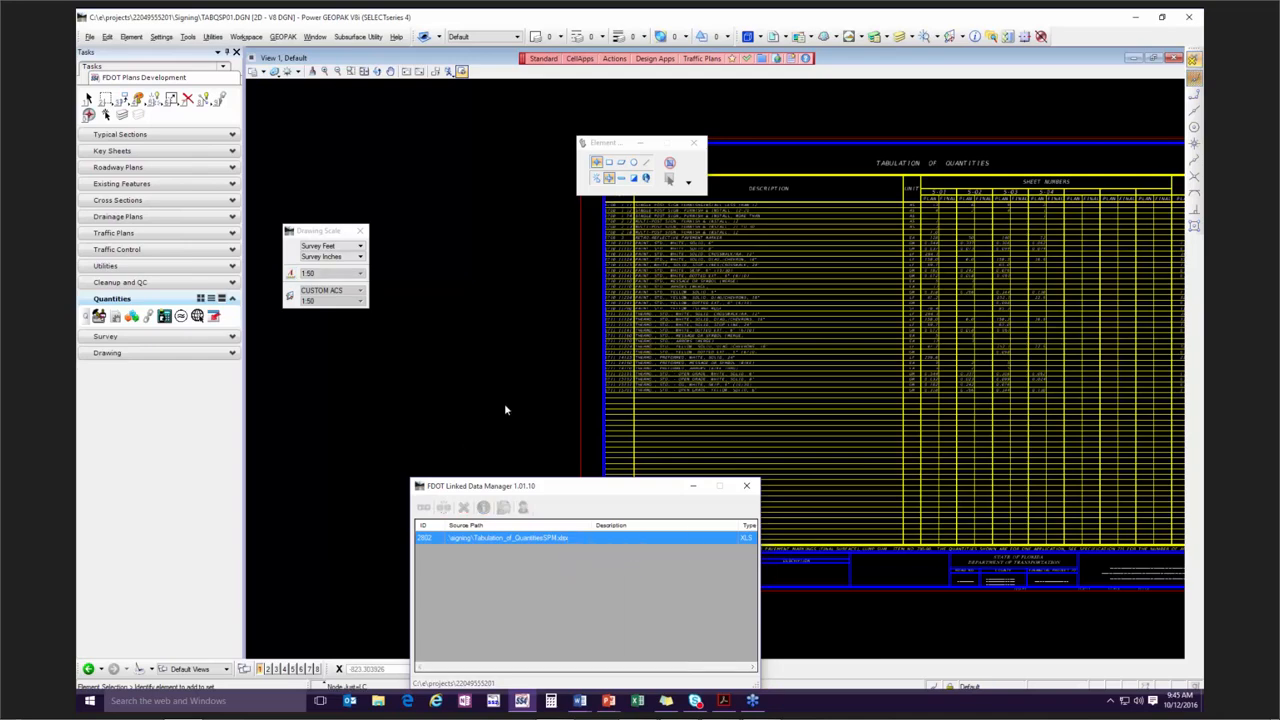
{"action": "right_click", "coordinate": [567, 537]}
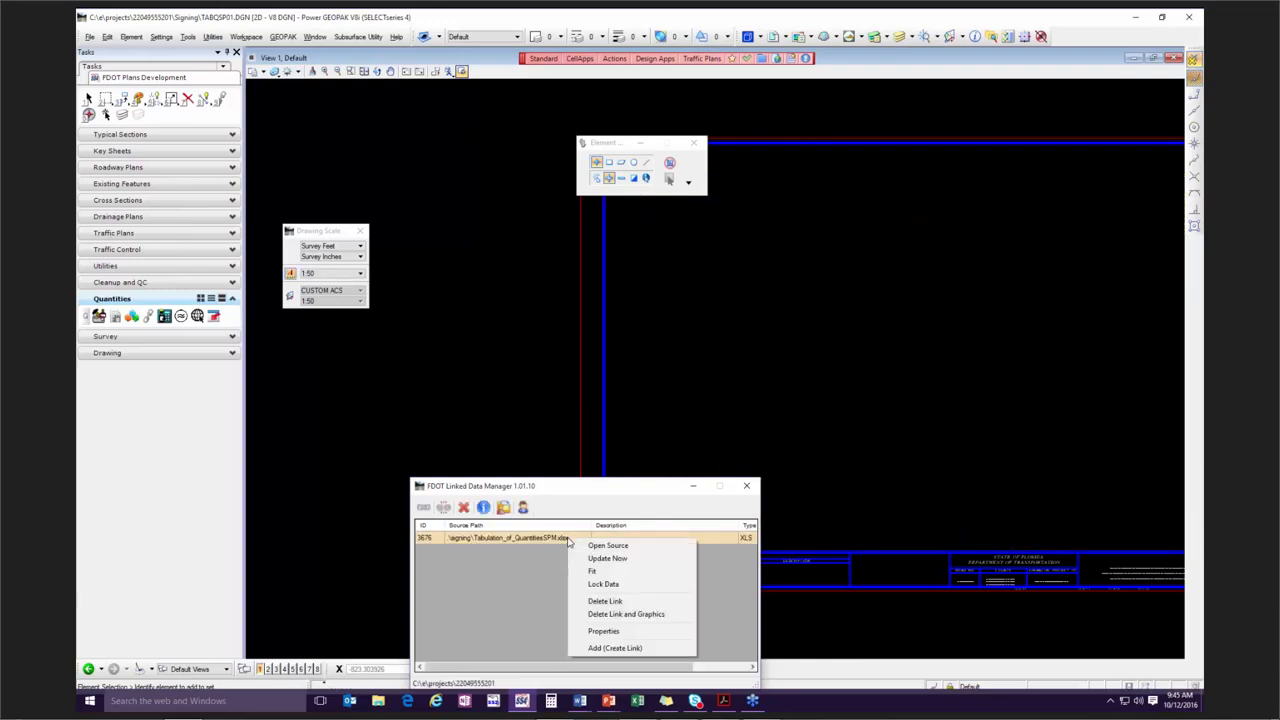
{"action": "left_click", "coordinate": [536, 340]}
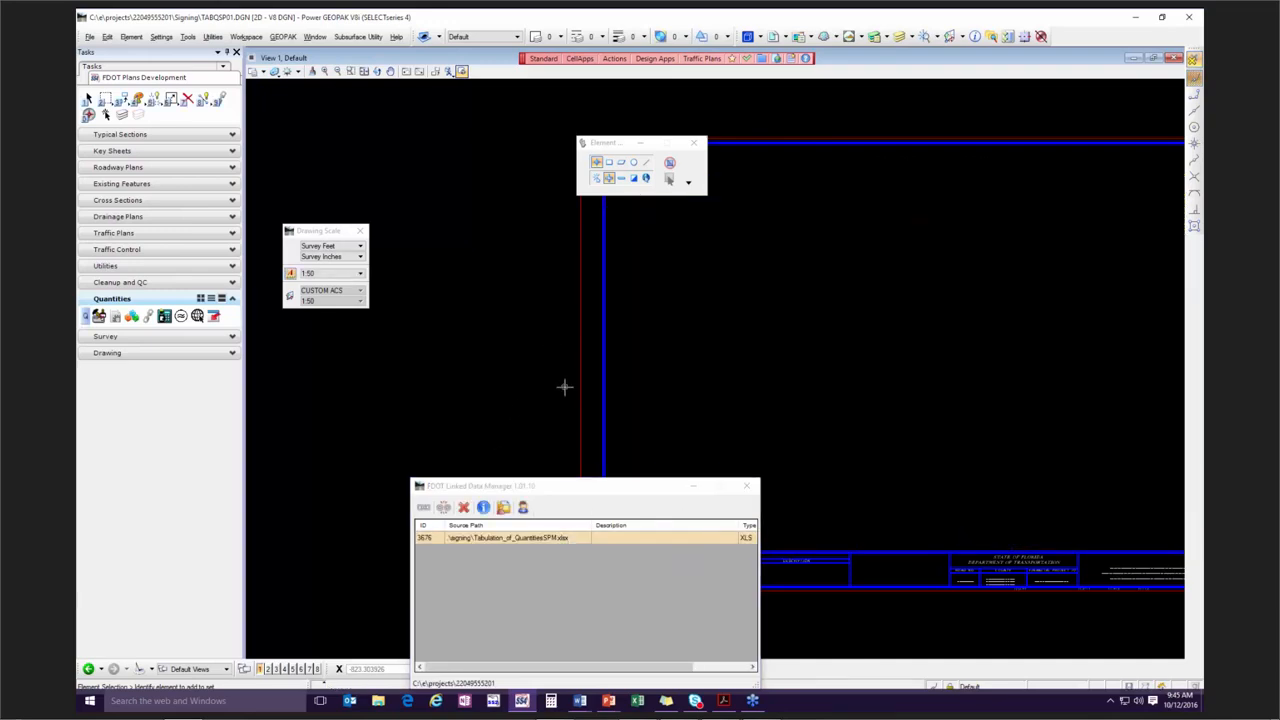
{"action": "scroll", "coordinate": [565, 387], "scroll_direction": "down", "scroll_amount": 4}
{"action": "scroll", "coordinate": [565, 387], "scroll_direction": "down", "scroll_amount": 4}
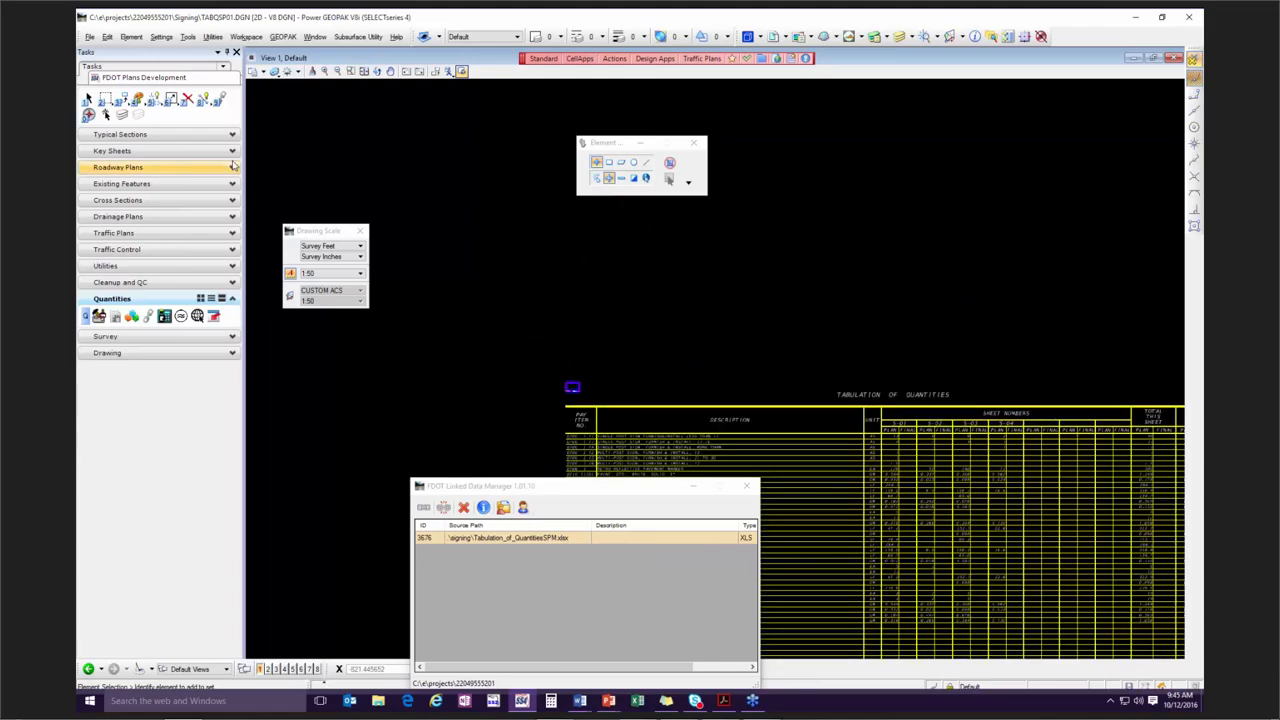
Scale the small sheet border cell by an active scale of 50 in X and Y.
{"action": "left_click", "coordinate": [121, 98]}
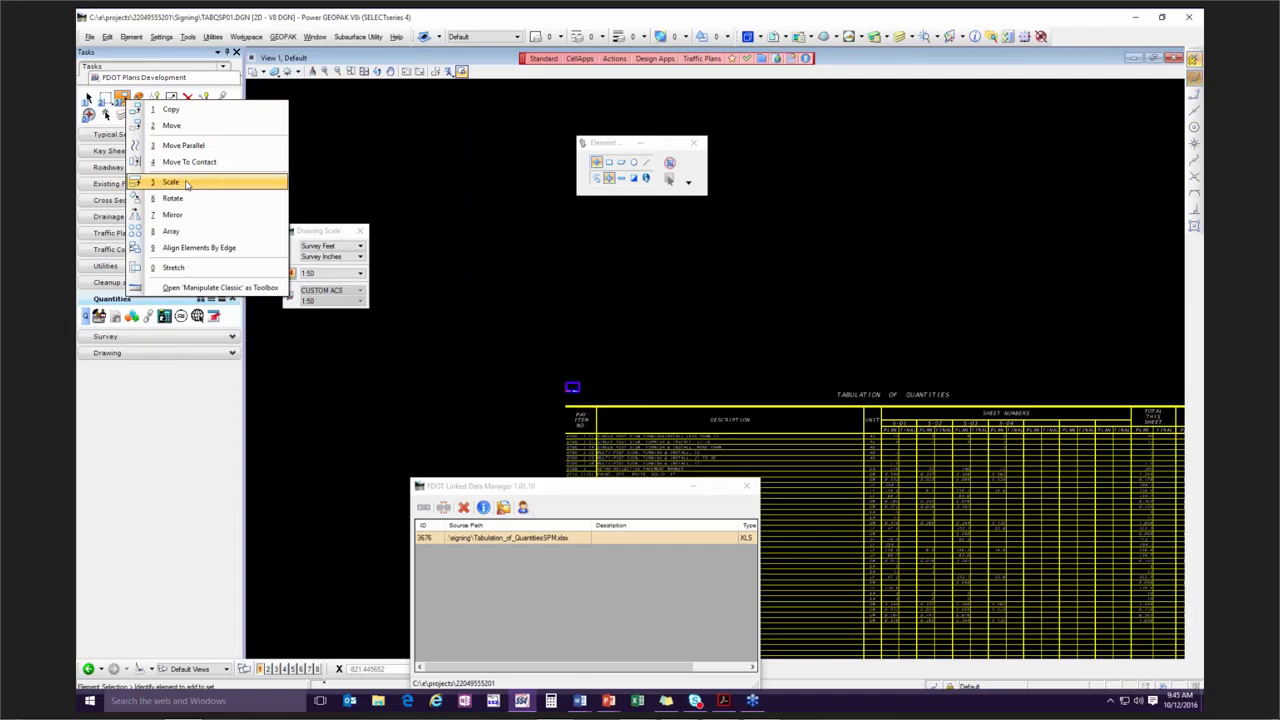
{"action": "left_click", "coordinate": [186, 185]}
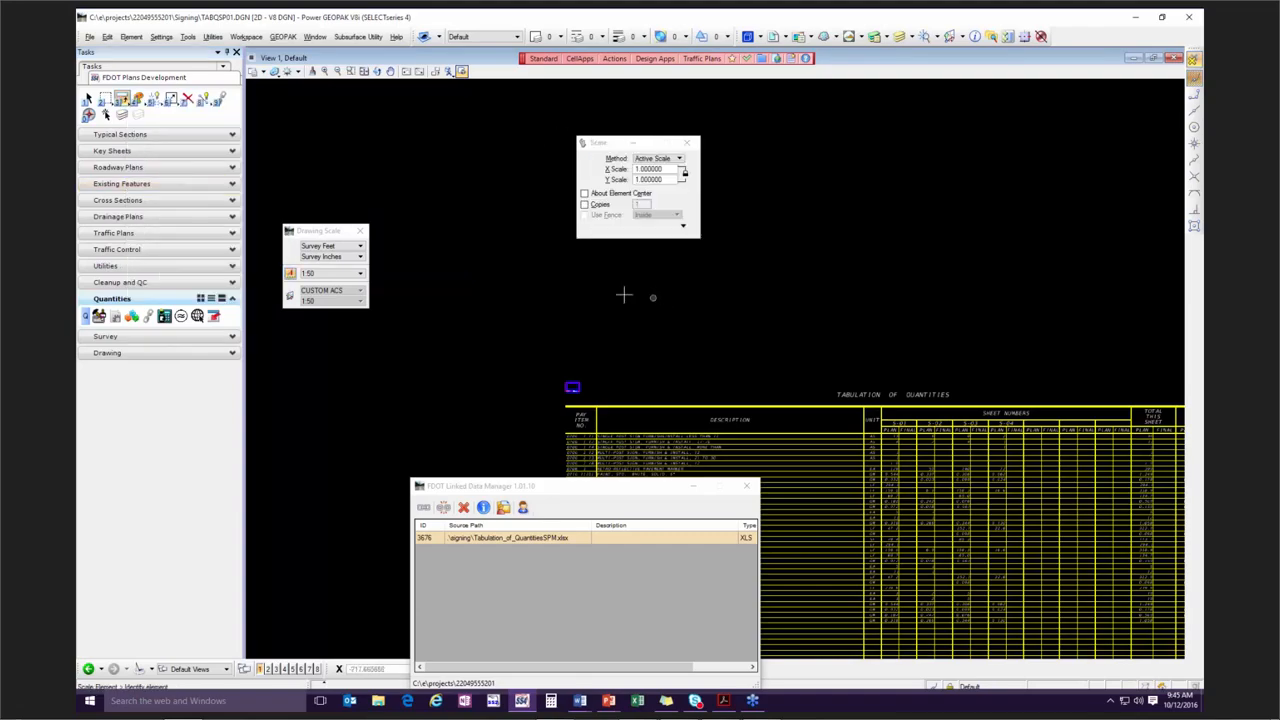
{"action": "left_click_drag", "start_coordinate": [326, 231], "coordinate": [330, 211]}
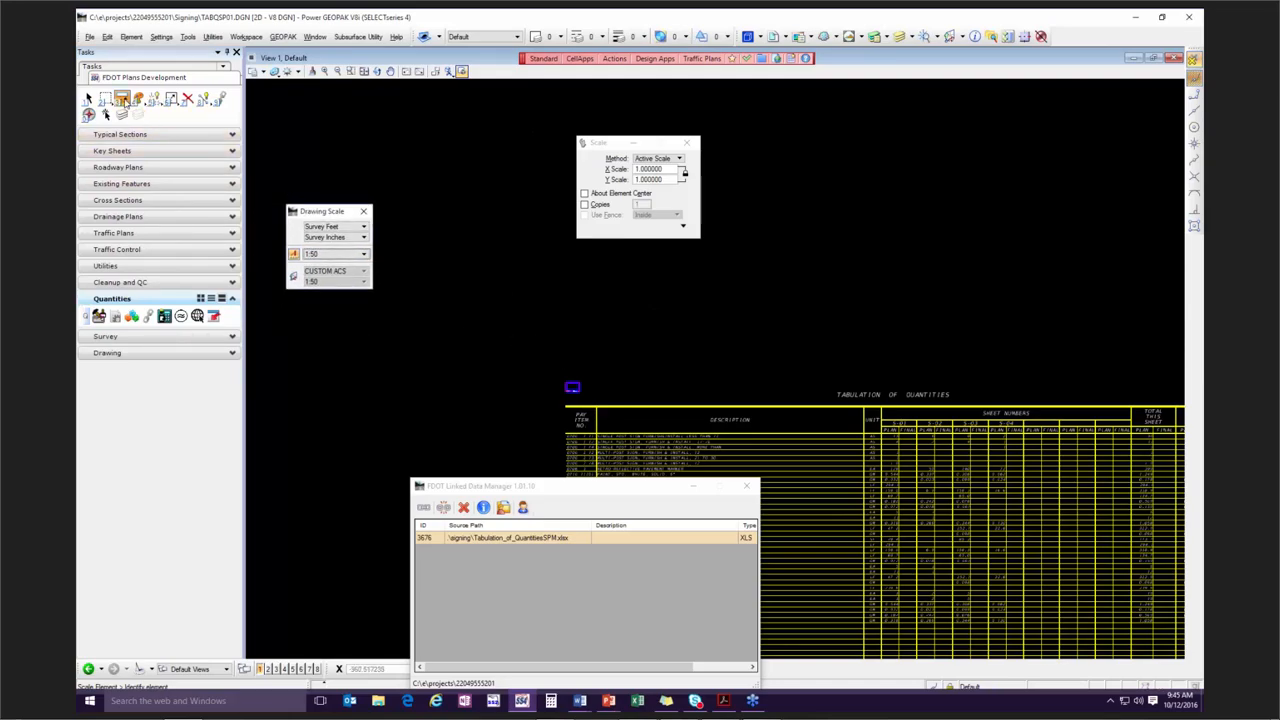
{"action": "left_click", "coordinate": [121, 100]}
{"action": "left_click", "coordinate": [645, 170]}
{"action": "type", "text": "50"}
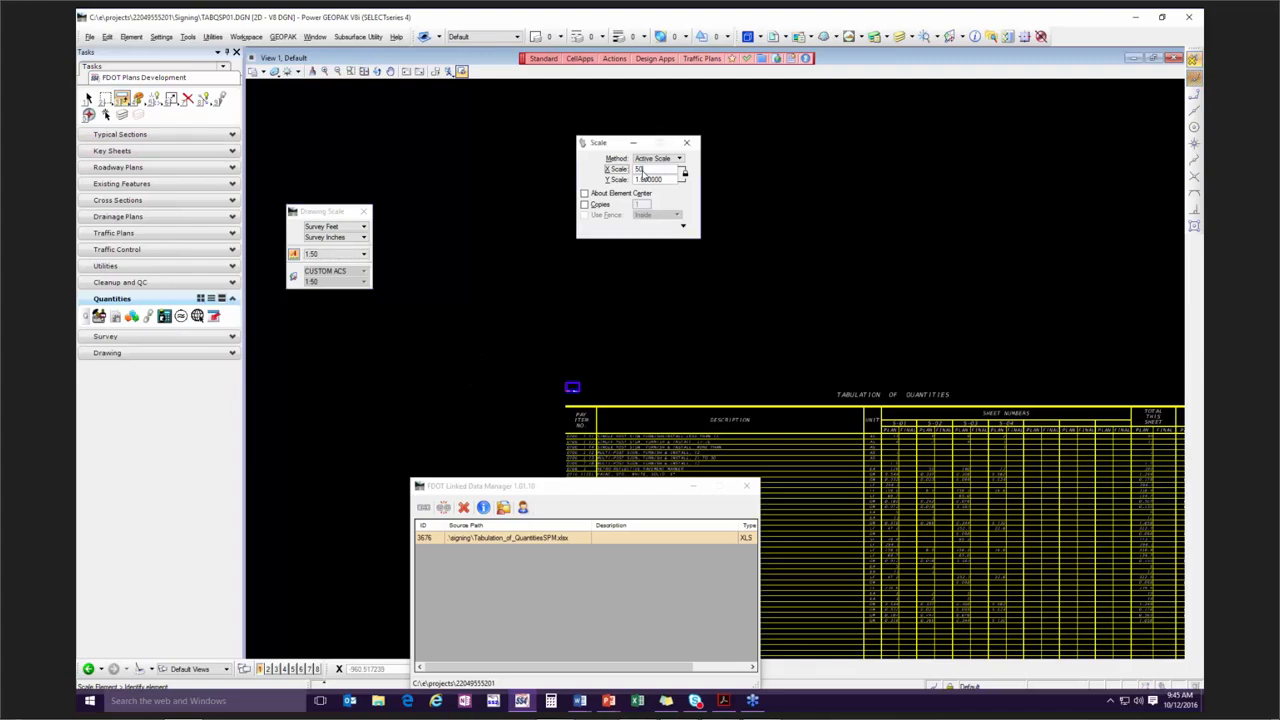
{"action": "left_click", "coordinate": [576, 386]}
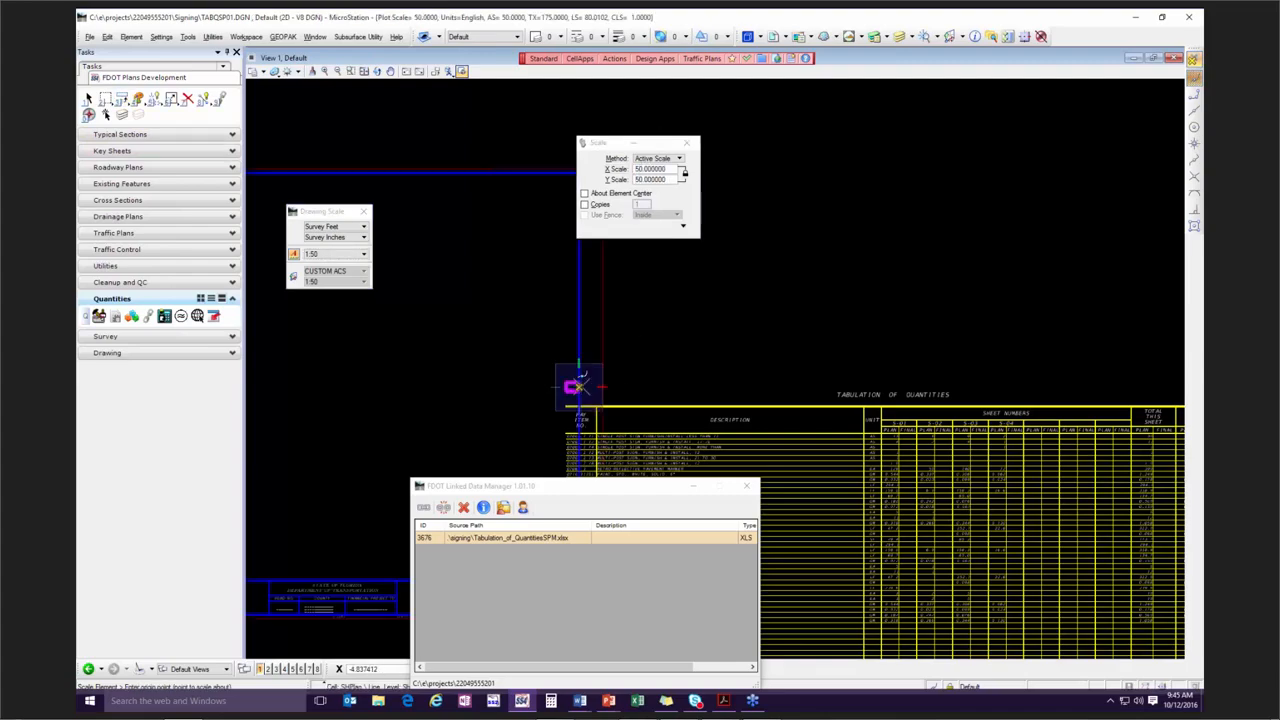
{"action": "scroll", "coordinate": [578, 295], "scroll_direction": "down", "scroll_amount": 2}
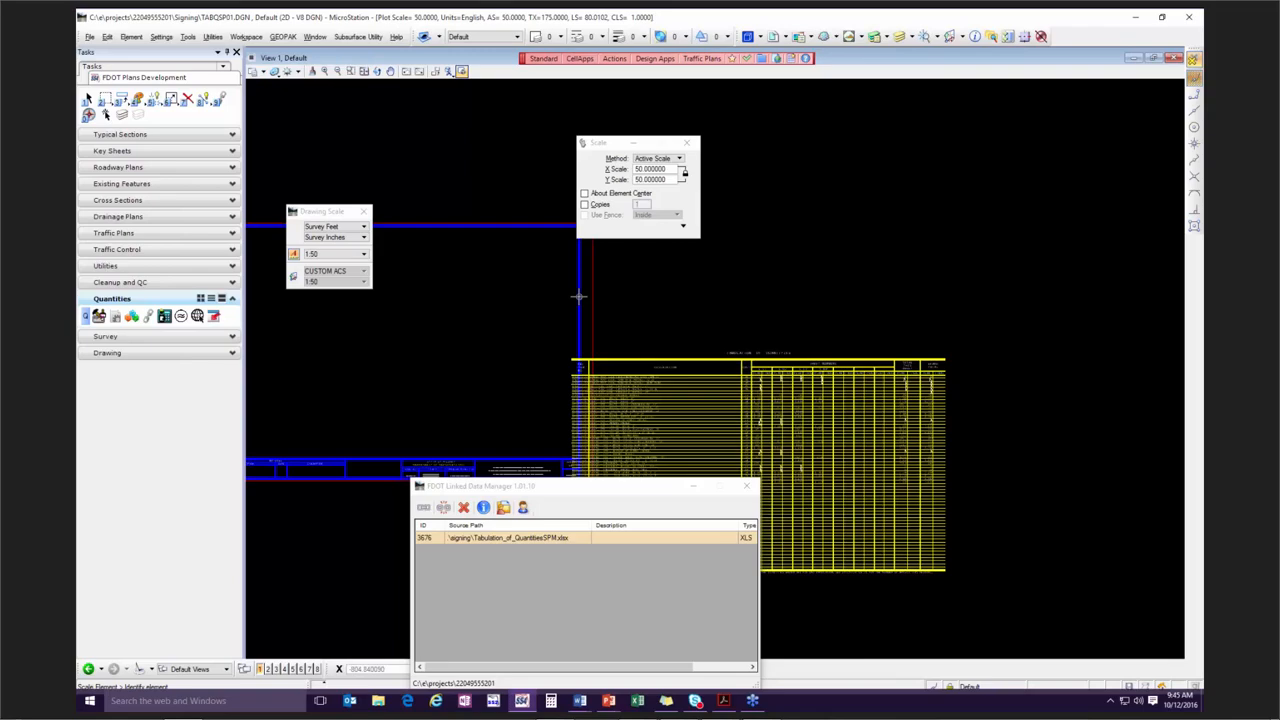
Move the sheet border by its inner upper-left corner onto the origin of the tabulation table, using the Origin snap.
{"action": "middle_click_drag", "start_coordinate": [603, 286], "coordinate": [717, 355]}
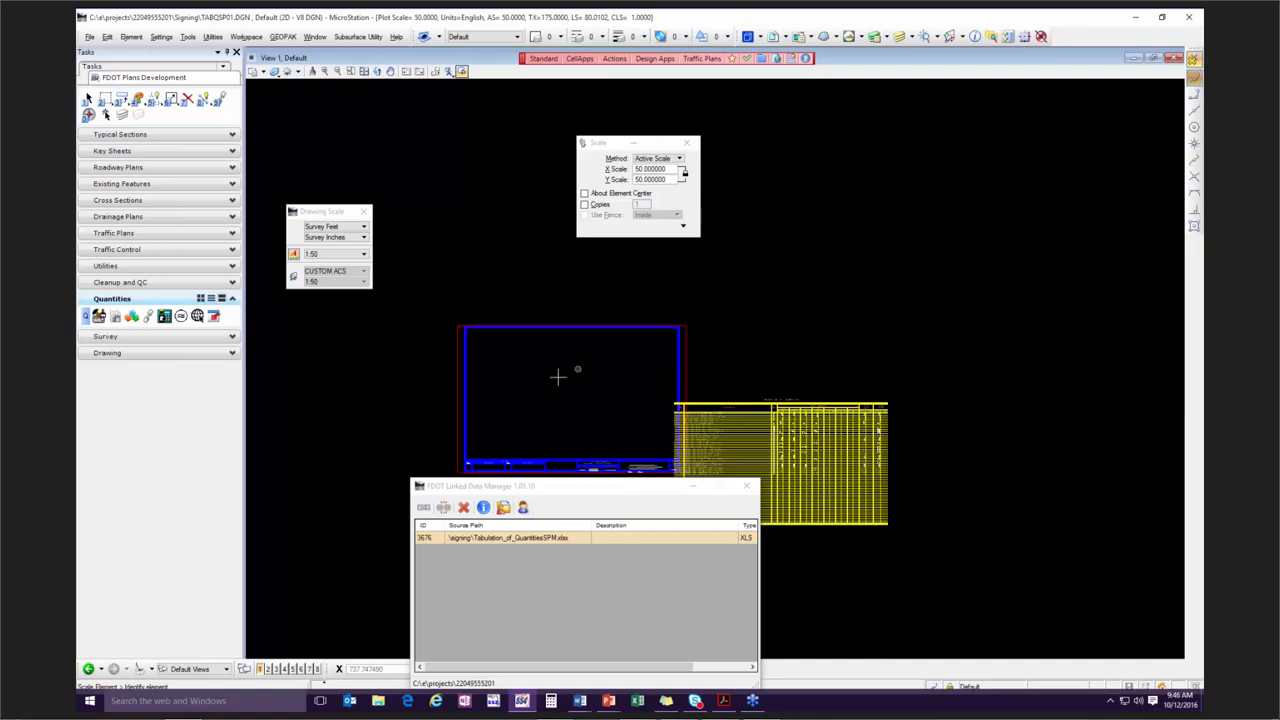
{"action": "left_click", "coordinate": [464, 329]}
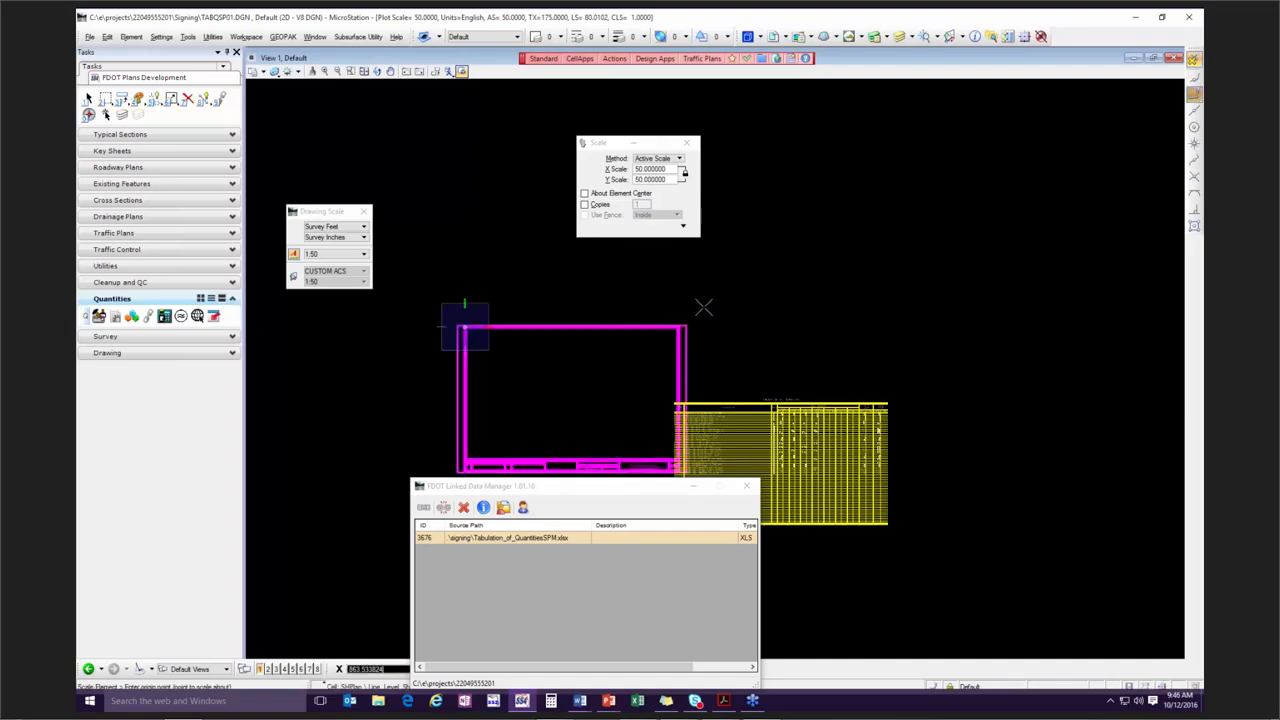
{"action": "left_click", "coordinate": [687, 143]}
{"action": "left_click_drag", "start_coordinate": [126, 98], "coordinate": [166, 127]}
{"action": "left_click", "coordinate": [464, 330]}
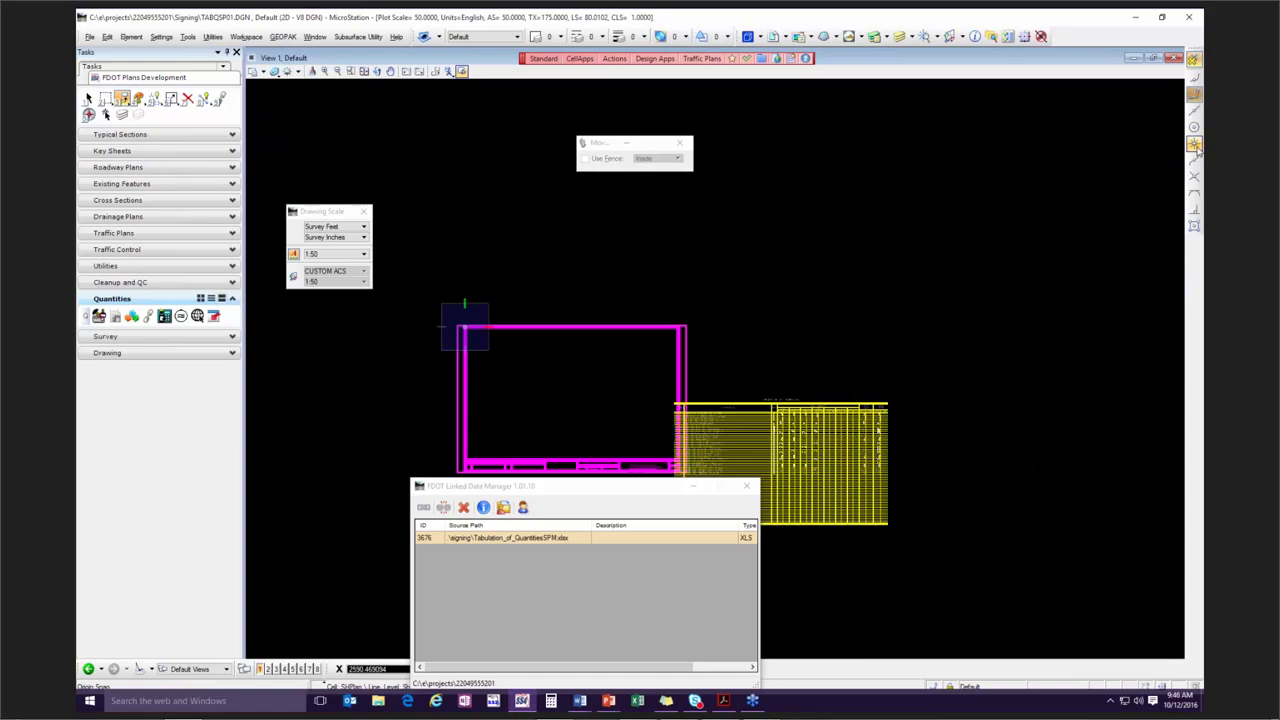
{"action": "left_click", "coordinate": [1194, 143]}
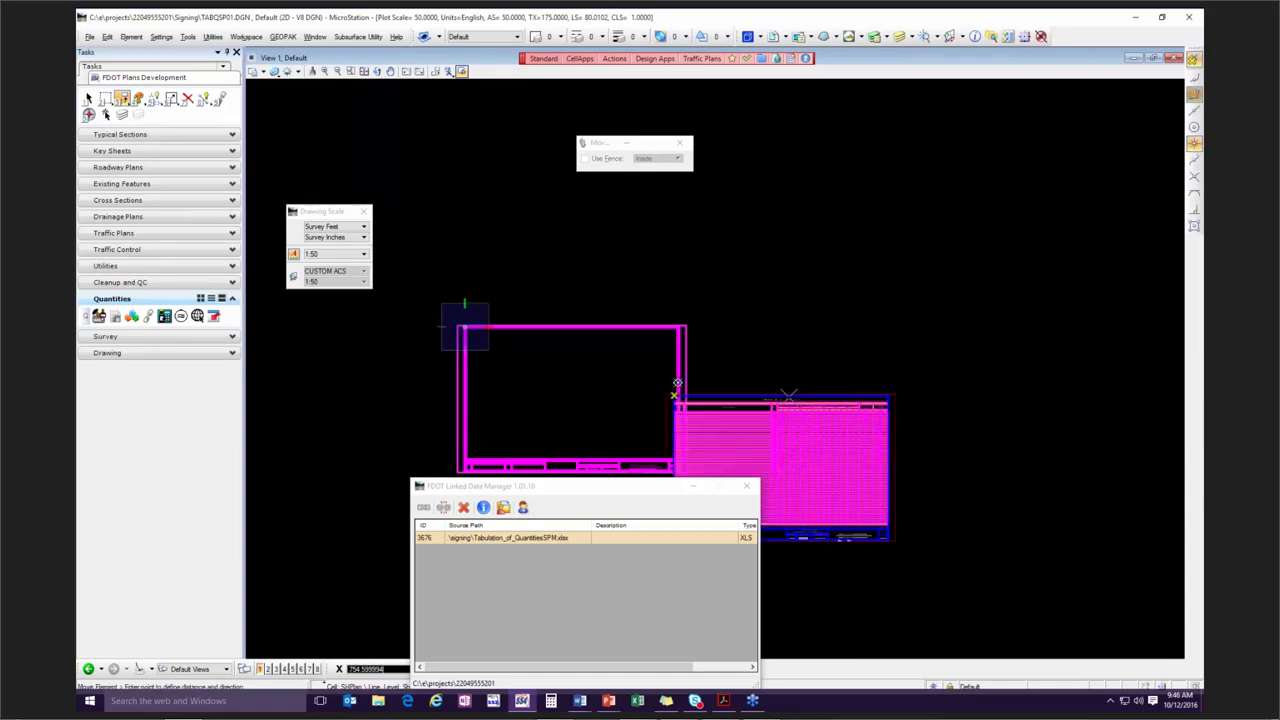
{"action": "left_click", "coordinate": [720, 396]}
{"action": "left_click_drag", "start_coordinate": [590, 486], "coordinate": [444, 339]}
{"action": "scroll", "coordinate": [769, 508], "scroll_direction": "up", "scroll_amount": 3}
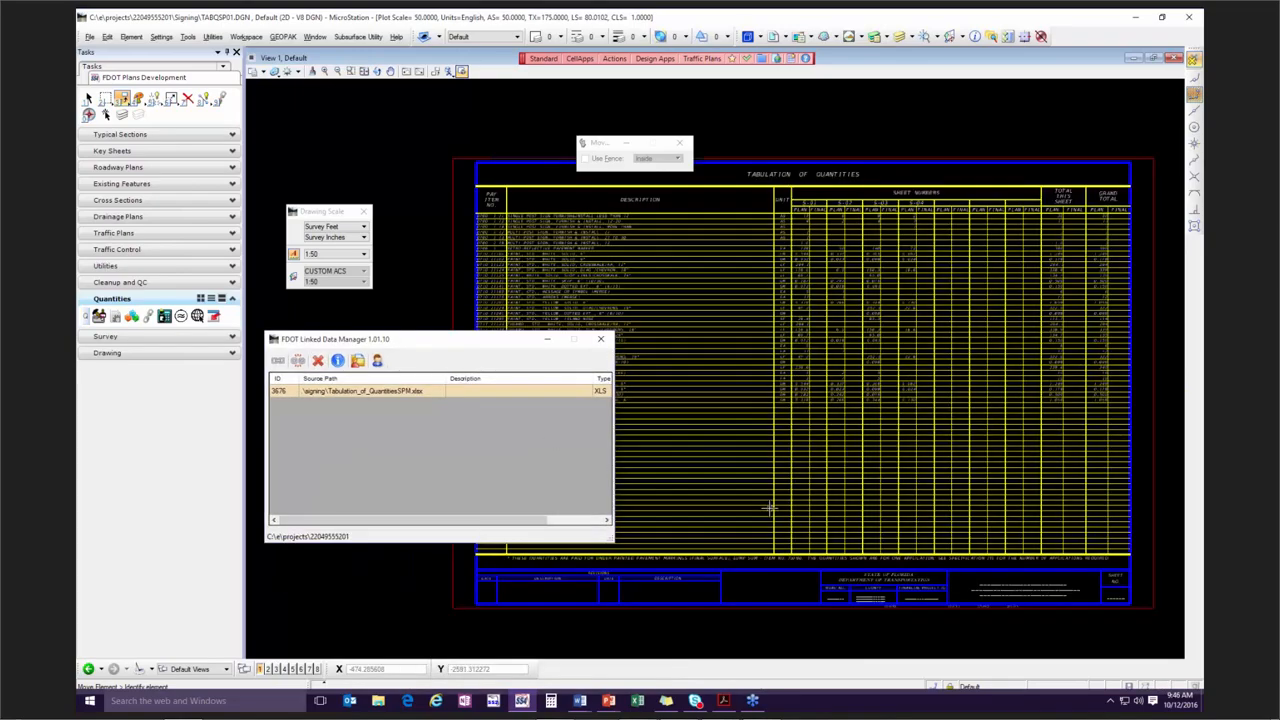
Close the Linked Data Manager and Drawing Scale windows and examine the tabulation sheet's pay items and footnote.
{"action": "left_click_drag", "start_coordinate": [716, 564], "coordinate": [834, 486]}
{"action": "middle_click_drag", "start_coordinate": [837, 486], "coordinate": [851, 553]}
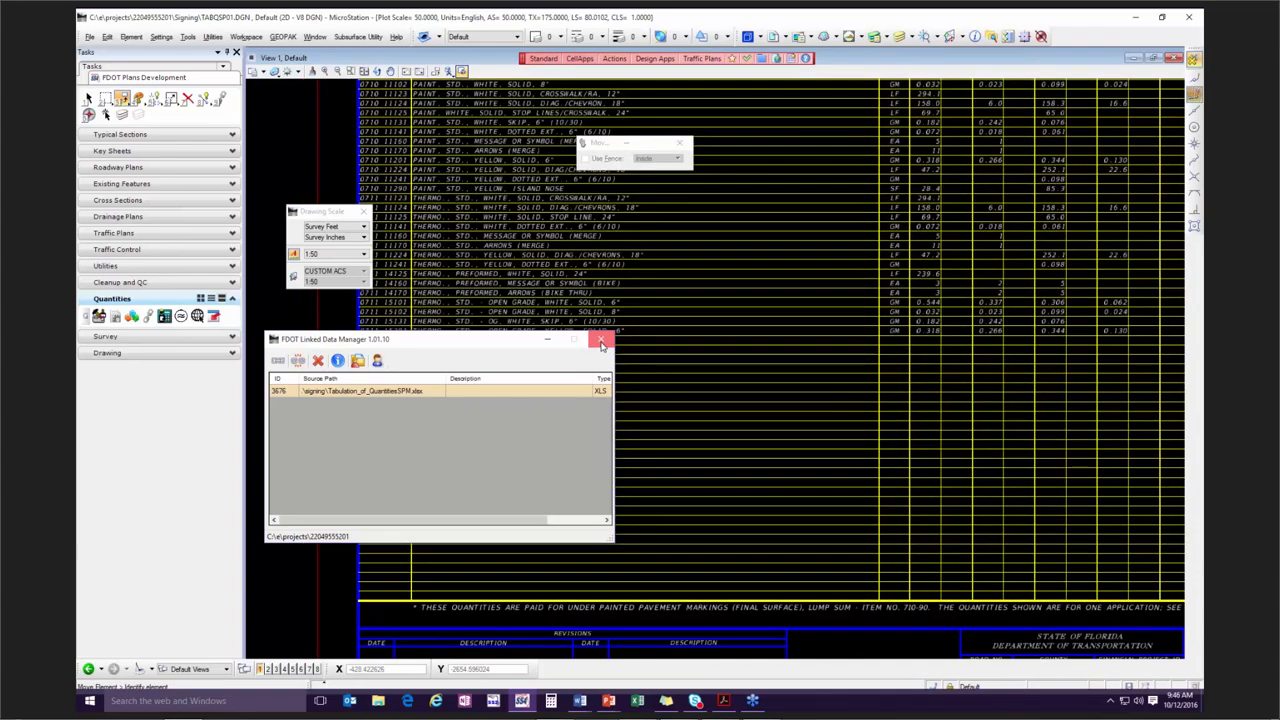
{"action": "left_click", "coordinate": [601, 343]}
{"action": "middle_click_drag", "start_coordinate": [747, 237], "coordinate": [777, 470]}
{"action": "scroll", "coordinate": [428, 352], "scroll_direction": "up", "scroll_amount": 1}
{"action": "left_click_drag", "start_coordinate": [320, 212], "coordinate": [278, 150]}
{"action": "left_click", "coordinate": [326, 154]}
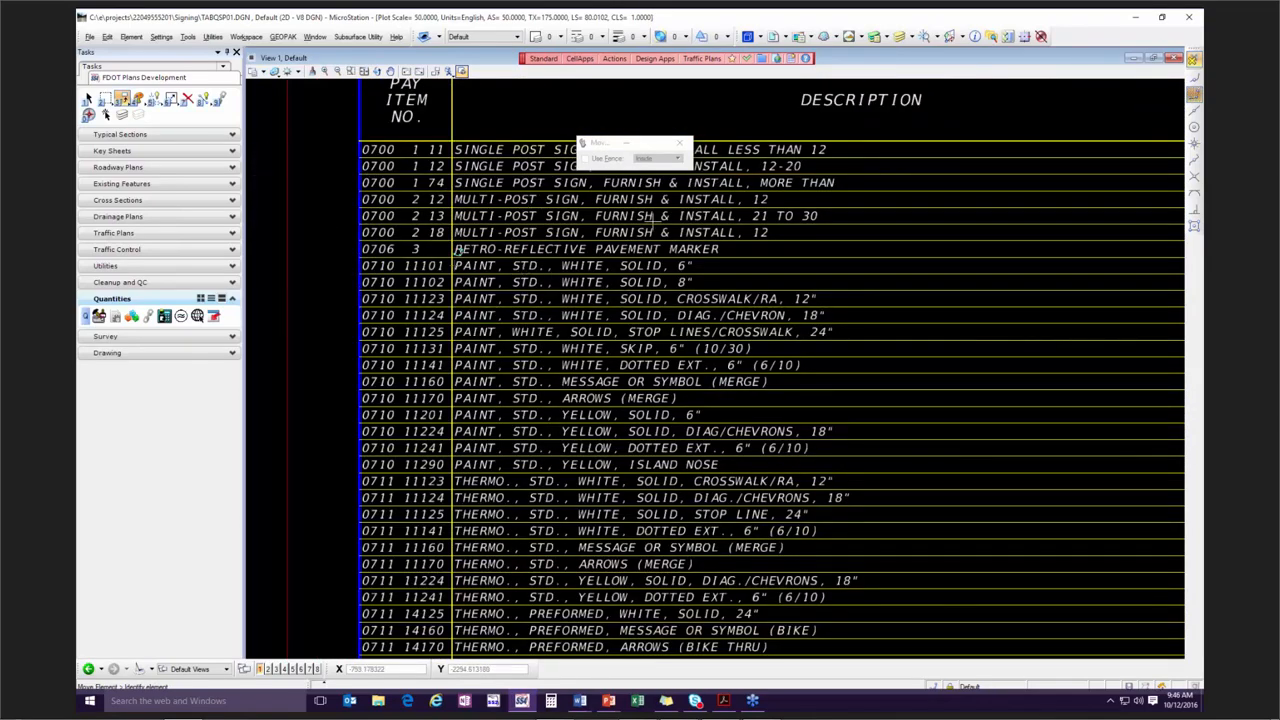
{"action": "left_click_drag", "start_coordinate": [601, 145], "coordinate": [605, 91]}
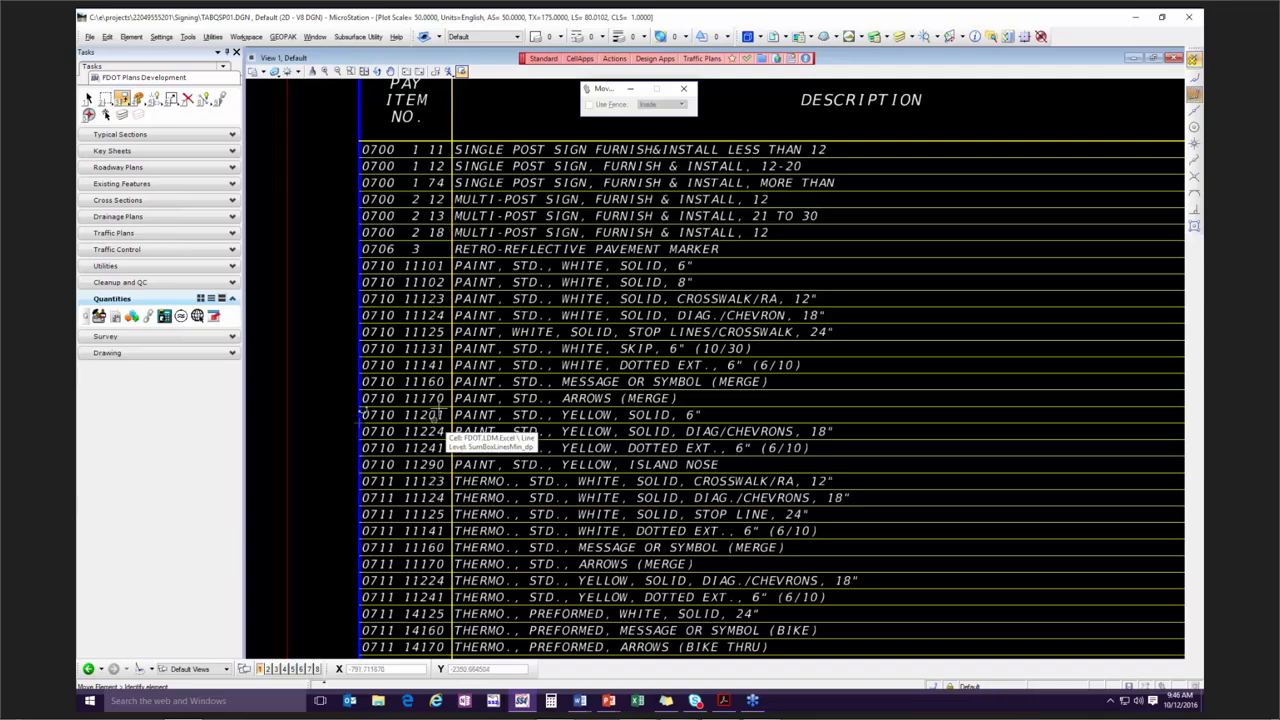
{"action": "scroll", "coordinate": [441, 380], "scroll_direction": "down", "scroll_amount": 5}
{"action": "middle_click_drag", "start_coordinate": [523, 366], "coordinate": [513, 233]}
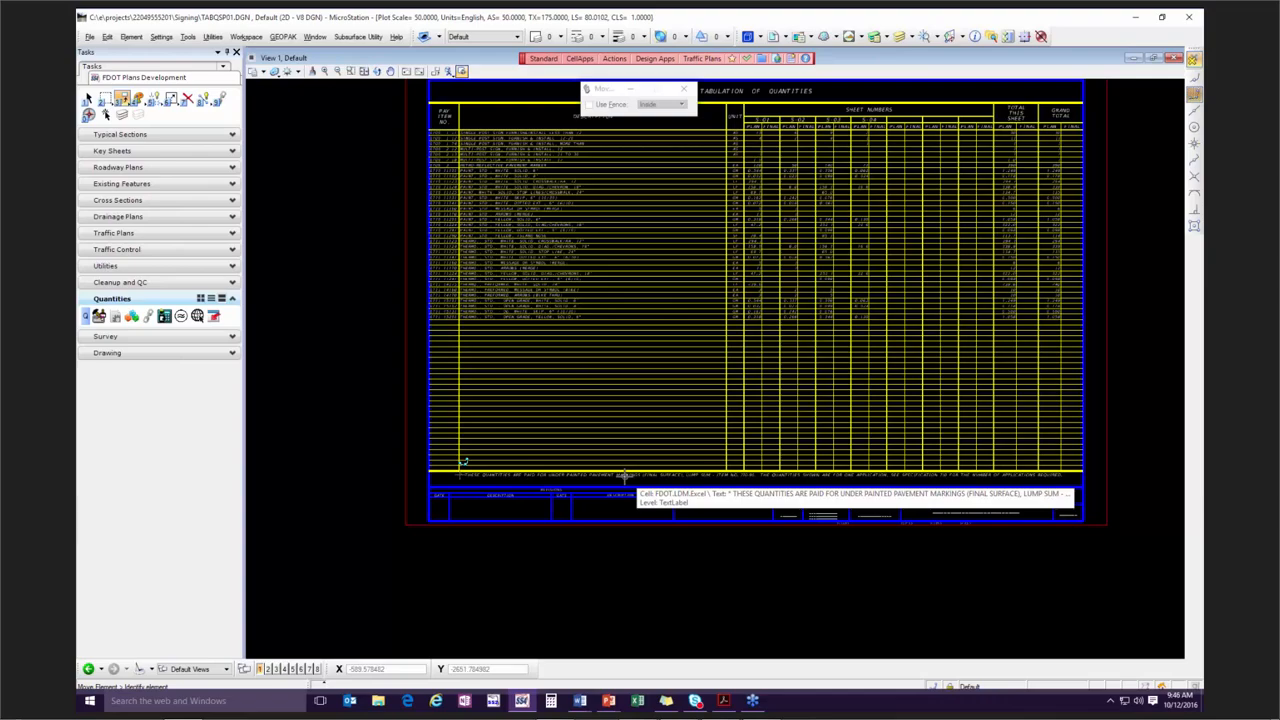
{"action": "scroll", "coordinate": [540, 478], "scroll_direction": "up", "scroll_amount": 2}
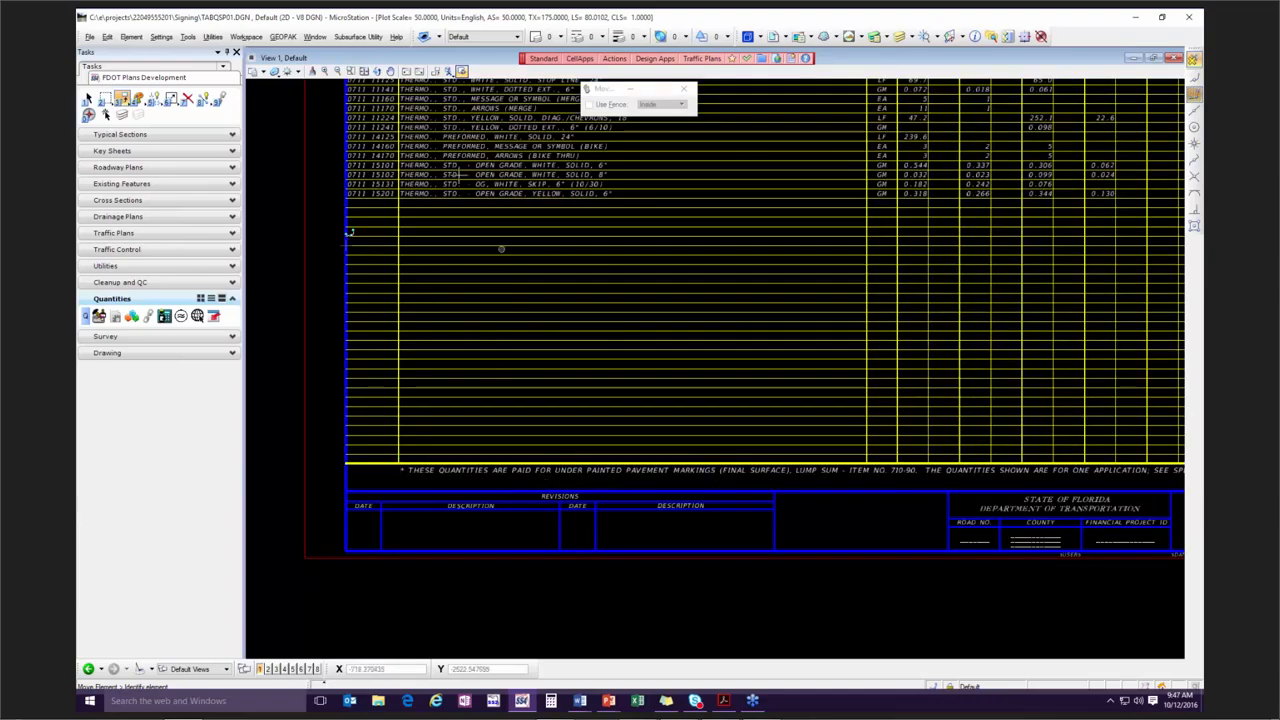
{"action": "middle_click_drag", "start_coordinate": [457, 175], "coordinate": [529, 504]}
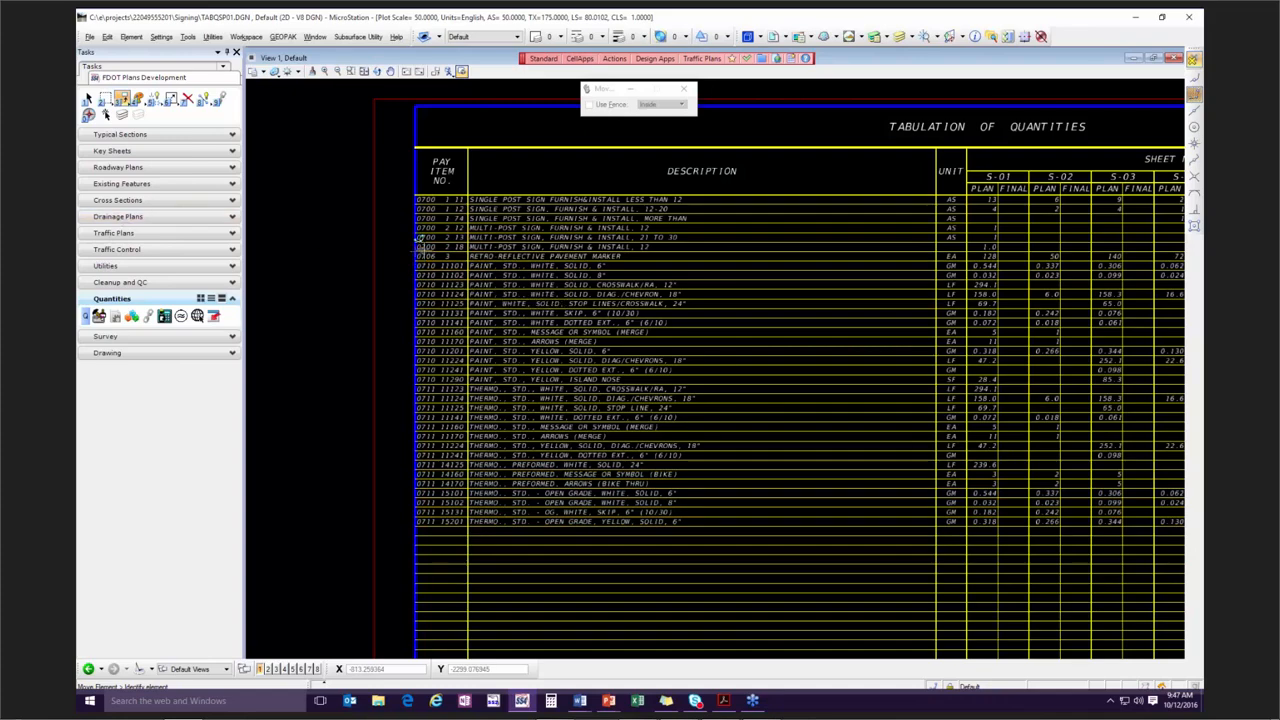
Reopen the Linked Data Manager, open the link's source workbook in Excel, and place its window so the drawing's table stays visible.
{"action": "left_click", "coordinate": [148, 316]}
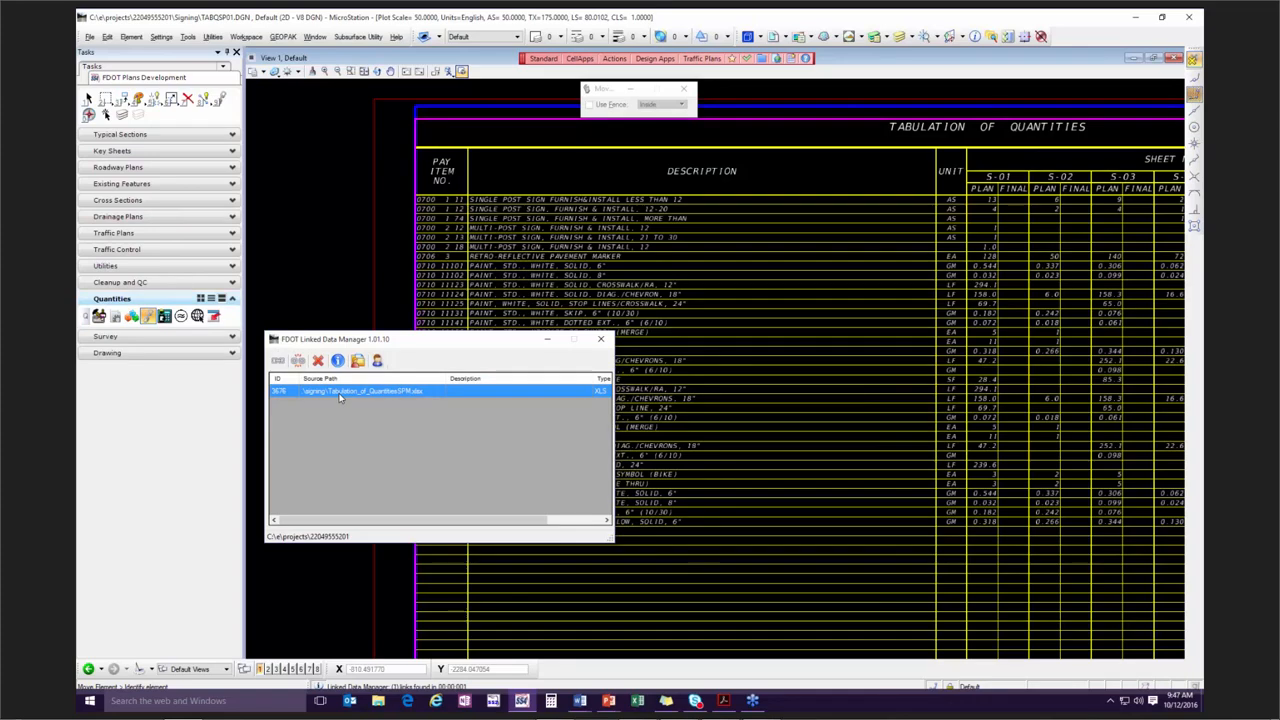
{"action": "right_click", "coordinate": [339, 397]}
{"action": "left_click", "coordinate": [380, 401]}
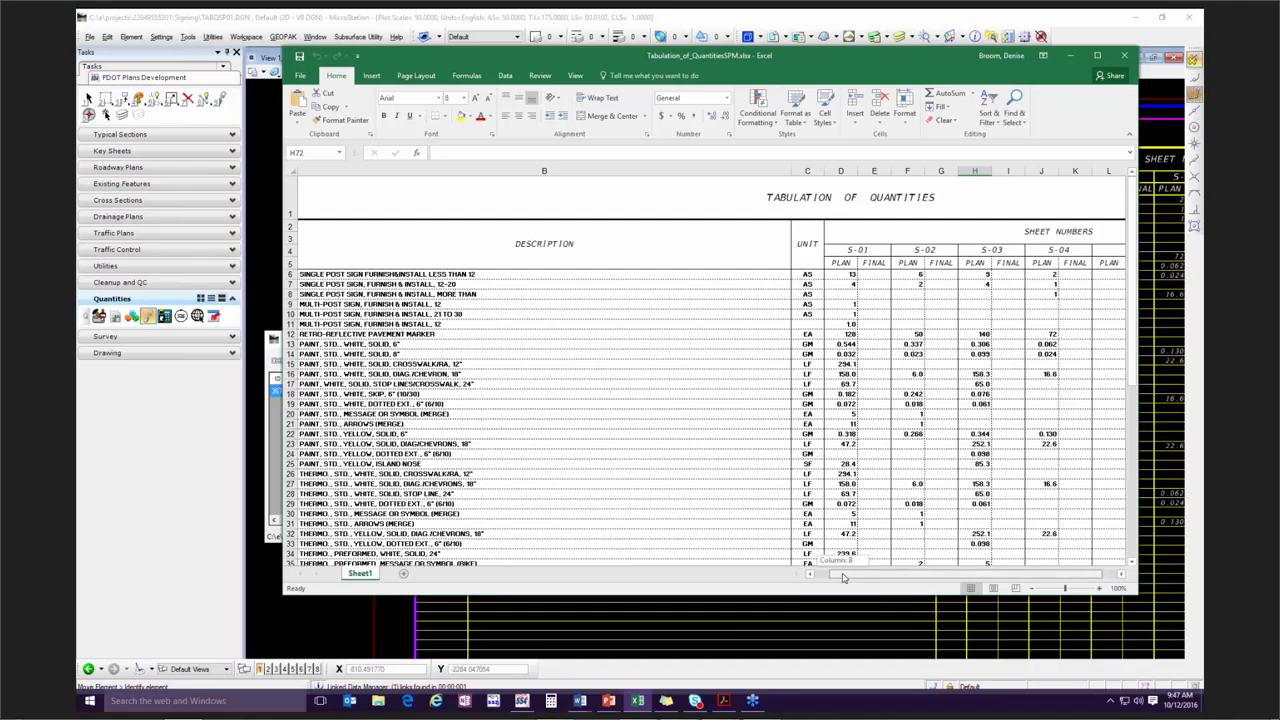
{"action": "left_click", "coordinate": [809, 574]}
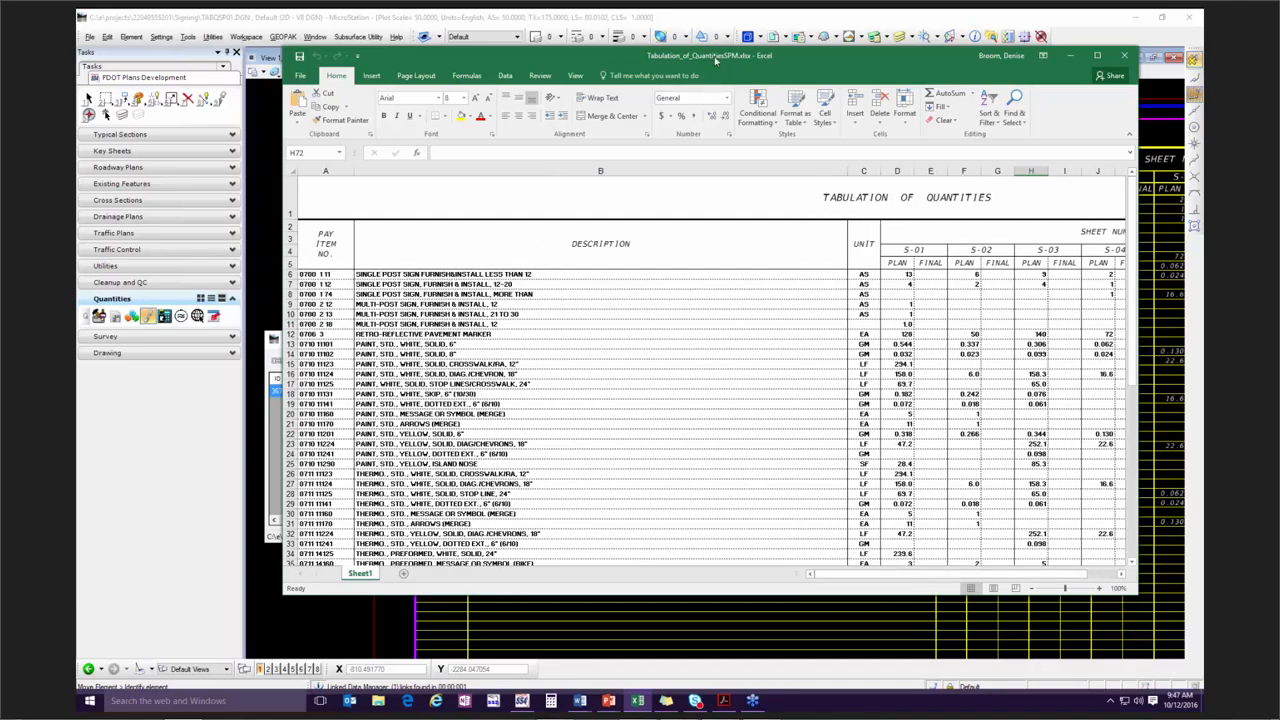
{"action": "mouse_move", "coordinate": [714, 55]}
{"action": "left_mouse_down"}
{"action": "mouse_move", "coordinate": [754, 134]}
{"action": "mouse_move", "coordinate": [764, 378]}
{"action": "left_mouse_up"}
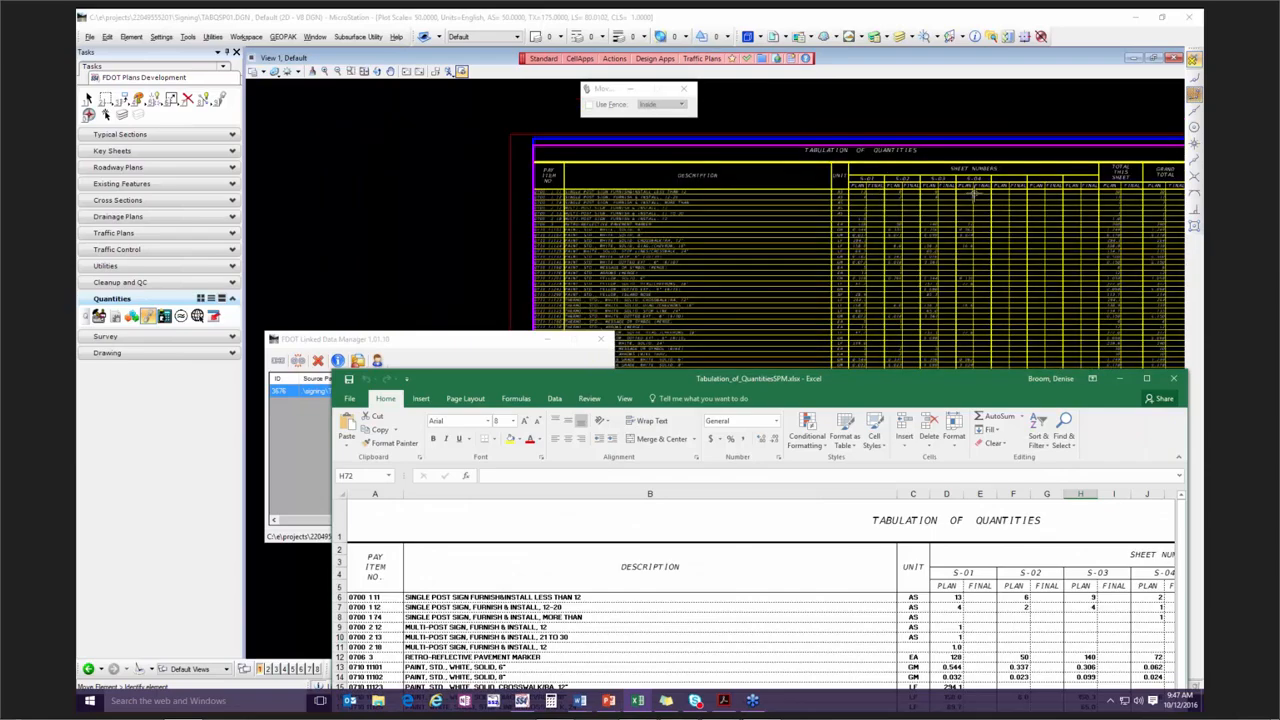
Return to the drawing, move the Linked Data Manager away, and inspect the pay item descriptions in the placed table.
{"action": "left_click", "coordinate": [884, 205]}
{"action": "middle_click_drag", "start_coordinate": [963, 157], "coordinate": [812, 172]}
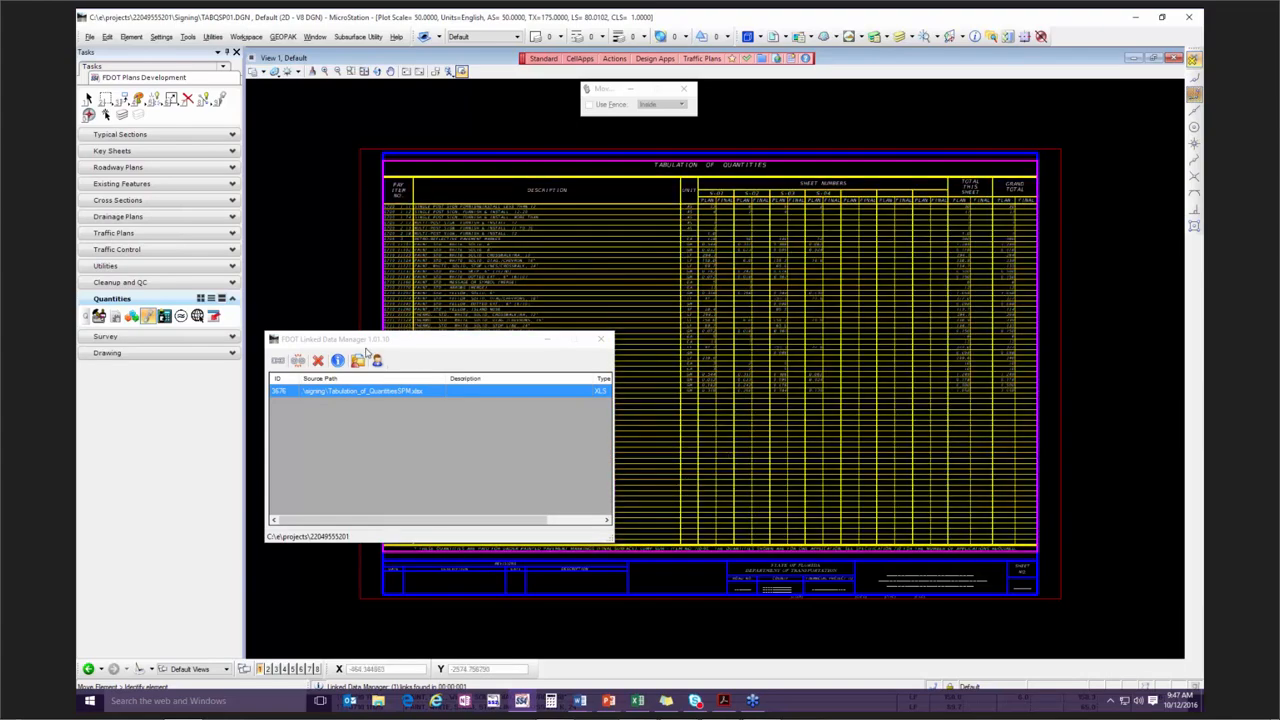
{"action": "left_click_drag", "start_coordinate": [359, 343], "coordinate": [1200, 436]}
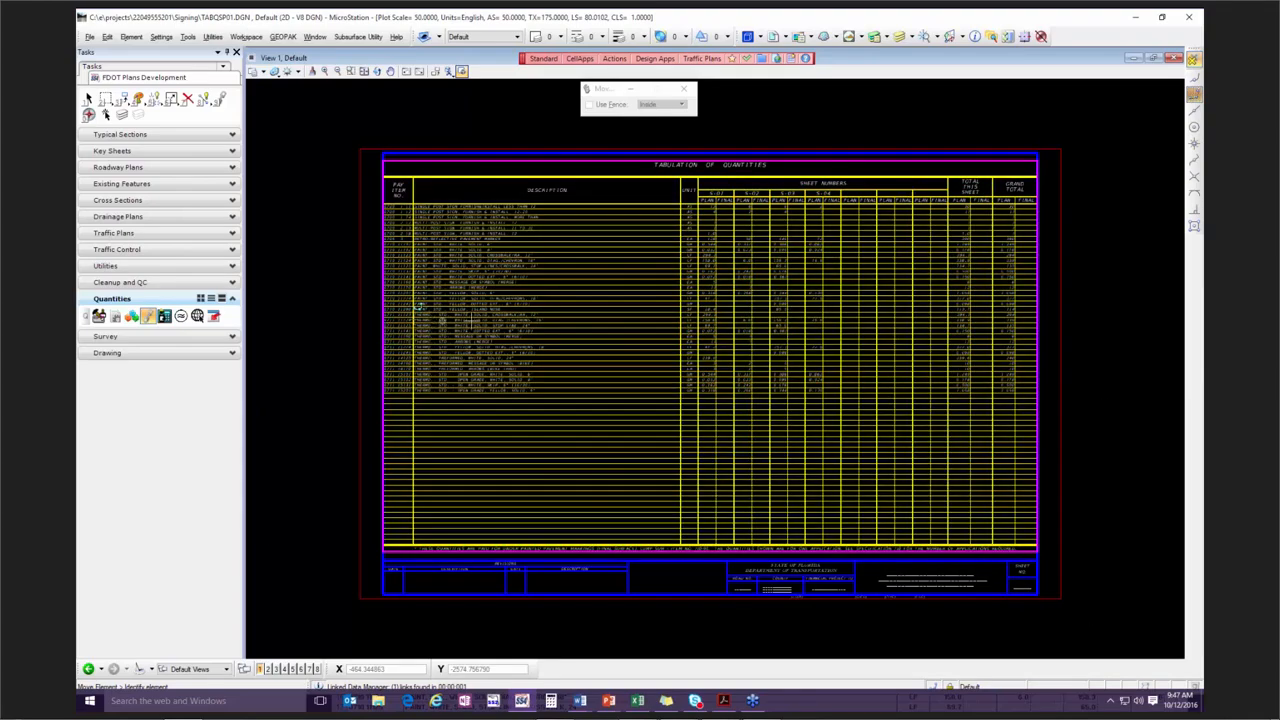
{"action": "scroll", "coordinate": [420, 308], "scroll_direction": "up", "scroll_amount": 3}
{"action": "scroll", "coordinate": [446, 267], "scroll_direction": "up", "scroll_amount": 3}
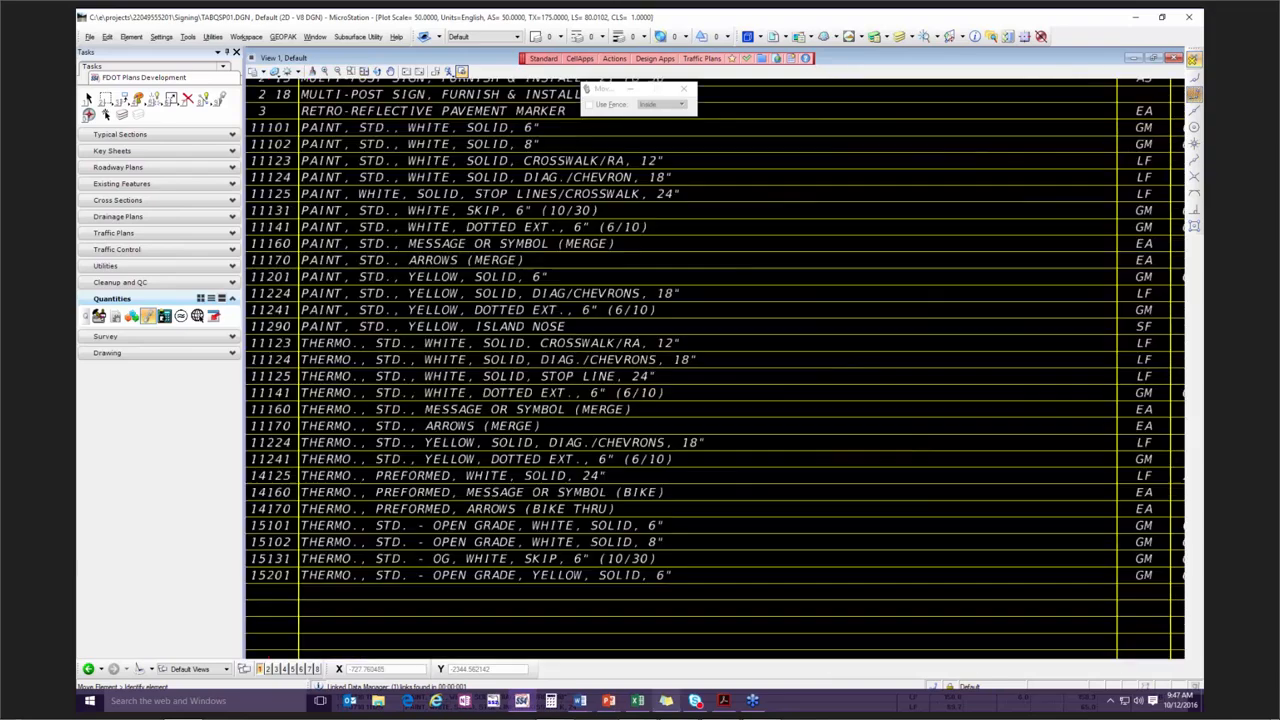
Switch to the Tabulation_of_QuantitiesSPM.xlsx workbook in Excel and replace the Retro-Reflective Pavement Marker pay item number in A12 with an asterisk.
{"action": "left_click", "coordinate": [638, 701]}
{"action": "left_click_drag", "start_coordinate": [491, 381], "coordinate": [535, 140]}
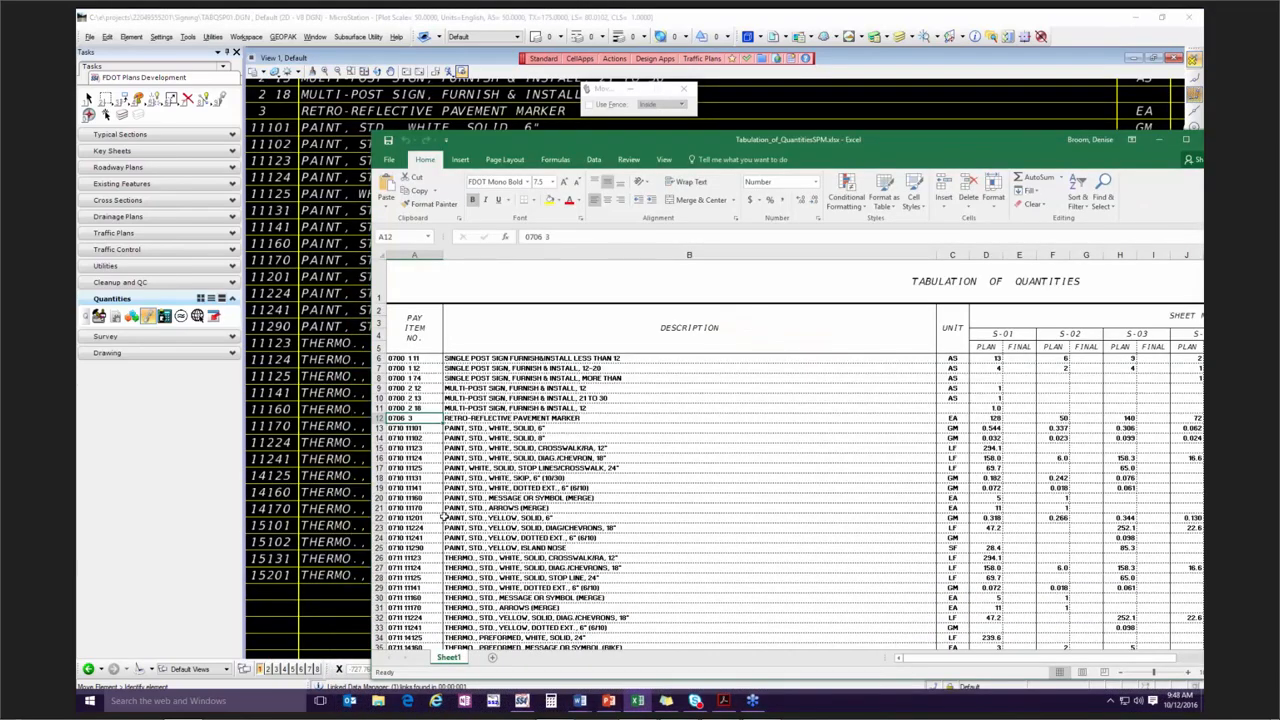
{"action": "type", "text": "'"}
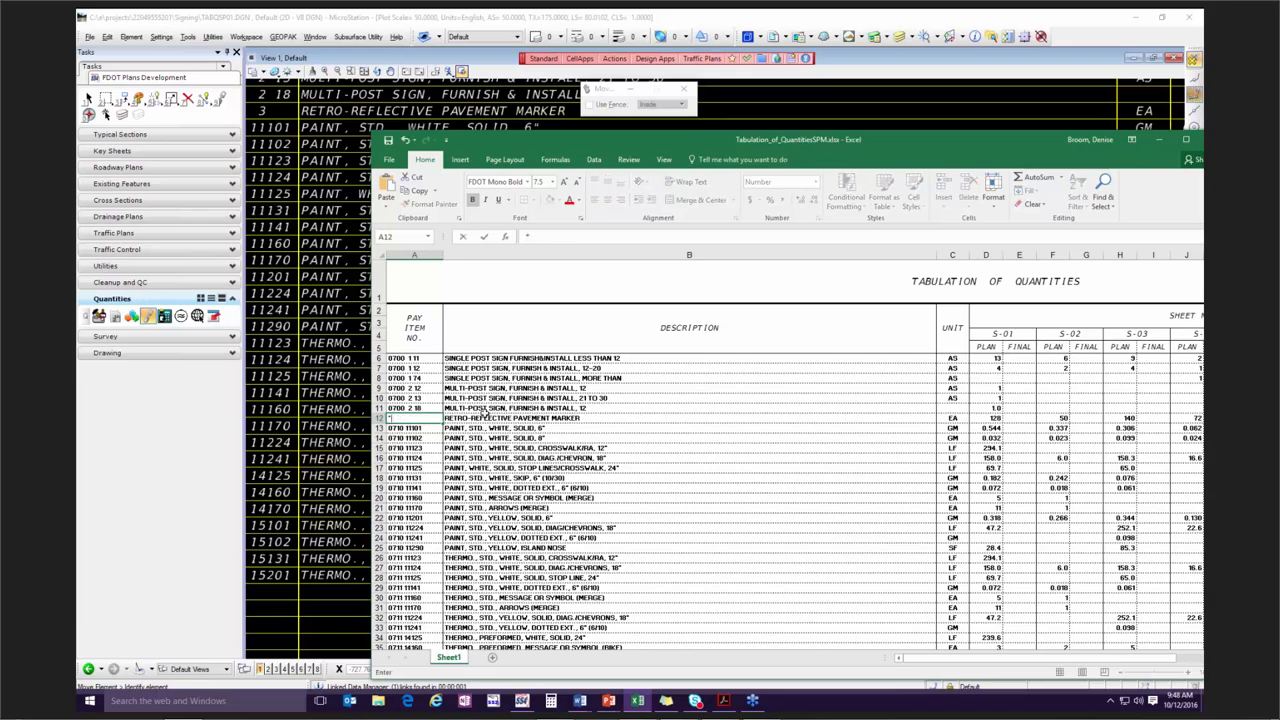
{"action": "left_click", "coordinate": [614, 418]}
{"action": "left_click", "coordinate": [429, 419]}
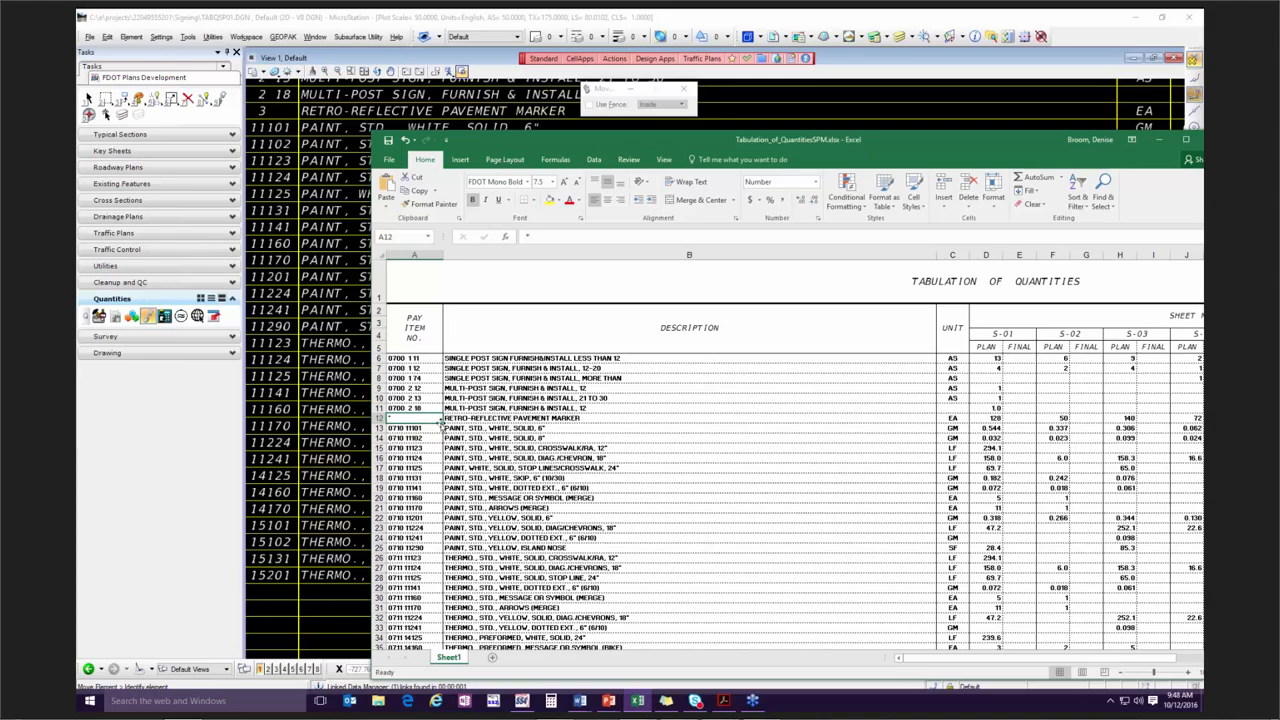
Fill the asterisk from A12 down through A24, replacing the paint pay item numbers above the yellow island nose row.
{"action": "left_click_drag", "start_coordinate": [443, 423], "coordinate": [447, 548]}
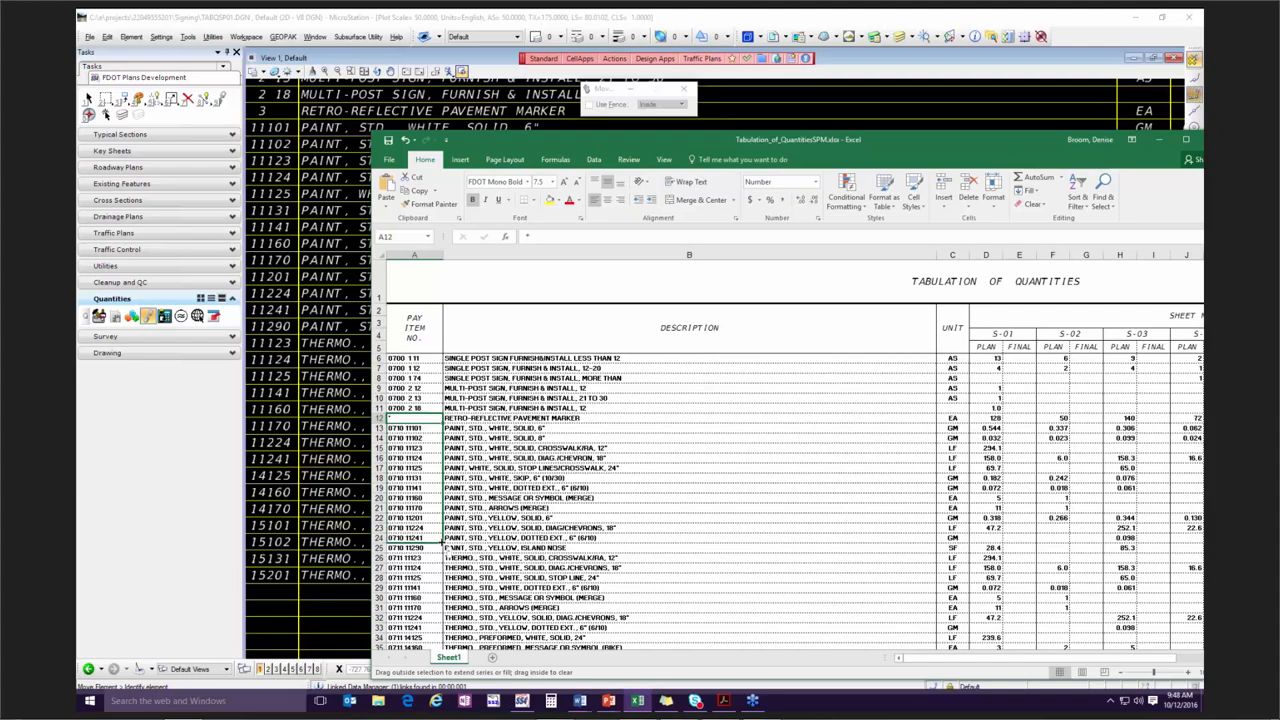
{"action": "left_click_drag", "start_coordinate": [442, 543], "coordinate": [441, 543]}
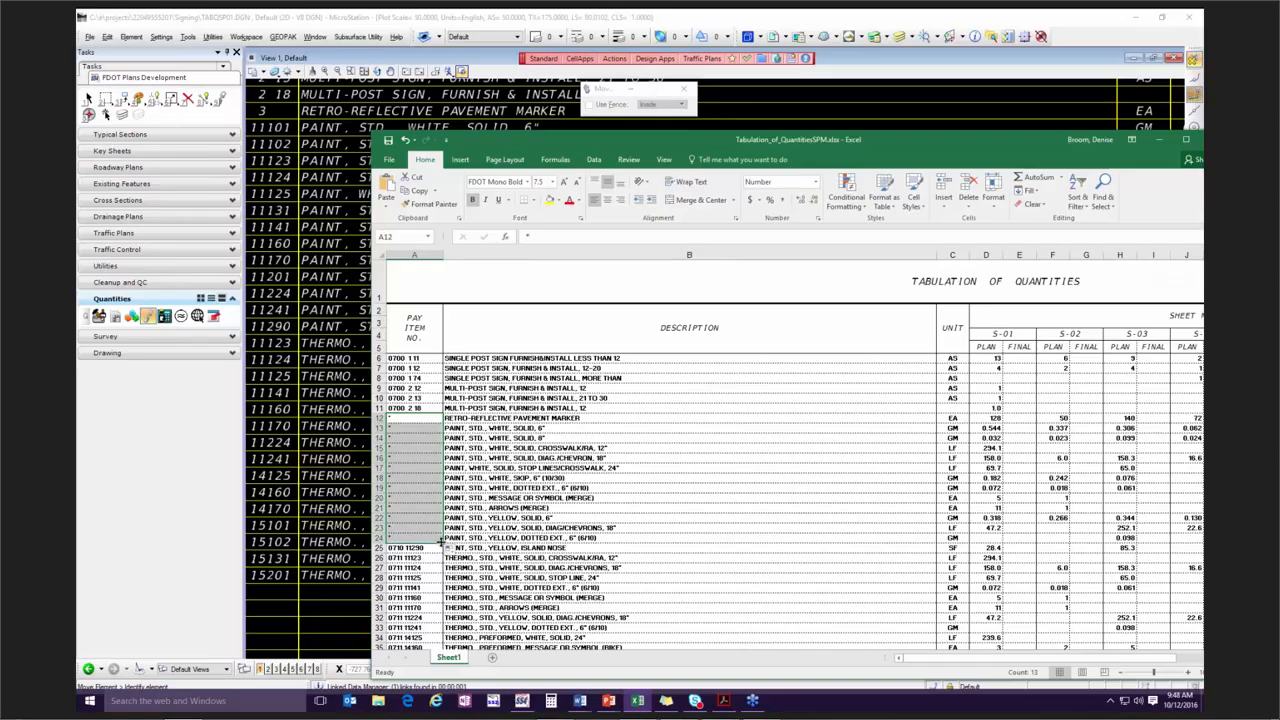
{"action": "left_click", "coordinate": [433, 549]}
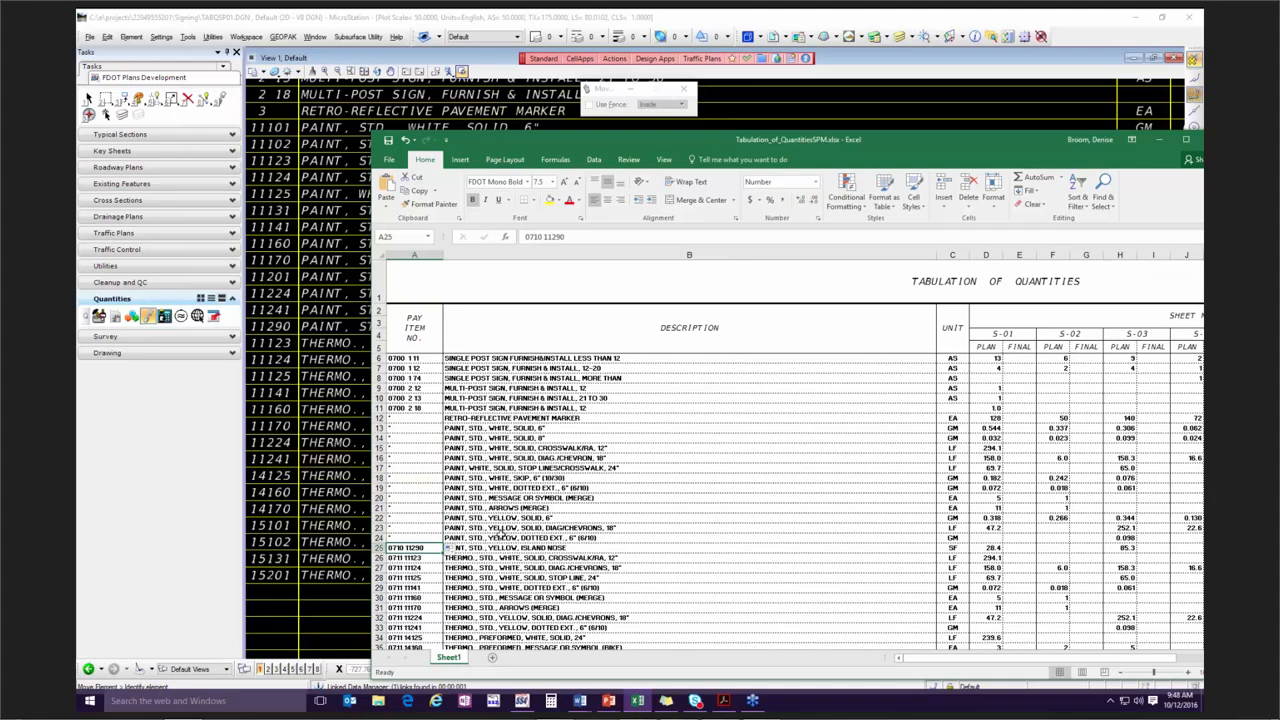
{"action": "left_click", "coordinate": [578, 551]}
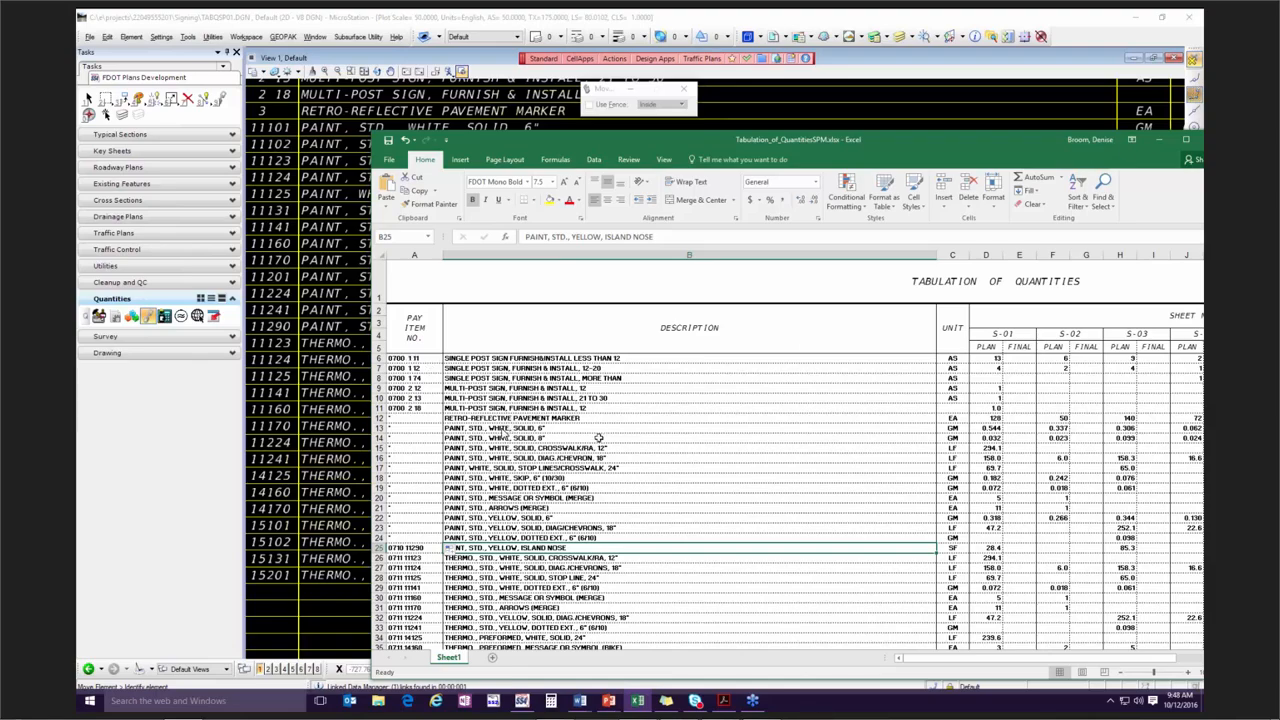
Save the edited tabulation workbook and minimize Excel to get back to the MicroStation drawing.
{"action": "scroll", "coordinate": [598, 437], "scroll_direction": "down", "scroll_amount": 1}
{"action": "scroll", "coordinate": [598, 437], "scroll_direction": "down", "scroll_amount": 3}
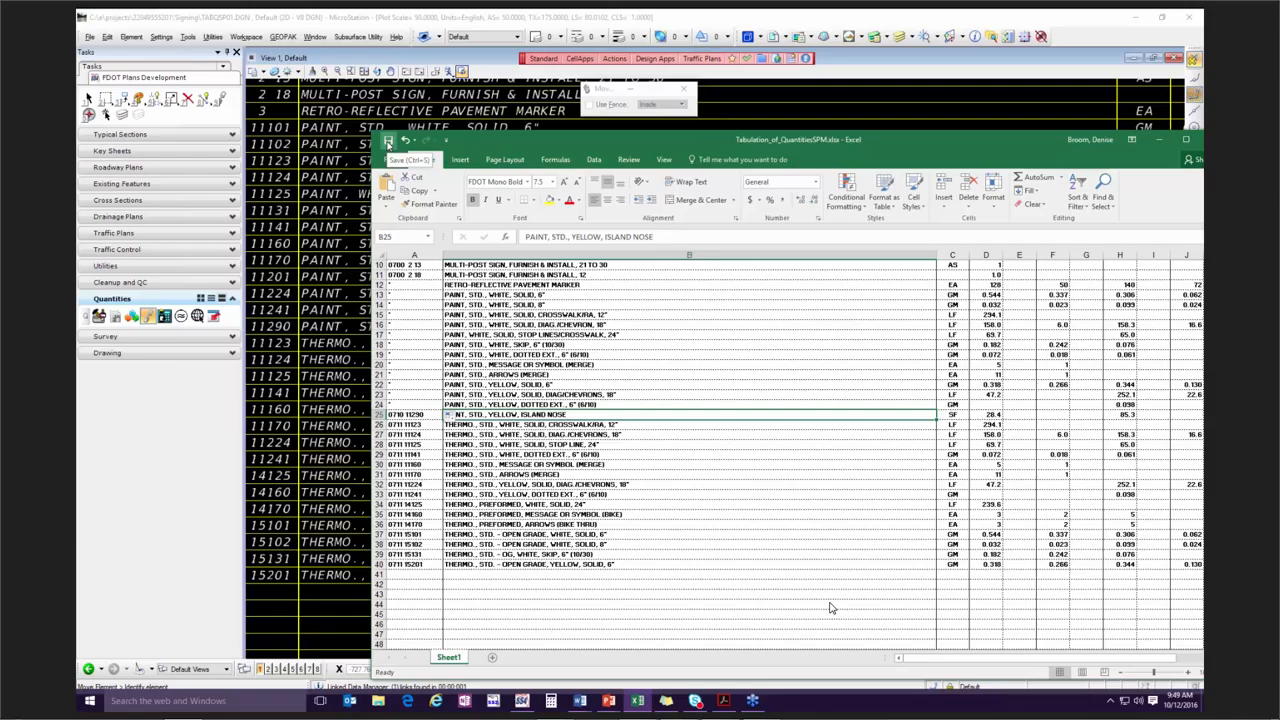
{"action": "left_click", "coordinate": [388, 144]}
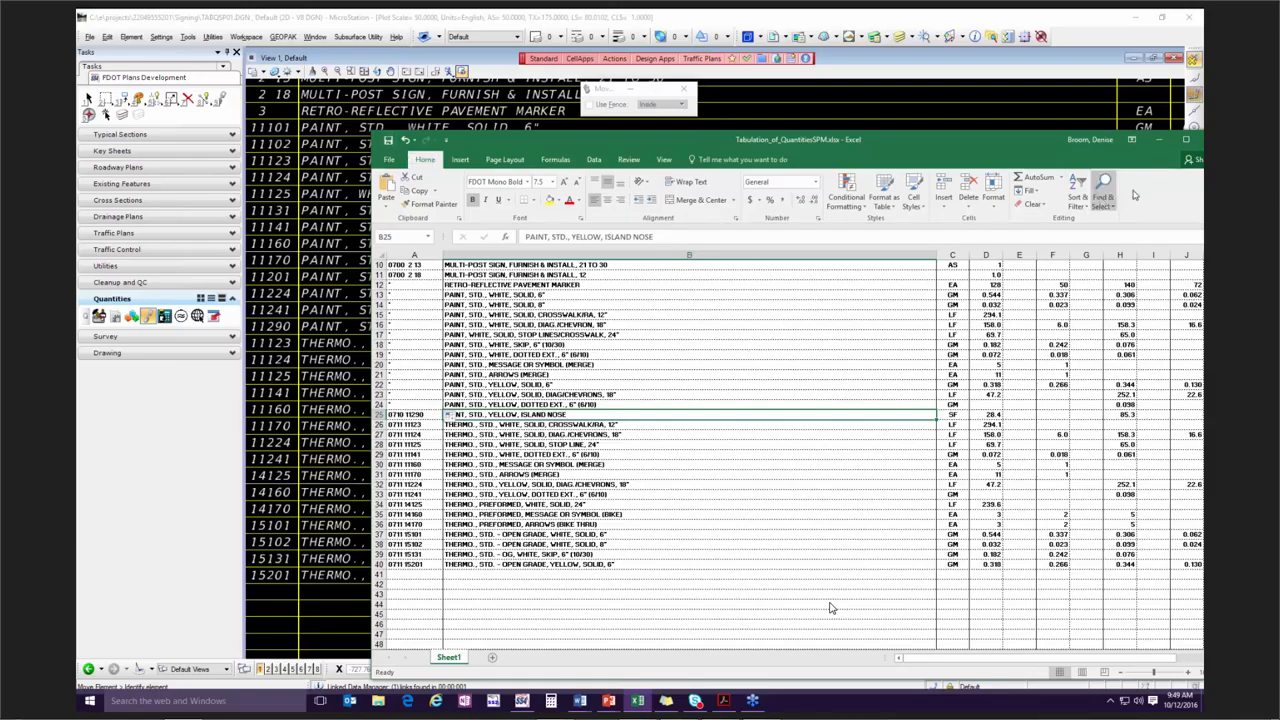
{"action": "left_click", "coordinate": [1158, 142]}
Move the Linked Data Manager off the pay item column and update the Tabulation_of_QuantitiesSPM.xlsx link in the drawing.
{"action": "left_click_drag", "start_coordinate": [1203, 475], "coordinate": [868, 344]}
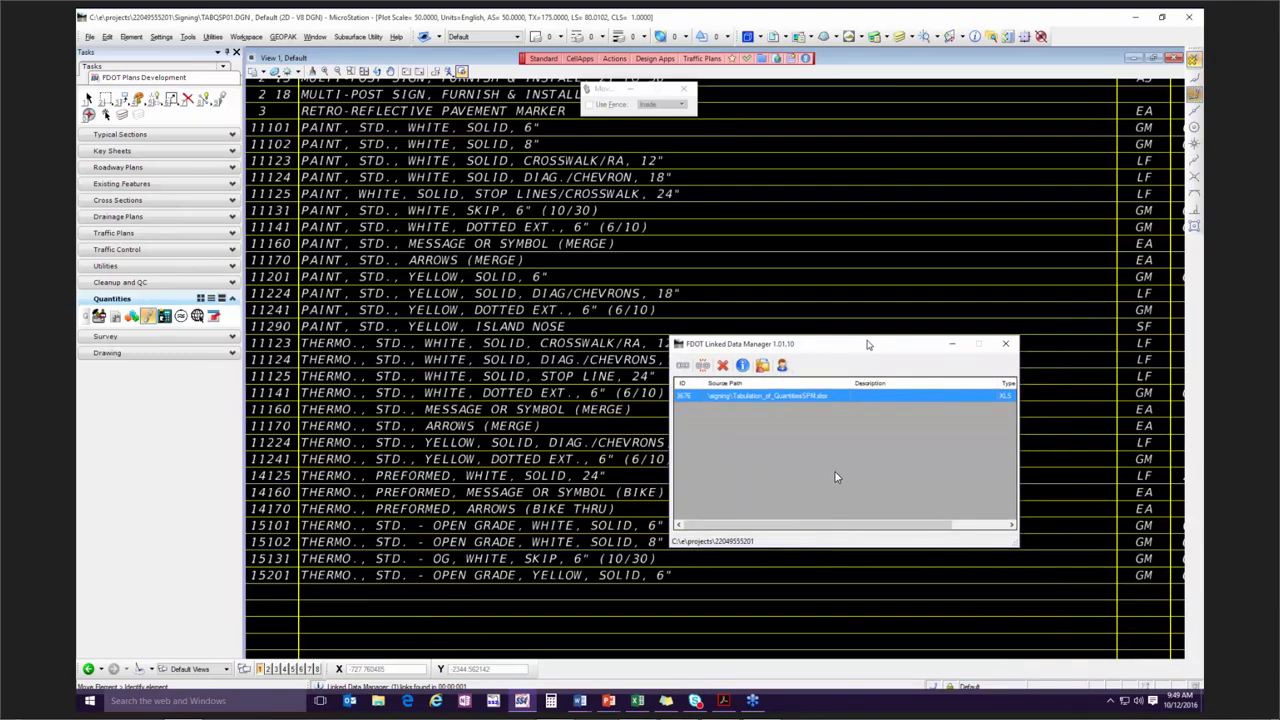
{"action": "right_click", "coordinate": [754, 398]}
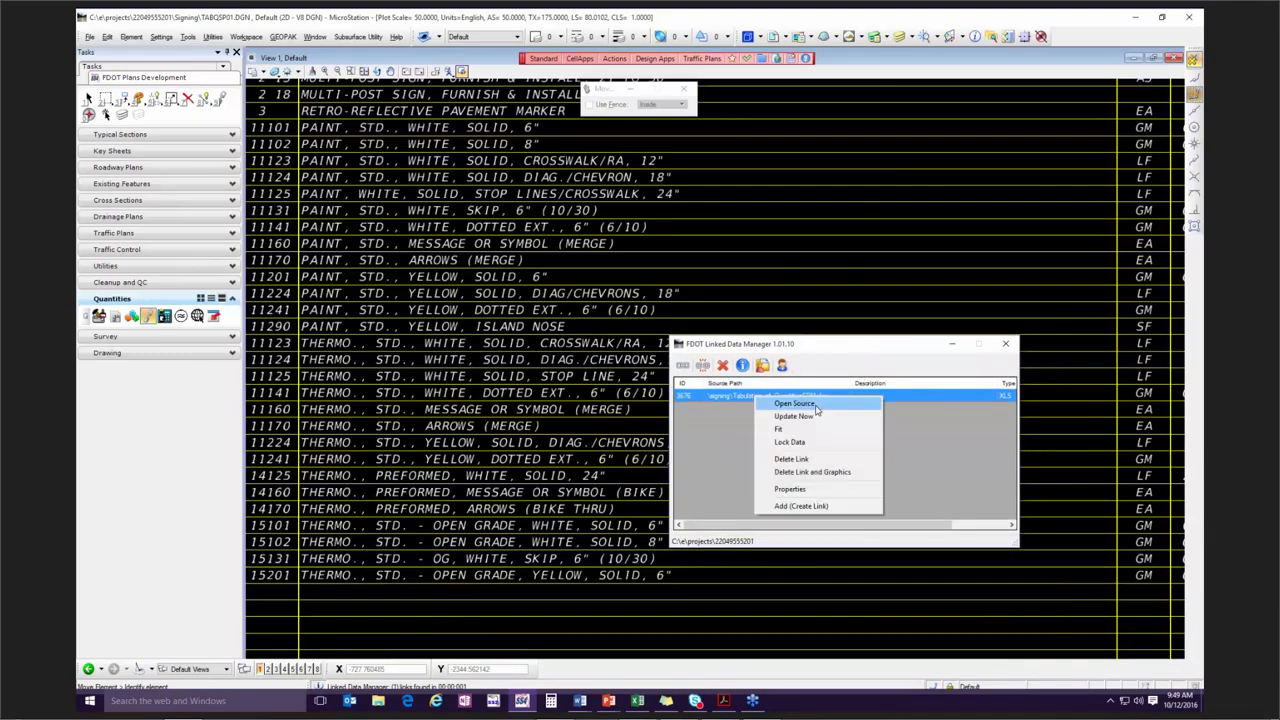
{"action": "left_click", "coordinate": [820, 417]}
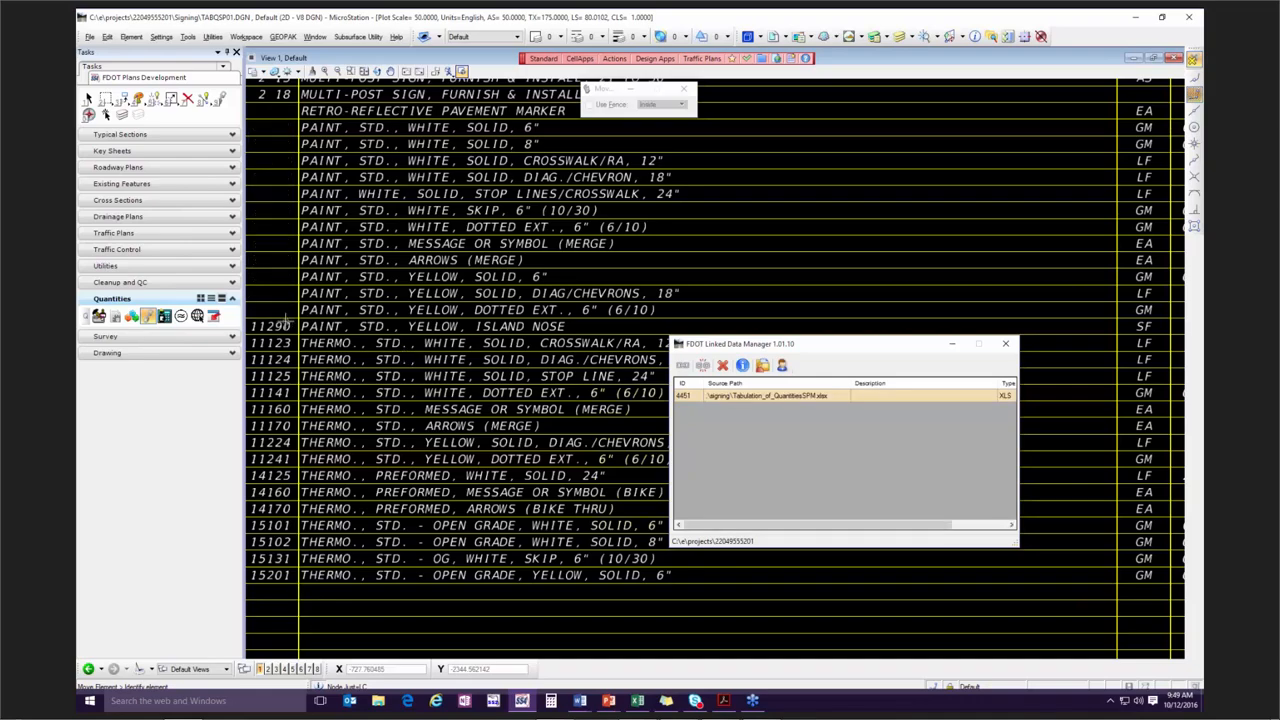
Inspect the asterisks in the updated table's pay item column and move the Linked Data Manager clear of the lower rows.
{"action": "scroll", "coordinate": [286, 322], "scroll_direction": "down", "scroll_amount": 2}
{"action": "middle_click_drag", "start_coordinate": [290, 343], "coordinate": [452, 422]}
{"action": "scroll", "coordinate": [410, 275], "scroll_direction": "up", "scroll_amount": 3}
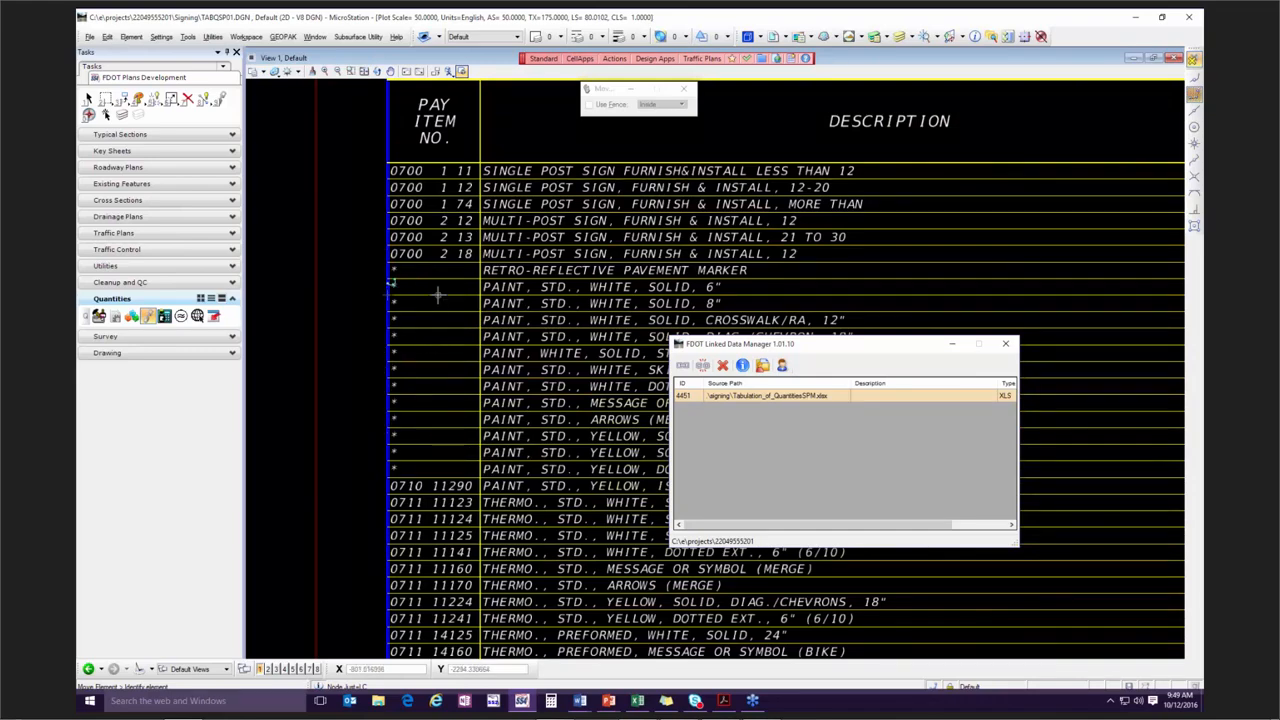
{"action": "left_click", "coordinate": [393, 268]}
{"action": "scroll", "coordinate": [426, 453], "scroll_direction": "down", "scroll_amount": 1}
{"action": "mouse_move", "coordinate": [634, 571]}
{"action": "middle_mouse_down"}
{"action": "mouse_move", "coordinate": [586, 513]}
{"action": "mouse_move", "coordinate": [638, 446]}
{"action": "mouse_move", "coordinate": [536, 379]}
{"action": "mouse_move", "coordinate": [540, 592]}
{"action": "middle_mouse_up"}
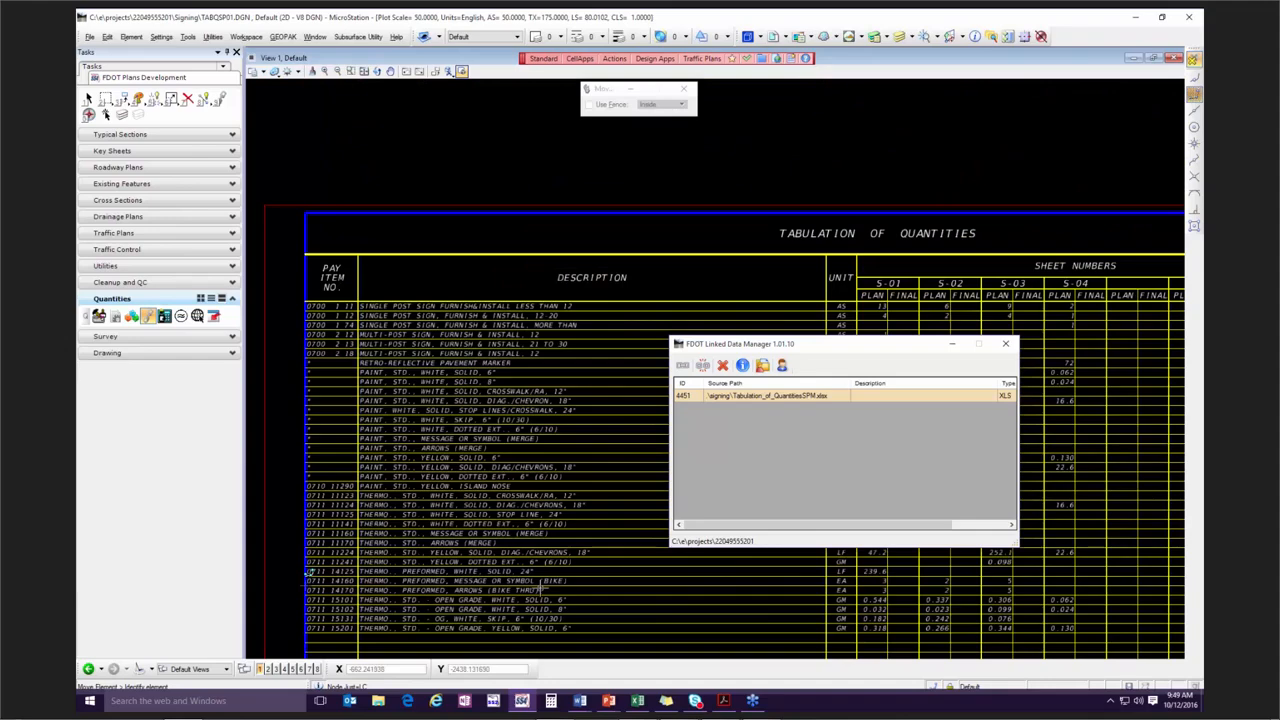
{"action": "left_click_drag", "start_coordinate": [812, 343], "coordinate": [629, 197]}
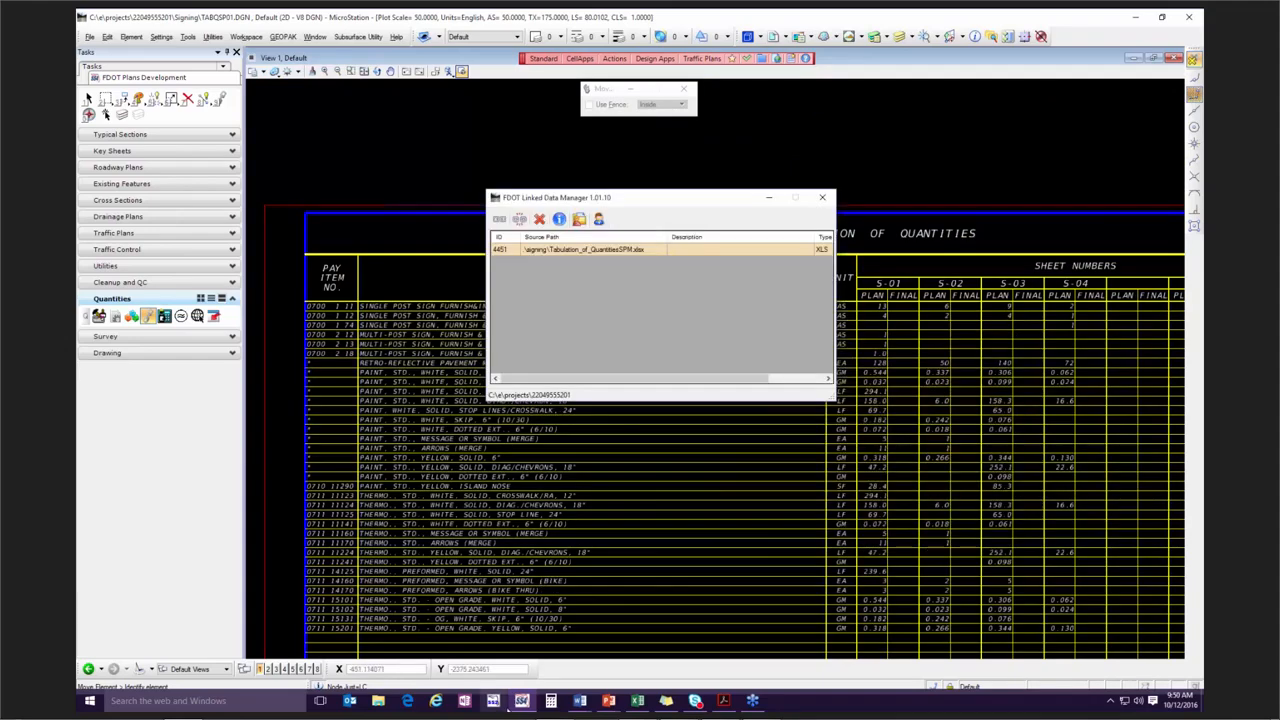
Return to the source workbook in Excel and examine the pay items and descriptions of the two standard thermo merge rows.
{"action": "left_click", "coordinate": [637, 701]}
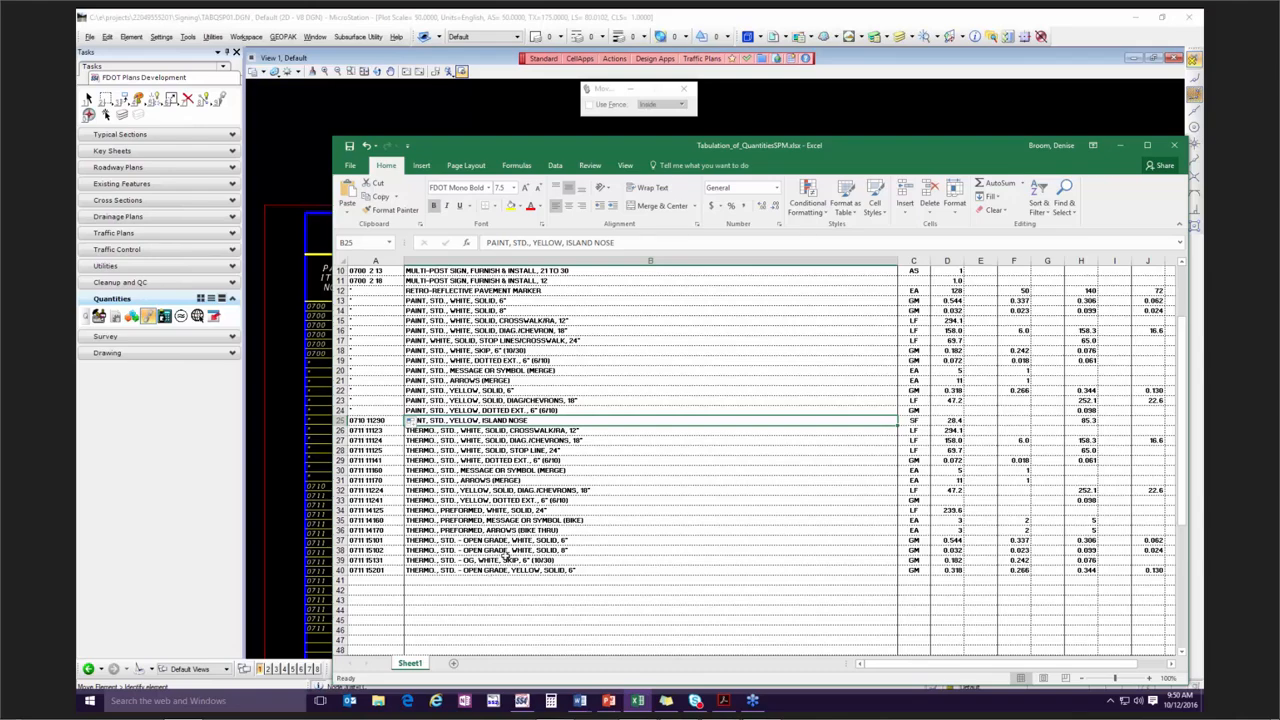
{"action": "left_click", "coordinate": [372, 471]}
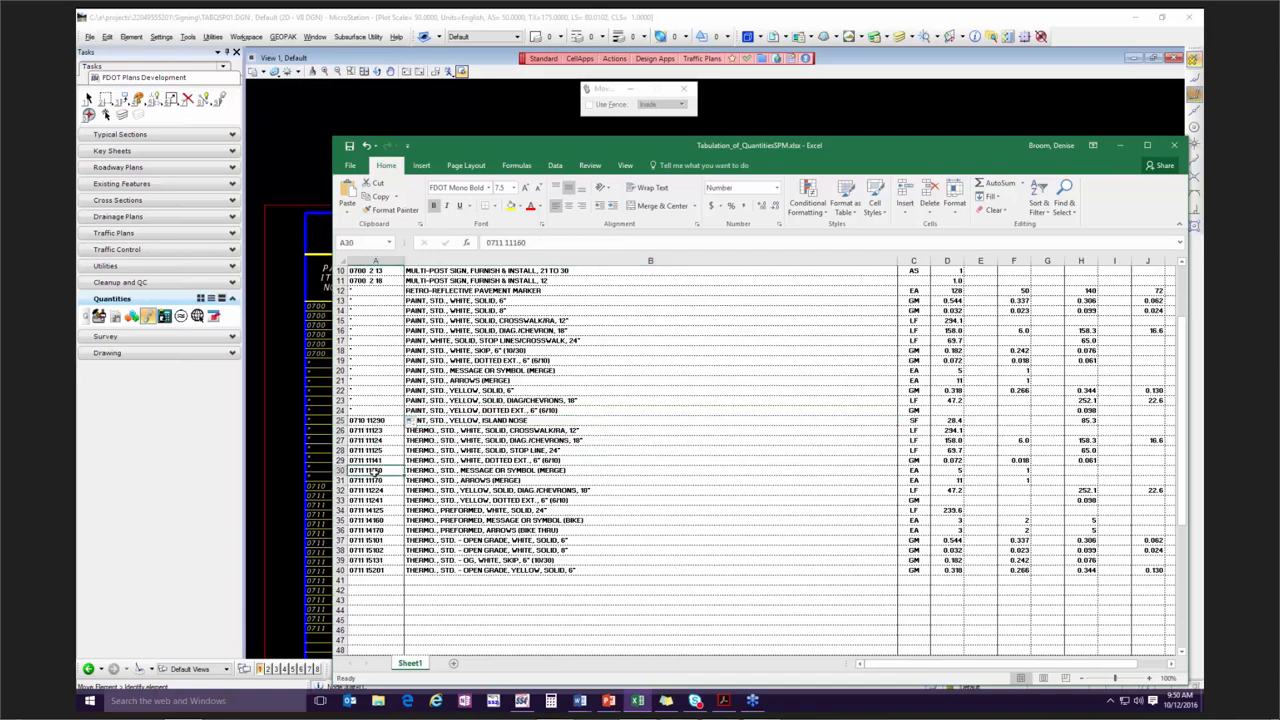
{"action": "left_click", "coordinate": [520, 471]}
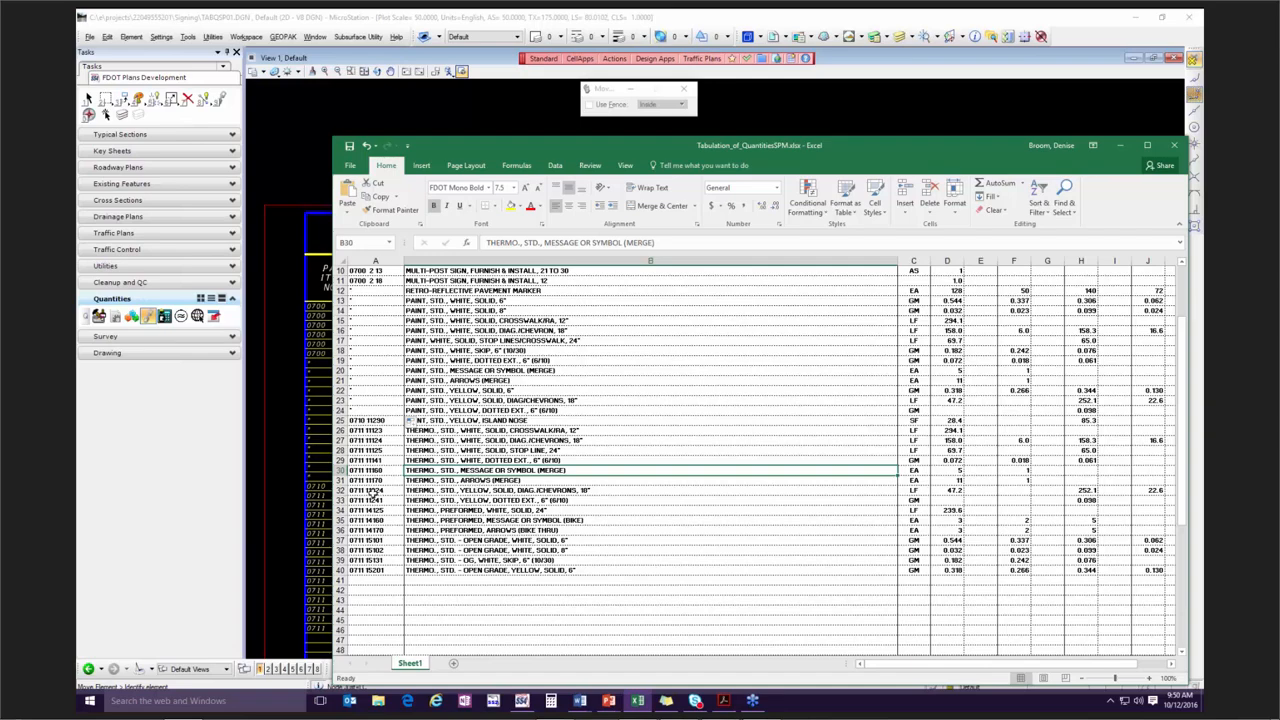
{"action": "left_click", "coordinate": [370, 481]}
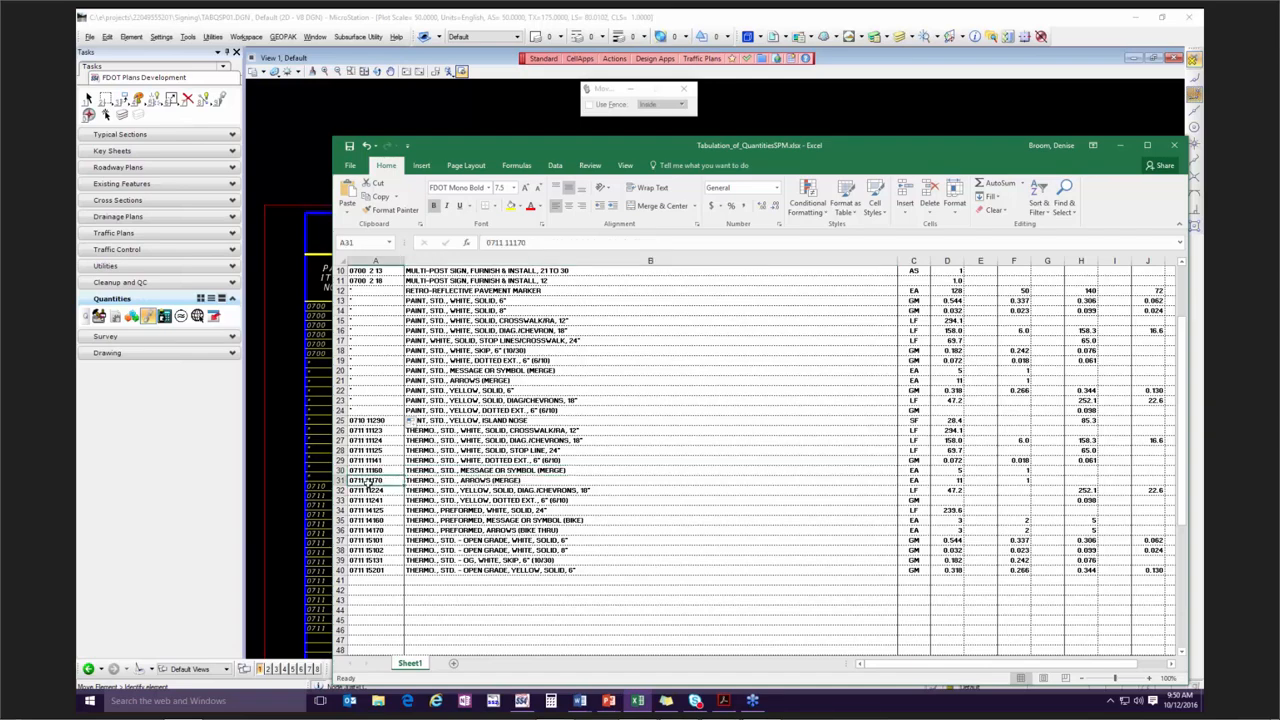
{"action": "left_click", "coordinate": [538, 483]}
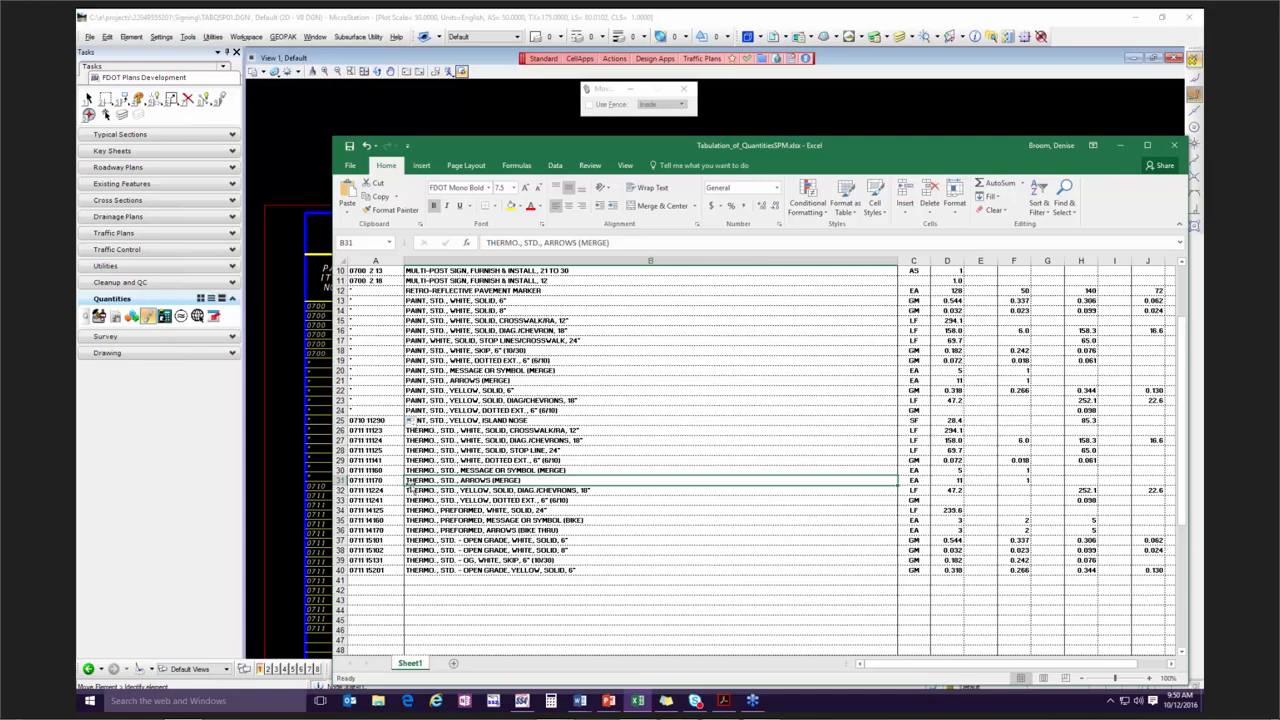
Copy blank rows 42 to 45 and insert them above row 31, between the thermo message and arrows (merge) items.
{"action": "left_click", "coordinate": [339, 590]}
{"action": "left_click_drag", "start_coordinate": [339, 590], "coordinate": [339, 620]}
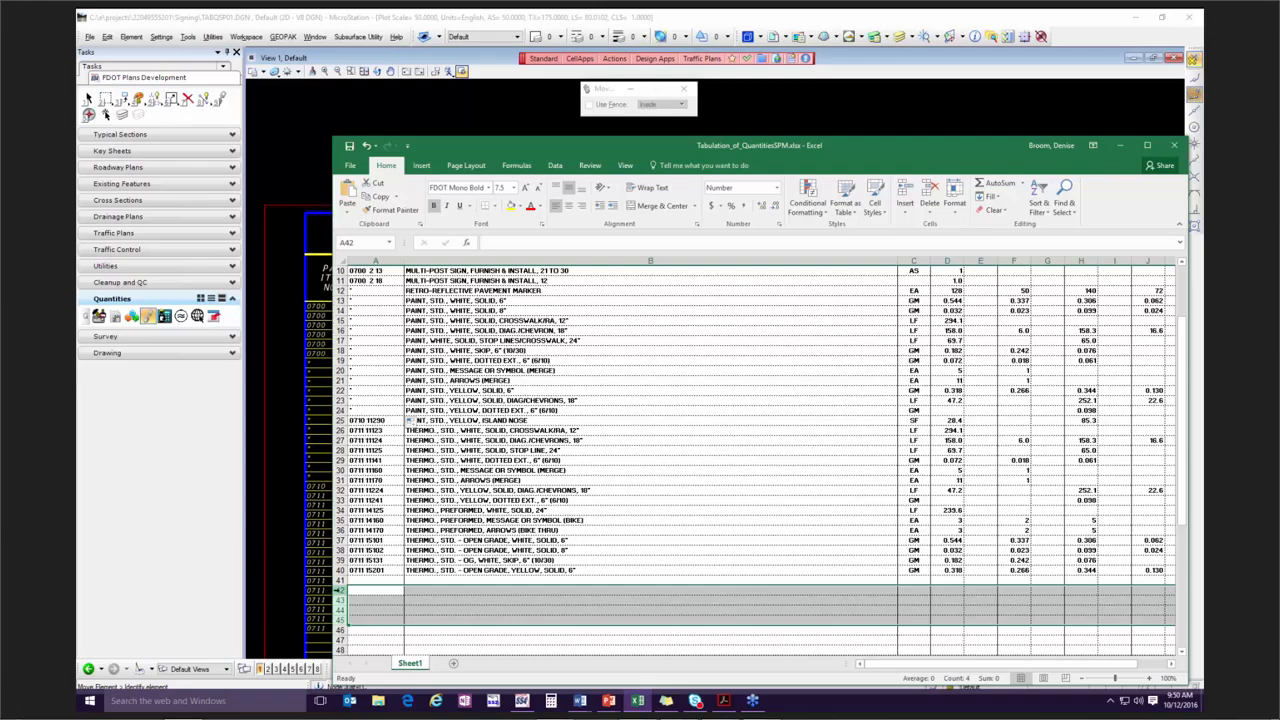
{"action": "right_click", "coordinate": [339, 620]}
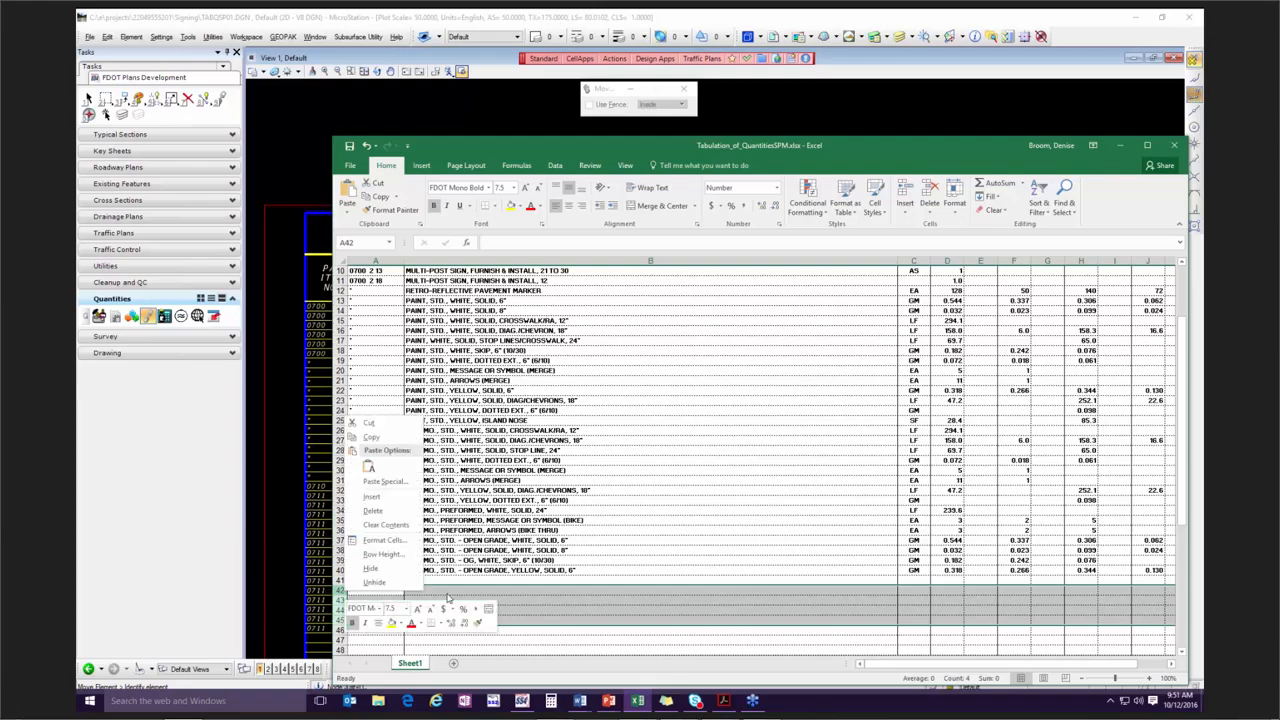
{"action": "left_click", "coordinate": [404, 425]}
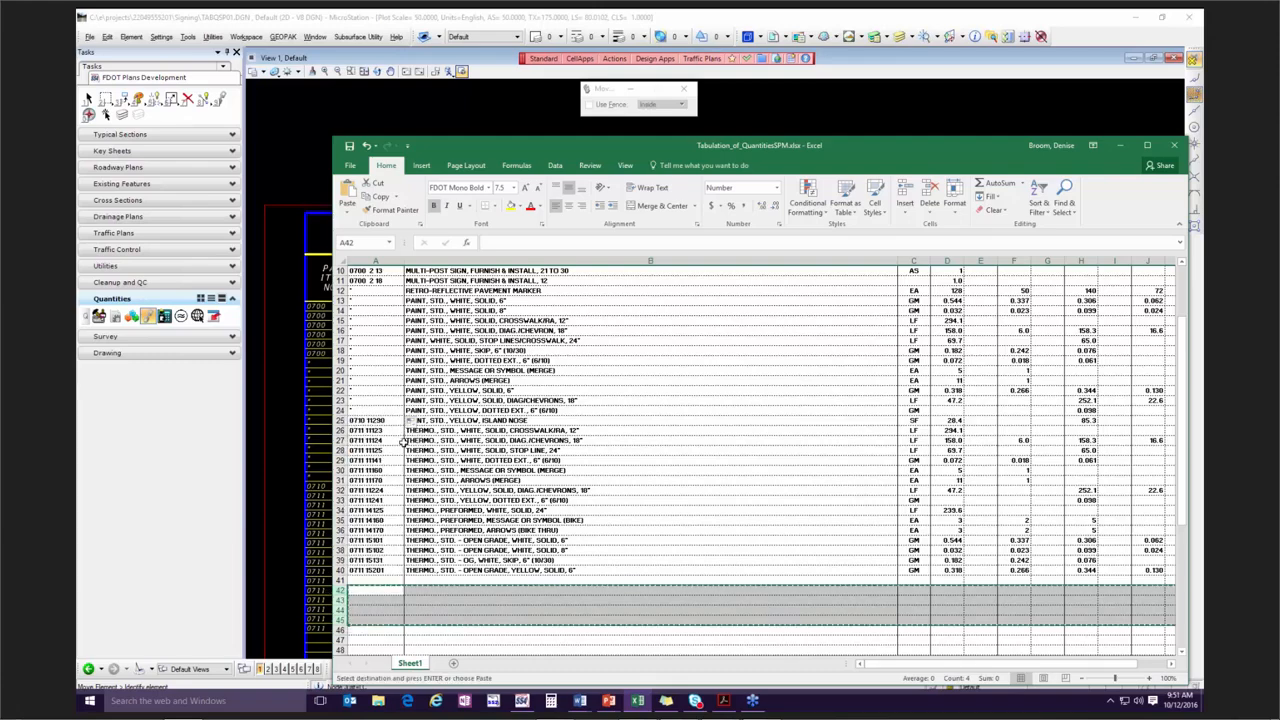
{"action": "left_click", "coordinate": [484, 481]}
{"action": "left_click", "coordinate": [339, 481]}
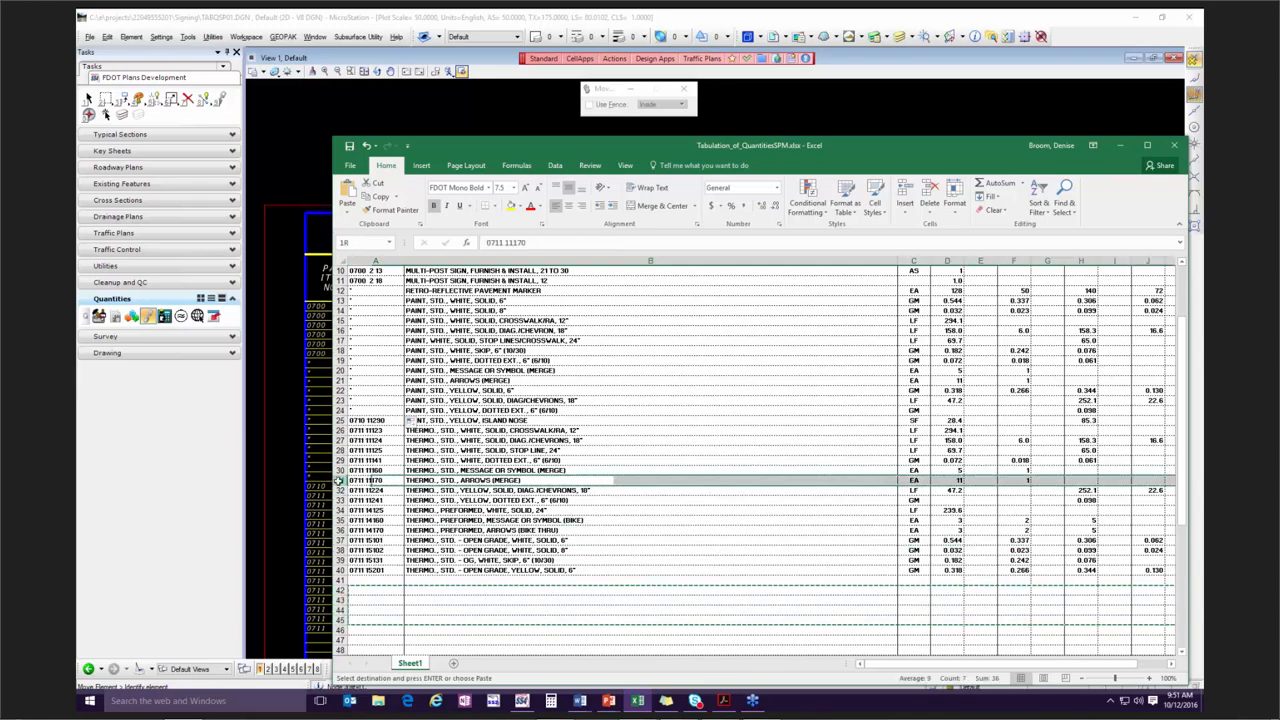
{"action": "right_click", "coordinate": [340, 481]}
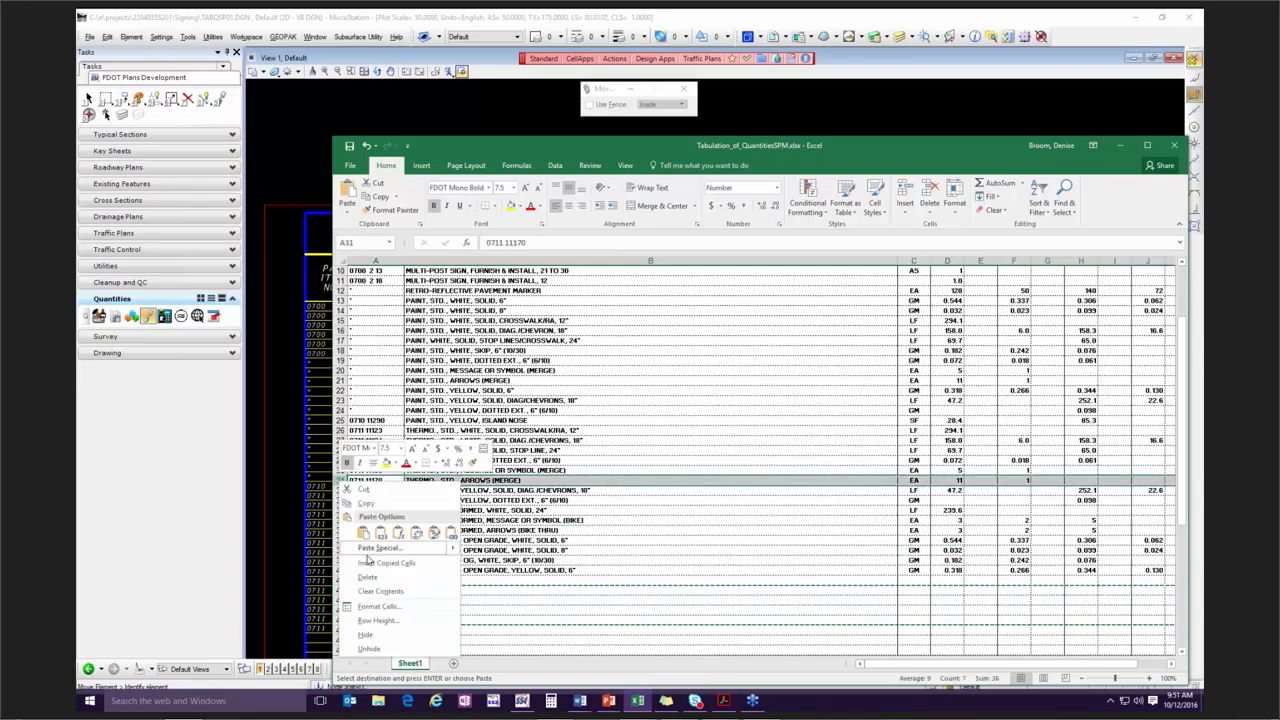
{"action": "left_click", "coordinate": [412, 566]}
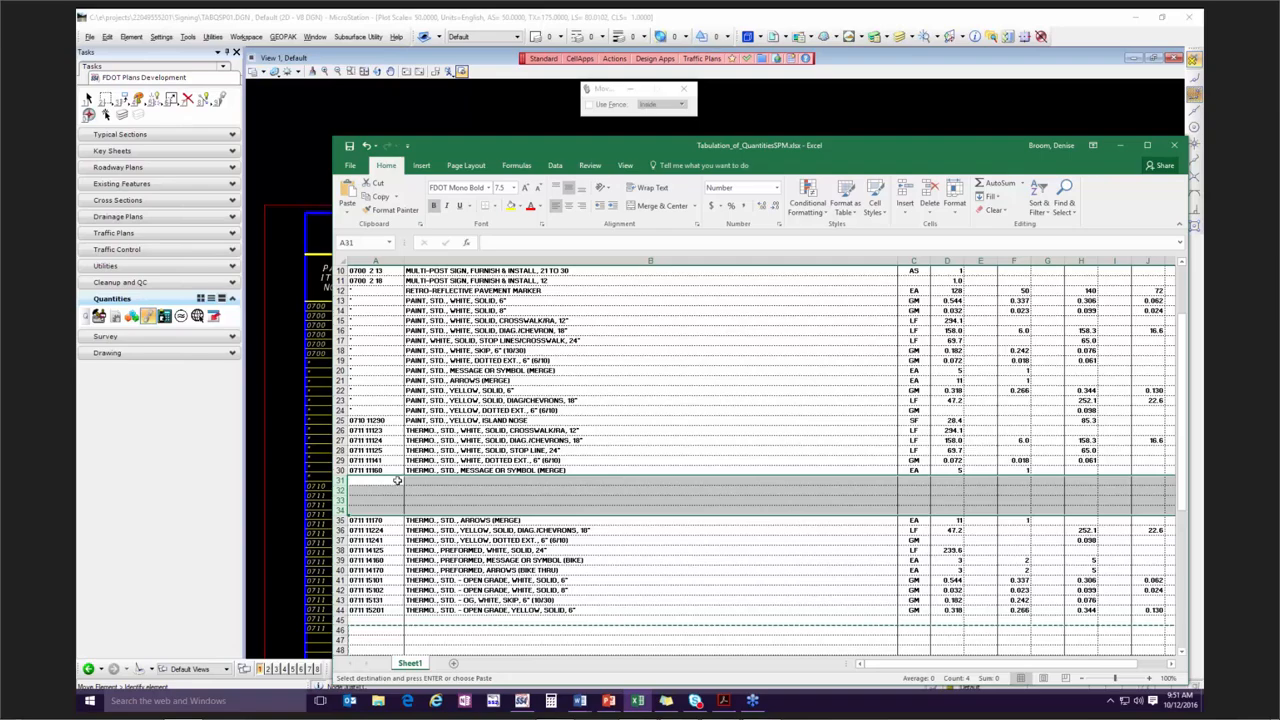
{"action": "scroll", "coordinate": [471, 512], "scroll_direction": "down", "scroll_amount": 4}
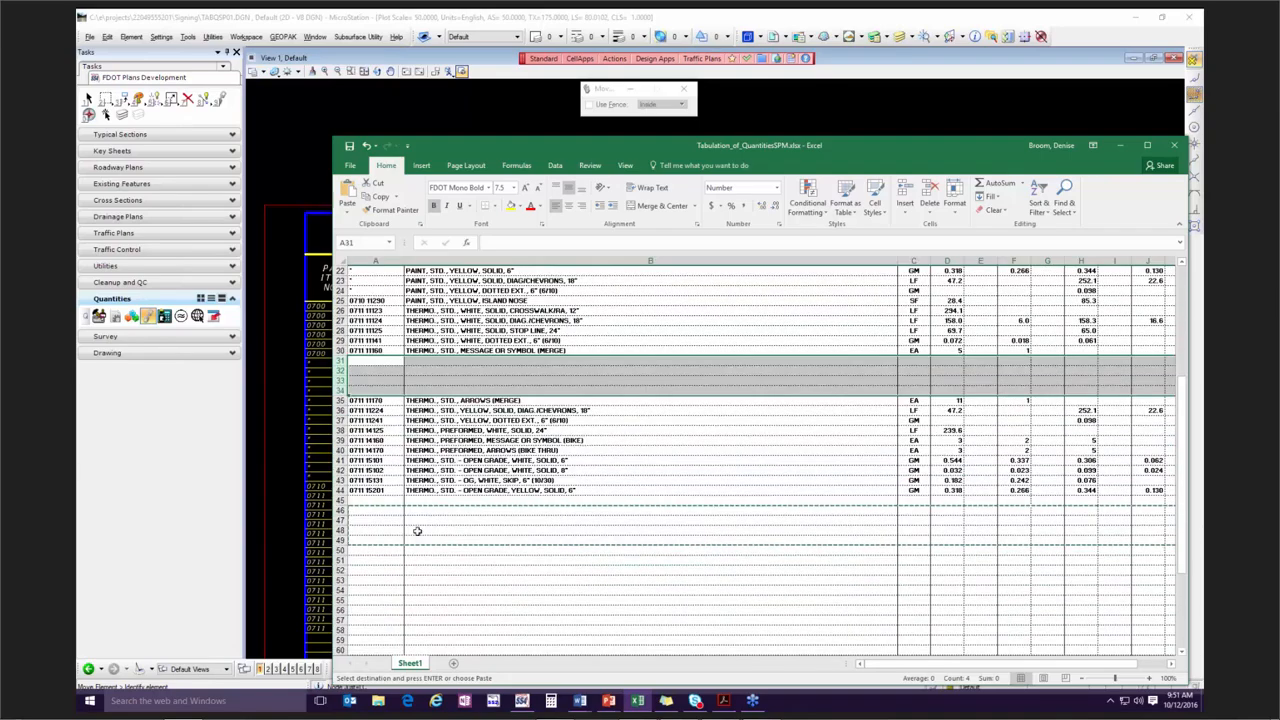
{"action": "left_click_drag", "start_coordinate": [339, 510], "coordinate": [340, 541]}
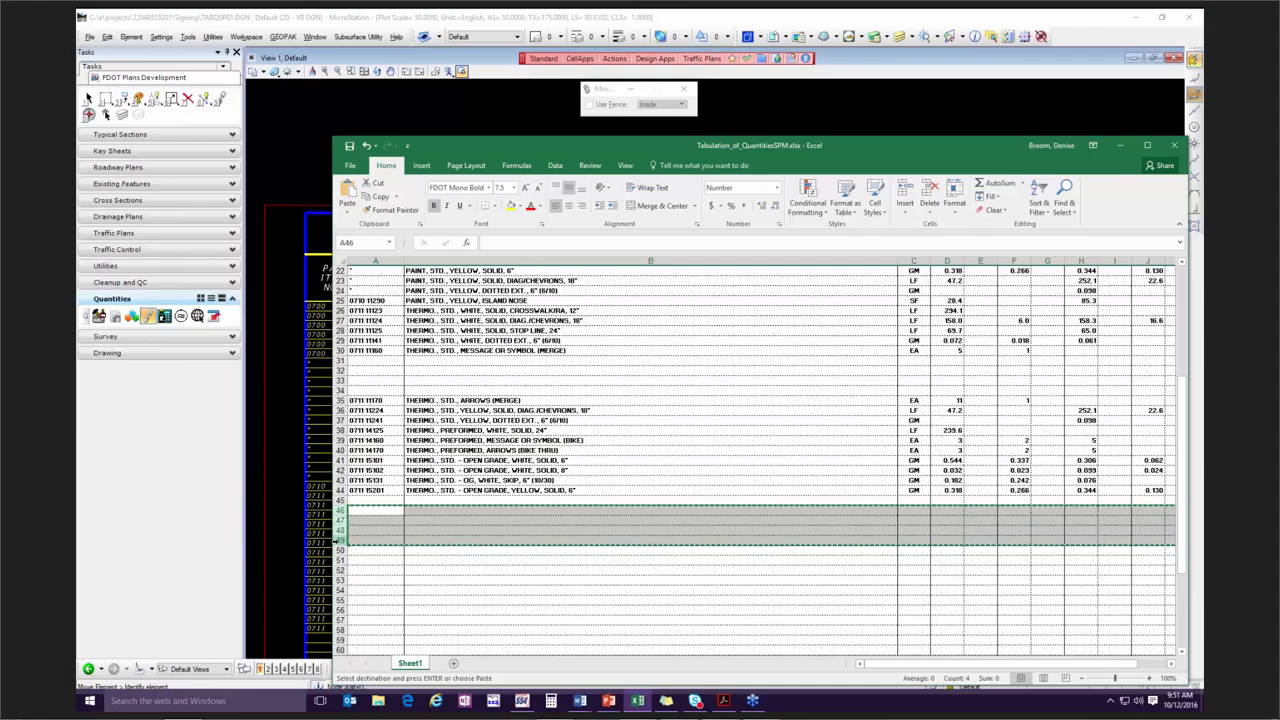
{"action": "right_click", "coordinate": [343, 521]}
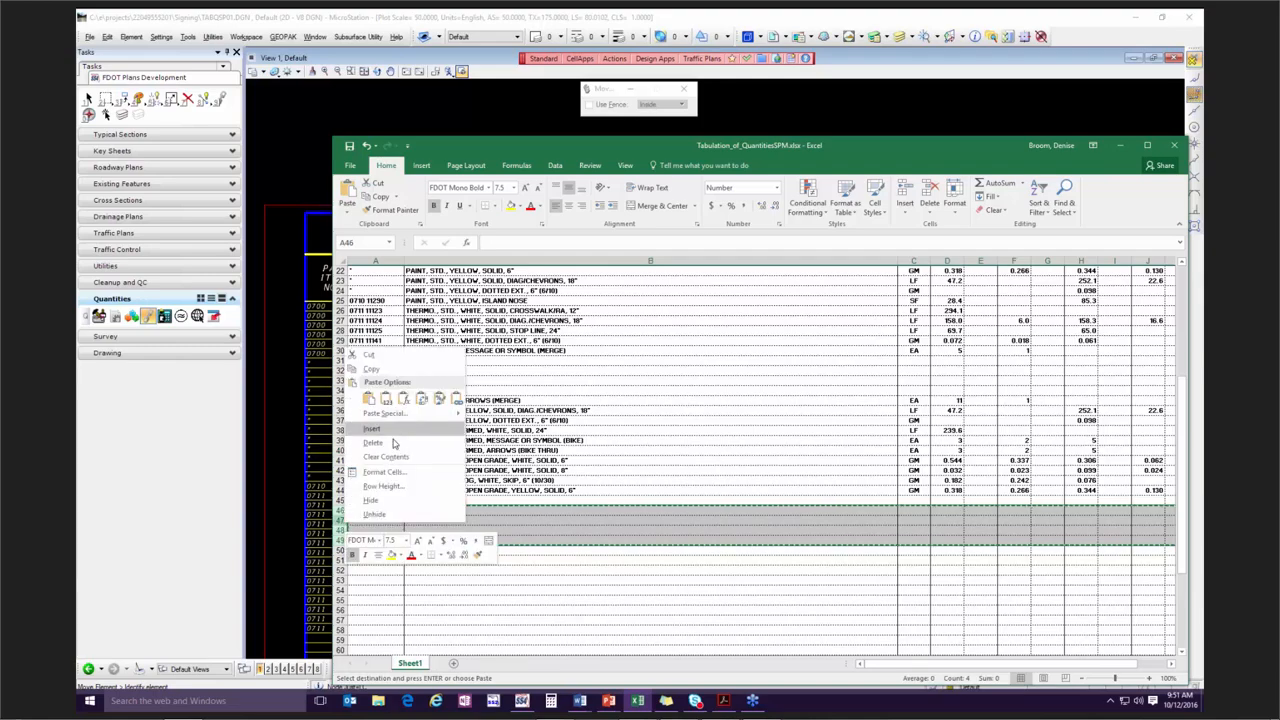
{"action": "key", "text": "Escape"}
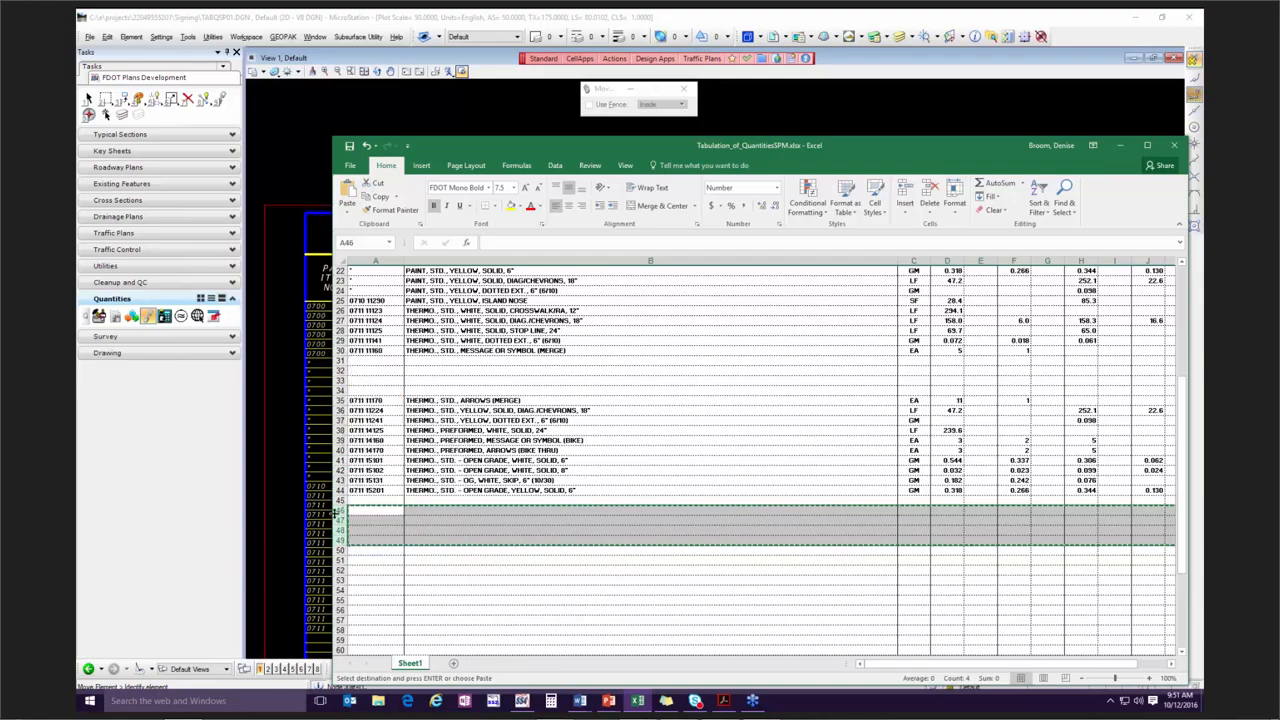
{"action": "left_click", "coordinate": [339, 519], "text": "shift"}
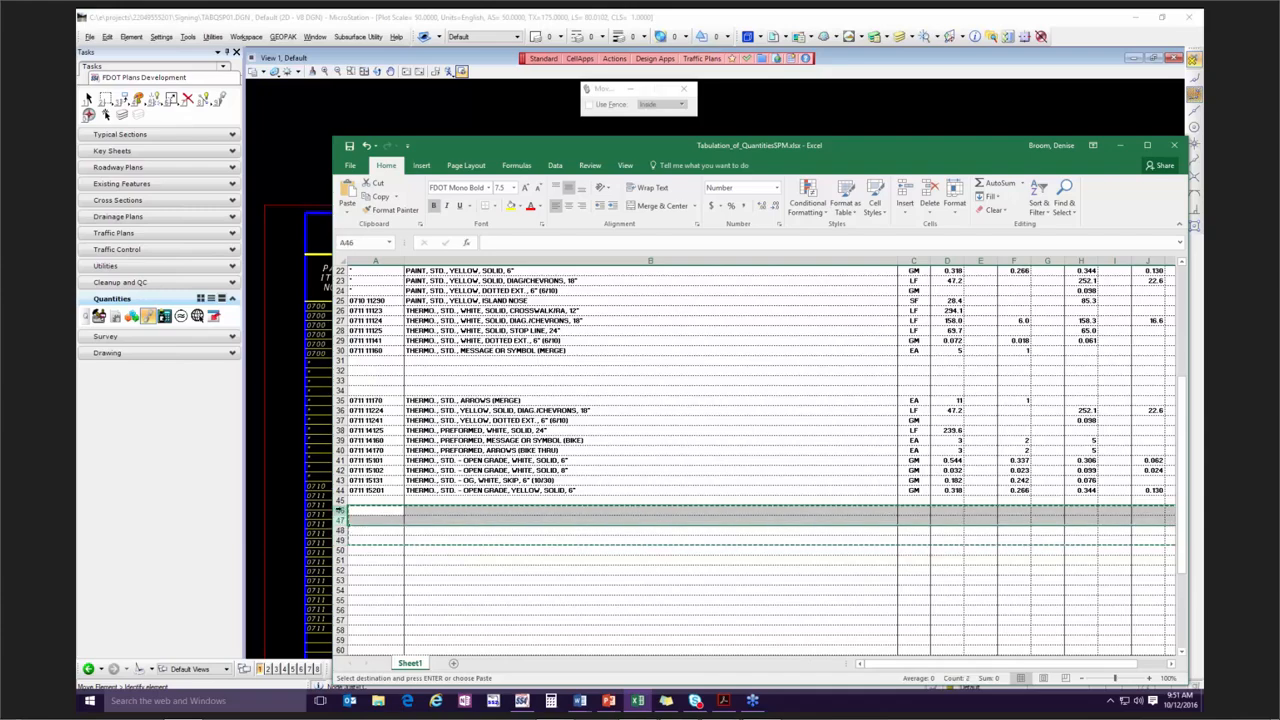
{"action": "left_click", "coordinate": [340, 509]}
{"action": "right_click", "coordinate": [341, 503]}
{"action": "left_click", "coordinate": [529, 566]}
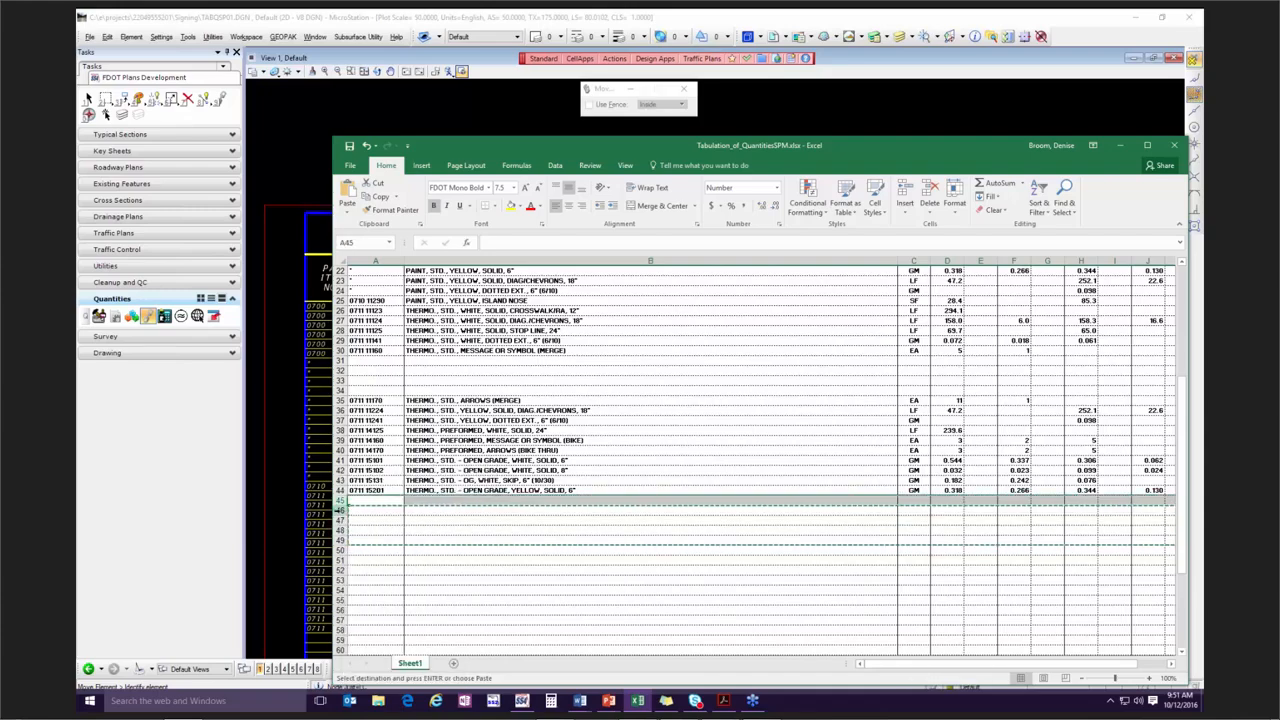
Clear the contents of blank rows 46 and 47 below the last pay item.
{"action": "left_click_drag", "start_coordinate": [340, 509], "coordinate": [340, 518]}
{"action": "right_click", "coordinate": [340, 514]}
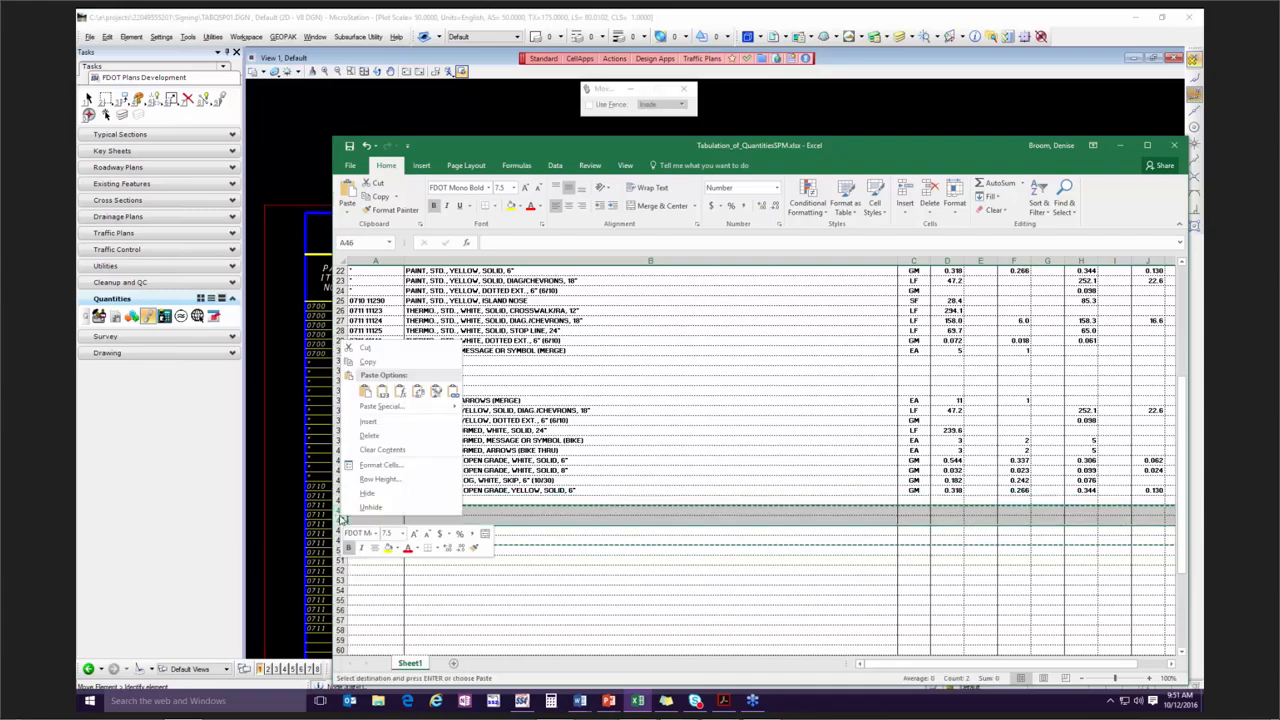
{"action": "left_click", "coordinate": [368, 456]}
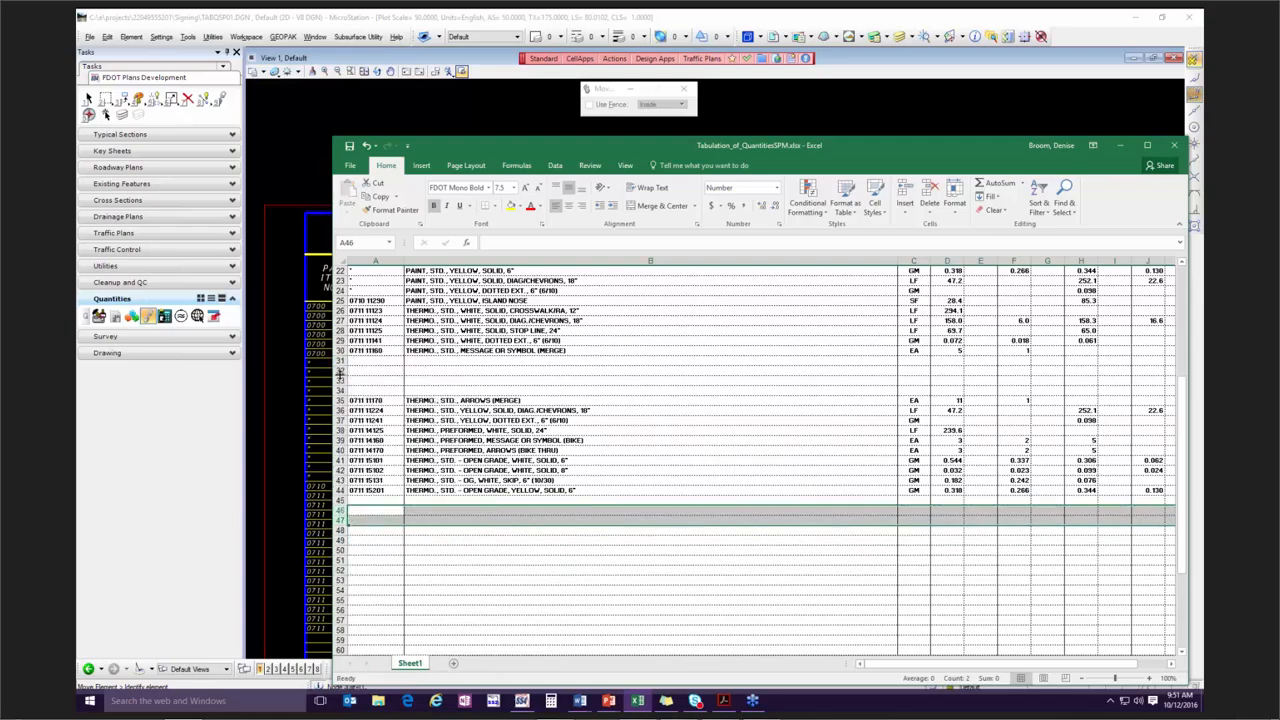
Delete surplus blank rows 32 and 33 above the thermo arrows (merge) item.
{"action": "left_click_drag", "start_coordinate": [340, 370], "coordinate": [339, 380]}
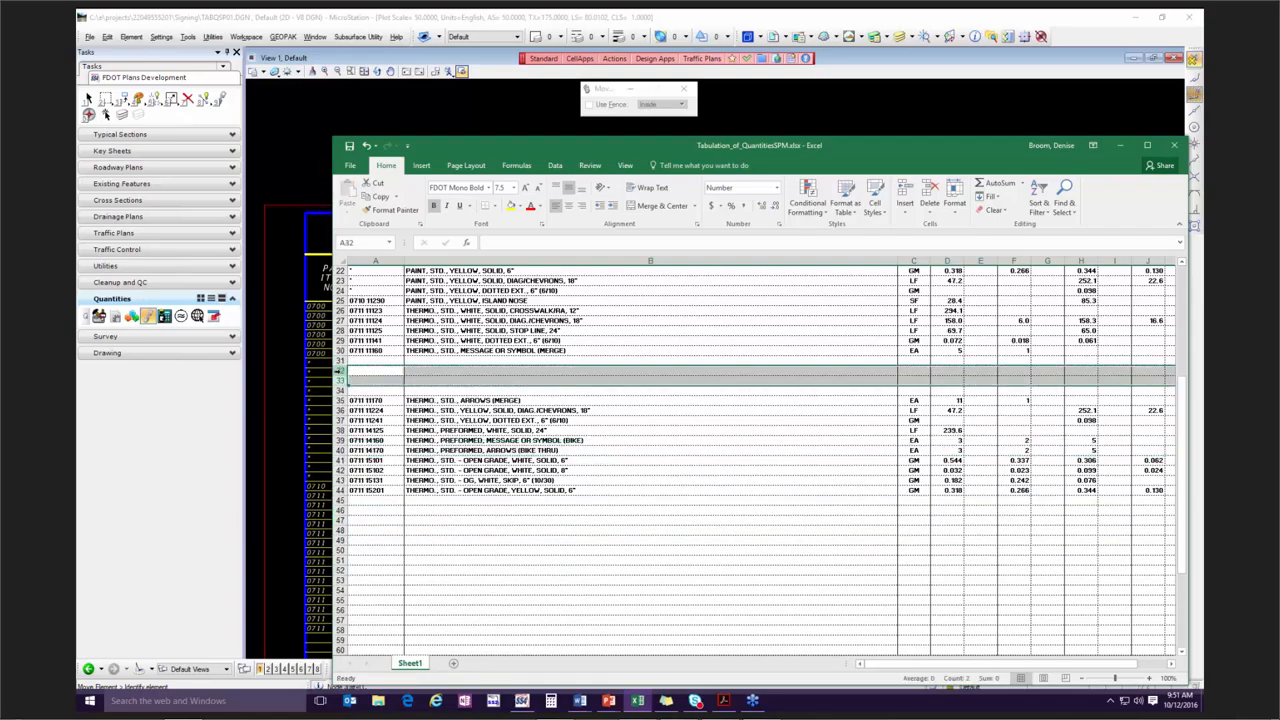
{"action": "right_click", "coordinate": [340, 372]}
{"action": "left_click", "coordinate": [390, 461]}
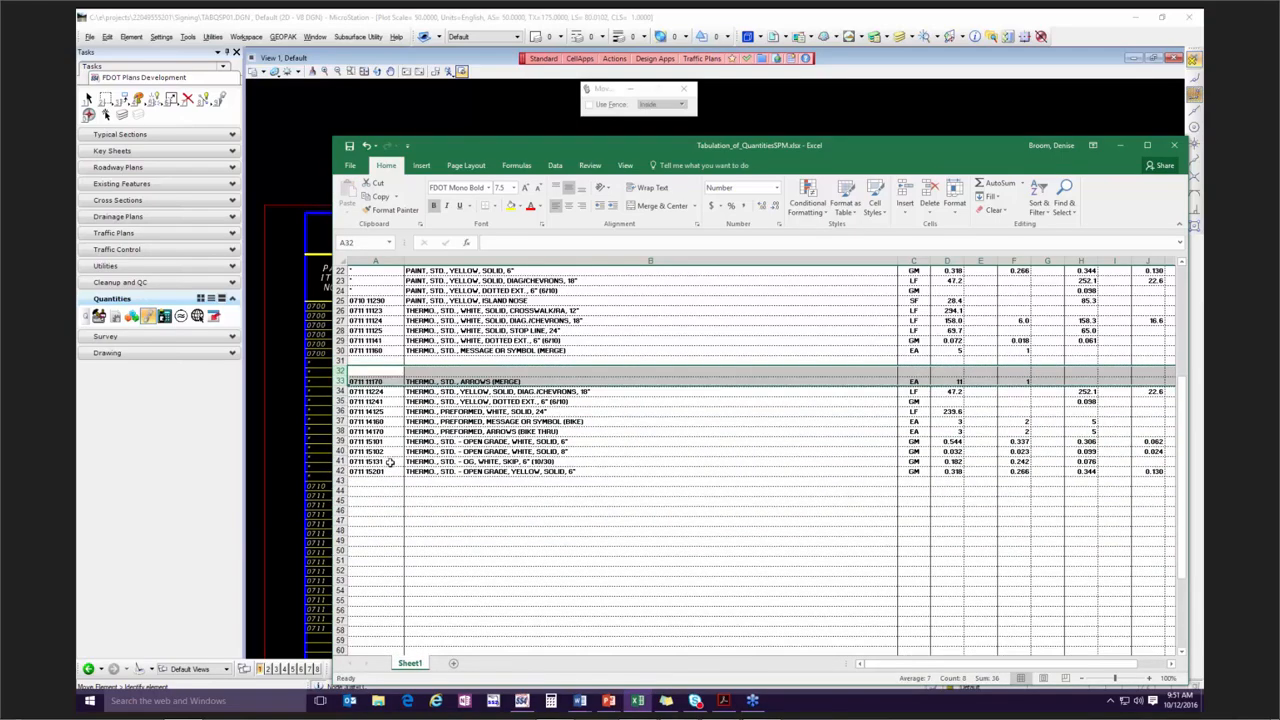
Copy the thermo message or symbol (merge) description from B30 into blank cells B31 and B32.
{"action": "left_click", "coordinate": [581, 361]}
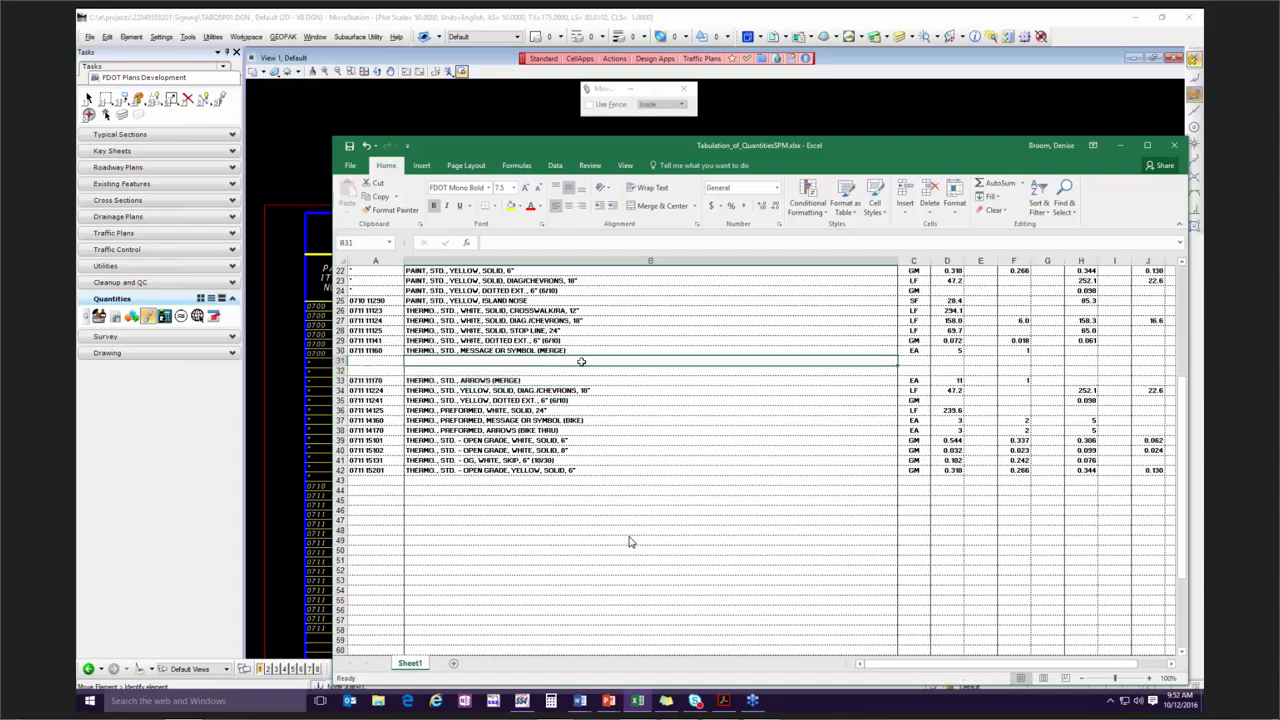
{"action": "left_click", "coordinate": [541, 351]}
{"action": "double_click", "coordinate": [579, 351]}
{"action": "left_click_drag", "start_coordinate": [568, 351], "coordinate": [553, 351]}
{"action": "key", "text": "shift+Home"}
{"action": "key", "text": "ctrl+c"}
{"action": "left_click", "coordinate": [434, 362]}
{"action": "key", "text": "ctrl+v"}
{"action": "left_click", "coordinate": [439, 372]}
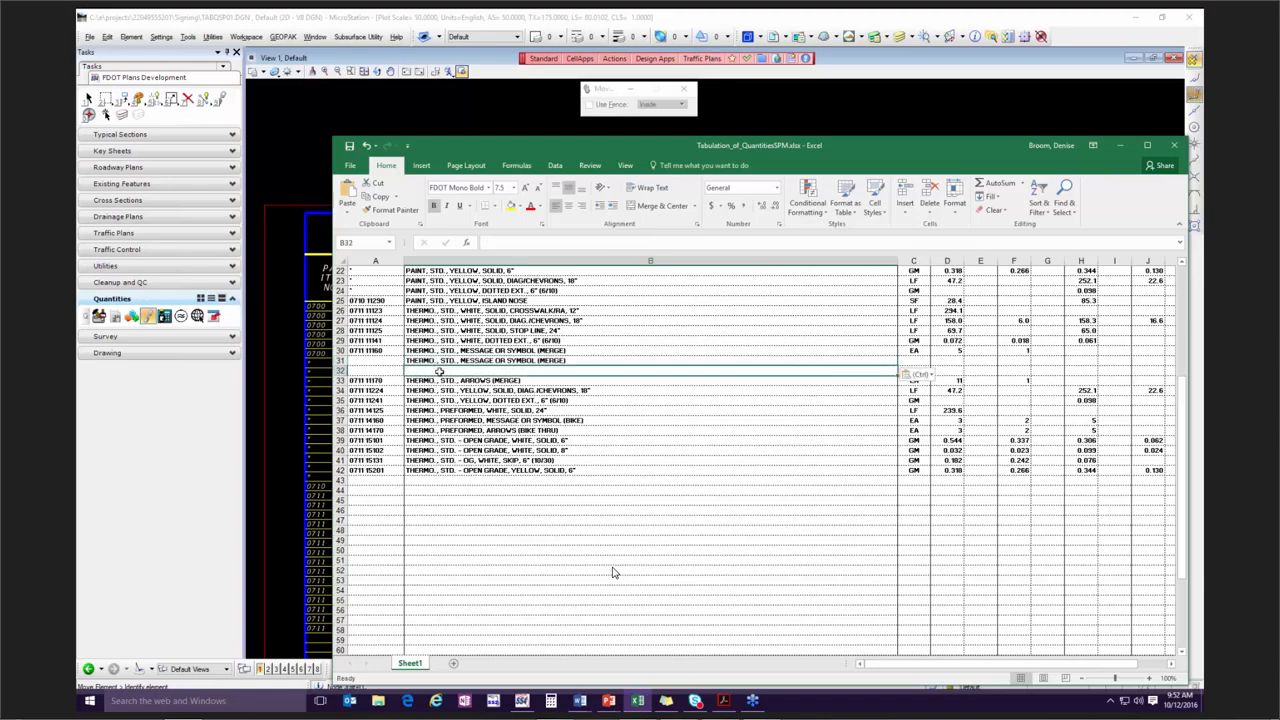
{"action": "key", "text": "ctrl+v"}
Remove "(MERGE)" from the description in B30 so it reads THERMO., STD., MESSAGE OR SYMBOL.
{"action": "double_click", "coordinate": [584, 352]}
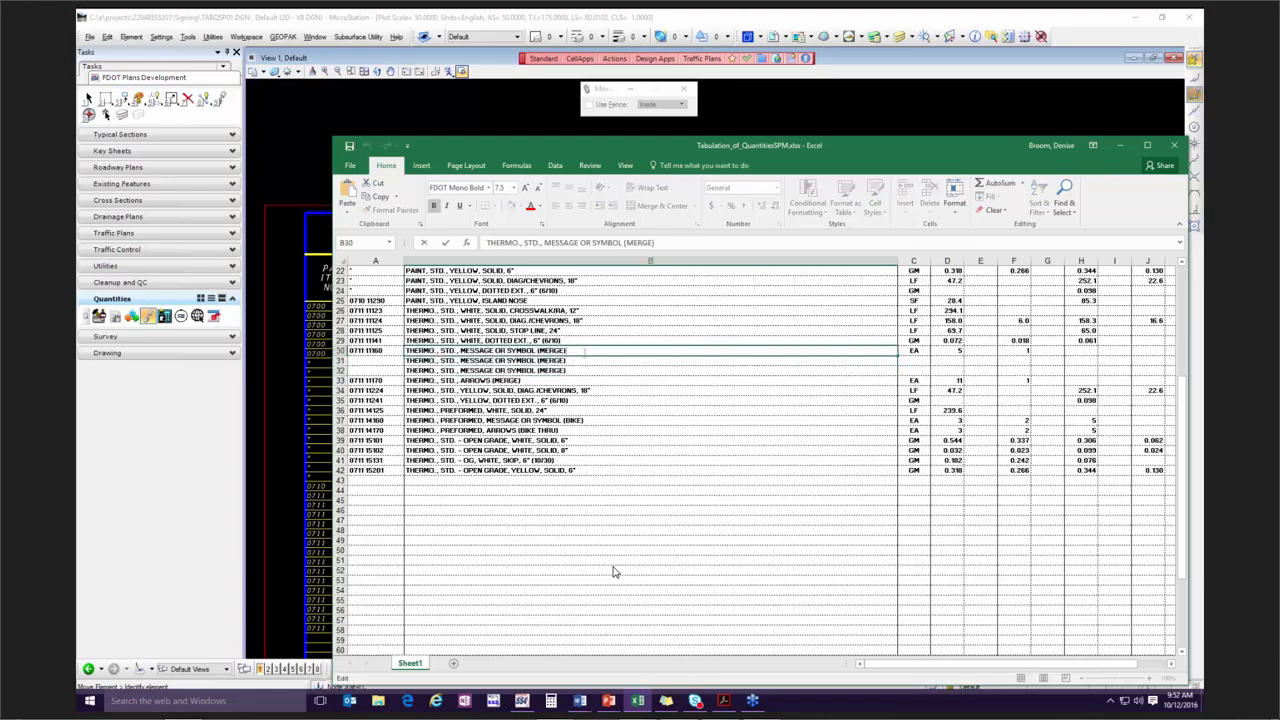
{"action": "key", "text": "BackSpace"}
{"action": "key", "text": "BackSpace"}
{"action": "key", "text": "BackSpace"}
{"action": "key", "text": "BackSpace"}
{"action": "key", "text": "BackSpace"}
{"action": "key", "text": "BackSpace"}
Replace MERGE with ONLY inside the parentheses of the B32 description.
{"action": "left_click", "coordinate": [556, 371]}
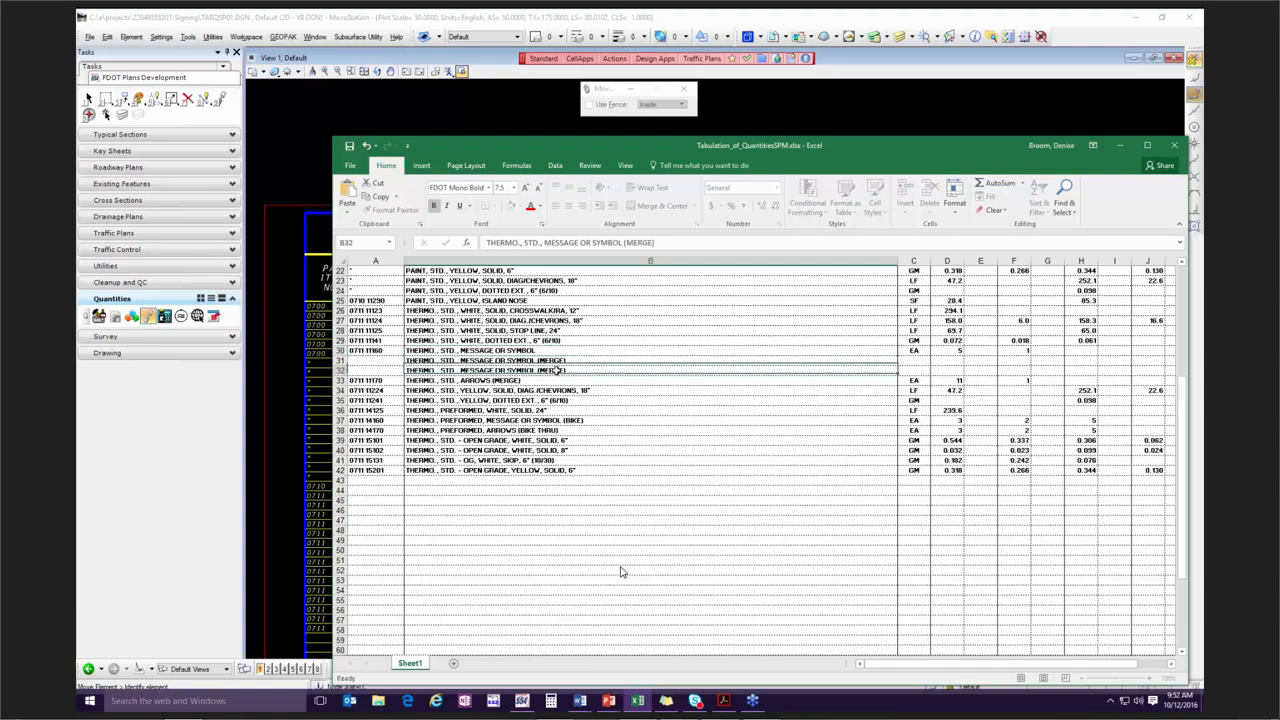
{"action": "key", "text": "F2"}
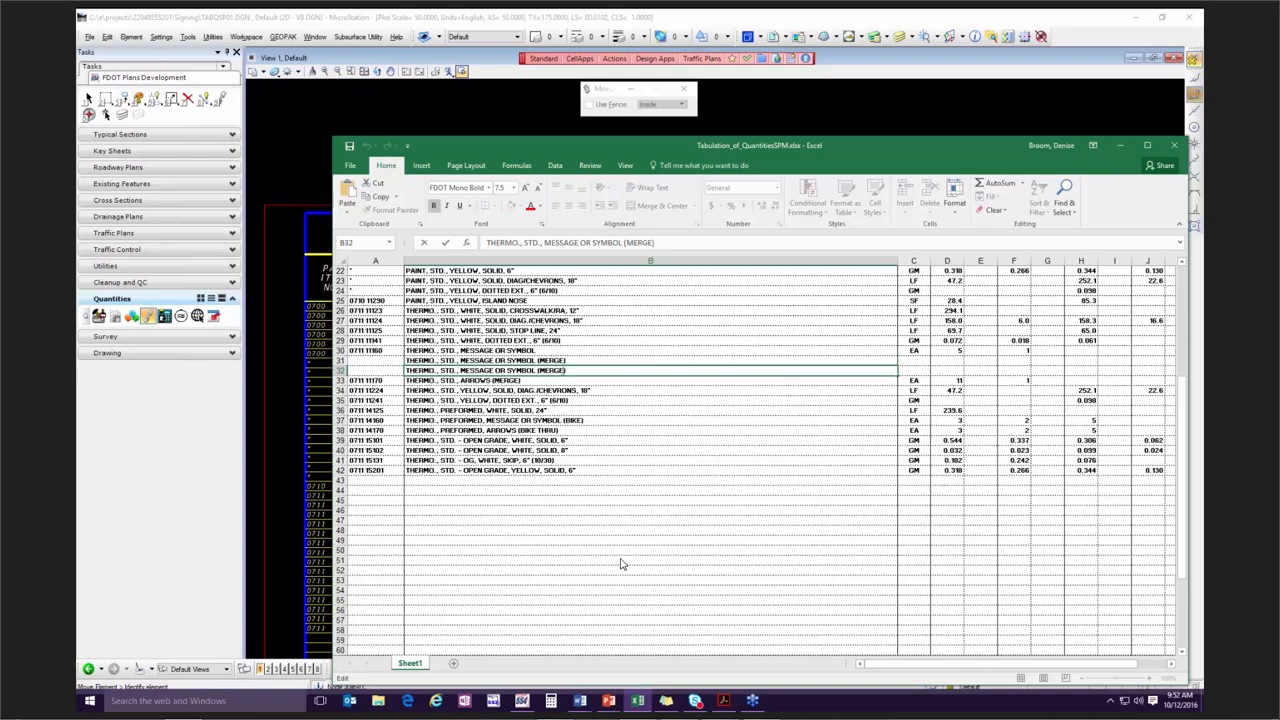
{"action": "key", "text": "Left"}
{"action": "key", "text": "BackSpace"}
{"action": "key", "text": "BackSpace"}
{"action": "key", "text": "BackSpace"}
{"action": "key", "text": "BackSpace"}
{"action": "key", "text": "BackSpace"}
{"action": "type", "text": "ONLY"}
Fill the unit EA from C30 down into C31 and C32 for the two added message rows.
{"action": "left_click", "coordinate": [916, 351]}
{"action": "mouse_move", "coordinate": [931, 355]}
{"action": "left_mouse_down"}
{"action": "mouse_move", "coordinate": [930, 375]}
{"action": "mouse_move", "coordinate": [931, 348]}
{"action": "left_mouse_up"}
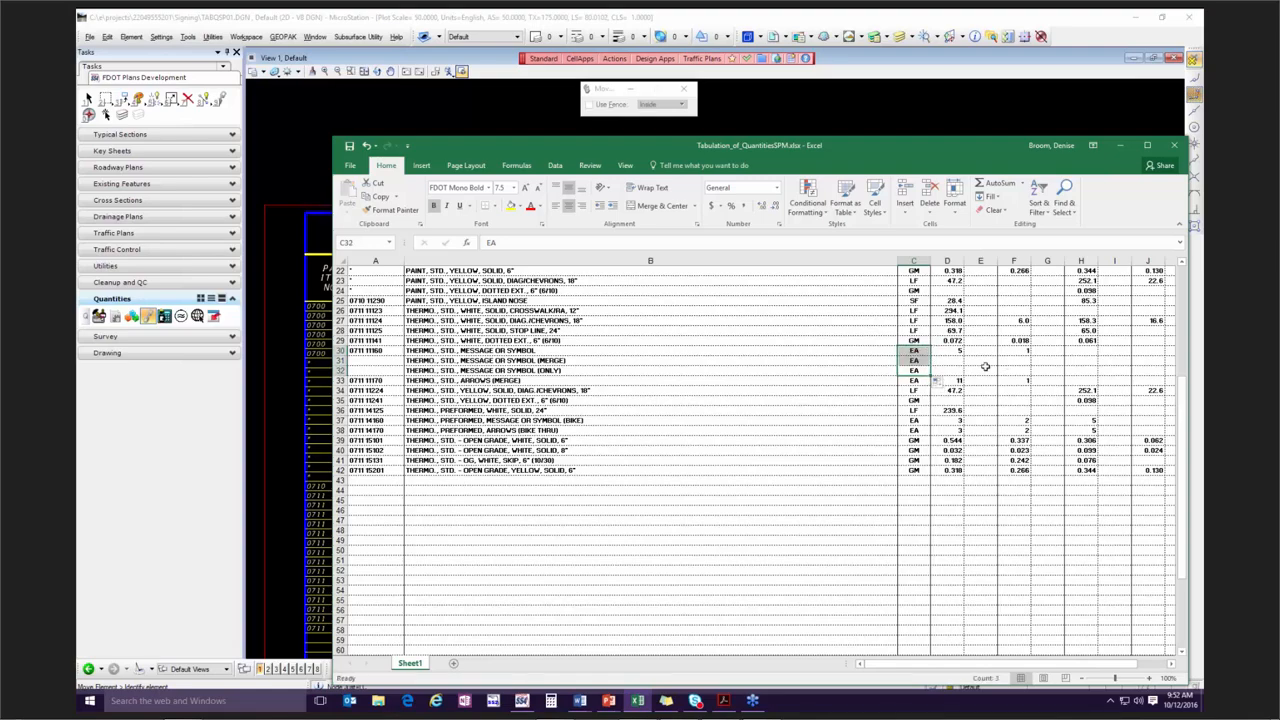
{"action": "left_click", "coordinate": [950, 369]}
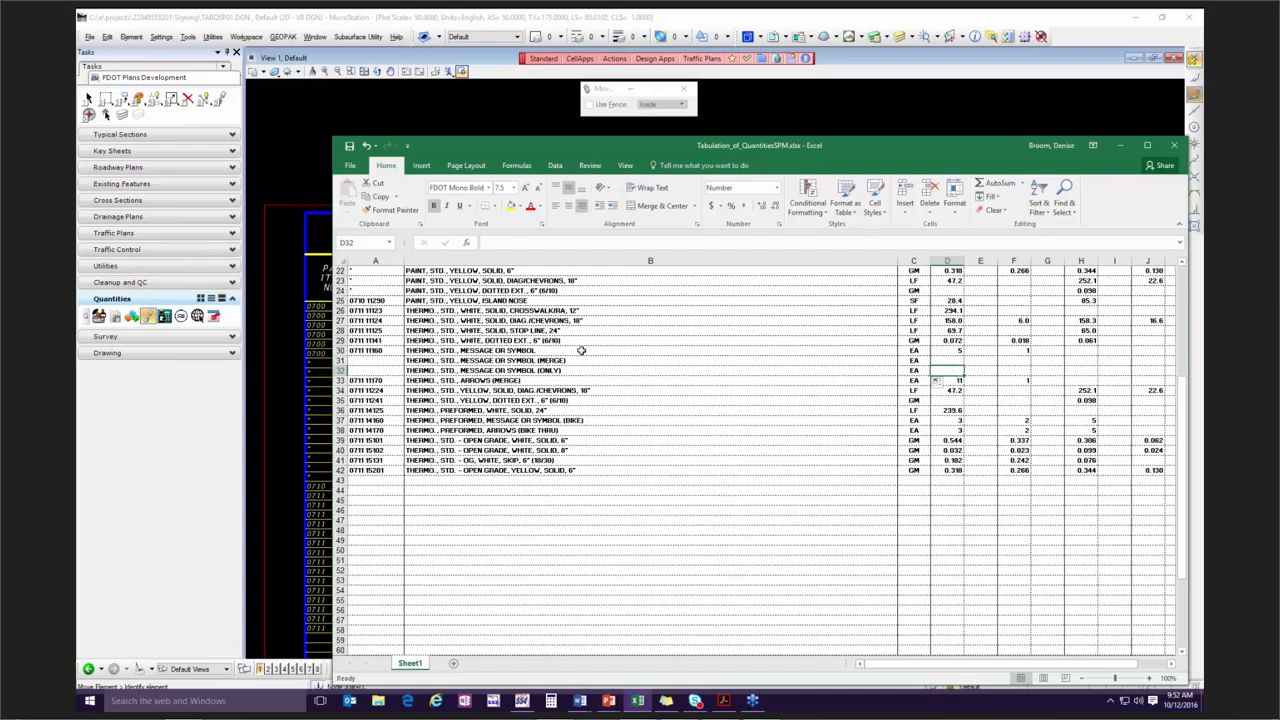
{"action": "left_click", "coordinate": [948, 349]}
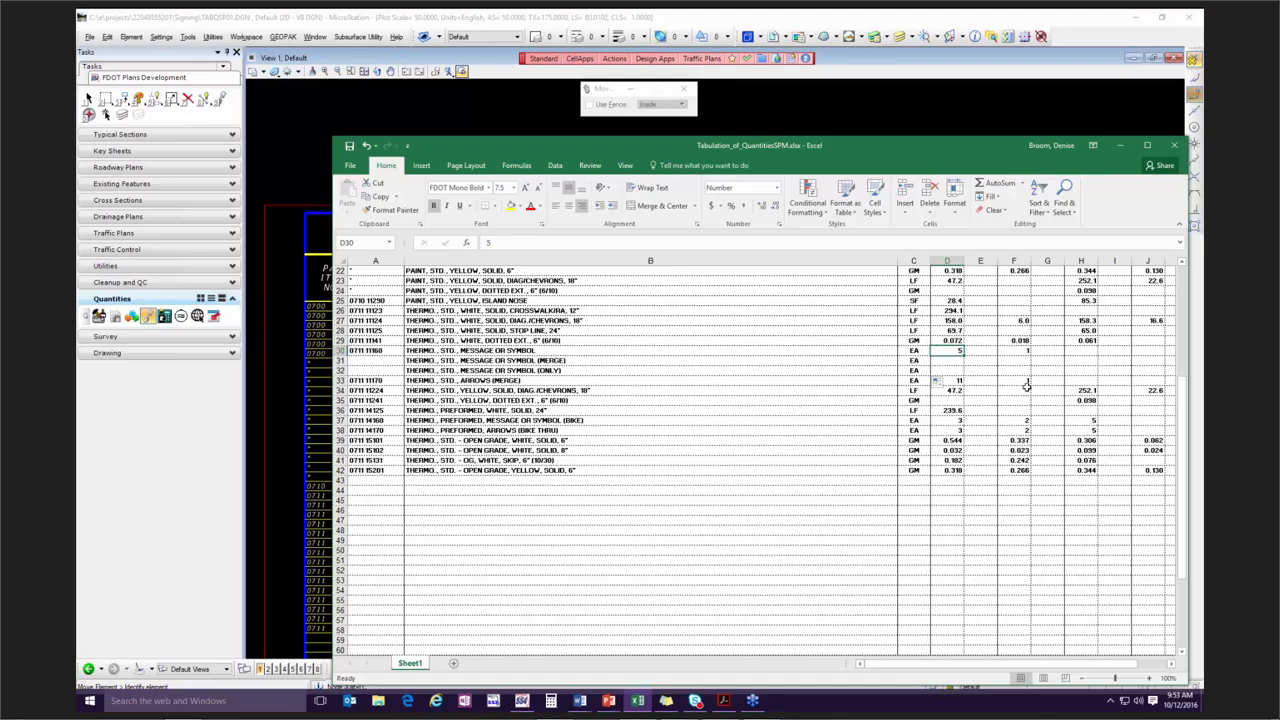
Save and close the source workbook, and update the linked Tabulation_of_QuantitiesSPM.xlsx table in the MicroStation sheet.
{"action": "left_click", "coordinate": [1174, 145]}
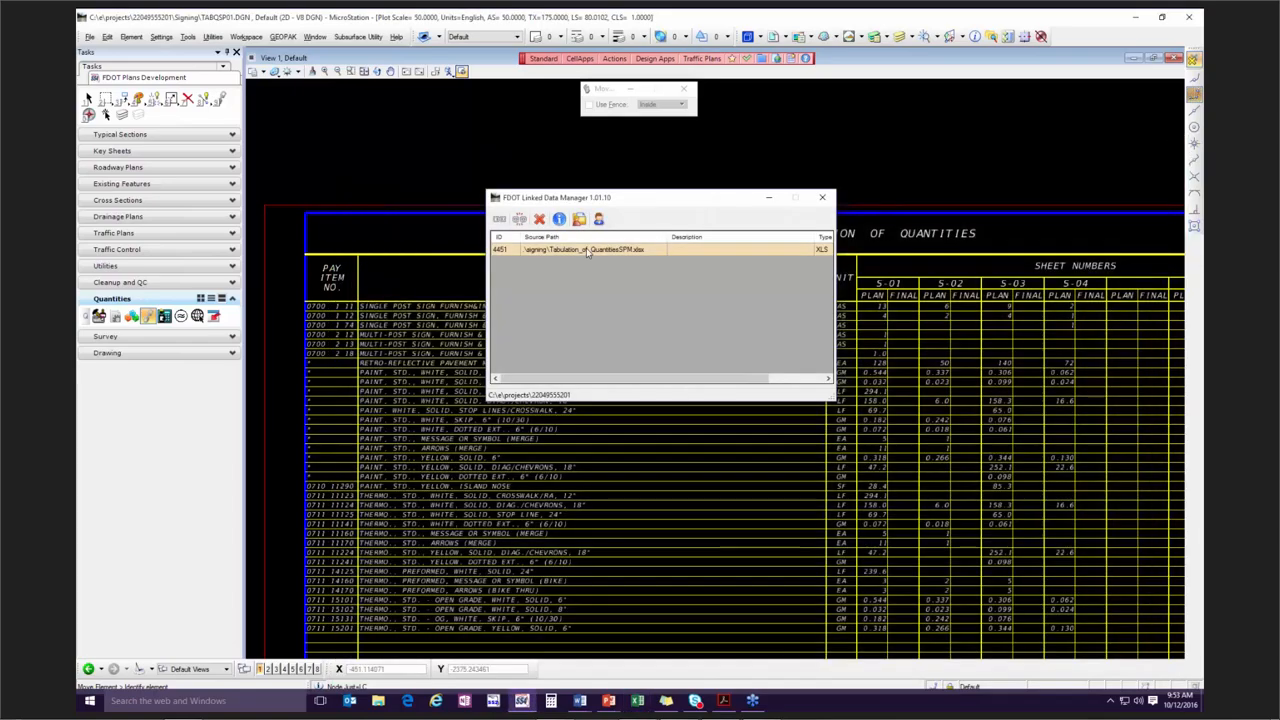
{"action": "right_click", "coordinate": [585, 250]}
{"action": "left_click", "coordinate": [568, 252]}
{"action": "right_click", "coordinate": [568, 252]}
{"action": "left_click", "coordinate": [601, 267]}
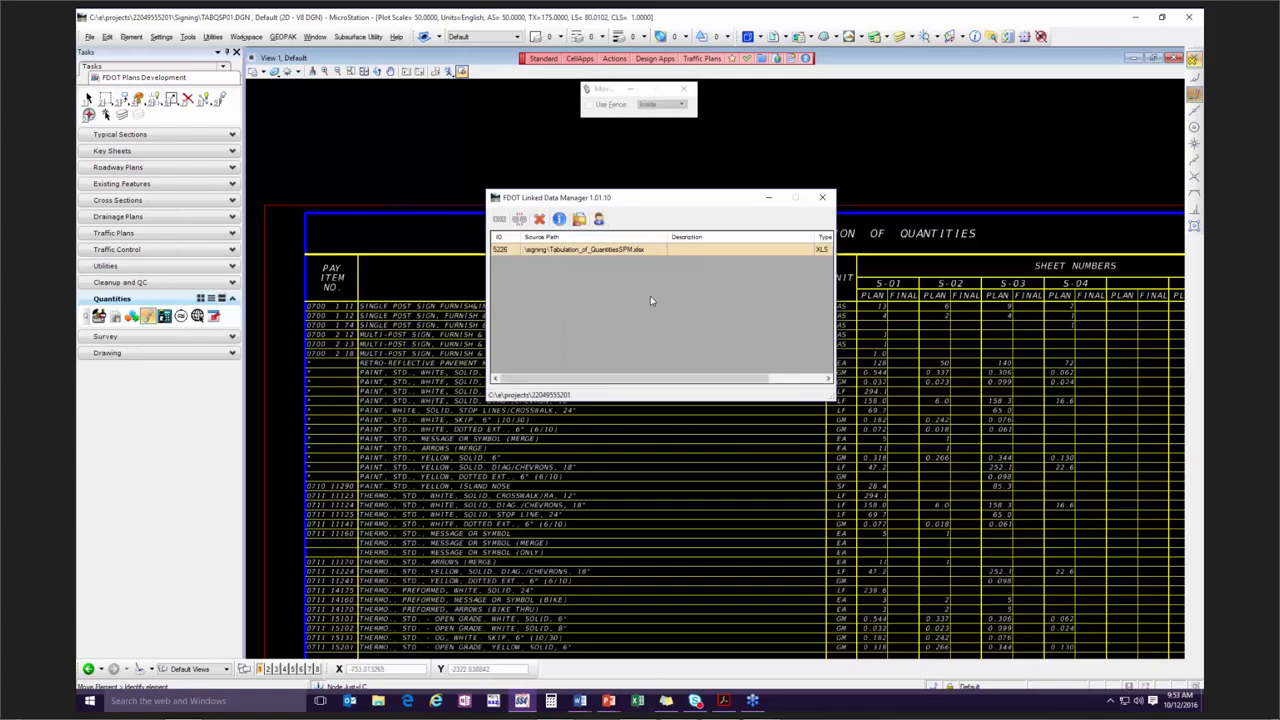
Reopen the linked source workbook and examine the quantity cells in columns D and F of the two added message rows.
{"action": "left_click", "coordinate": [623, 248]}
{"action": "right_click", "coordinate": [623, 248]}
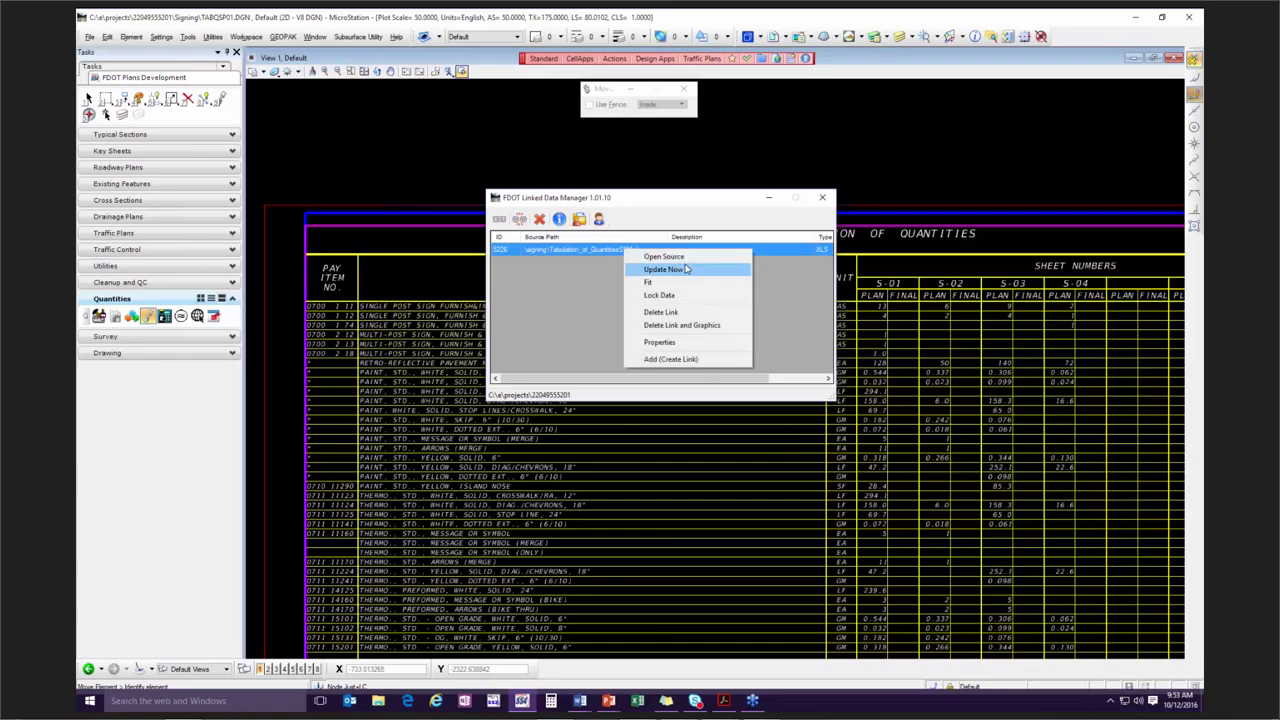
{"action": "left_click", "coordinate": [685, 258]}
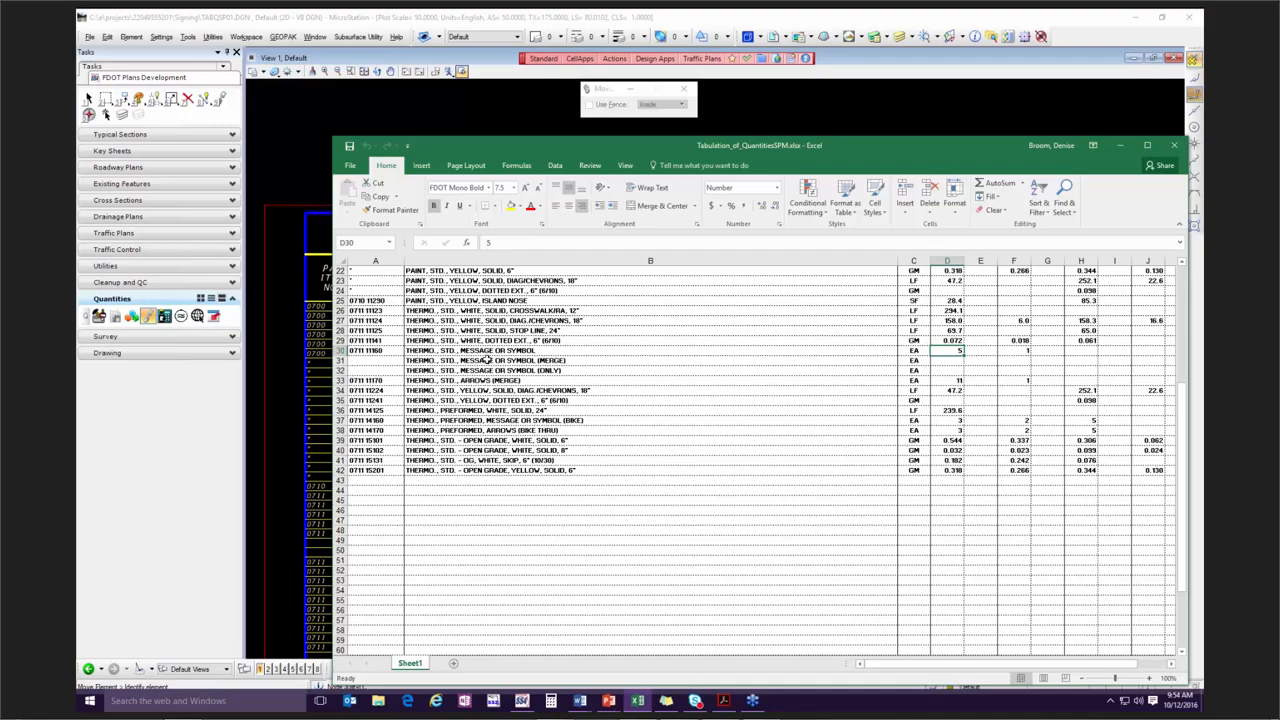
{"action": "left_click", "coordinate": [953, 366]}
{"action": "left_click", "coordinate": [1023, 373]}
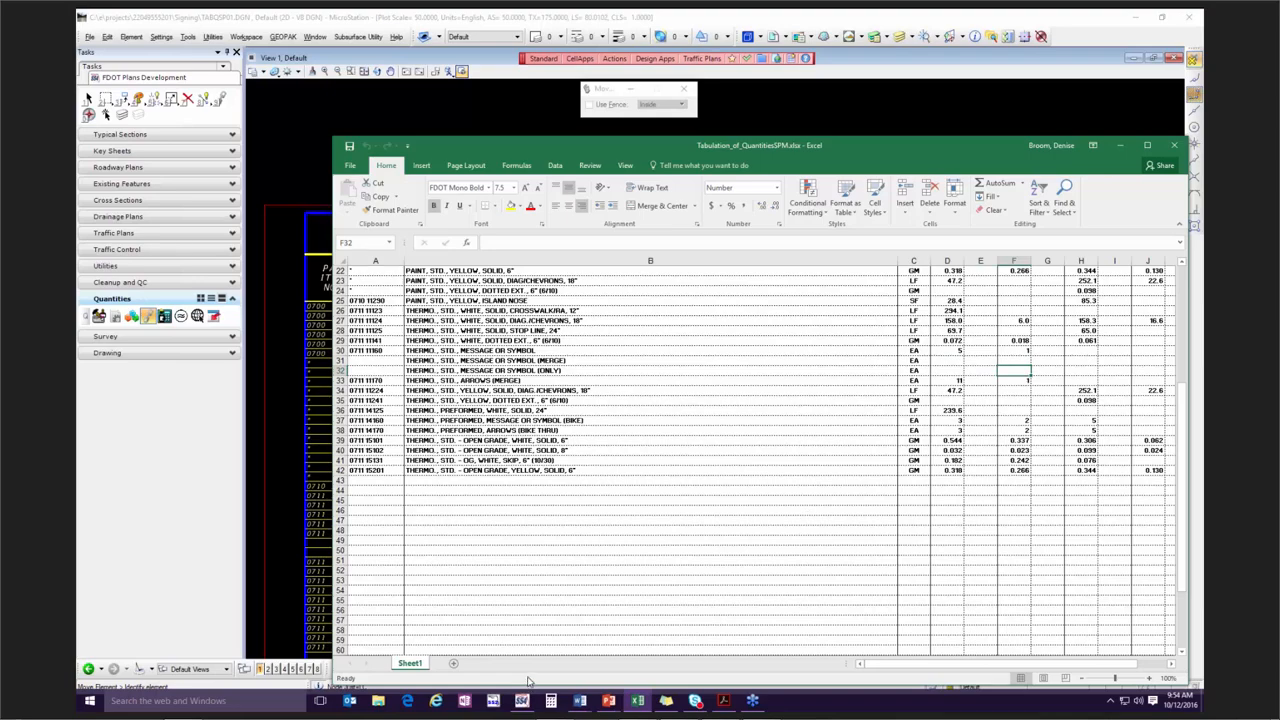
{"action": "left_click", "coordinate": [951, 361]}
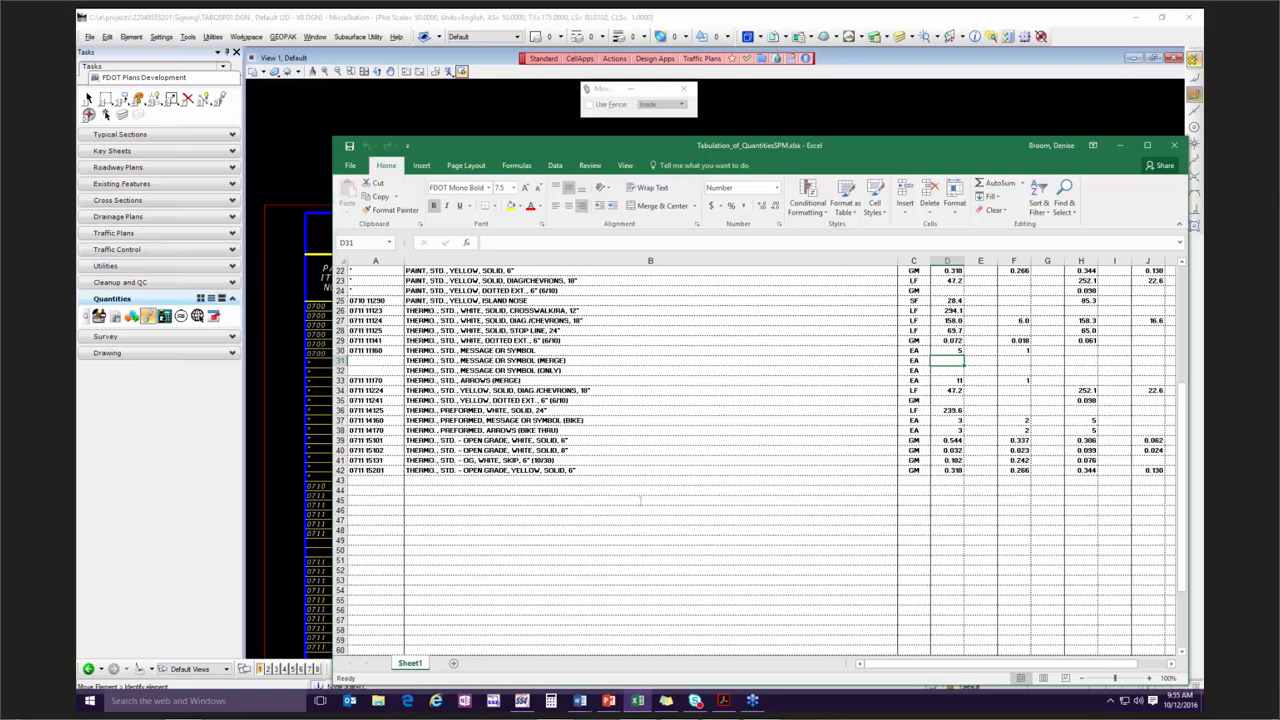
Close the source workbook and dismiss the Linked Data Manager error message.
{"action": "left_click_drag", "start_coordinate": [730, 148], "coordinate": [607, 147]}
{"action": "left_click", "coordinate": [1052, 145]}
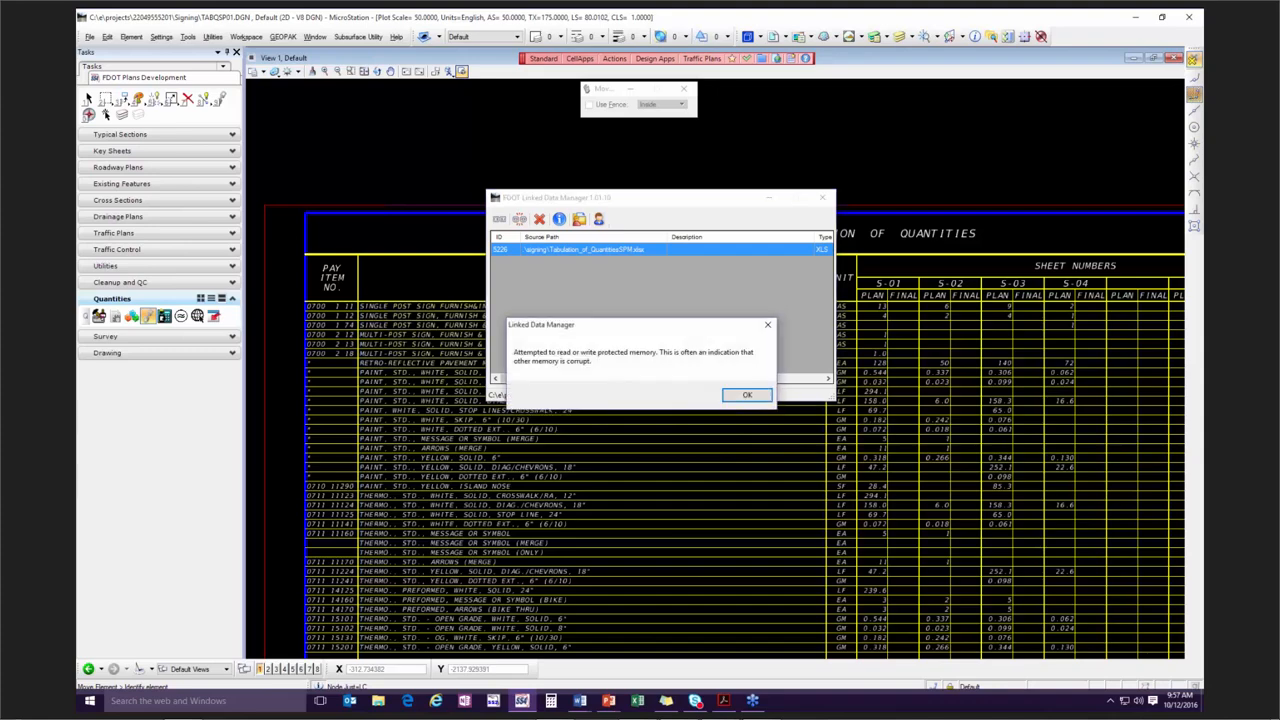
{"action": "left_click", "coordinate": [746, 396]}
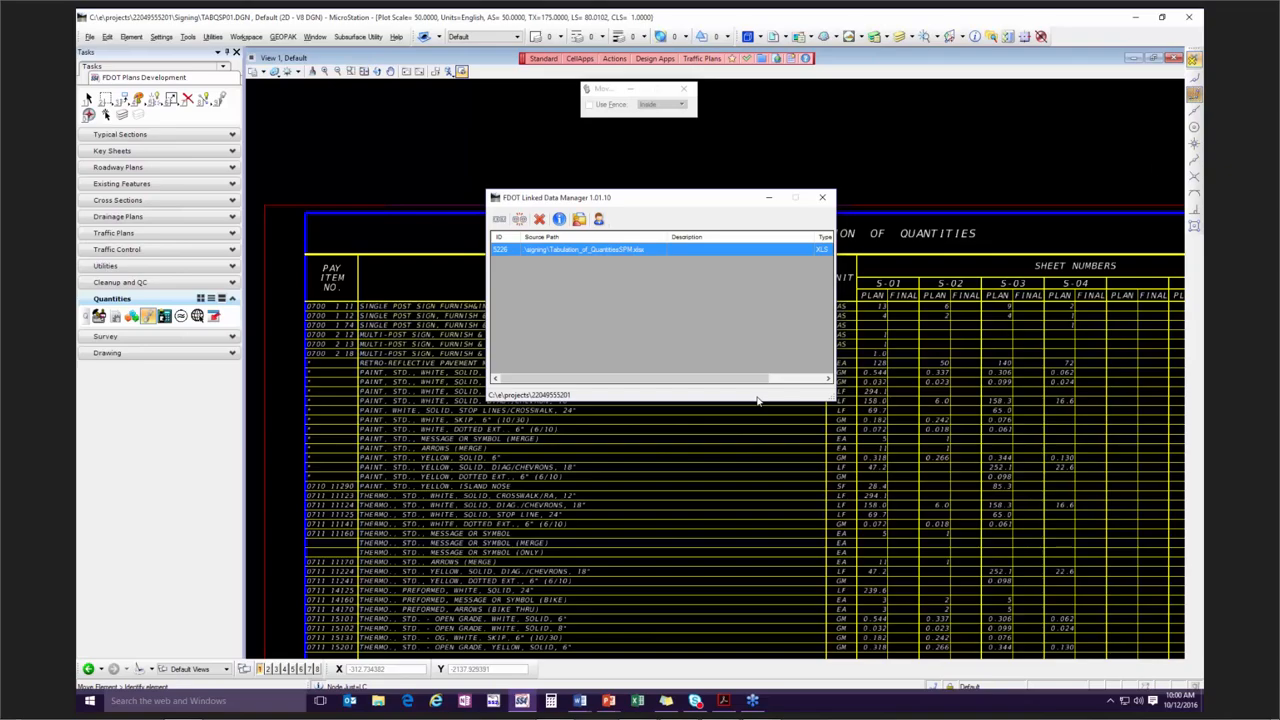
Switch to the PowerPoint slide show and advance to the Questions slide.
{"action": "key", "text": "alt+Tab"}
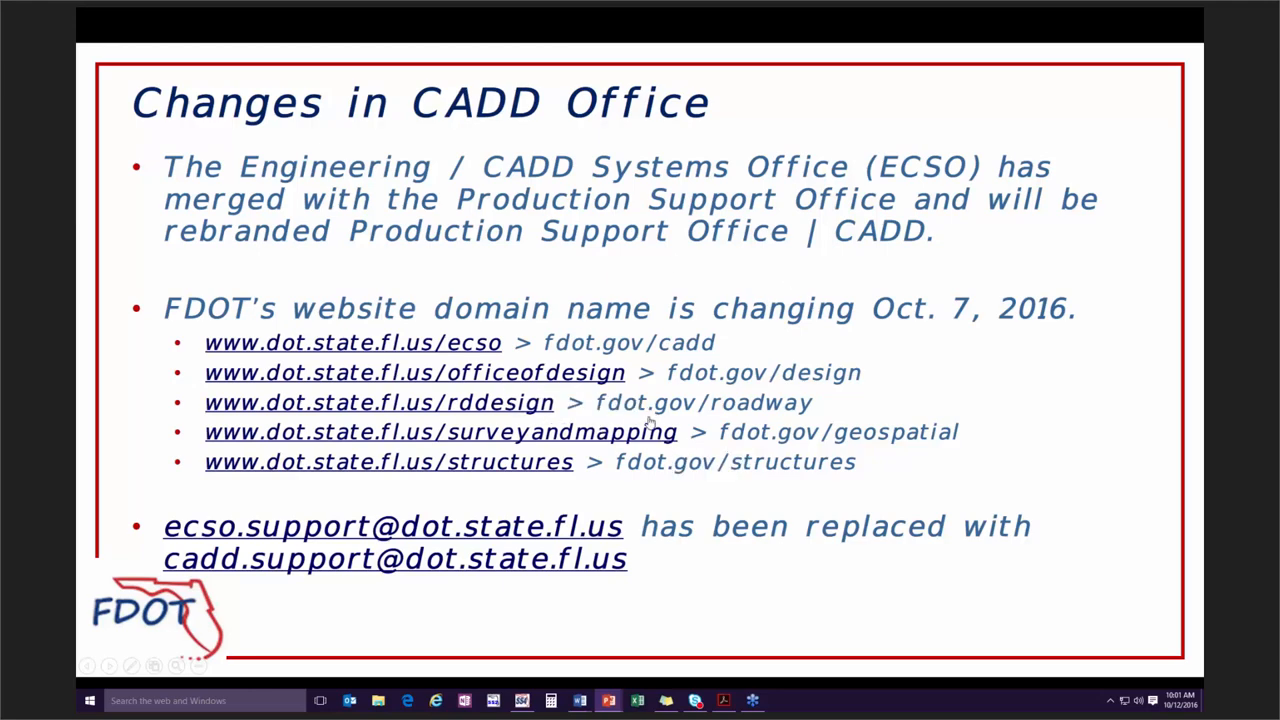
{"action": "key", "text": "Right"}
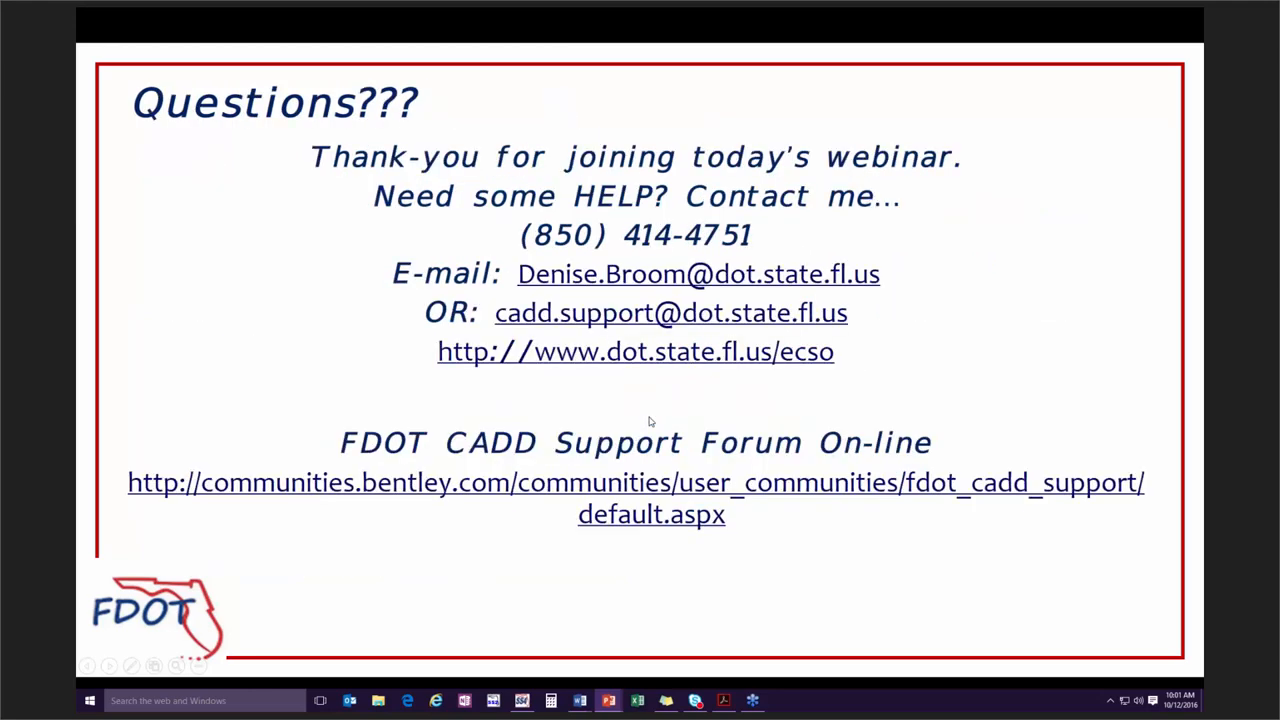